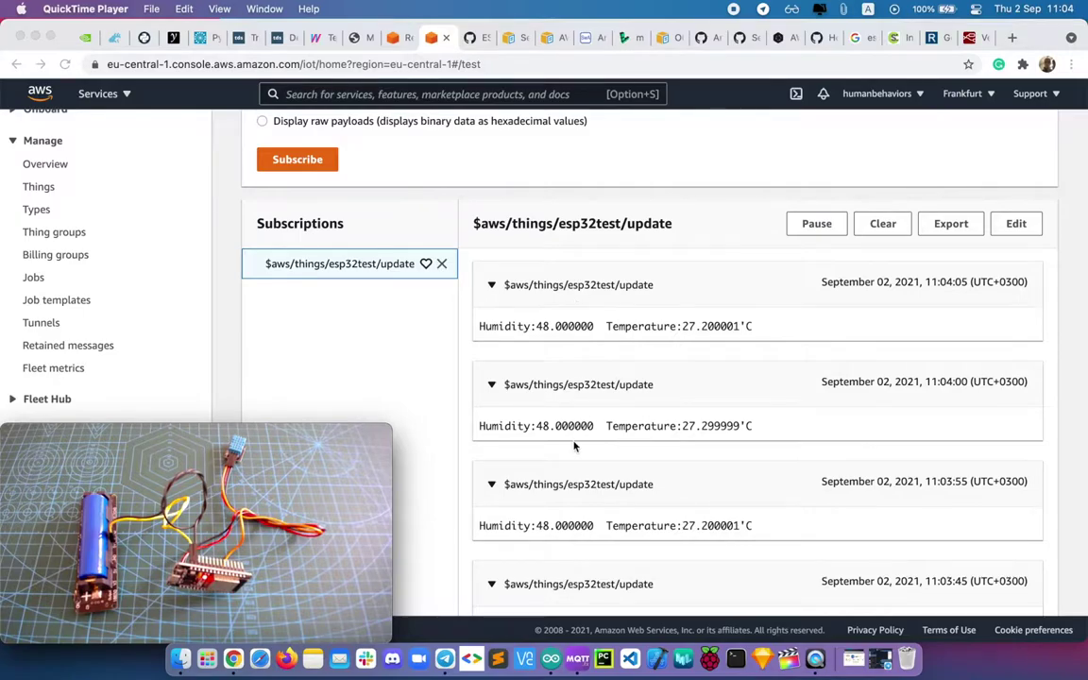
Step: Bring up MQTT.fx, subscribed to $aws/things/esp32test/update with its received messages
{"action": "scroll", "coordinate": [578, 445], "scroll_direction": "down", "scroll_amount": 5}
{"action": "scroll", "coordinate": [575, 446], "scroll_direction": "down", "scroll_amount": 5}
{"action": "scroll", "coordinate": [574, 446], "scroll_direction": "up", "scroll_amount": 15}
{"action": "scroll", "coordinate": [575, 446], "scroll_direction": "down", "scroll_amount": 6}
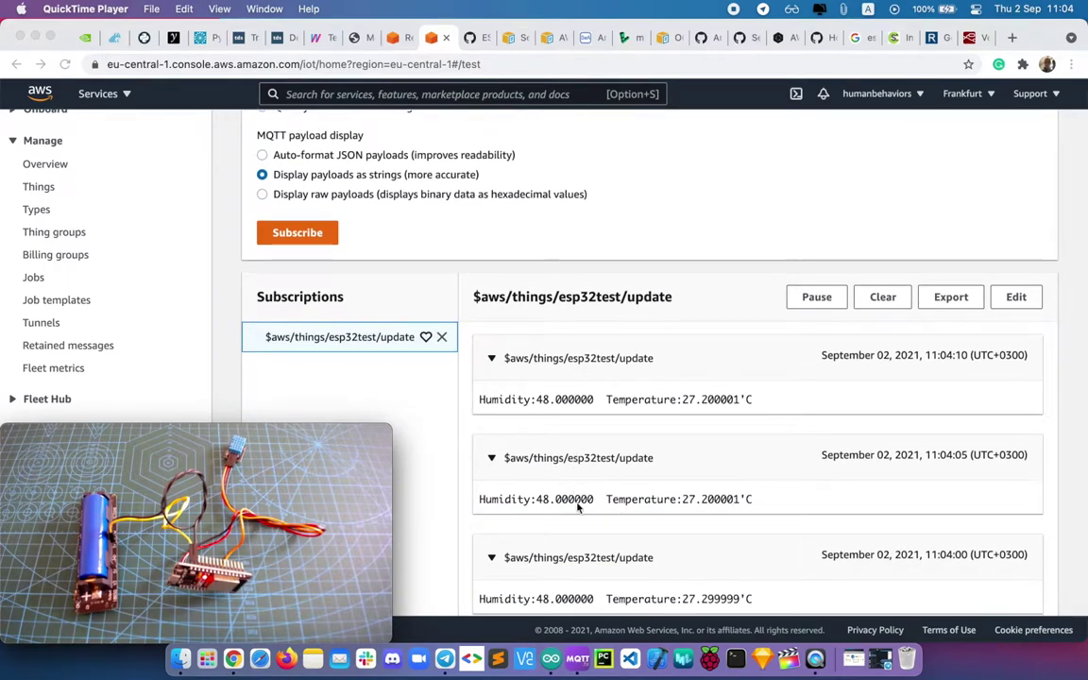
{"action": "left_click", "coordinate": [579, 652]}
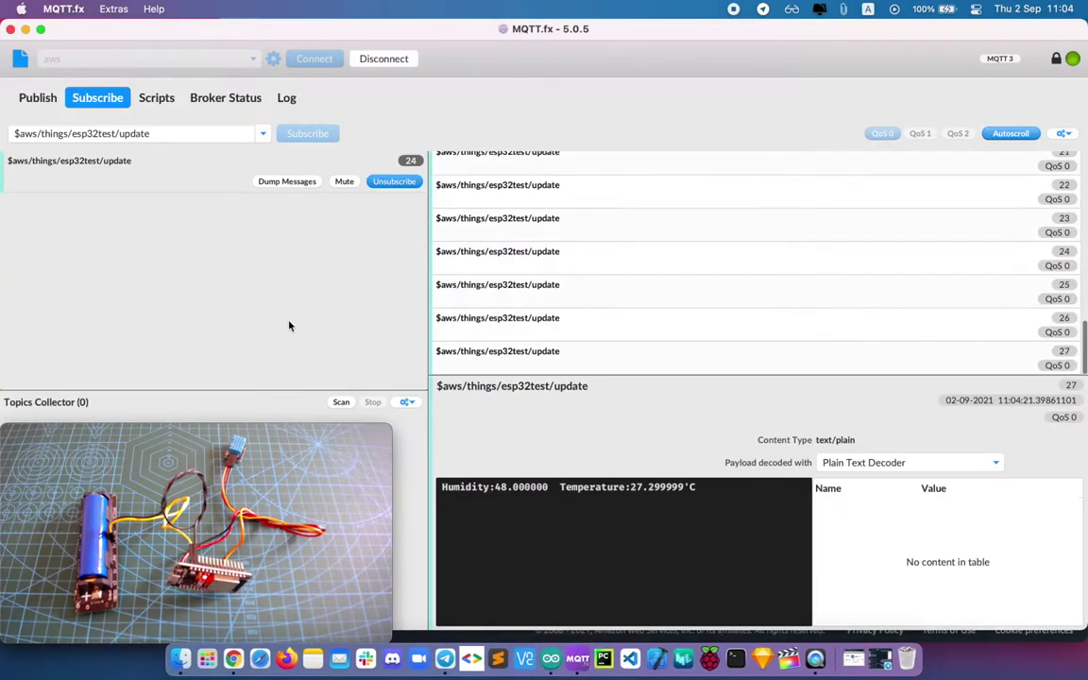
Step: Inspect the payloads of messages 27, 25 and 24, ending on message 24's humidity and temperature
{"action": "scroll", "coordinate": [626, 303], "scroll_direction": "up", "scroll_amount": 2}
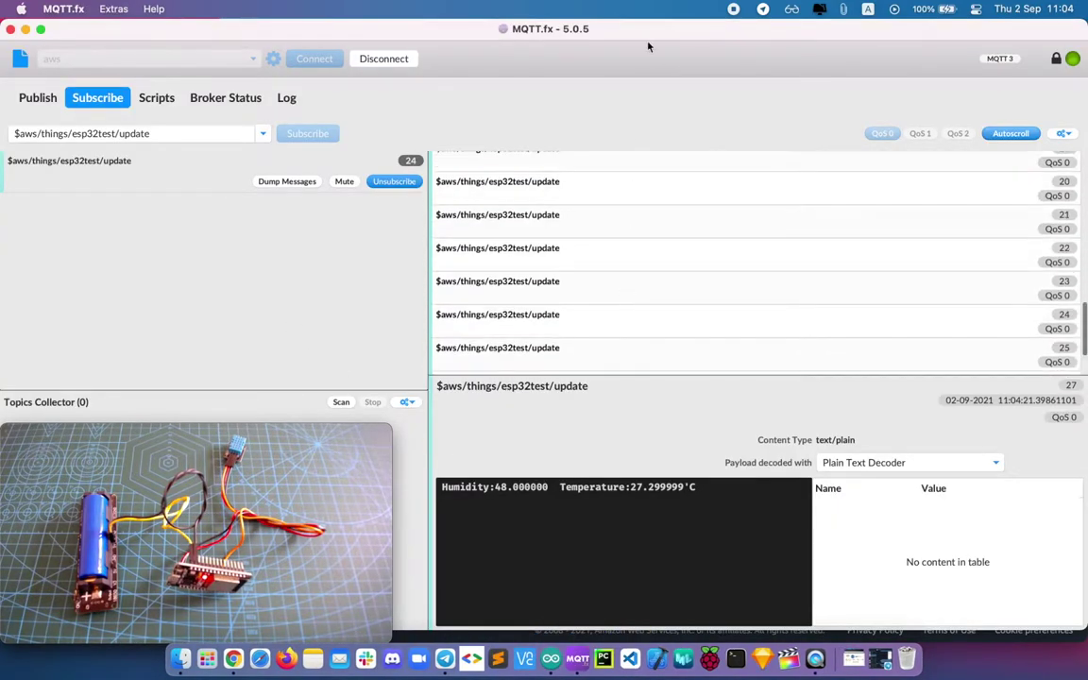
{"action": "left_click", "coordinate": [576, 330]}
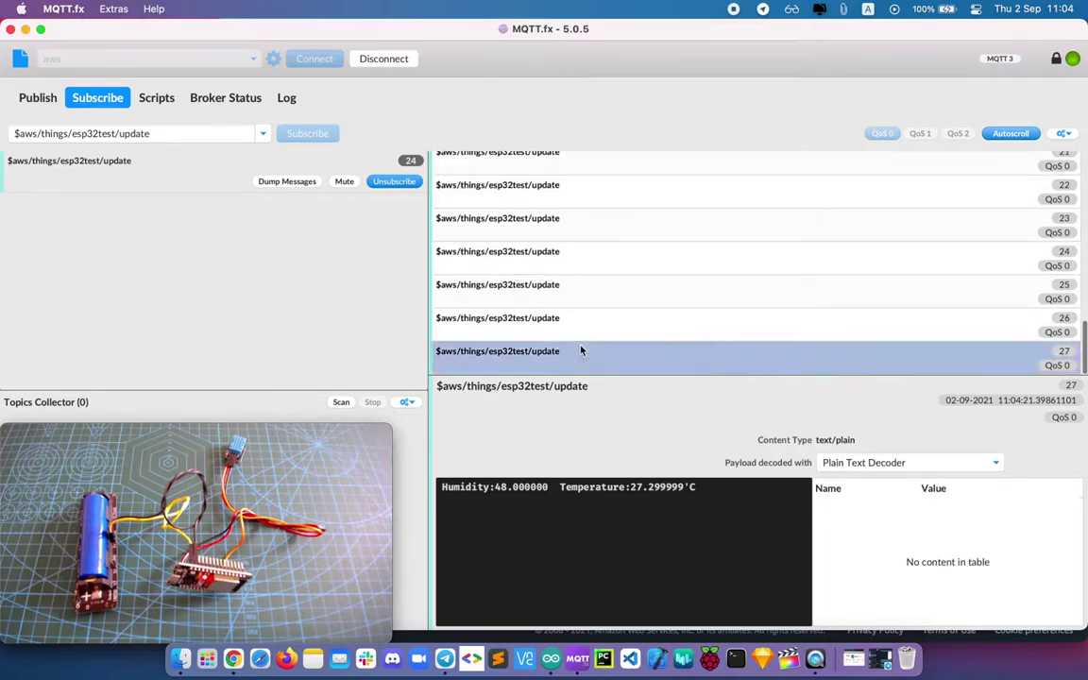
{"action": "left_click", "coordinate": [593, 285]}
{"action": "left_click", "coordinate": [623, 218]}
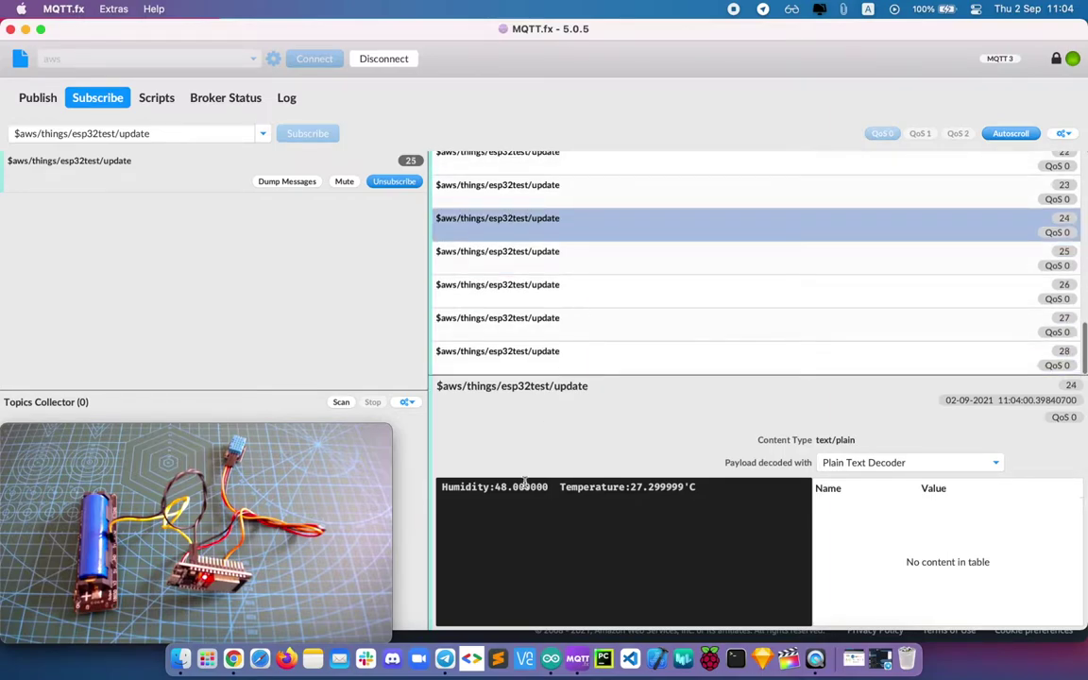
{"action": "left_click", "coordinate": [234, 658]}
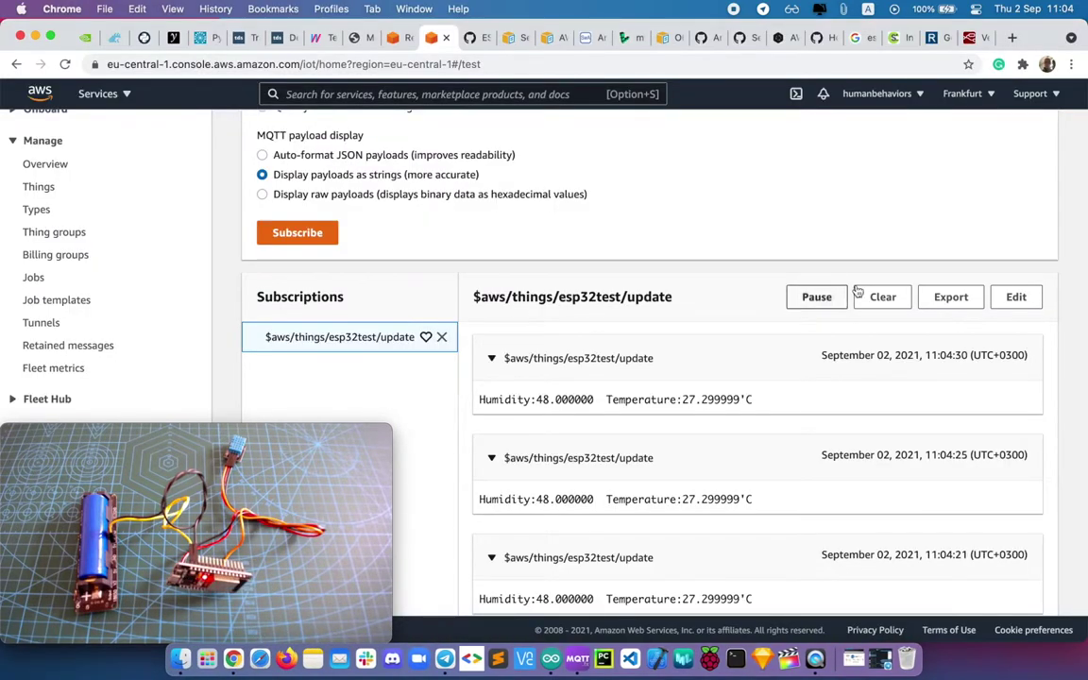
Step: Clear the received esp32test messages from the AWS IoT MQTT test client list
{"action": "scroll", "coordinate": [652, 359], "scroll_direction": "up", "scroll_amount": 2}
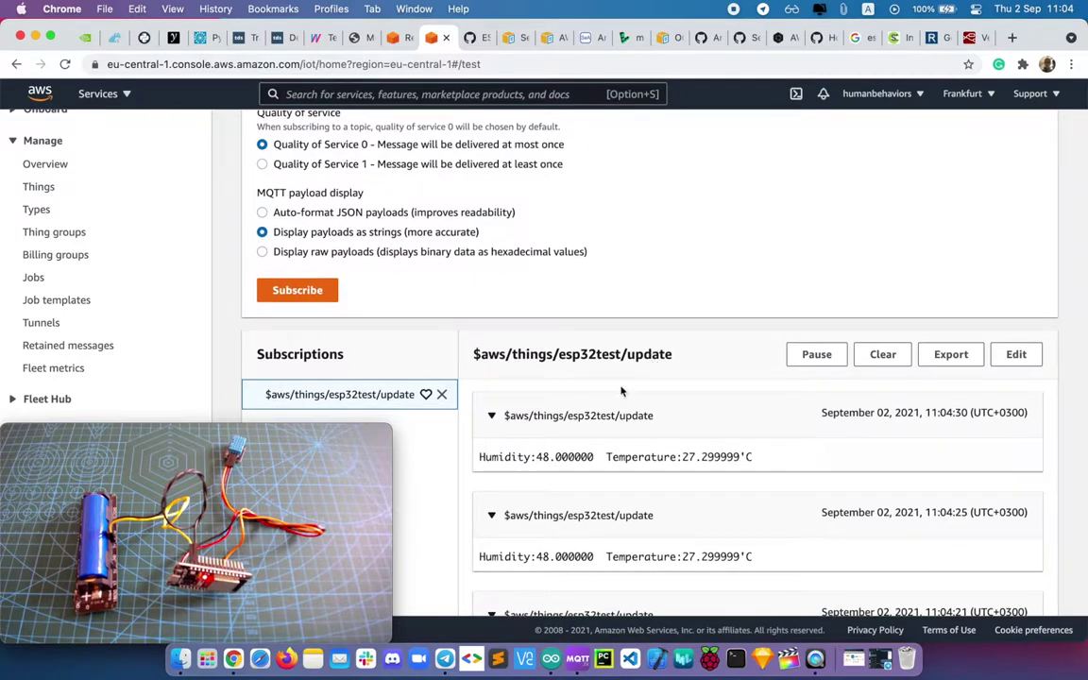
{"action": "left_click", "coordinate": [882, 355]}
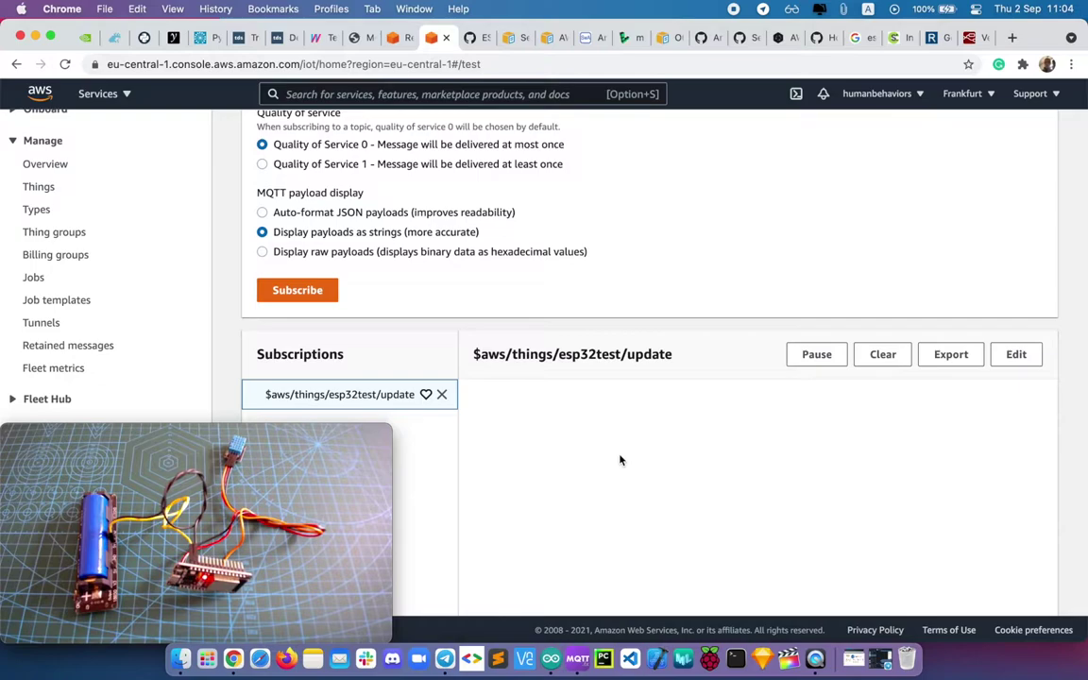
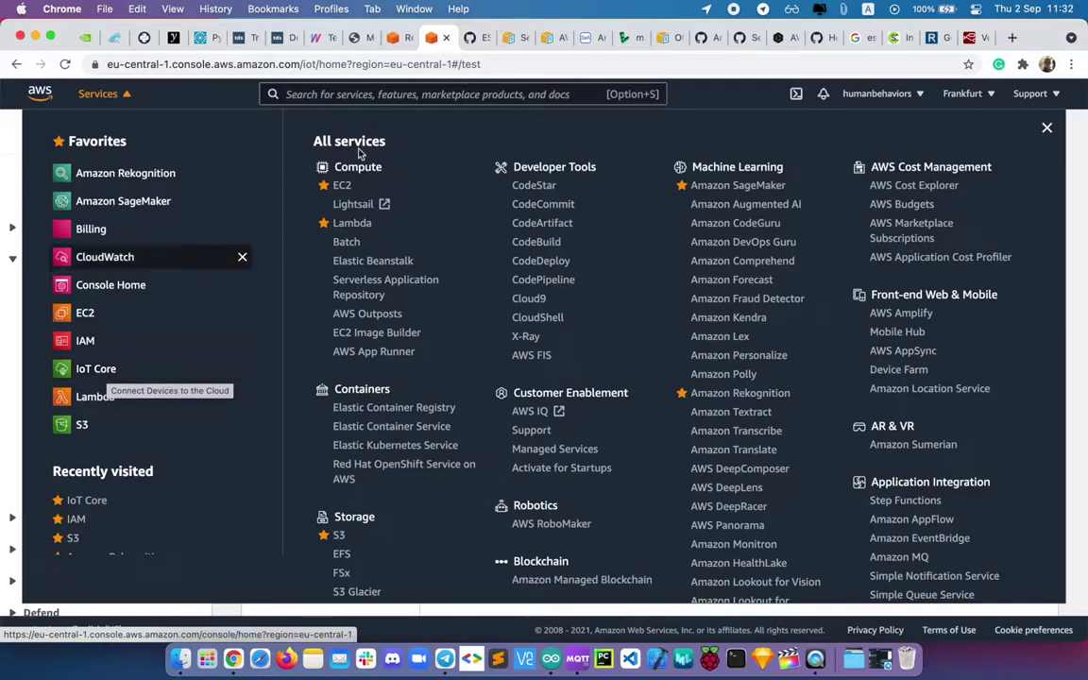
Step: Search the console for 'IOT' and open the IoT Core service
{"action": "left_click", "coordinate": [407, 92]}
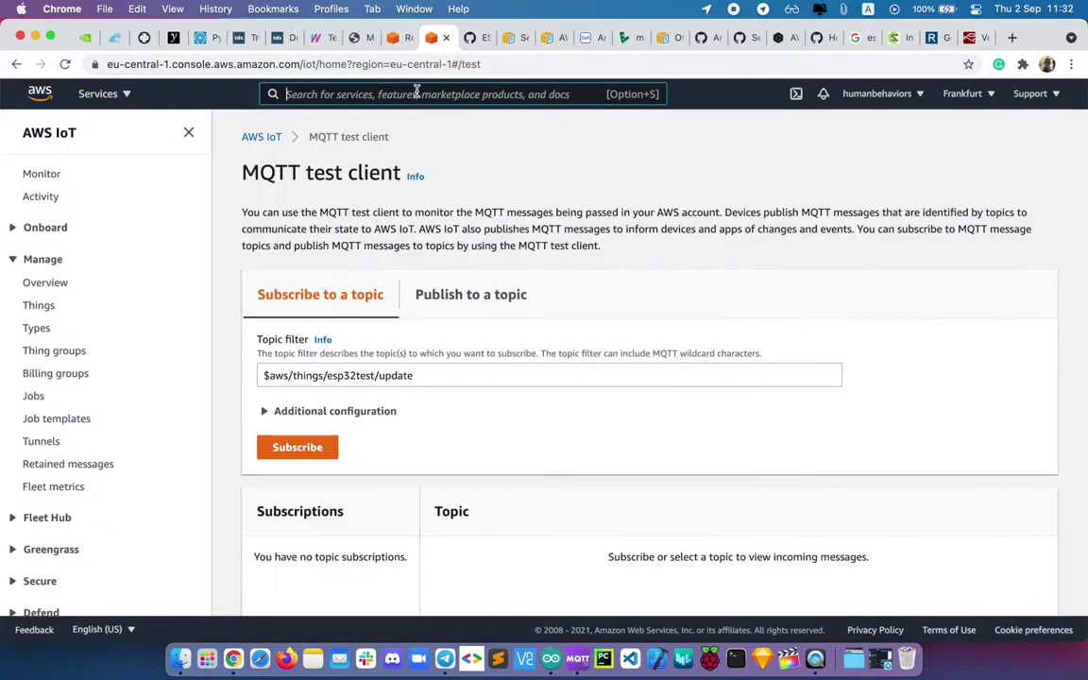
{"action": "left_click", "coordinate": [122, 90]}
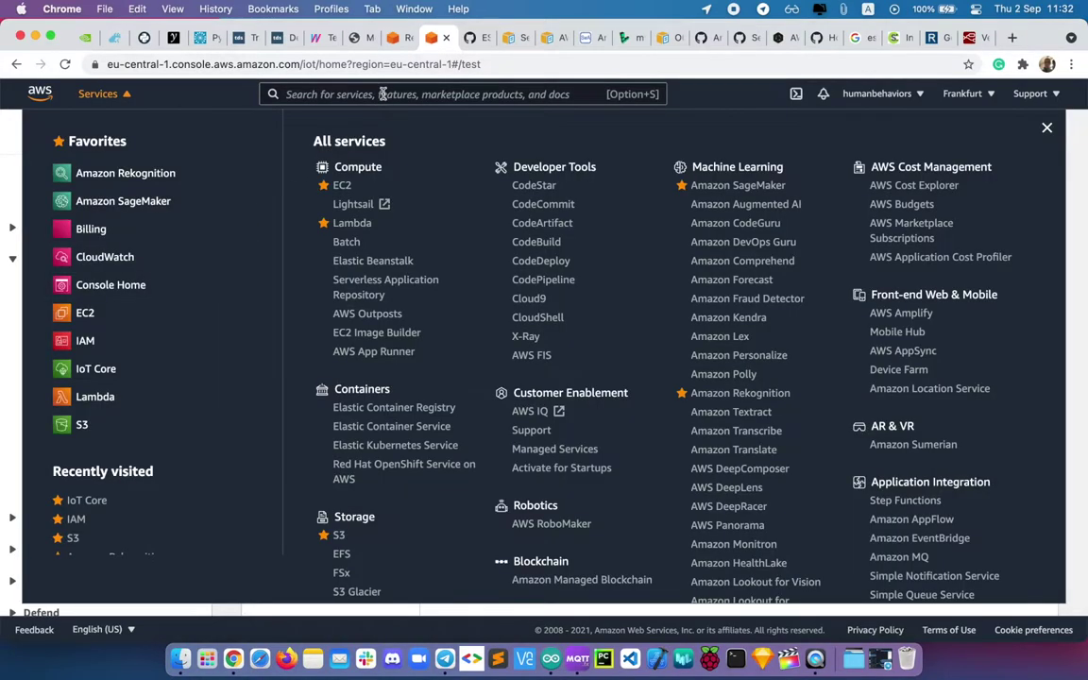
{"action": "left_click", "coordinate": [382, 93]}
{"action": "type", "text": "uo"}
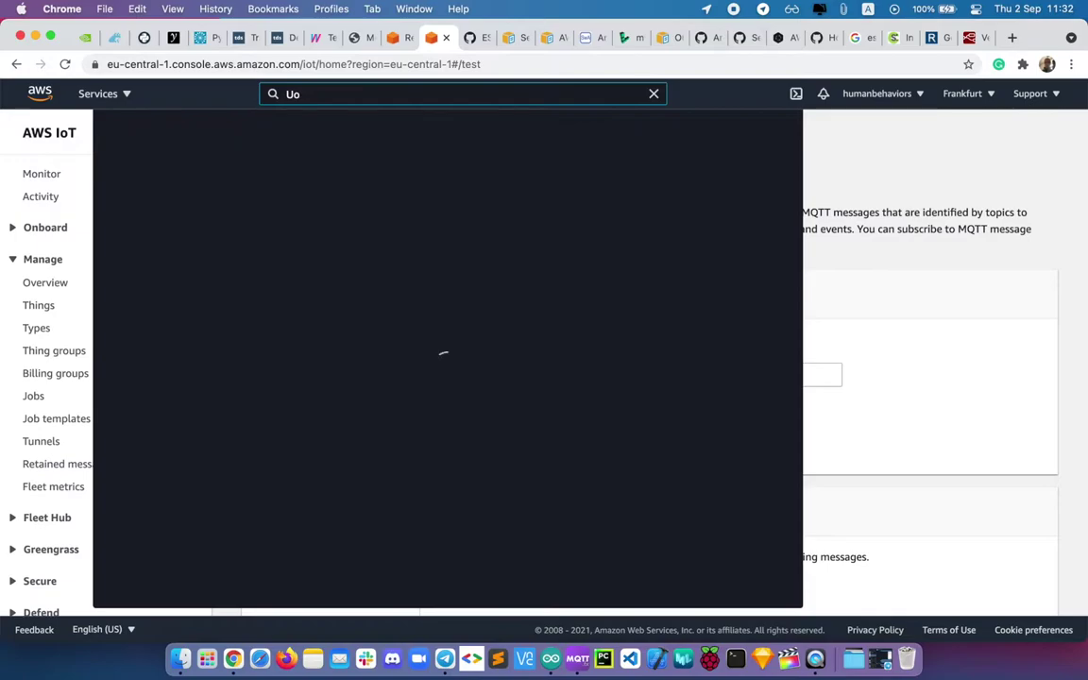
{"action": "key", "text": "BackSpace"}
{"action": "key", "text": "BackSpace"}
{"action": "type", "text": "IOt"}
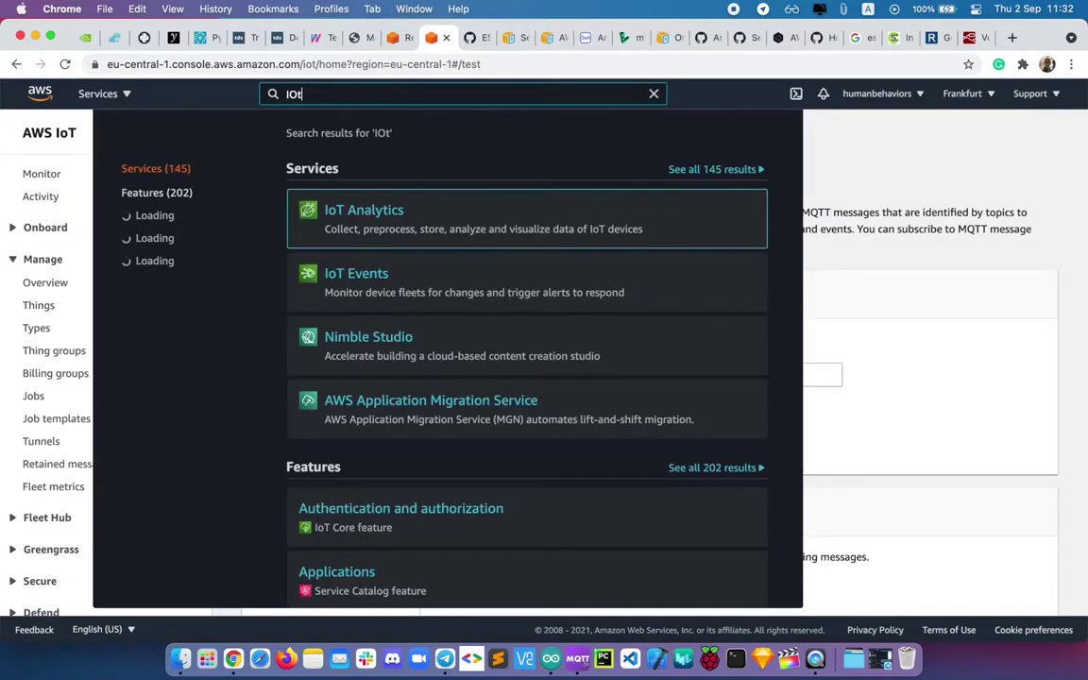
{"action": "key", "text": "BackSpace"}
{"action": "type", "text": "T"}
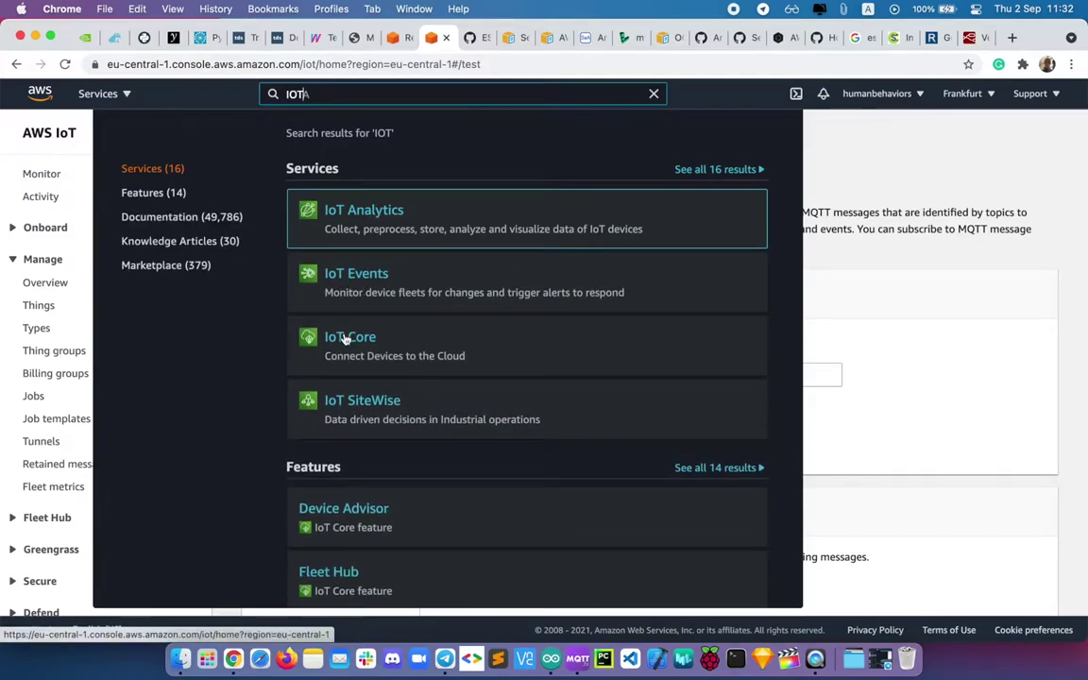
{"action": "left_click", "coordinate": [346, 339]}
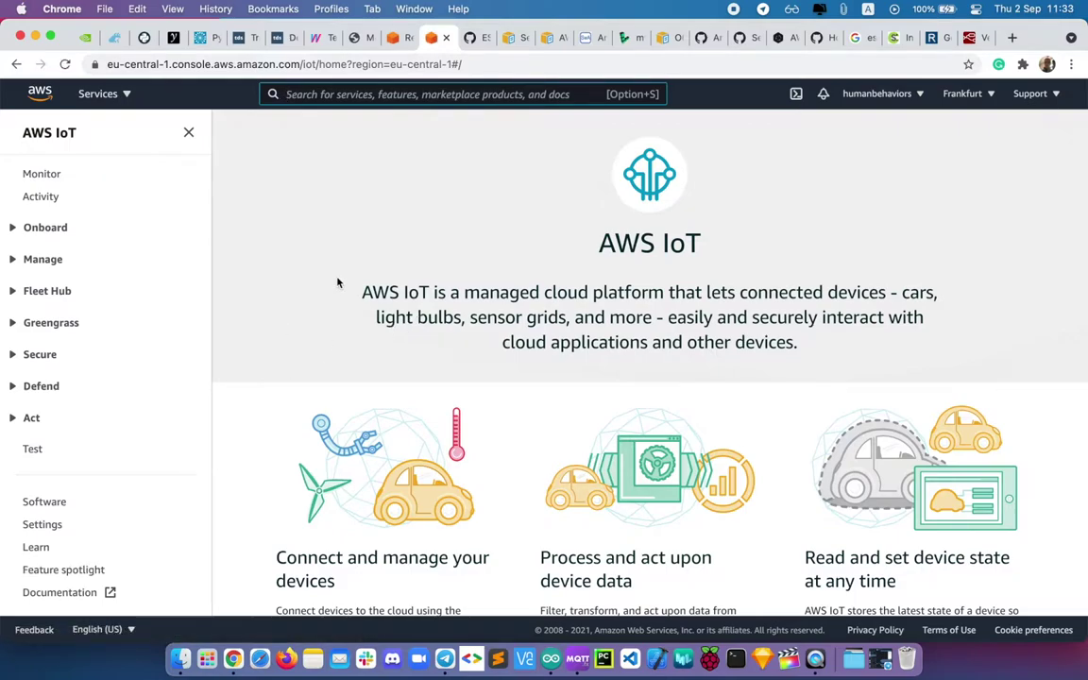
Step: Turn on macOS Do Not Disturb from Control Center
{"action": "left_click", "coordinate": [977, 10]}
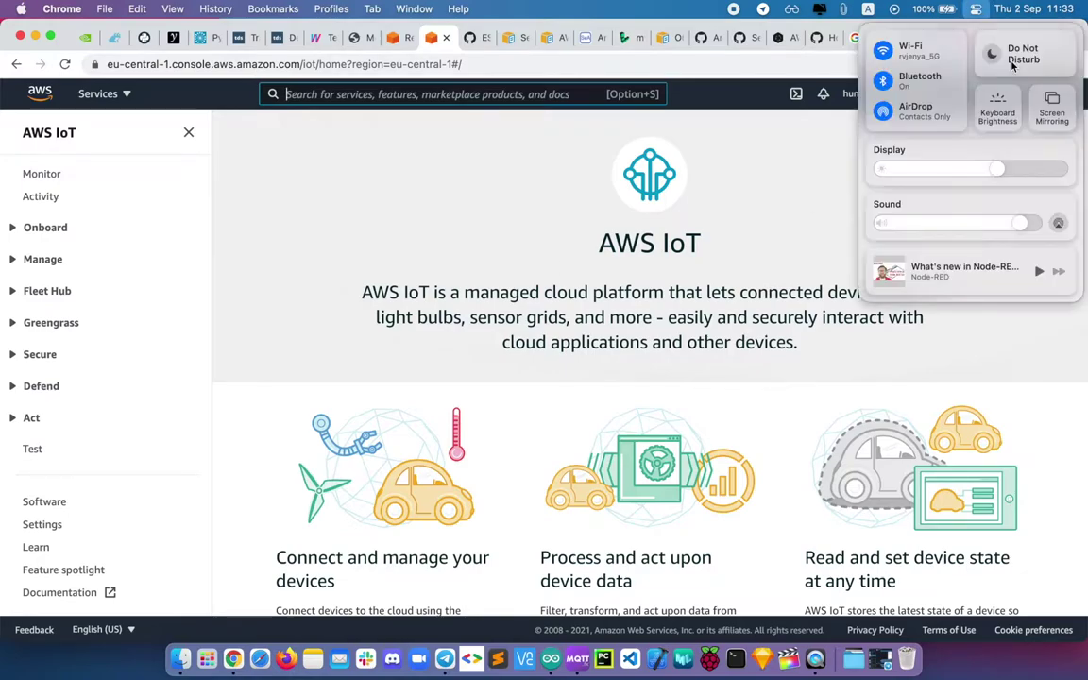
{"action": "left_click", "coordinate": [992, 57]}
{"action": "left_click", "coordinate": [420, 255]}
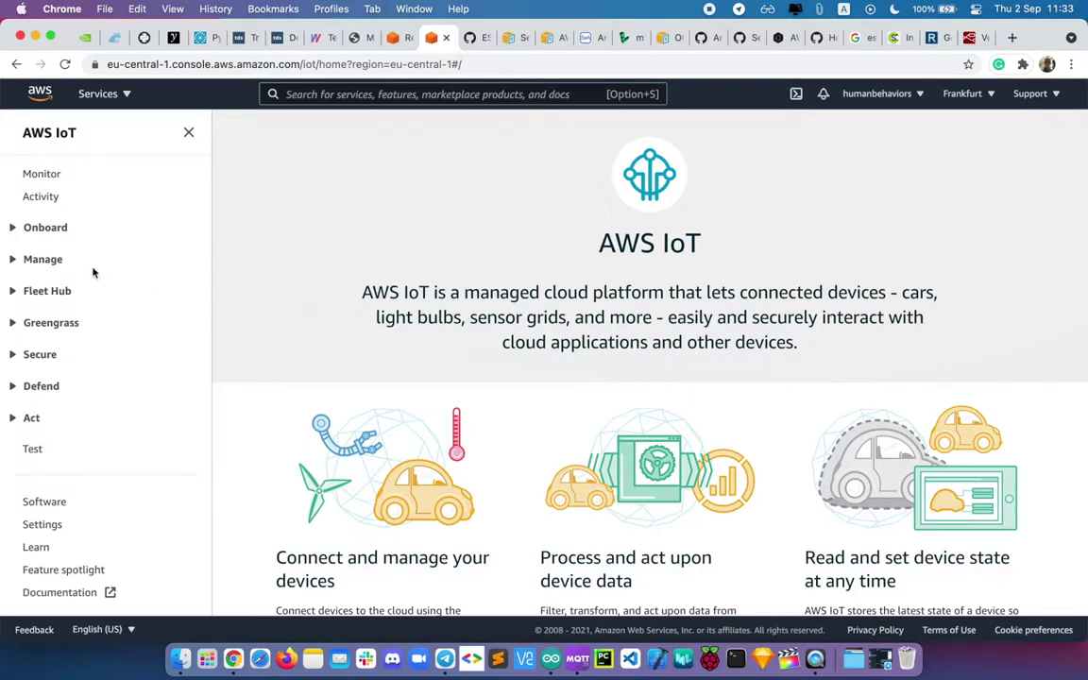
Step: Go to Manage > Things and begin creating a new thing
{"action": "left_click", "coordinate": [54, 260]}
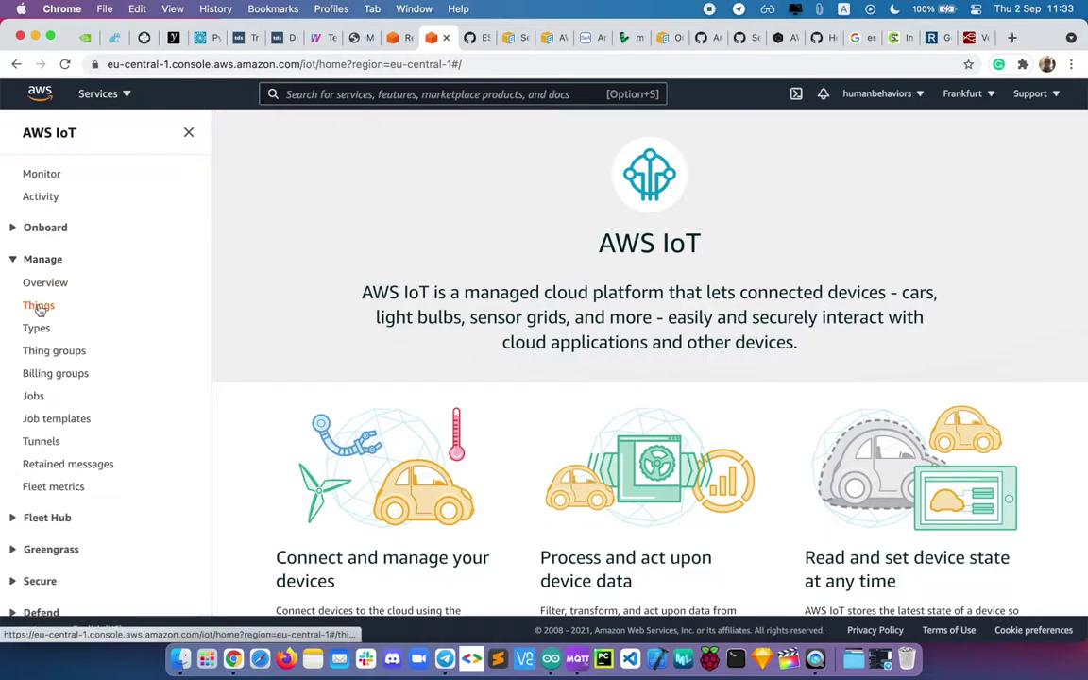
{"action": "left_click", "coordinate": [39, 307]}
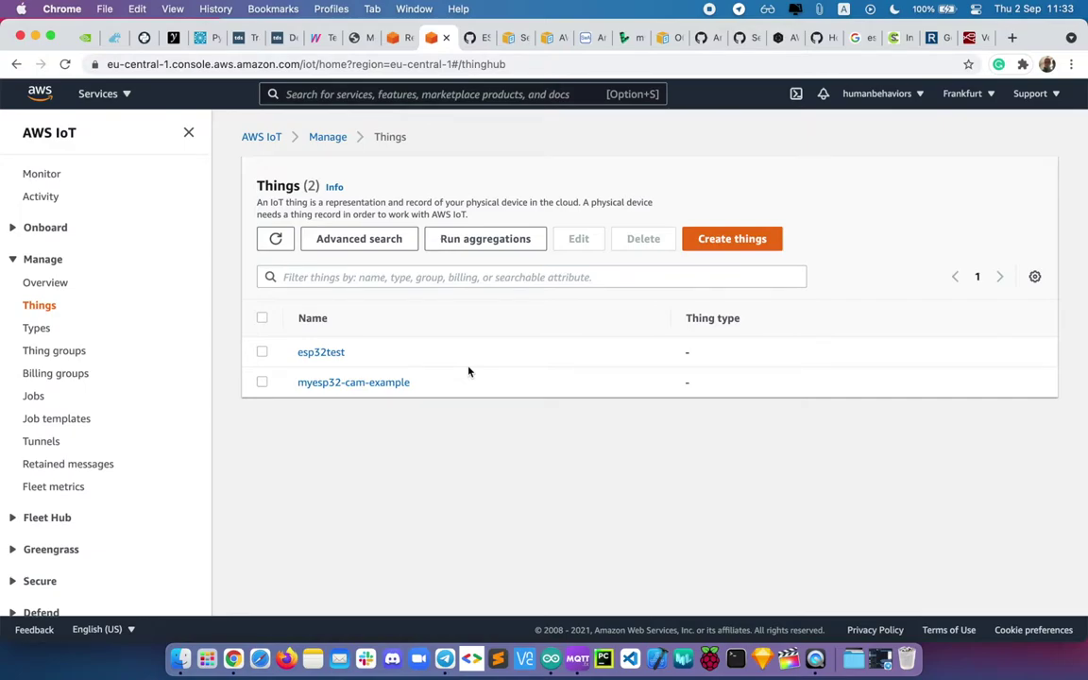
{"action": "left_click", "coordinate": [736, 241]}
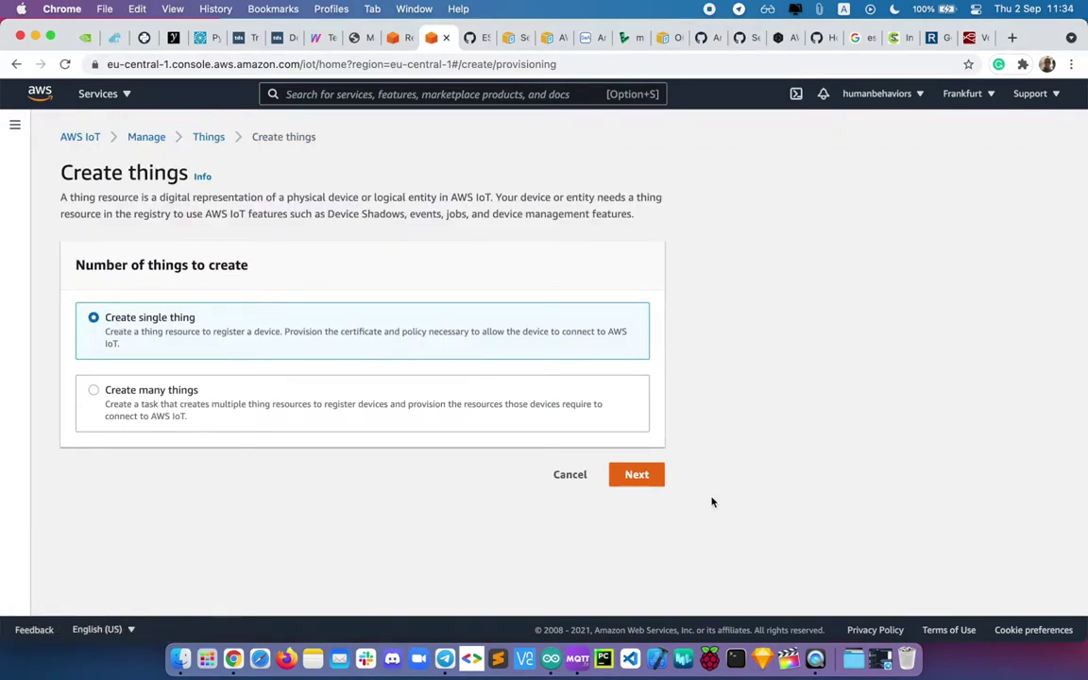
Step: Create a single thing named esp32tem, keep No shadow, and continue
{"action": "left_click", "coordinate": [643, 477]}
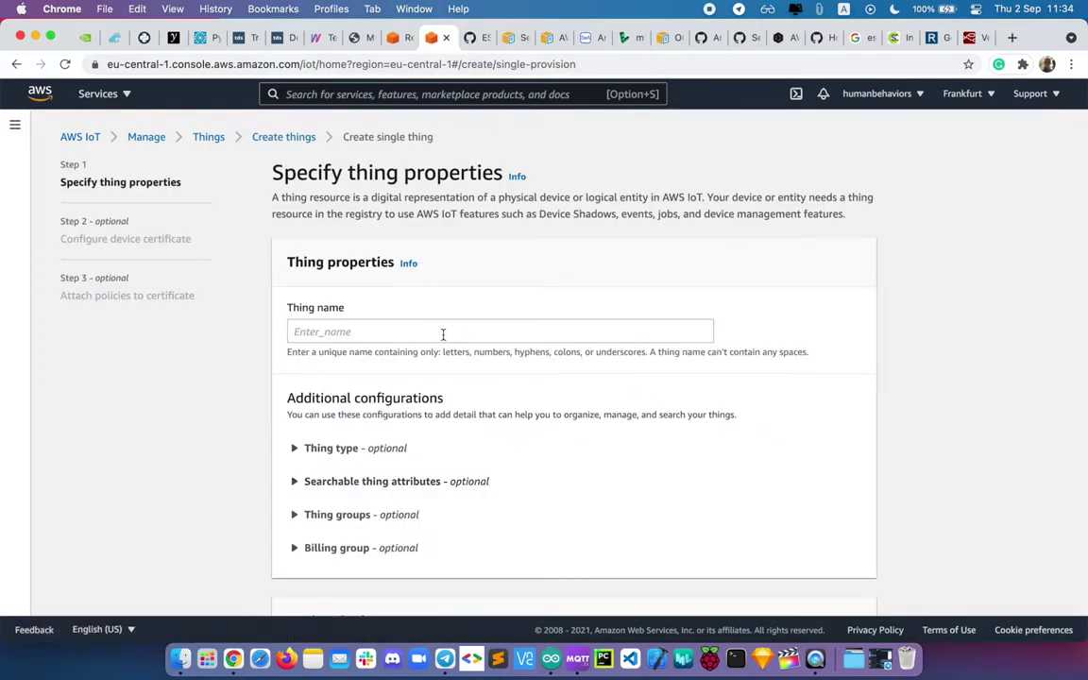
{"action": "left_click", "coordinate": [399, 330]}
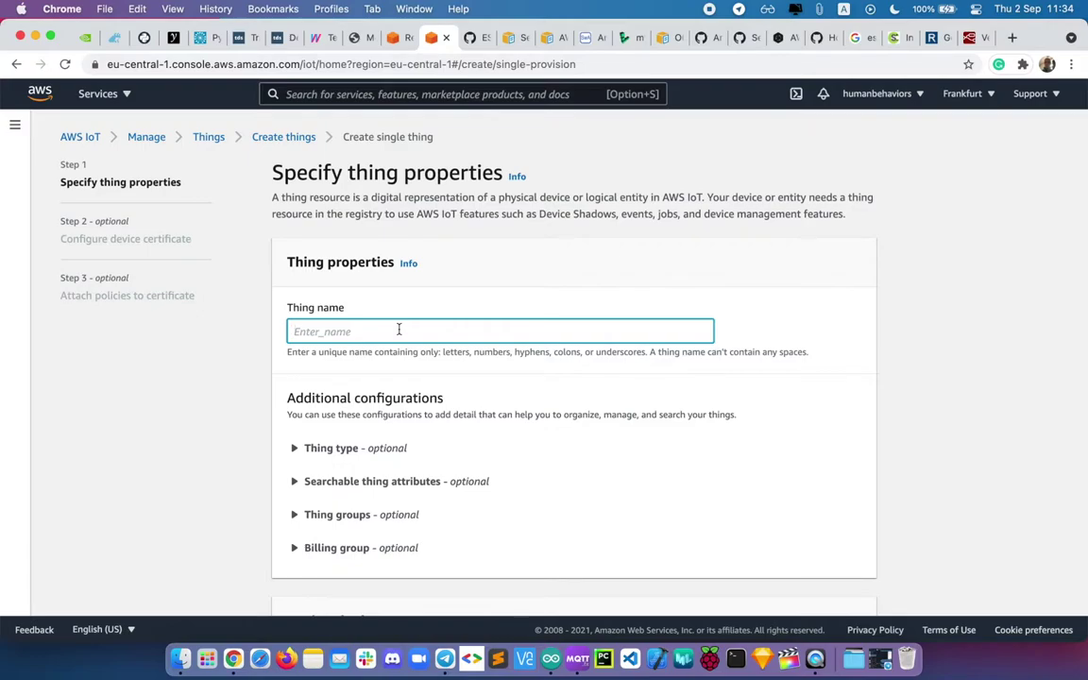
{"action": "type", "text": "temp"}
{"action": "type", "text": "-esp"}
{"action": "type", "text": "32"}
{"action": "key", "text": "BackSpace"}
{"action": "key", "text": "BackSpace"}
{"action": "key", "text": "BackSpace"}
{"action": "key", "text": "BackSpace"}
{"action": "key", "text": "BackSpace"}
{"action": "key", "text": "BackSpace"}
{"action": "key", "text": "BackSpace"}
{"action": "key", "text": "BackSpace"}
{"action": "key", "text": "BackSpace"}
{"action": "key", "text": "BackSpace"}
{"action": "type", "text": "esp32tem"}
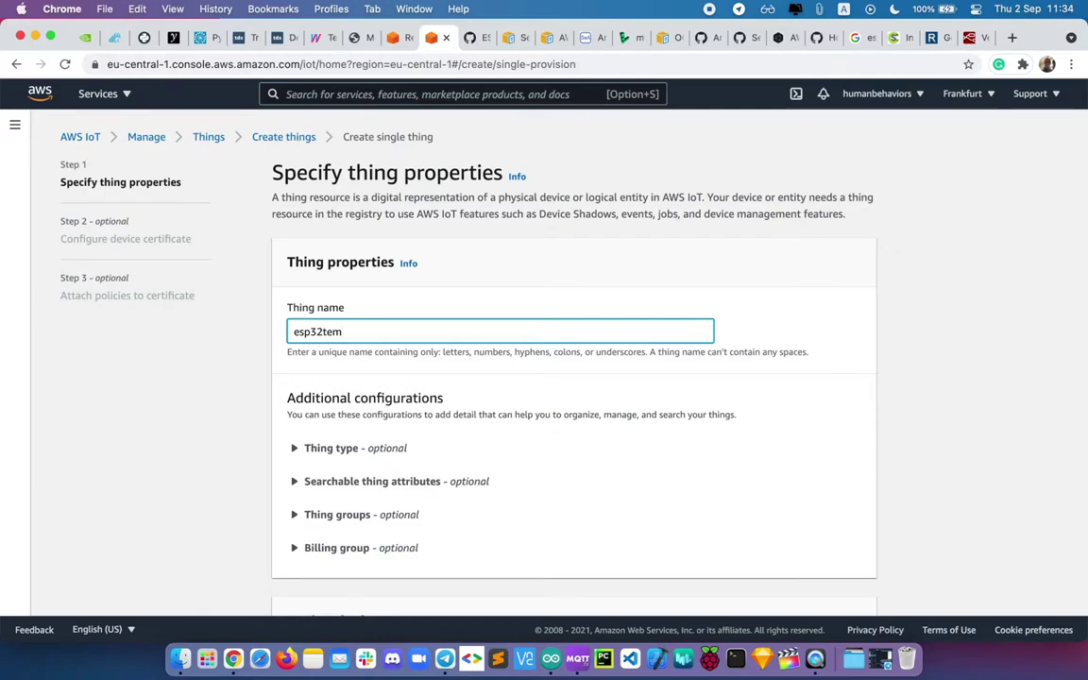
{"action": "scroll", "coordinate": [741, 382], "scroll_direction": "down", "scroll_amount": 5}
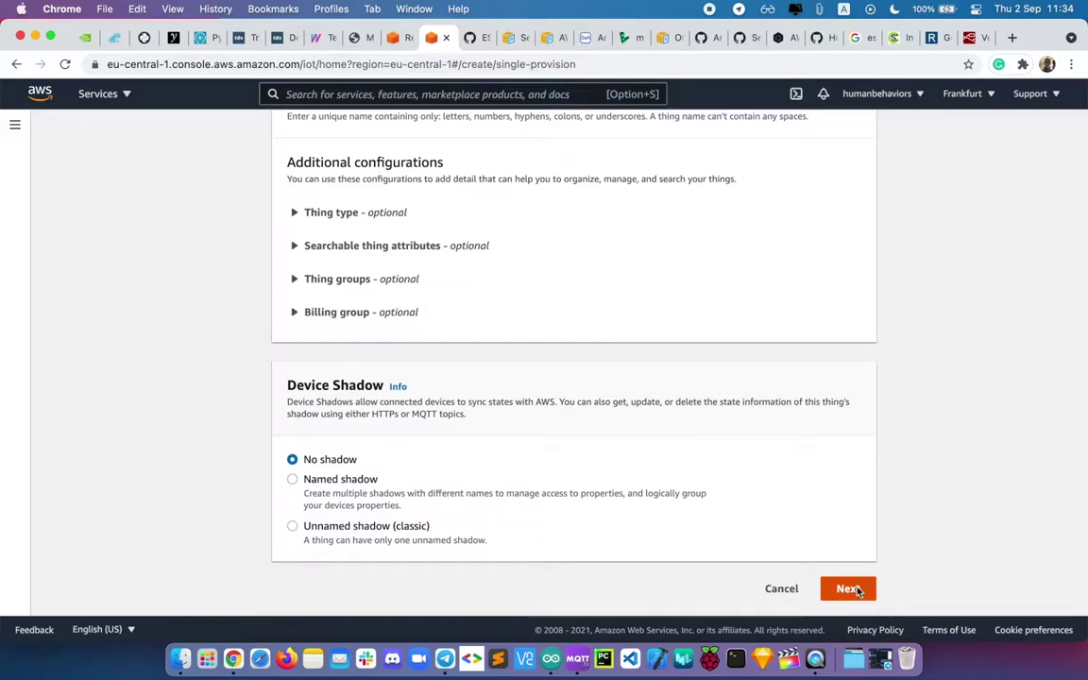
{"action": "left_click", "coordinate": [848, 588]}
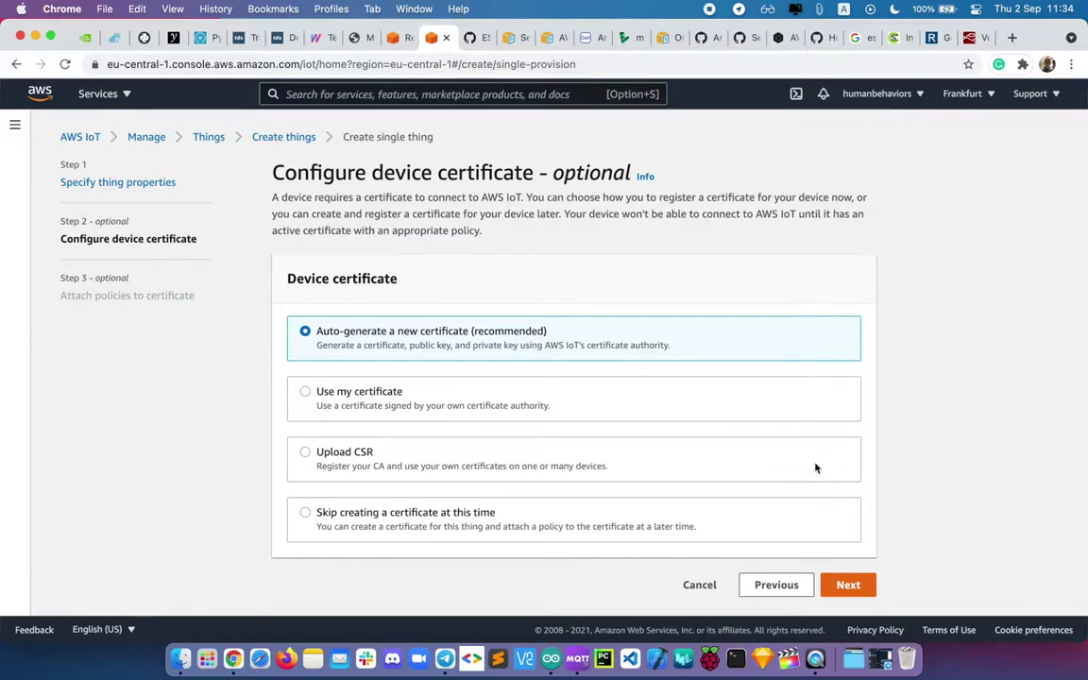
Step: Keep the auto-generated certificate and open a new policy form
{"action": "left_click", "coordinate": [849, 584]}
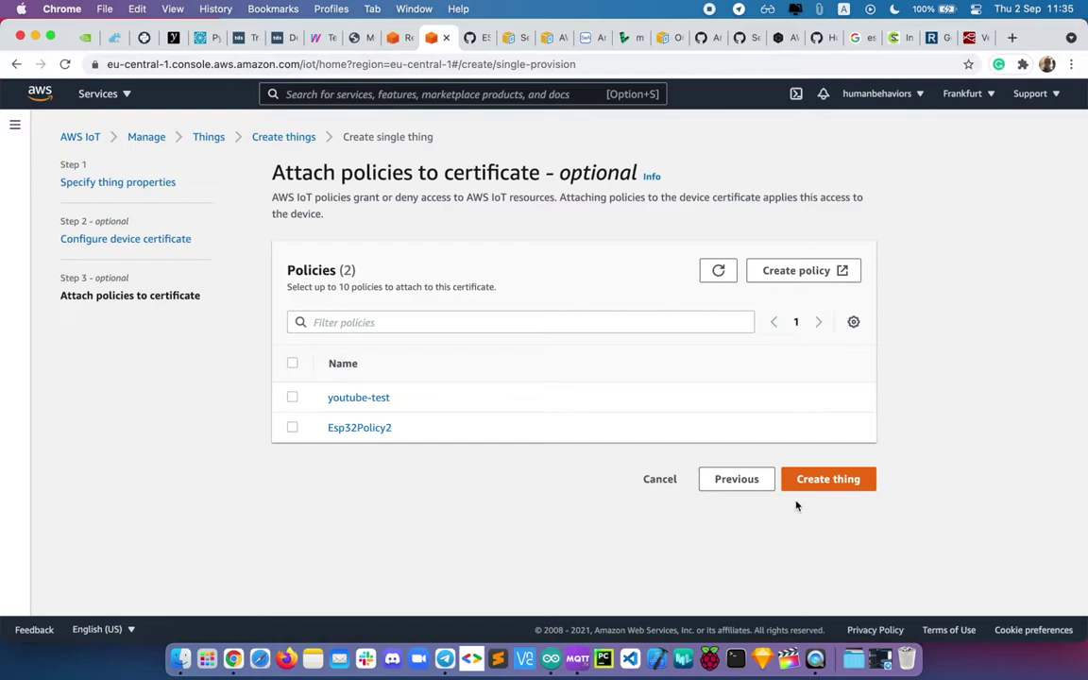
{"action": "left_click", "coordinate": [800, 272]}
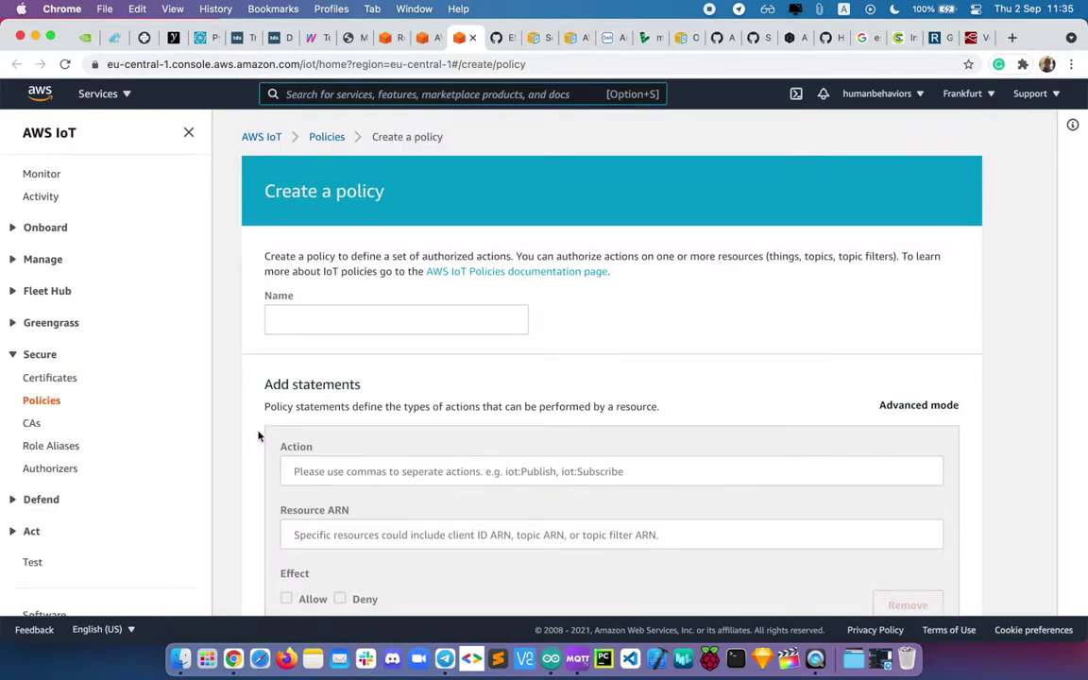
Step: Name the new policy esp32tem
{"action": "left_click", "coordinate": [428, 38]}
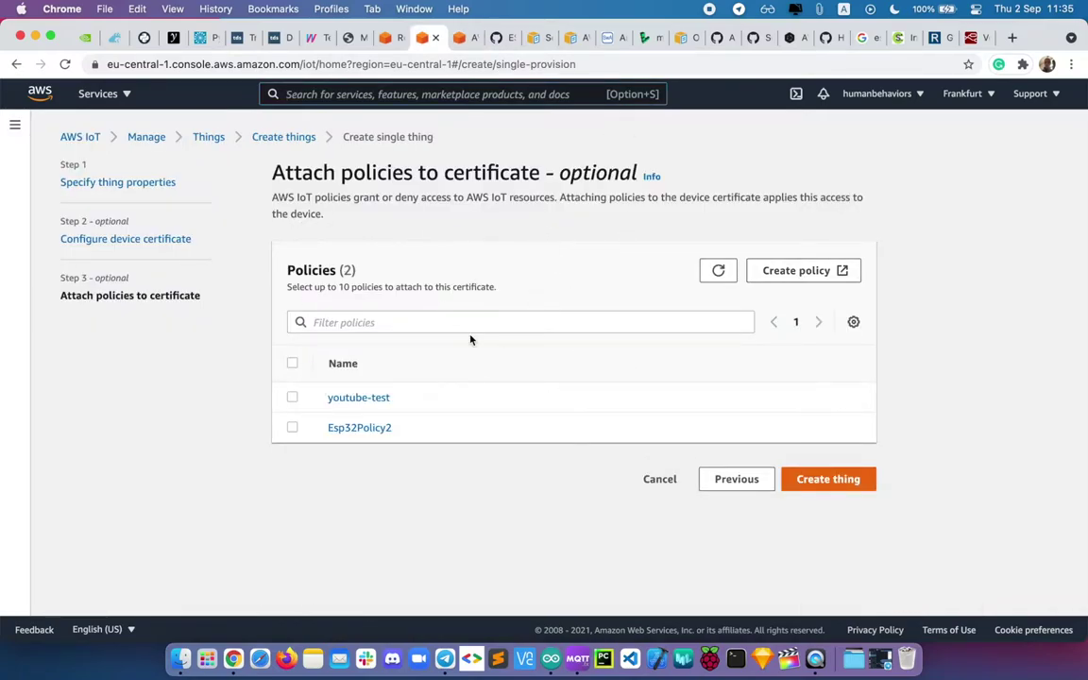
{"action": "left_click", "coordinate": [463, 42]}
{"action": "left_click", "coordinate": [331, 317]}
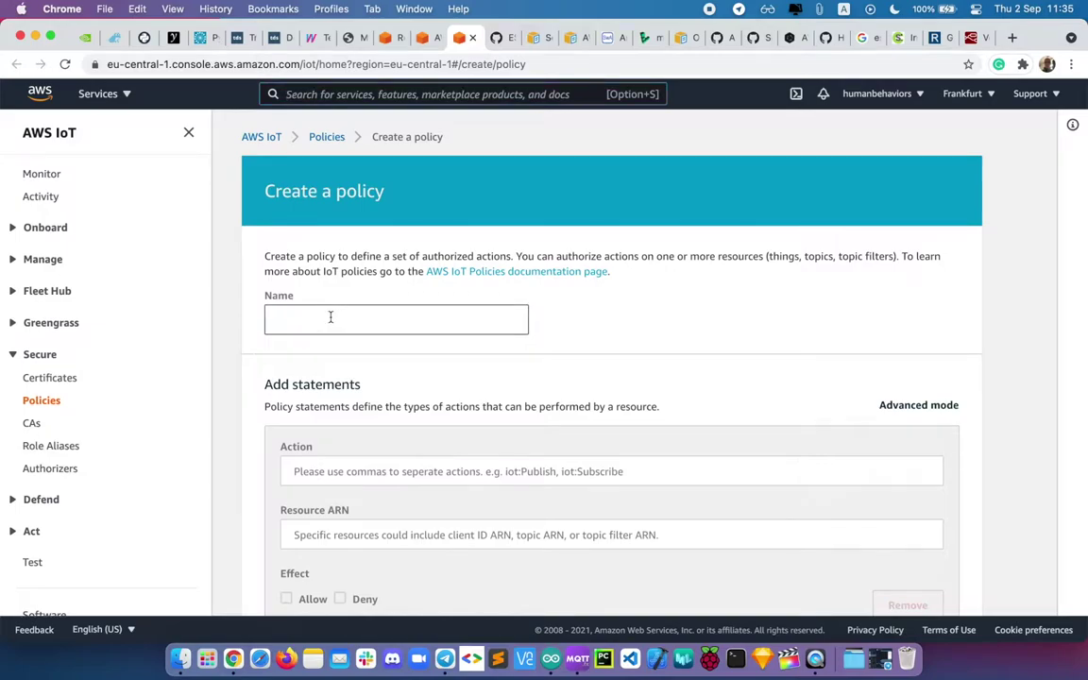
{"action": "type", "text": "esp32temMypoli"}
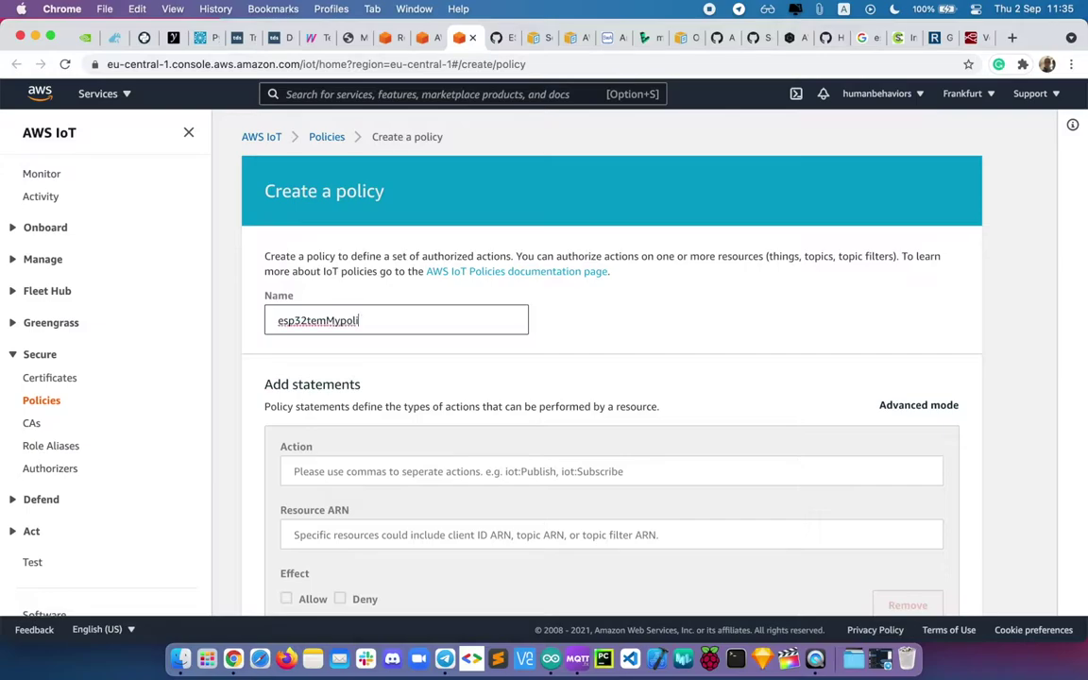
{"action": "key", "text": "BackSpace"}
{"action": "type", "text": "u"}
{"action": "key", "text": "BackSpace"}
{"action": "key", "text": "BackSpace"}
{"action": "key", "text": "BackSpace"}
{"action": "key", "text": "BackSpace"}
{"action": "key", "text": "BackSpace"}
{"action": "key", "text": "BackSpace"}
Step: Add an Allow statement for action iot:* on resource *, then view it as JSON
{"action": "left_click", "coordinate": [401, 471]}
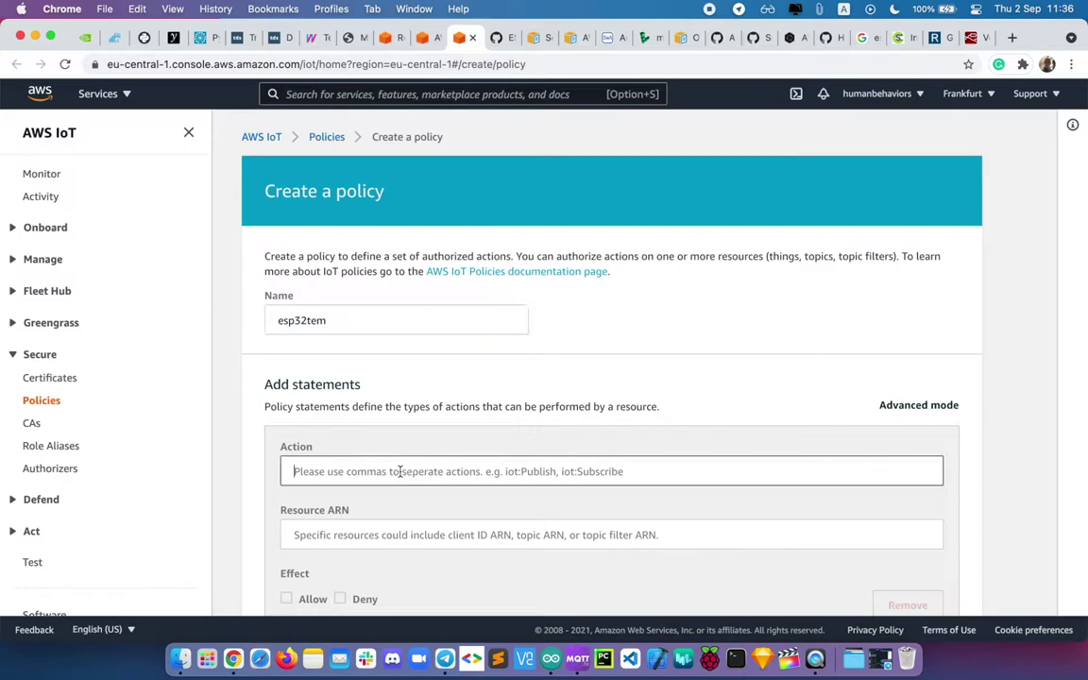
{"action": "scroll", "coordinate": [401, 473], "scroll_direction": "down", "scroll_amount": 3}
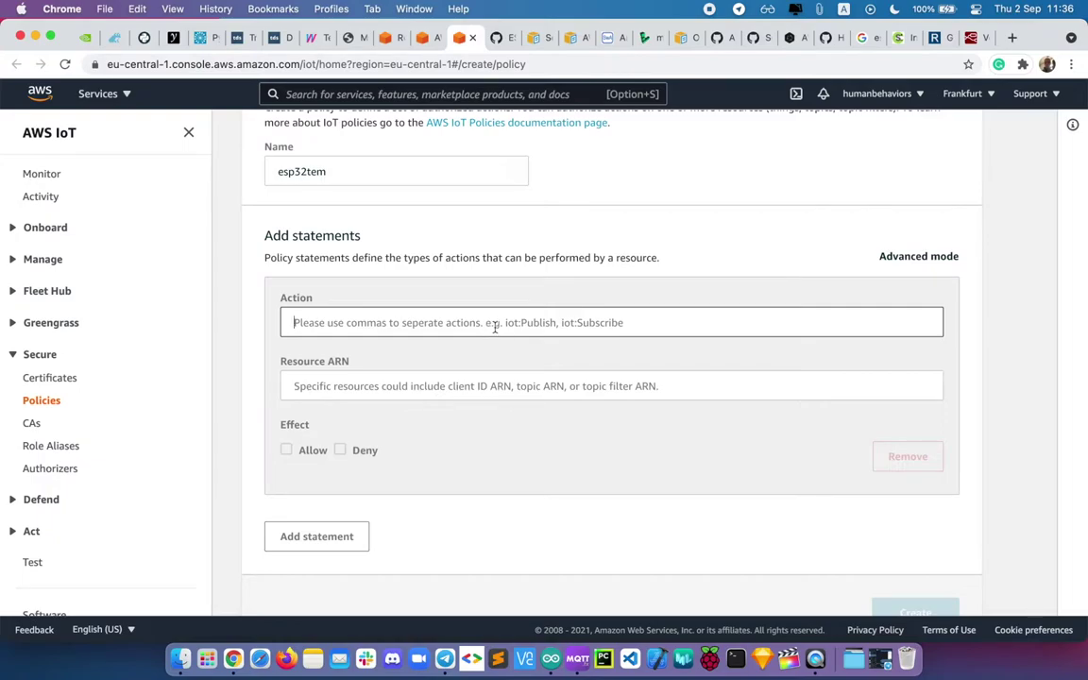
{"action": "type", "text": "iot"}
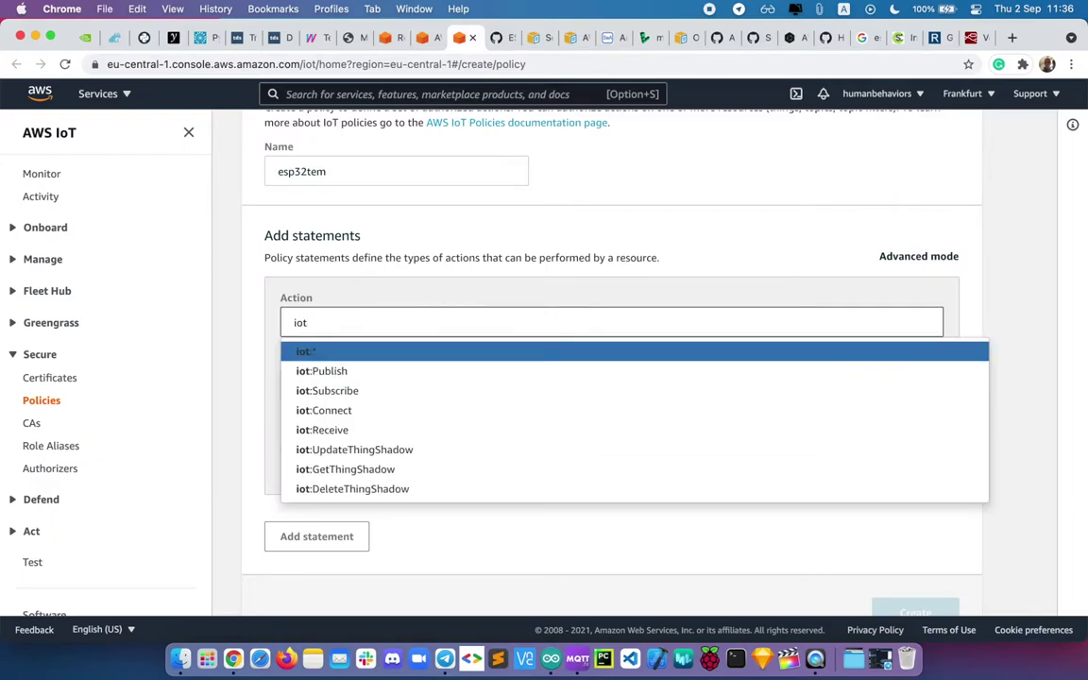
{"action": "left_click", "coordinate": [331, 352]}
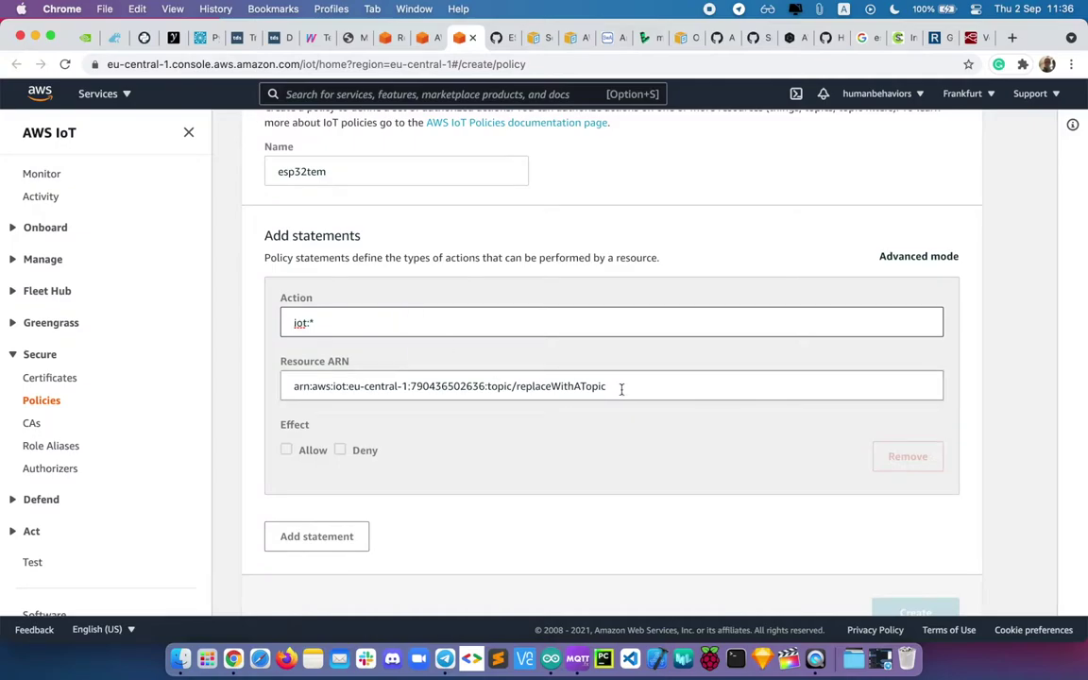
{"action": "left_click_drag", "start_coordinate": [616, 388], "coordinate": [263, 369]}
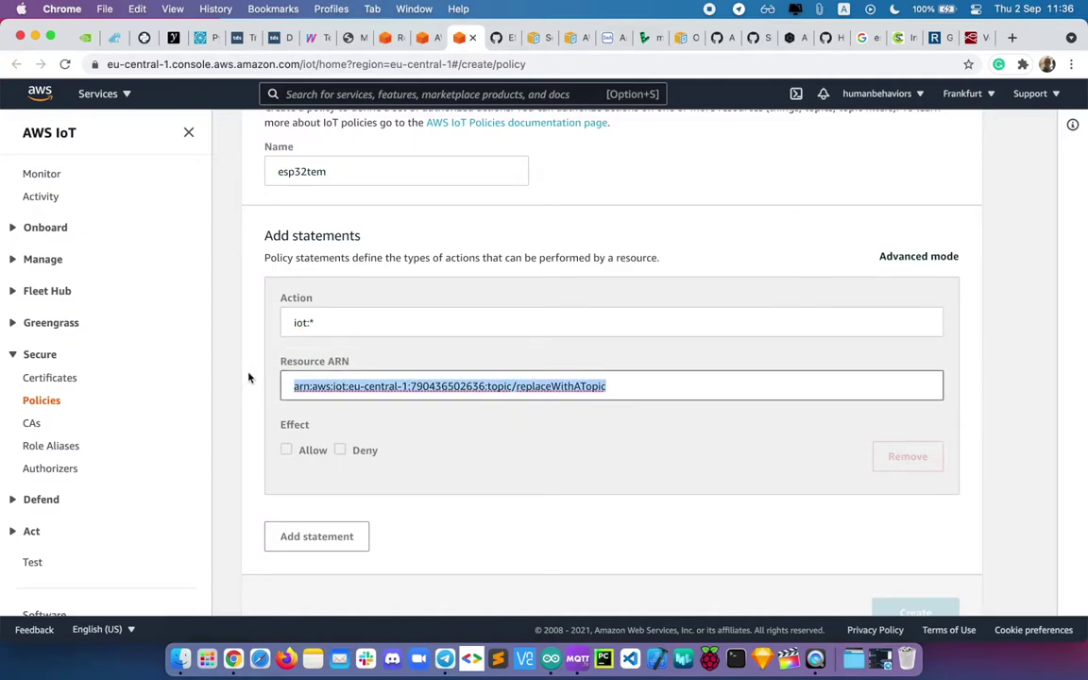
{"action": "type", "text": "*"}
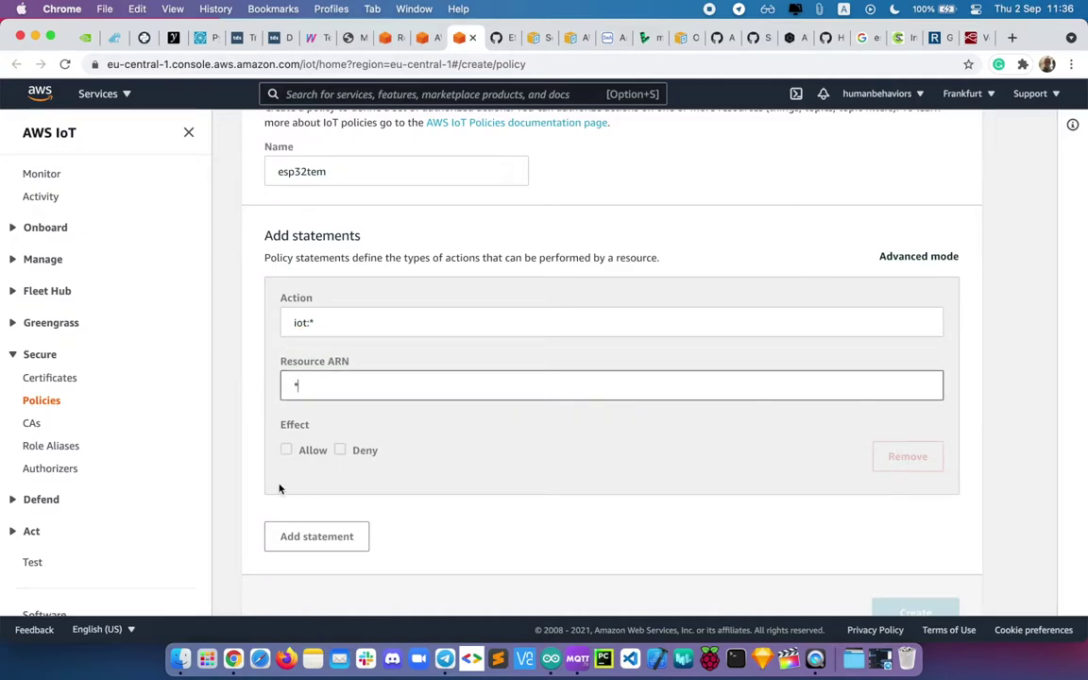
{"action": "left_click", "coordinate": [287, 451]}
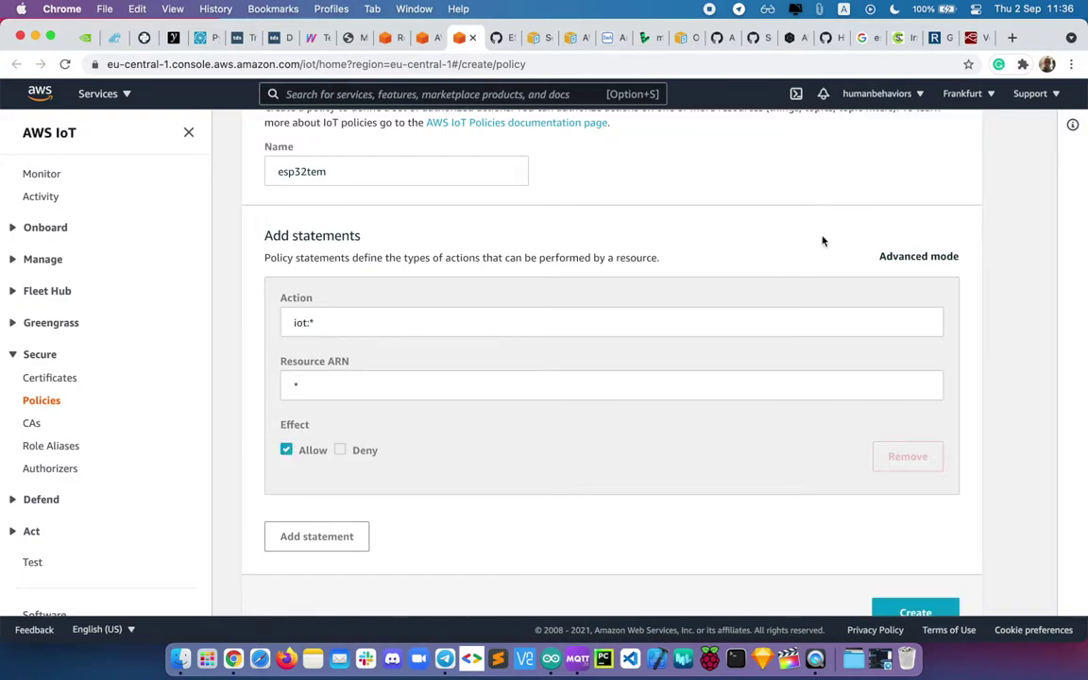
{"action": "left_click", "coordinate": [899, 264]}
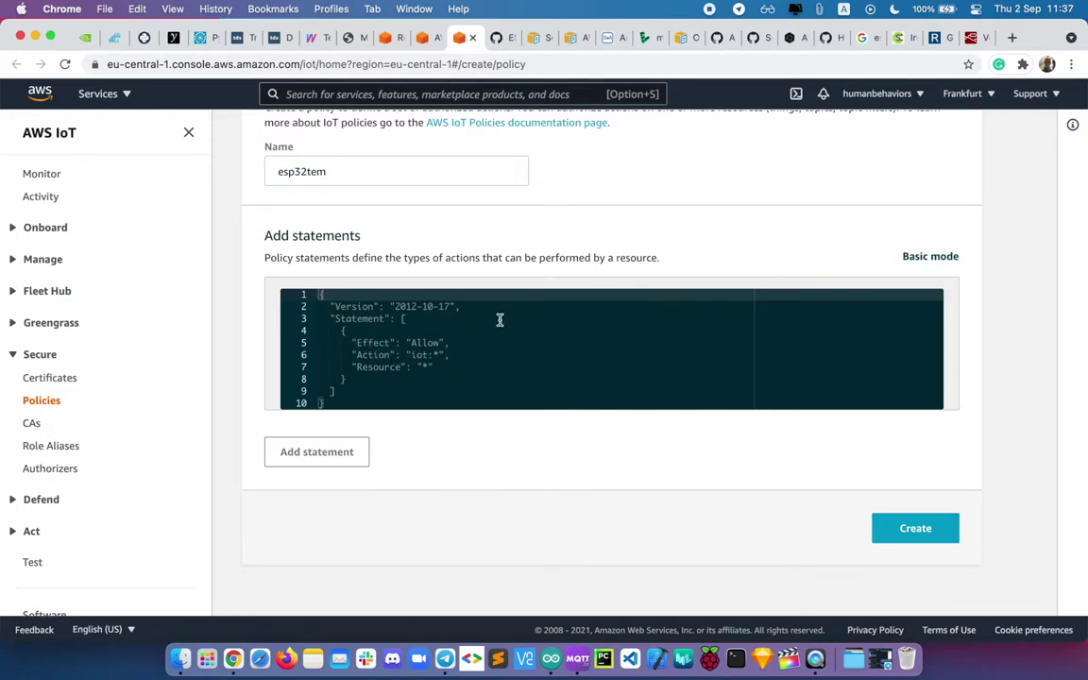
Step: Create the esp32tem policy and go back to the single-thing wizard
{"action": "left_click", "coordinate": [948, 257]}
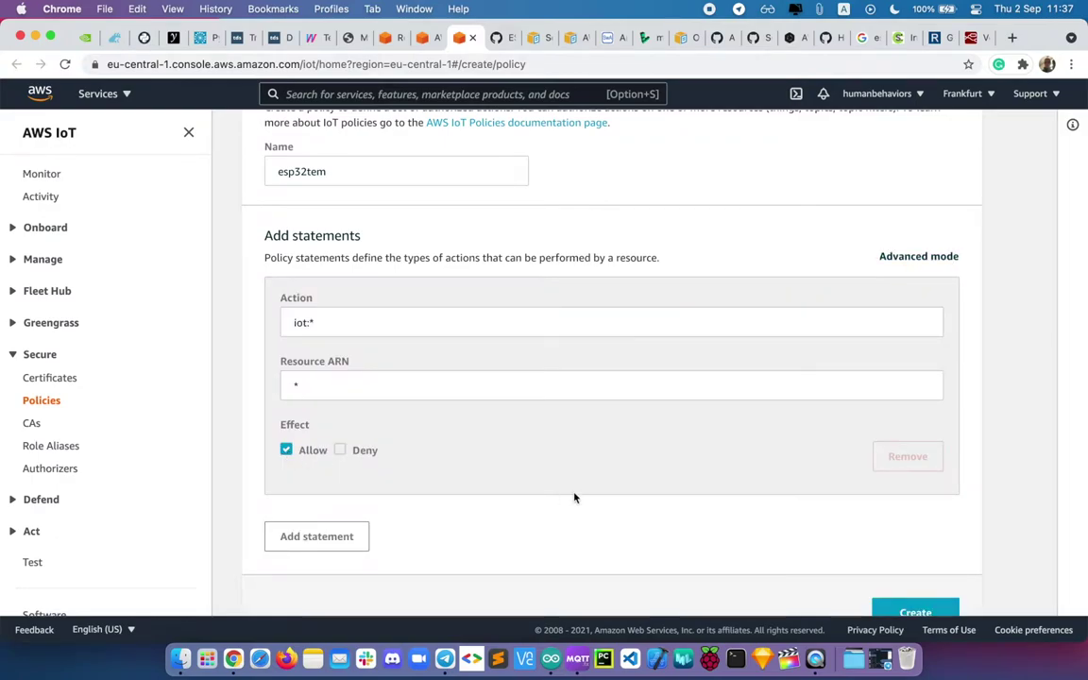
{"action": "scroll", "coordinate": [575, 498], "scroll_direction": "down", "scroll_amount": 3}
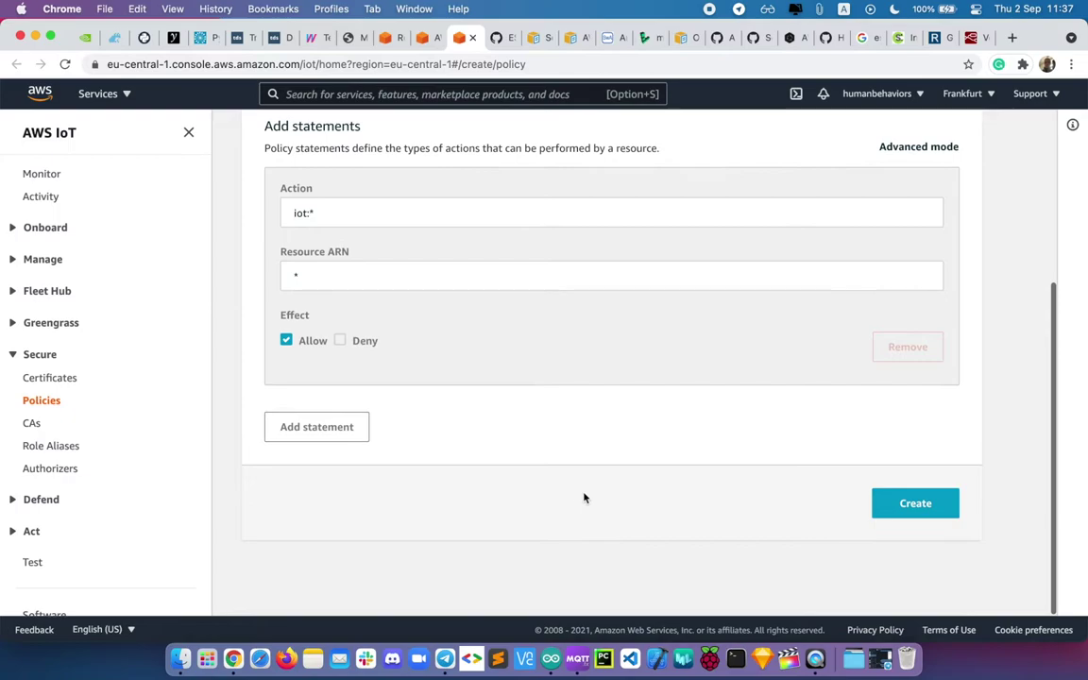
{"action": "left_click", "coordinate": [902, 496]}
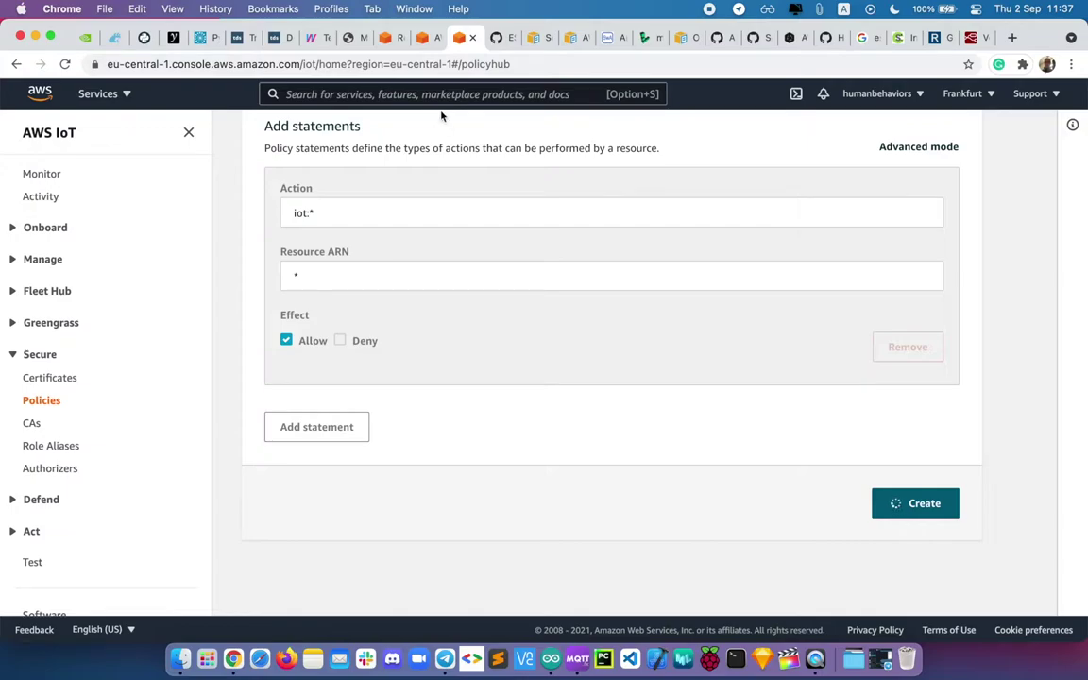
{"action": "left_click", "coordinate": [427, 39]}
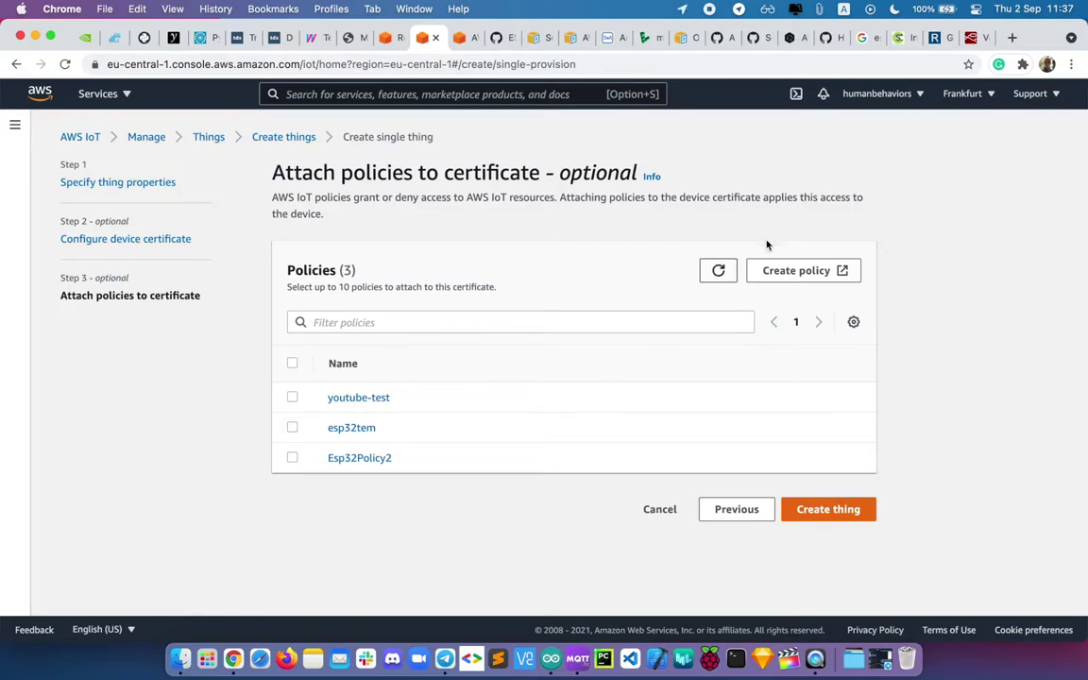
Step: Refresh the policy list, select esp32tem, and create the thing
{"action": "left_click", "coordinate": [719, 272]}
{"action": "left_click", "coordinate": [467, 40]}
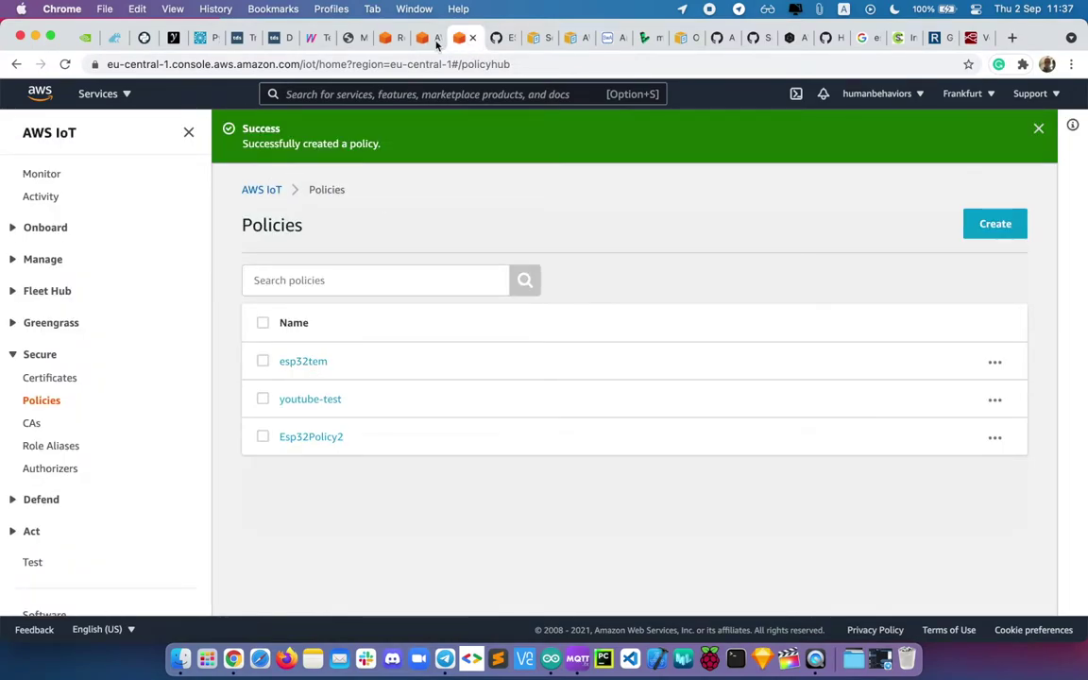
{"action": "key", "text": "ctrl+shift+Tab"}
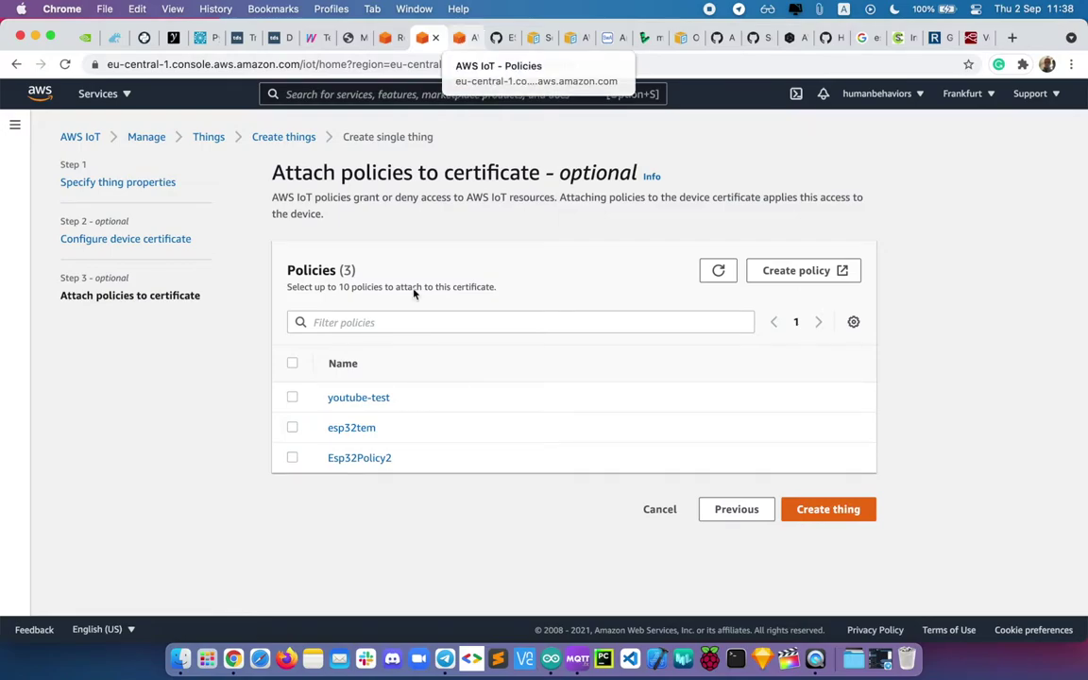
{"action": "left_click", "coordinate": [719, 271]}
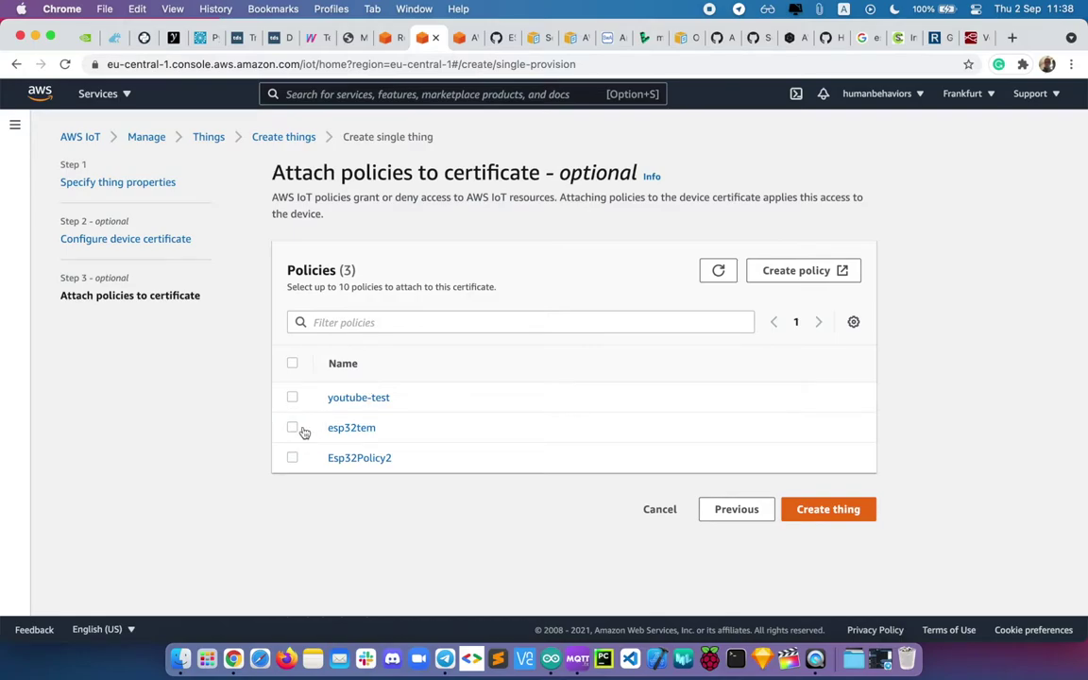
{"action": "left_click", "coordinate": [294, 428]}
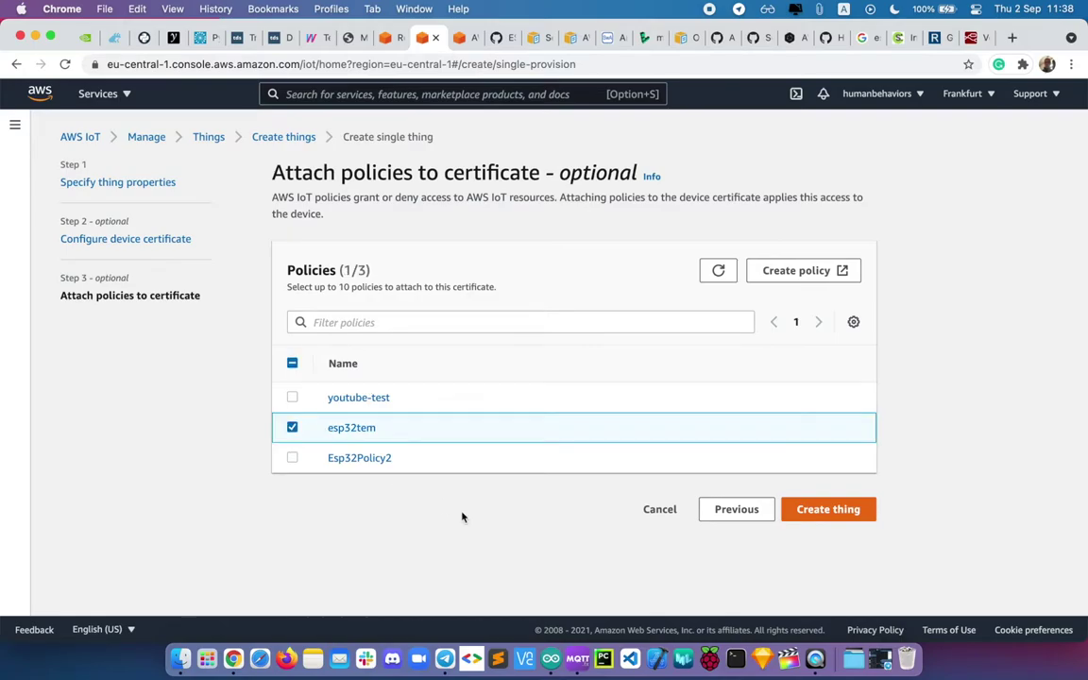
{"action": "left_click", "coordinate": [844, 511]}
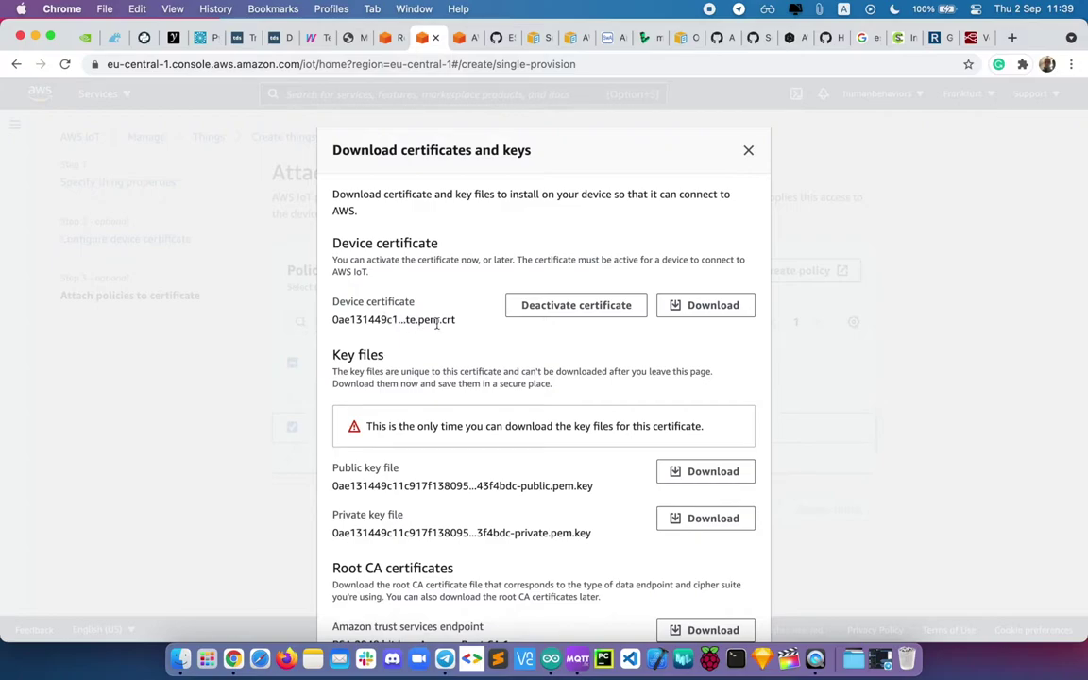
Step: Save the device certificate into a new sert folder under youtube/IoT Core
{"action": "left_click", "coordinate": [716, 308]}
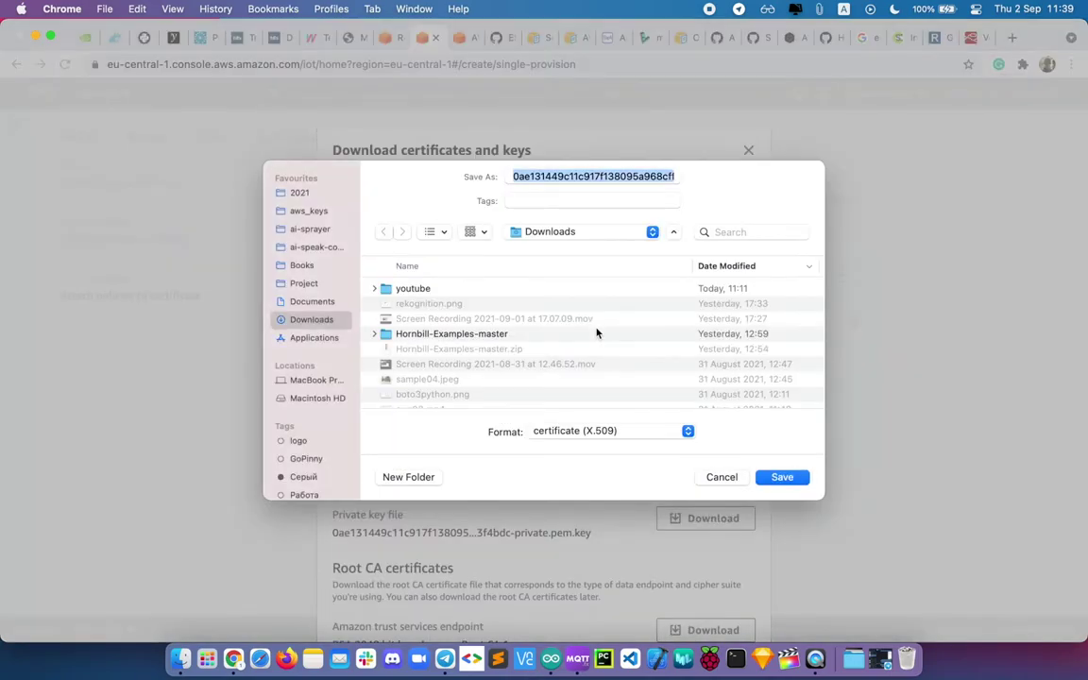
{"action": "left_click", "coordinate": [423, 292]}
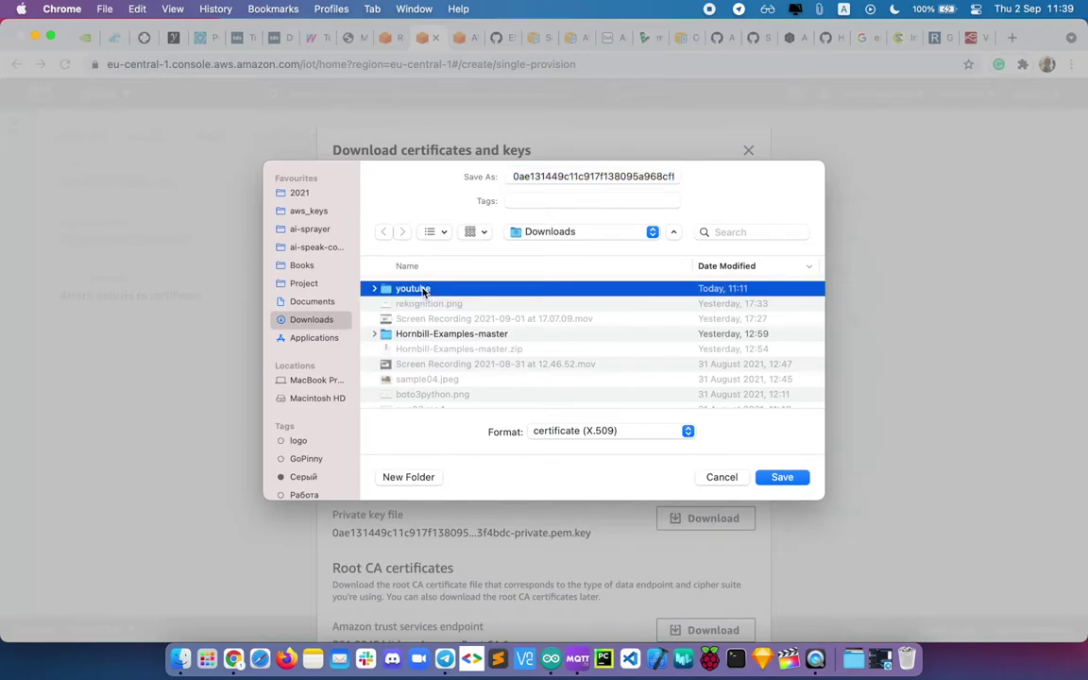
{"action": "double_click", "coordinate": [423, 292]}
{"action": "left_click", "coordinate": [413, 292]}
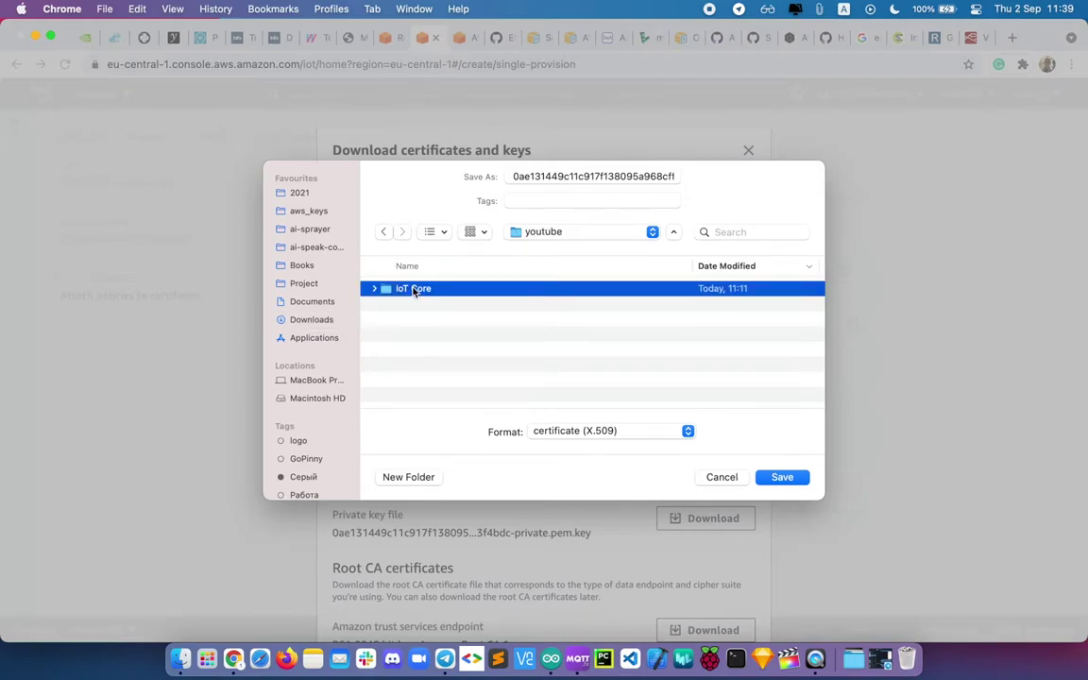
{"action": "double_click", "coordinate": [413, 292]}
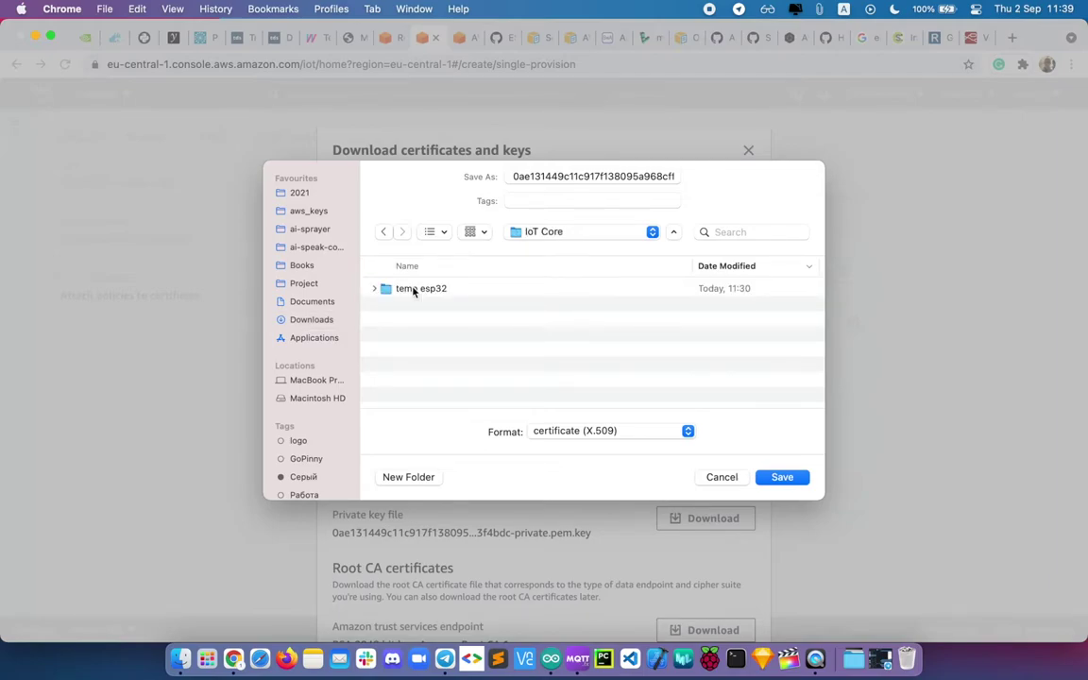
{"action": "left_click", "coordinate": [422, 480]}
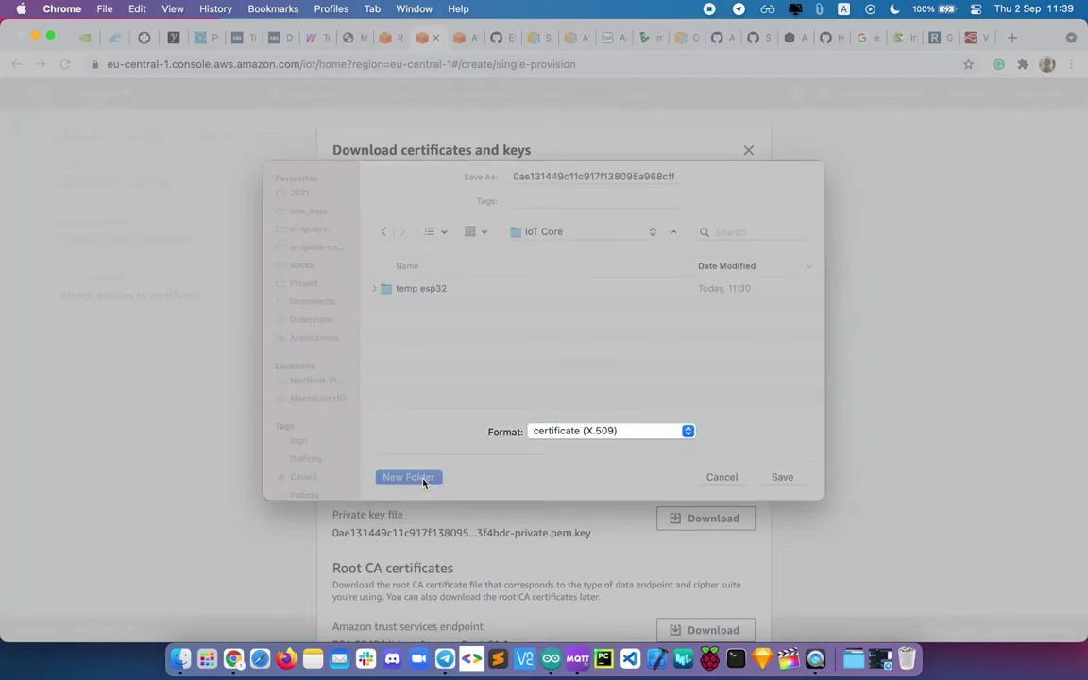
{"action": "type", "text": "s"}
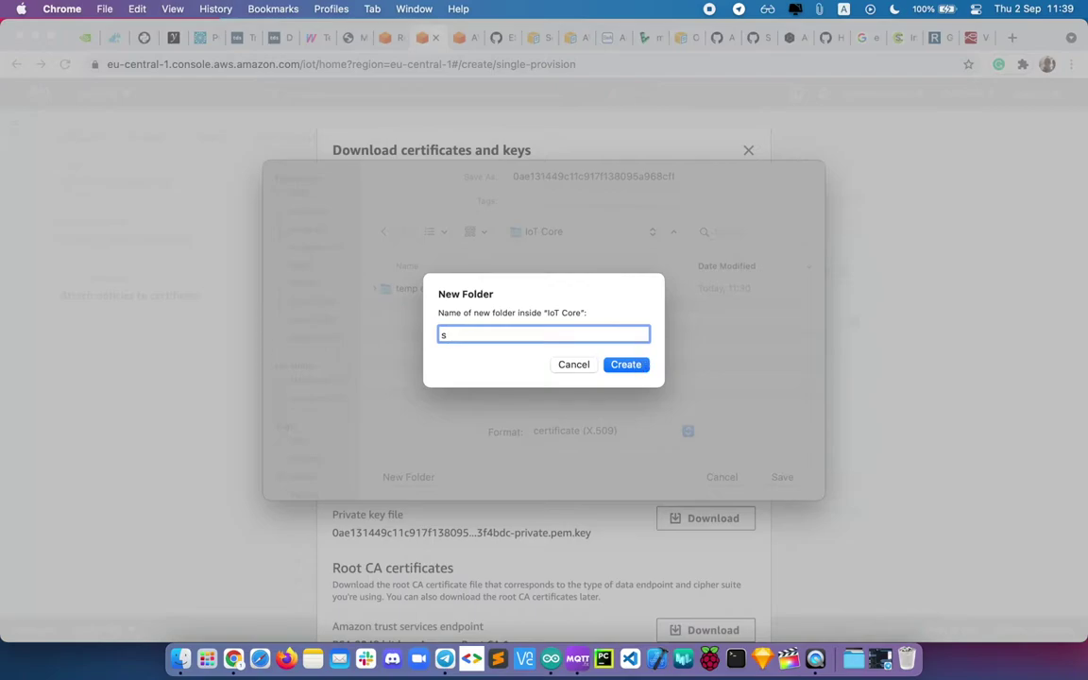
{"action": "type", "text": "ert"}
{"action": "left_click", "coordinate": [640, 365]}
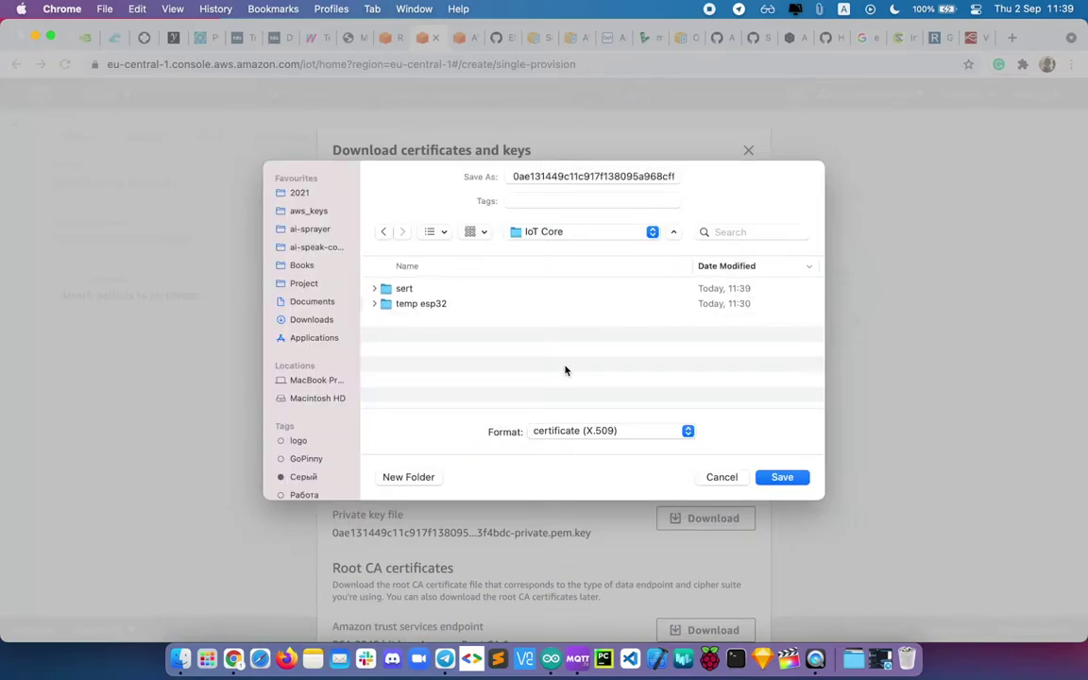
{"action": "double_click", "coordinate": [404, 290]}
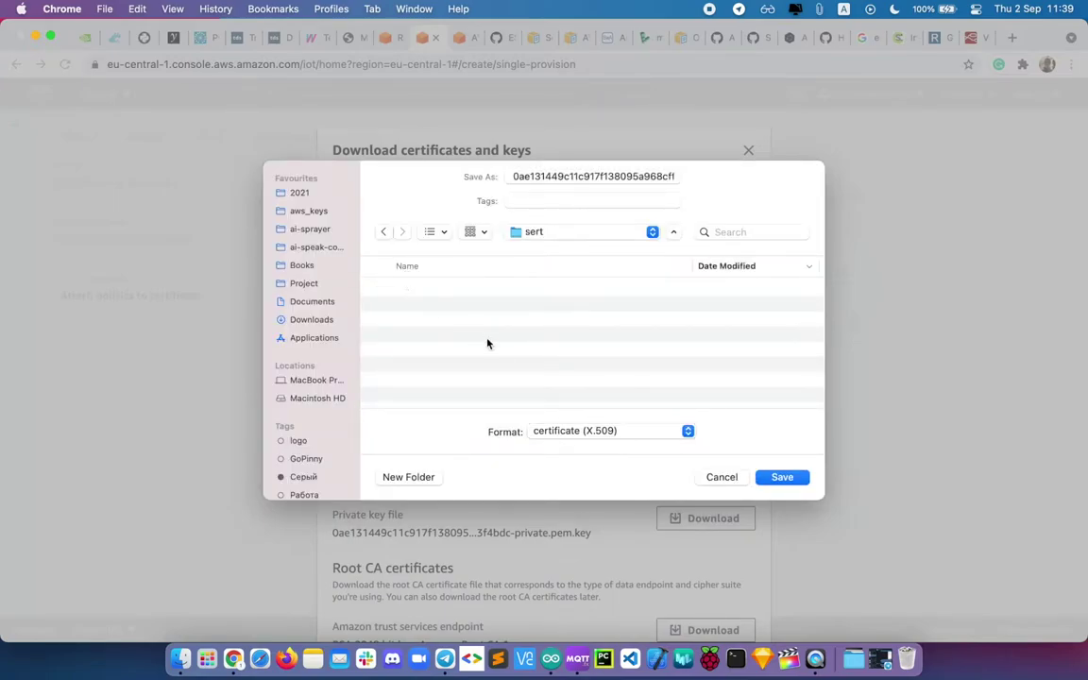
{"action": "left_click", "coordinate": [779, 477]}
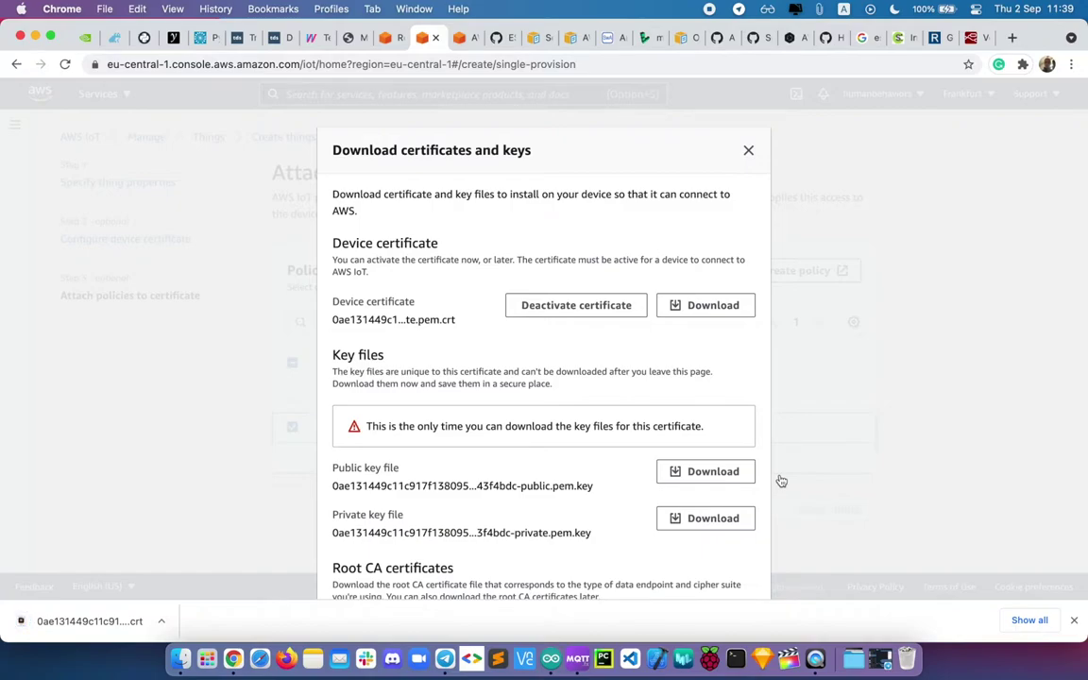
Step: Save the private key file into sert and start downloading the public key file
{"action": "scroll", "coordinate": [519, 522], "scroll_direction": "down", "scroll_amount": 2}
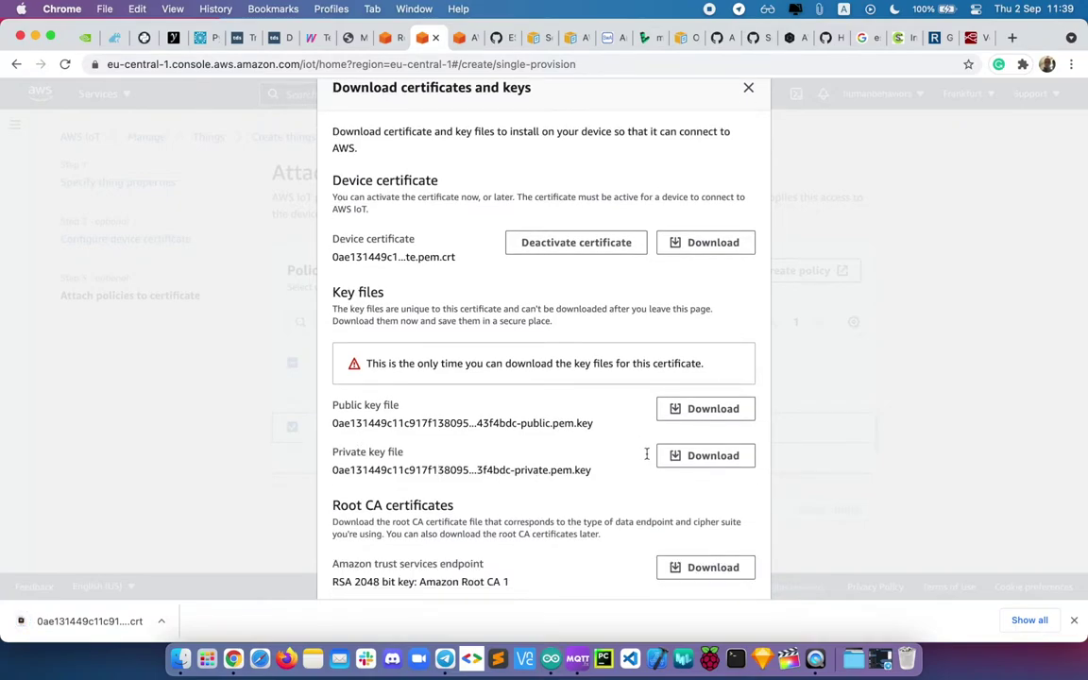
{"action": "left_click", "coordinate": [707, 458]}
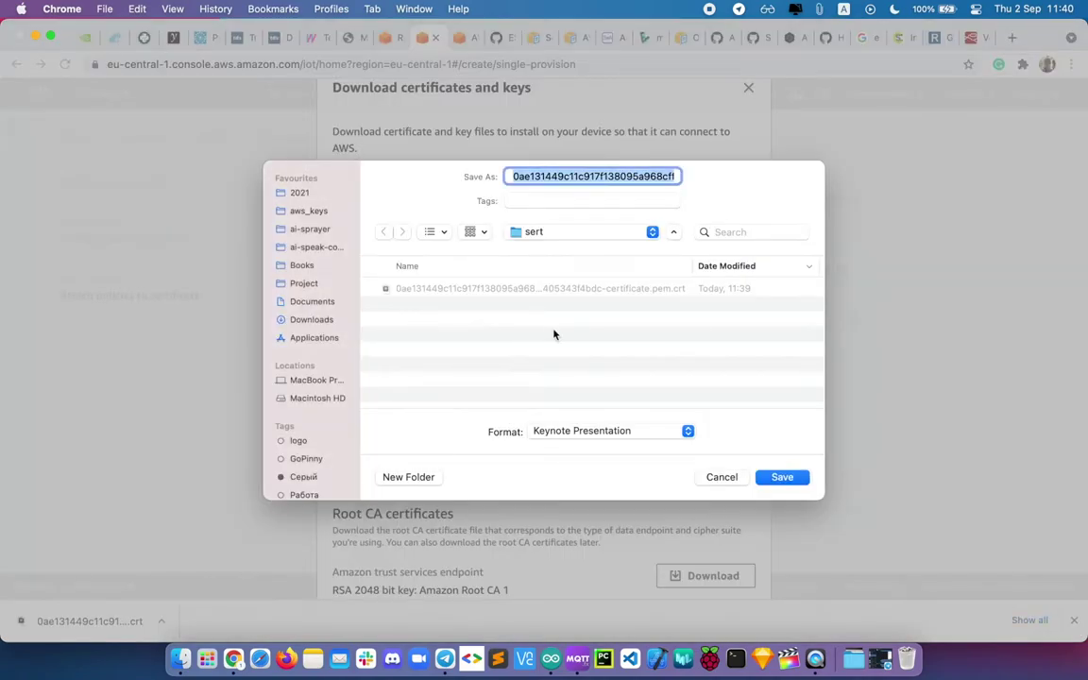
{"action": "left_click", "coordinate": [777, 478]}
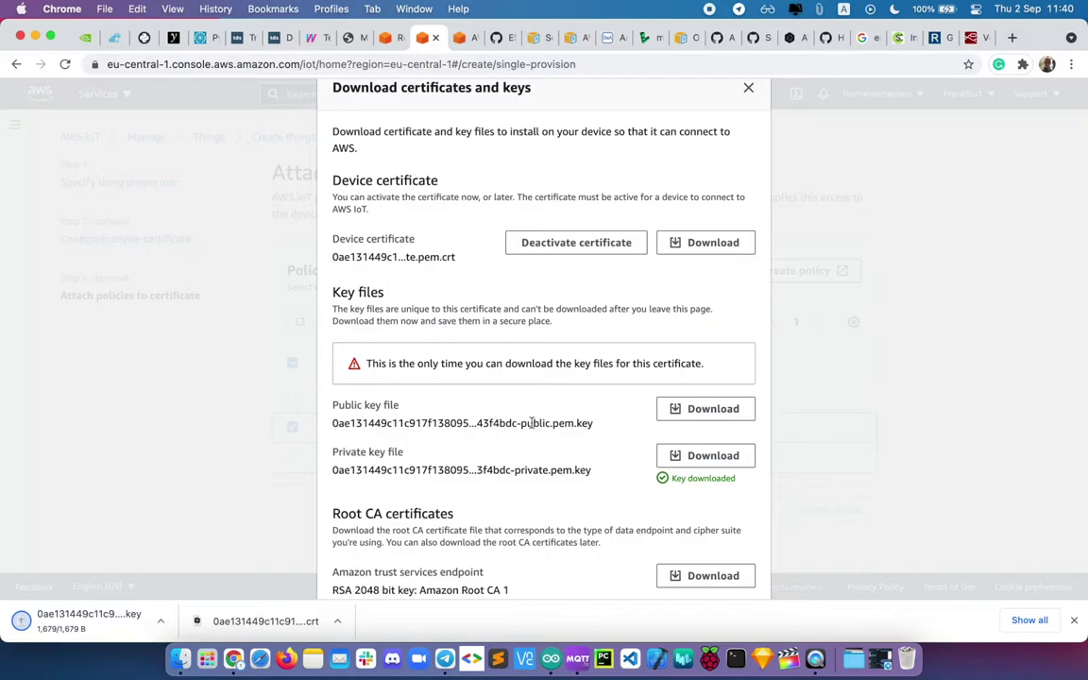
{"action": "scroll", "coordinate": [532, 423], "scroll_direction": "down", "scroll_amount": 5}
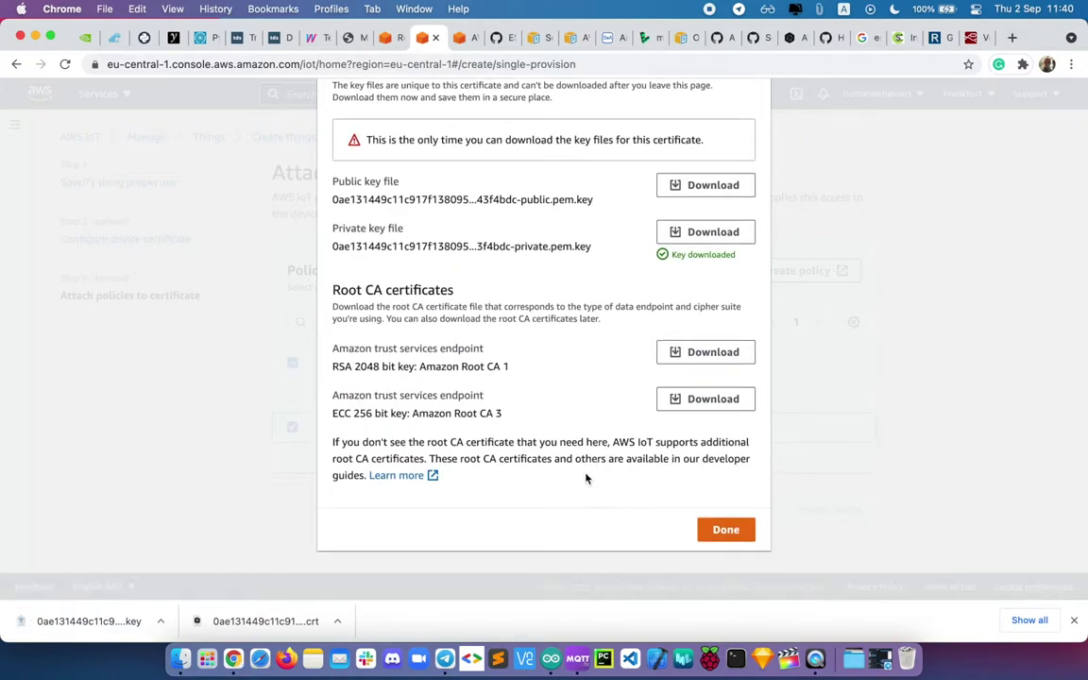
{"action": "scroll", "coordinate": [579, 411], "scroll_direction": "up", "scroll_amount": 2}
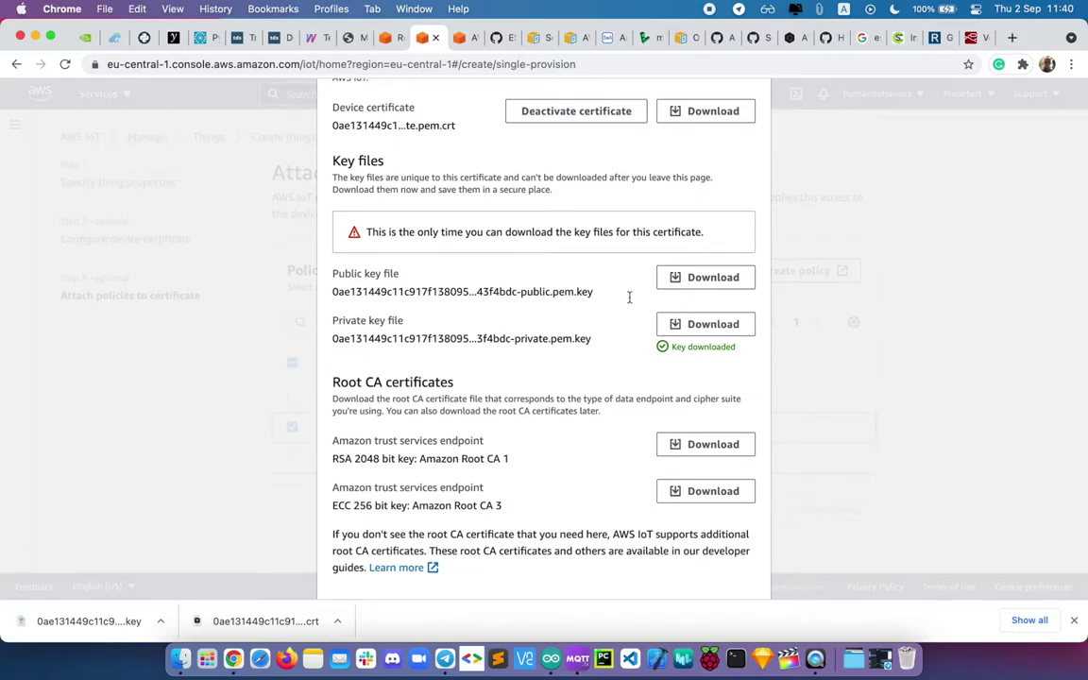
{"action": "left_click", "coordinate": [702, 279]}
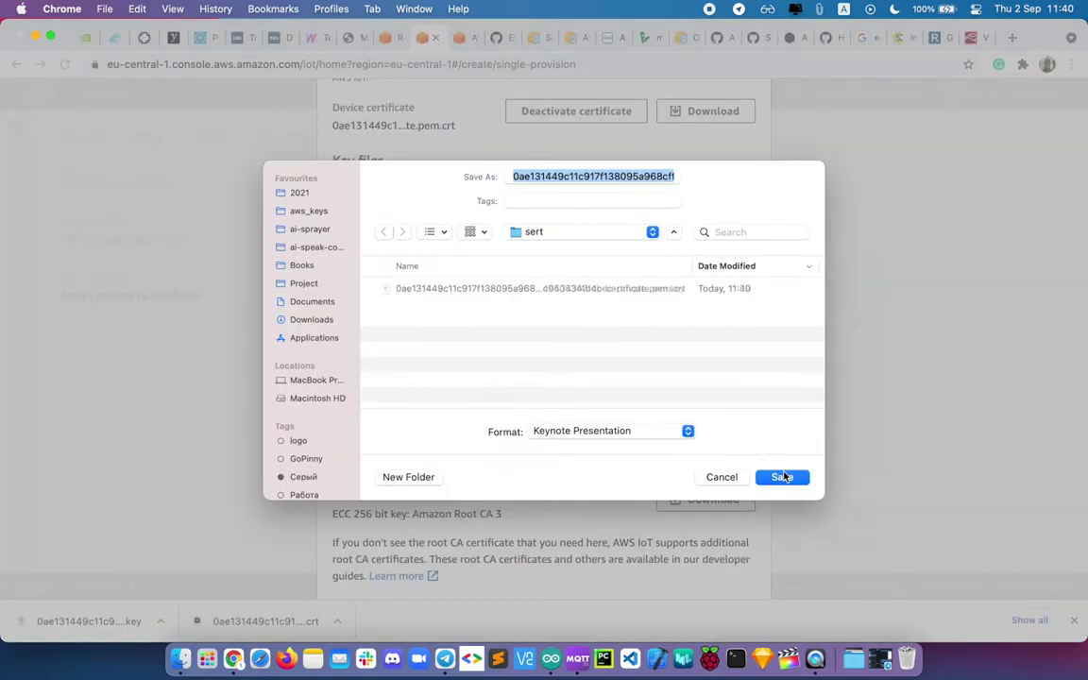
Step: Save the public key, then the RSA 2048 root CA as AmazonRootCA1, into sert
{"action": "left_click", "coordinate": [783, 477]}
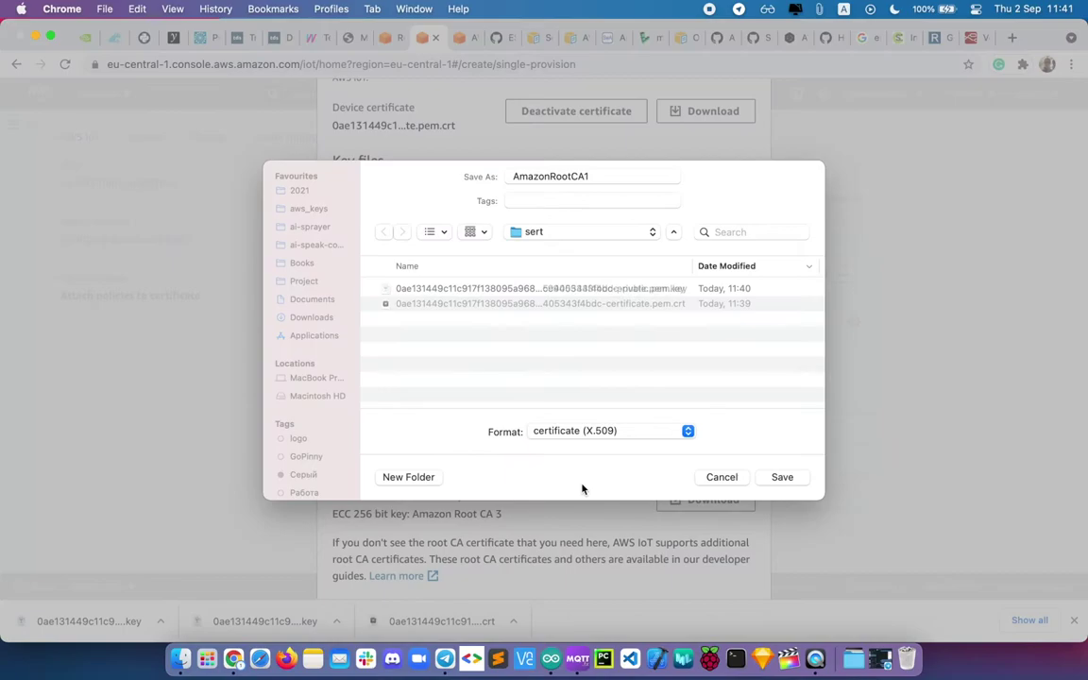
{"action": "left_click", "coordinate": [790, 478]}
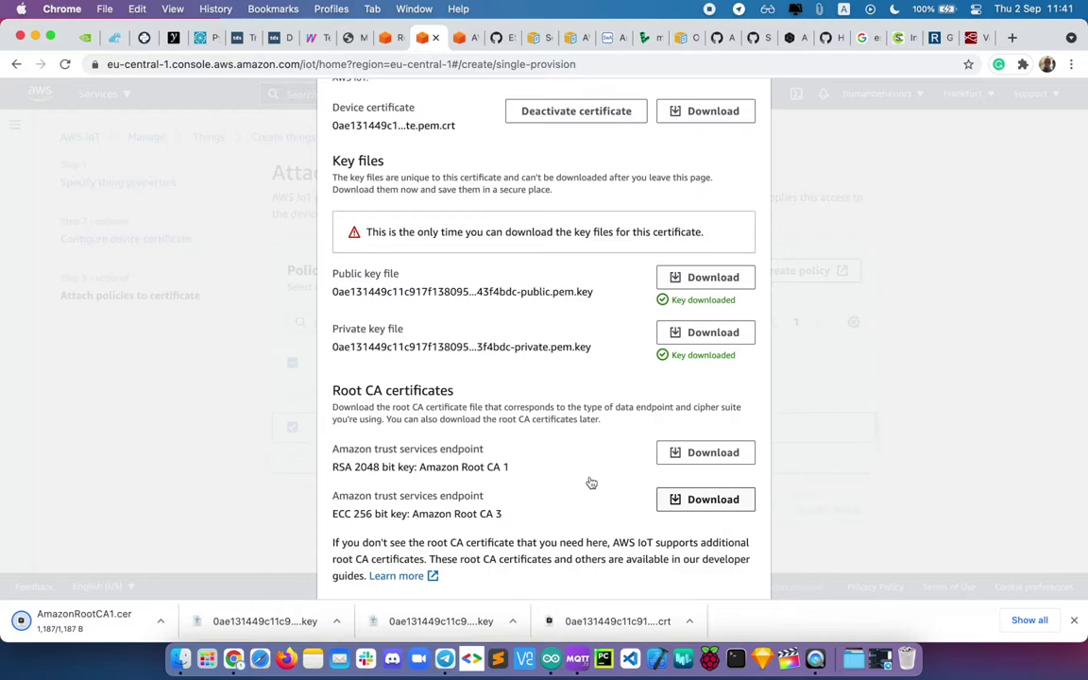
{"action": "scroll", "coordinate": [534, 462], "scroll_direction": "down", "scroll_amount": 2}
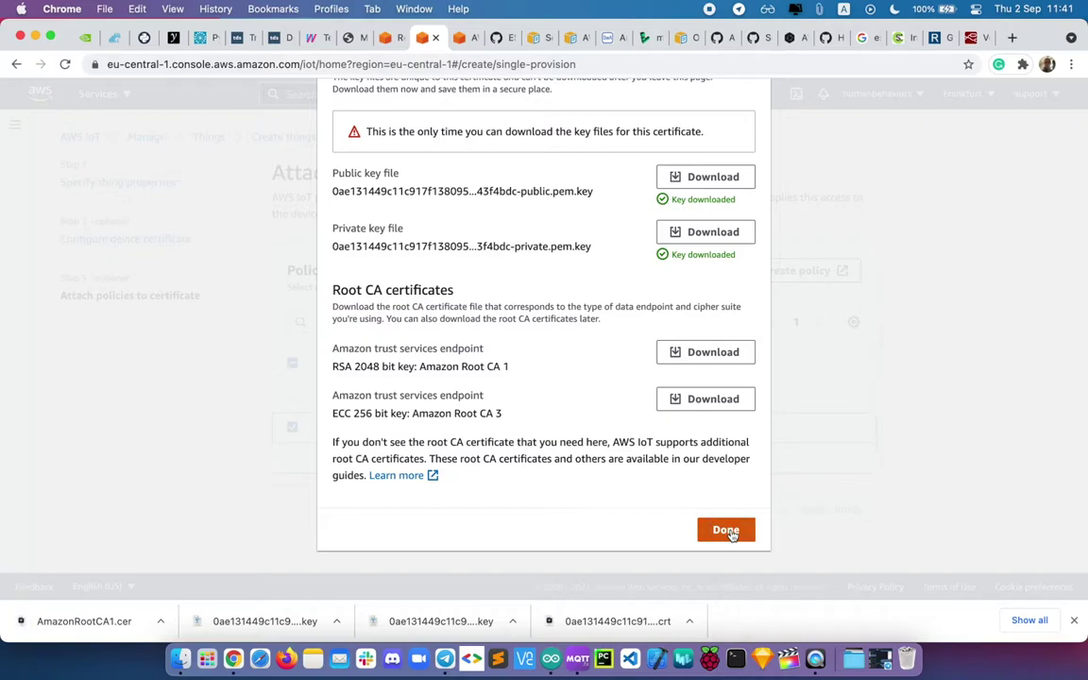
Step: Finish the esp32tem certificate downloads, dismiss Chrome's downloads bar, and show the Policies list
{"action": "left_click", "coordinate": [726, 530]}
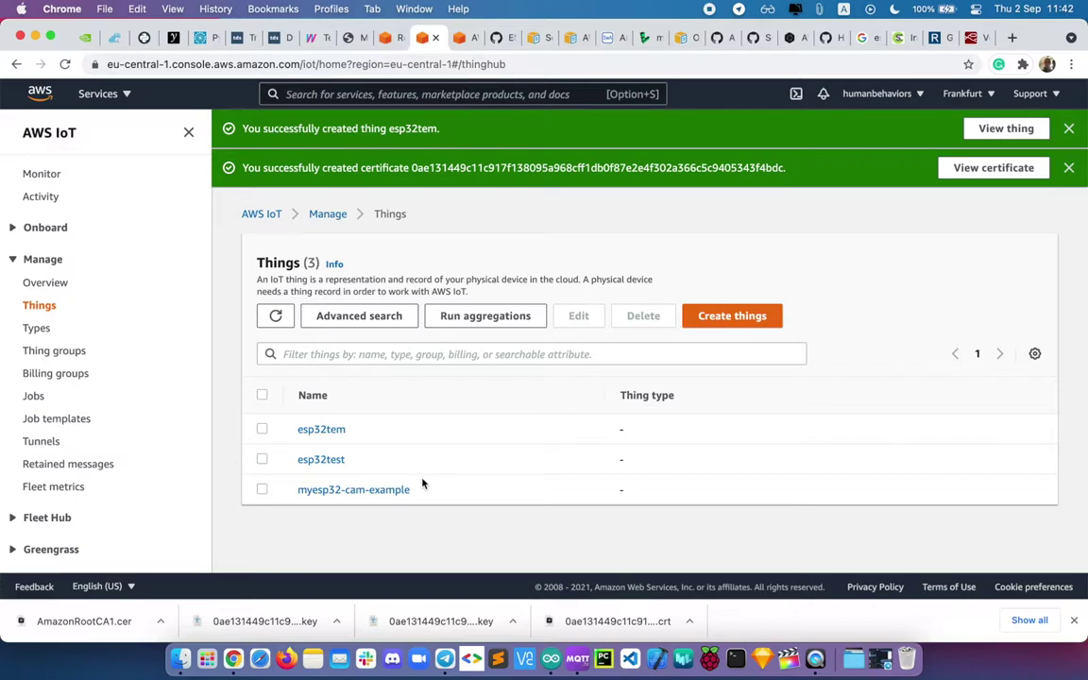
{"action": "scroll", "coordinate": [64, 381], "scroll_direction": "down", "scroll_amount": 5}
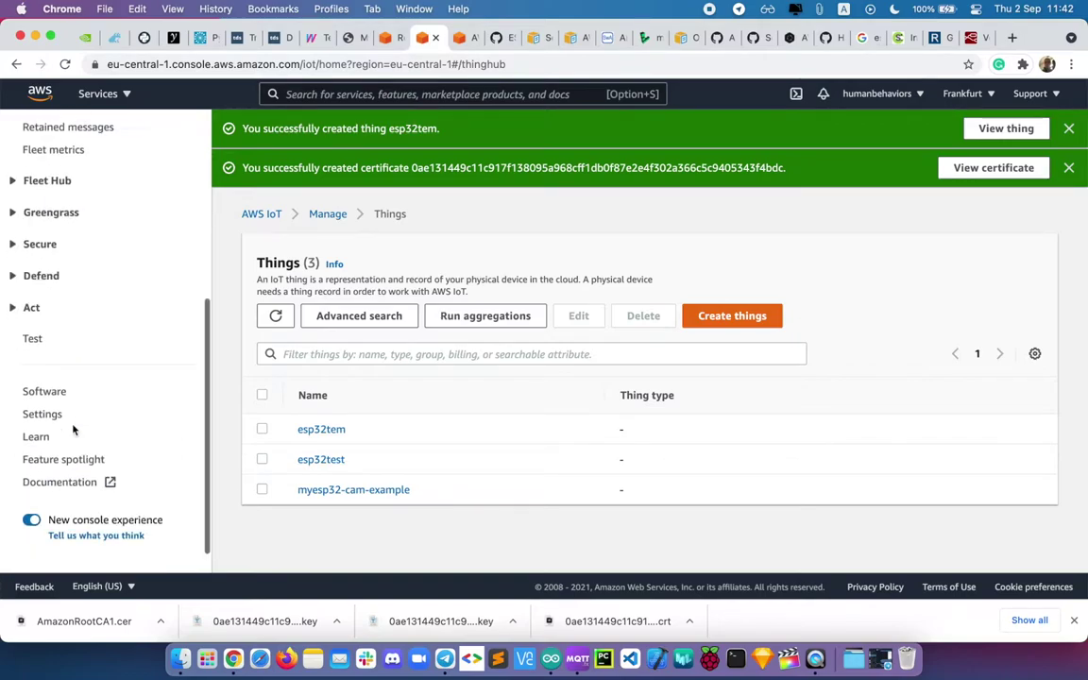
{"action": "left_click", "coordinate": [1074, 620]}
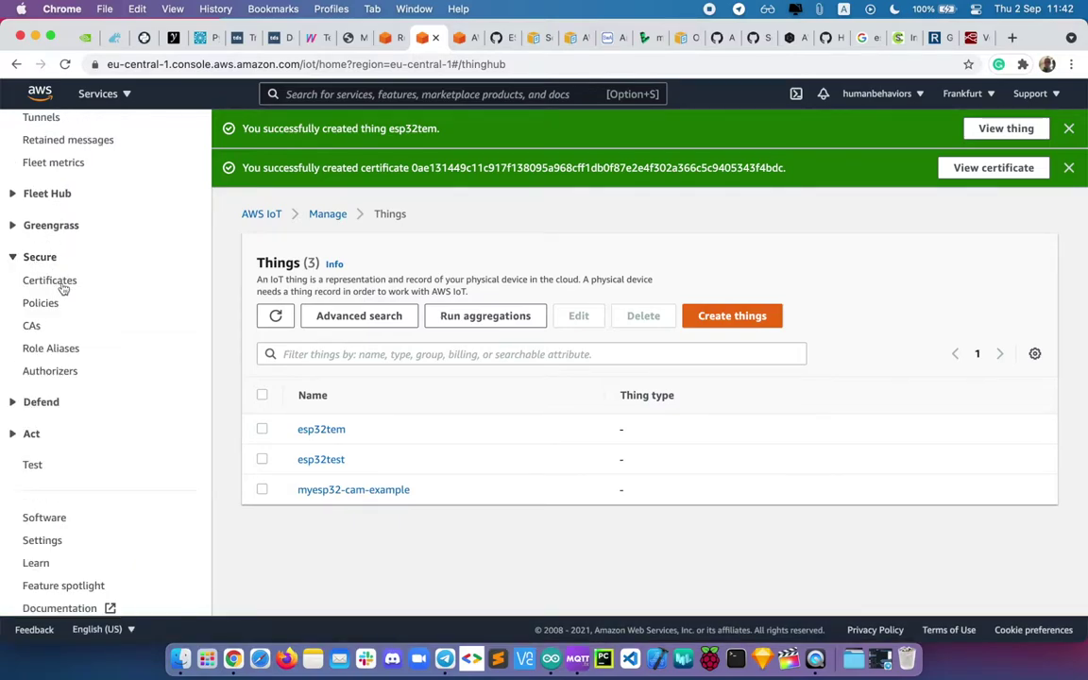
{"action": "left_click", "coordinate": [49, 305]}
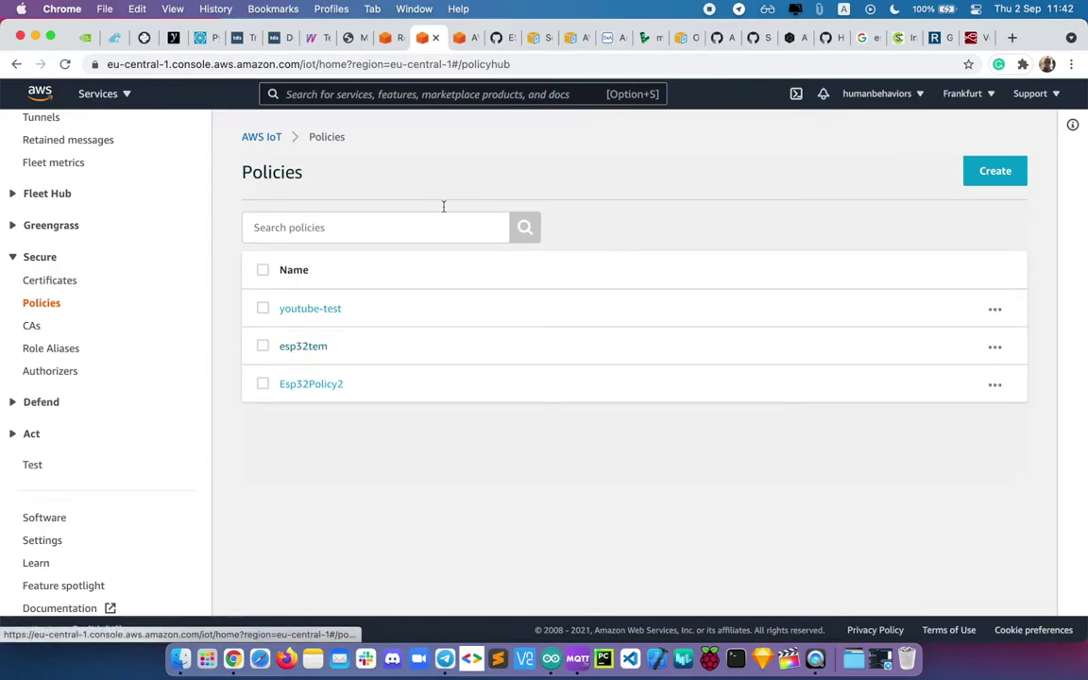
Step: Open the esp32tem policy's details from the Policies list
{"action": "left_click", "coordinate": [293, 347]}
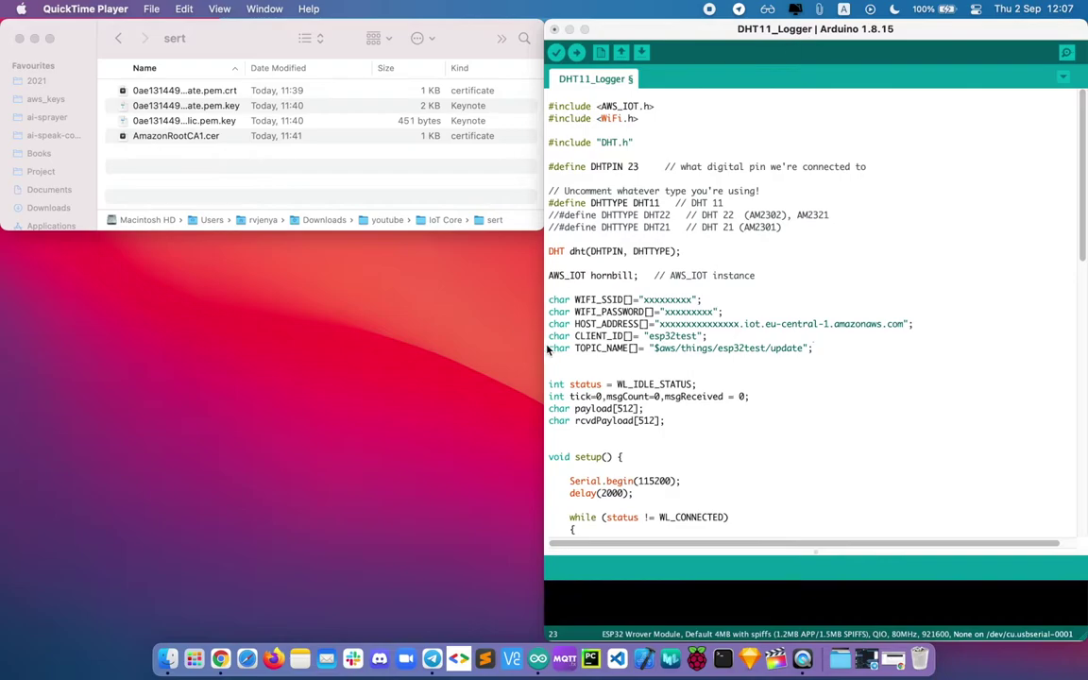
Step: Widen the DHT11_Logger sketch window leftward and look over the AWS_IOT.h include
{"action": "left_click", "coordinate": [584, 349]}
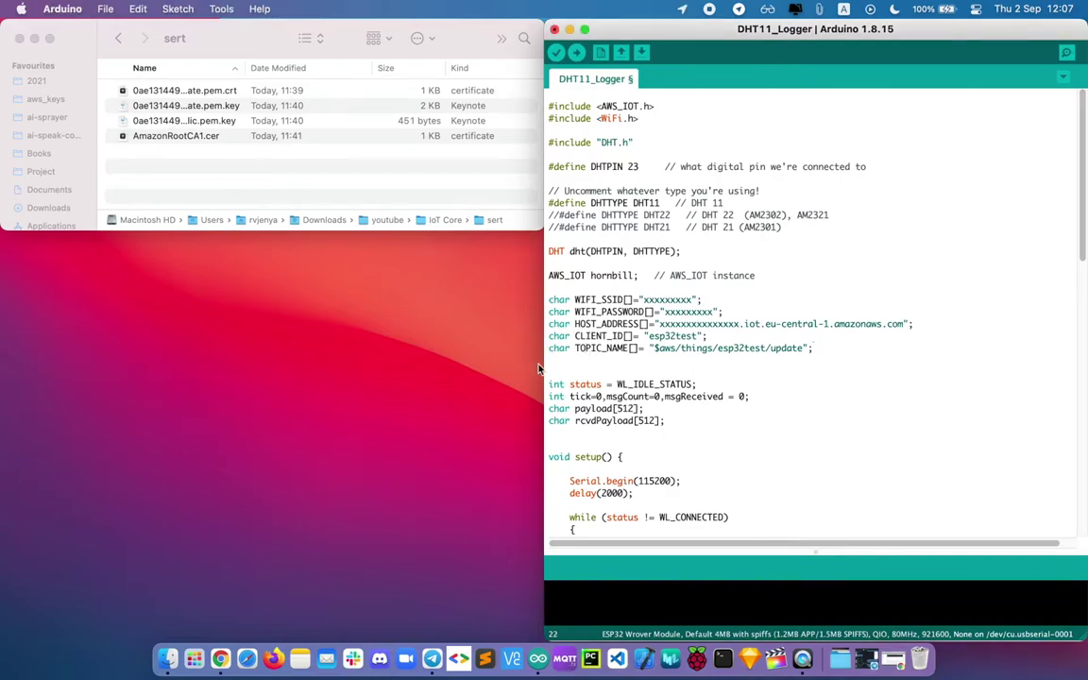
{"action": "left_click_drag", "start_coordinate": [544, 364], "coordinate": [252, 366]}
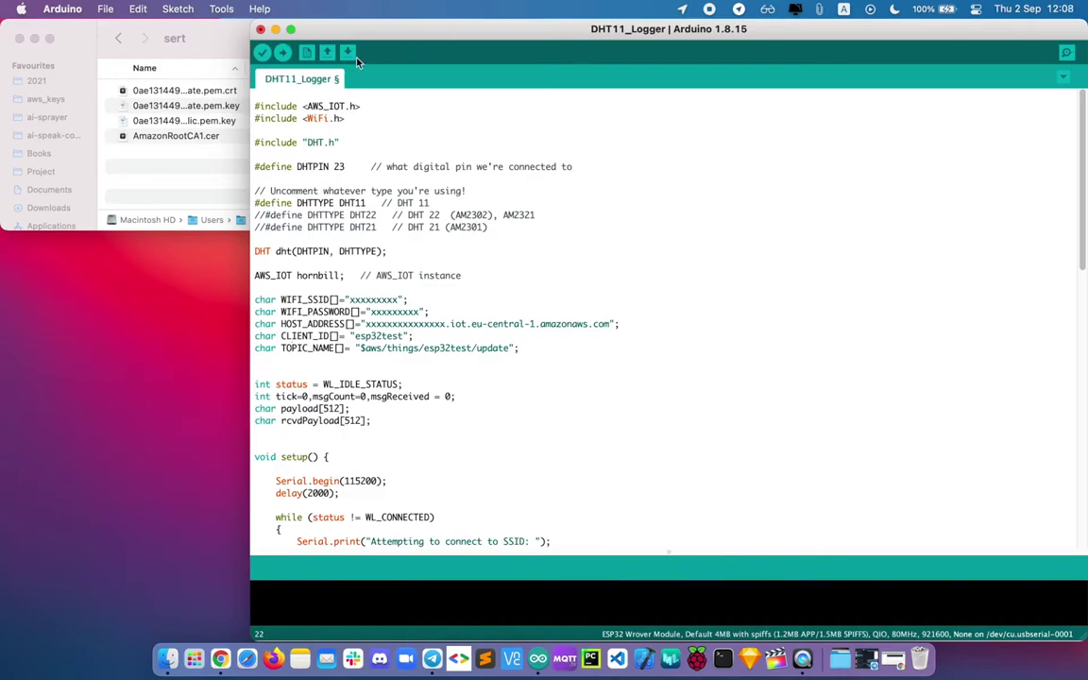
{"action": "left_click_drag", "start_coordinate": [306, 107], "coordinate": [355, 107]}
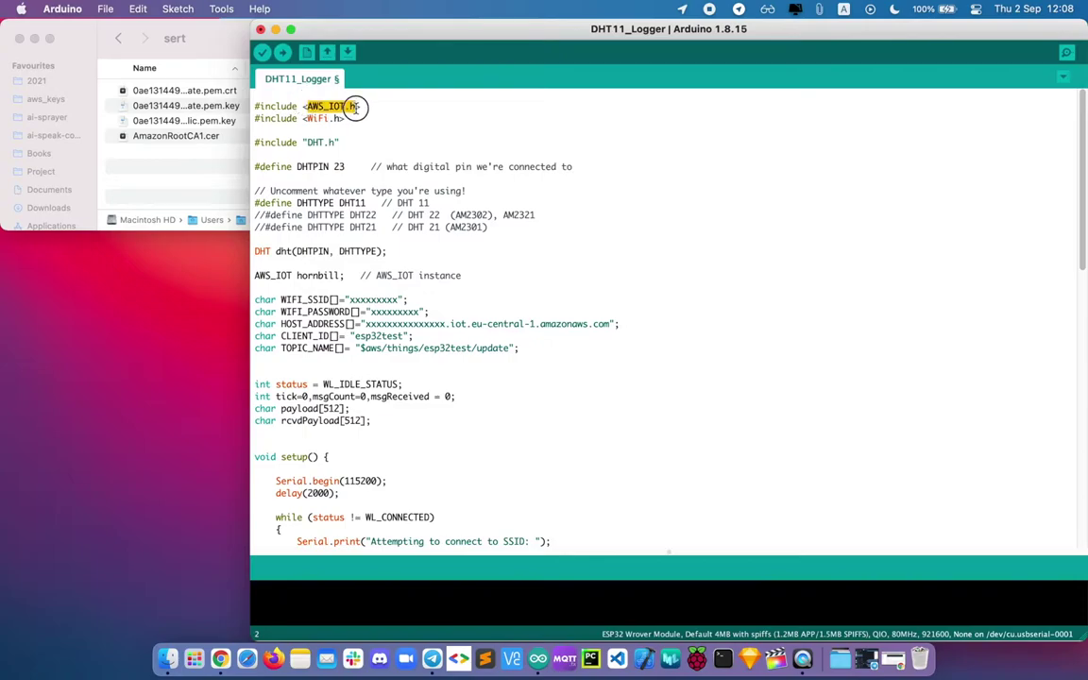
{"action": "left_click", "coordinate": [327, 111]}
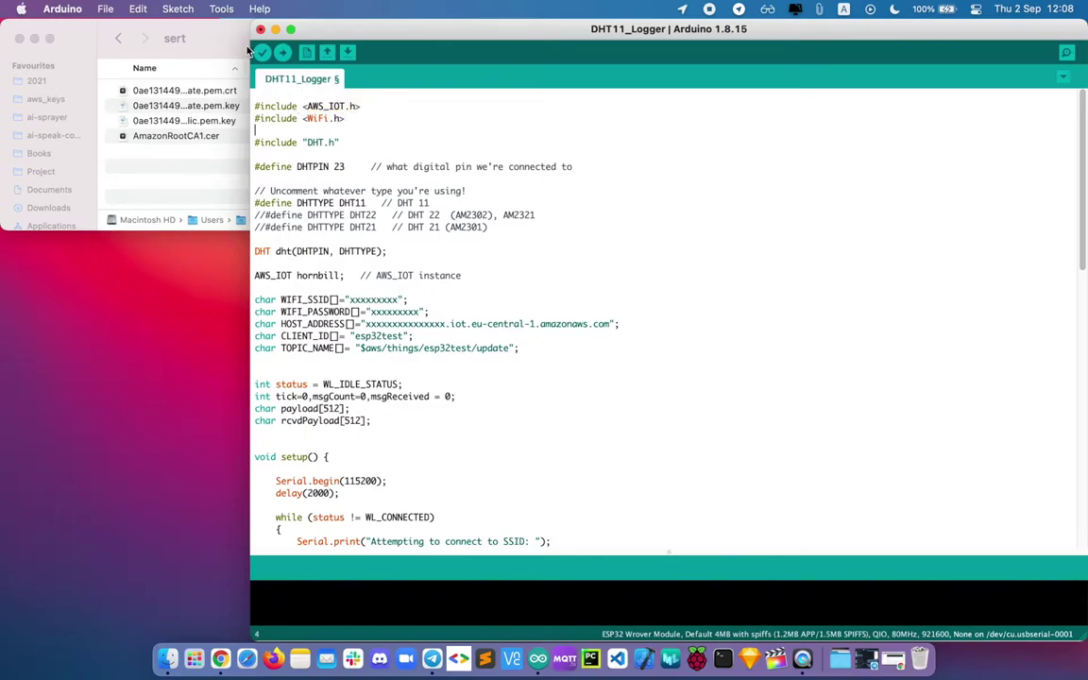
Step: Bring up the Tools > Board submenu with ESP32 Wrover Module selected
{"action": "left_click", "coordinate": [221, 10]}
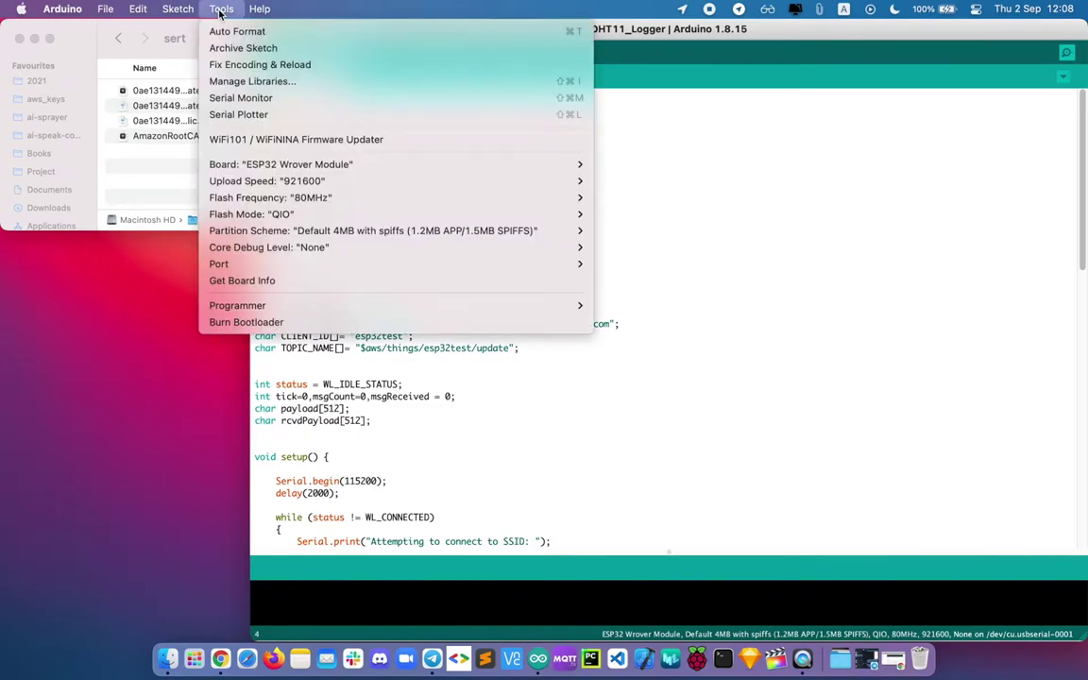
{"action": "mouse_move", "coordinate": [279, 162]}
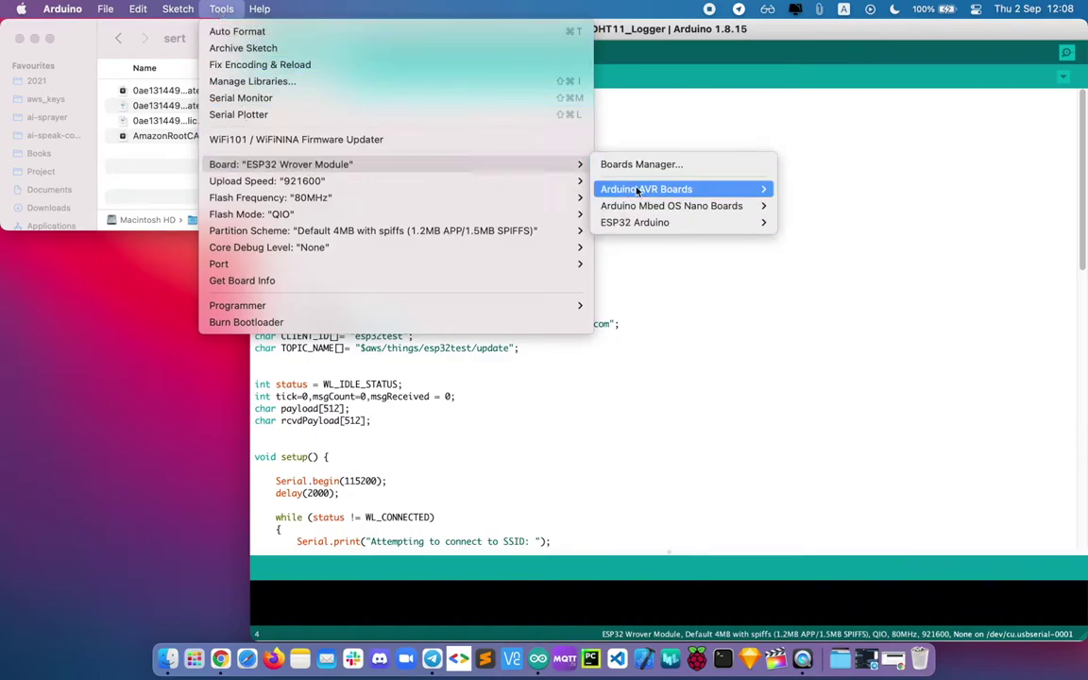
{"action": "mouse_move", "coordinate": [652, 224]}
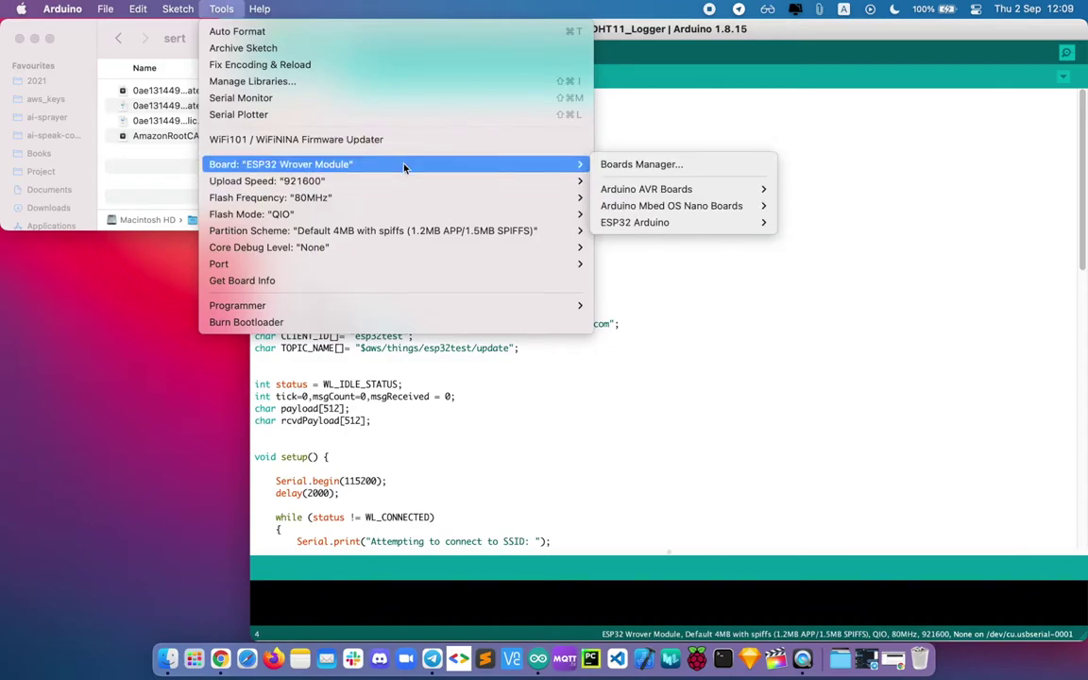
Step: Look over installed board packages like Arduino AVR Boards 1.8.3 in Boards Manager, then close it
{"action": "left_click", "coordinate": [720, 174]}
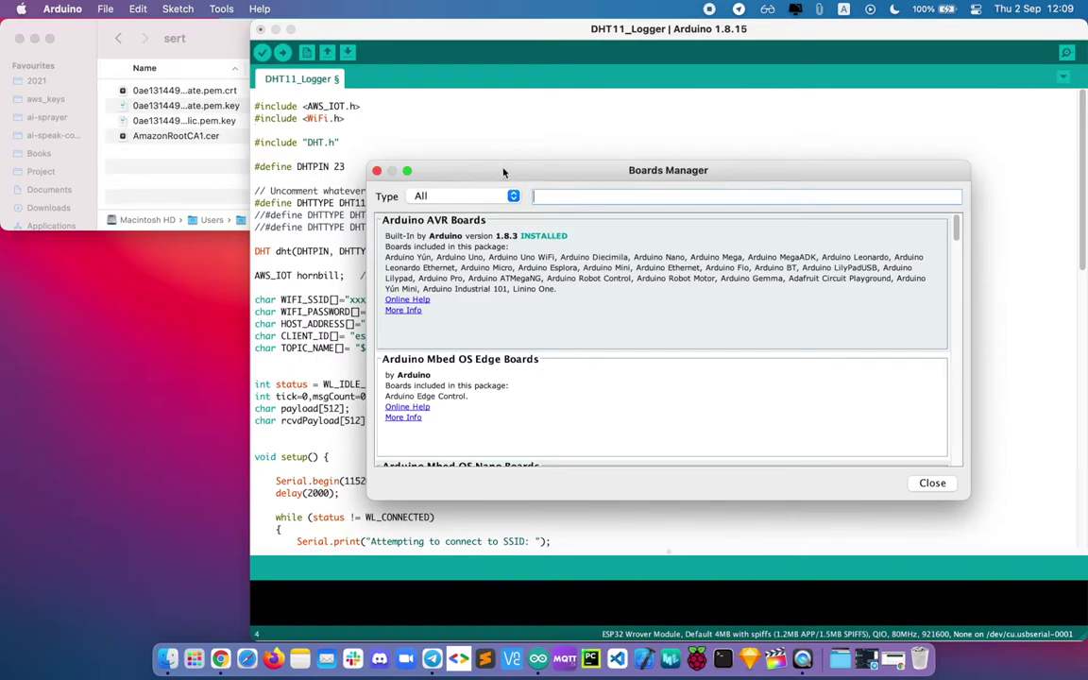
{"action": "left_click", "coordinate": [377, 172]}
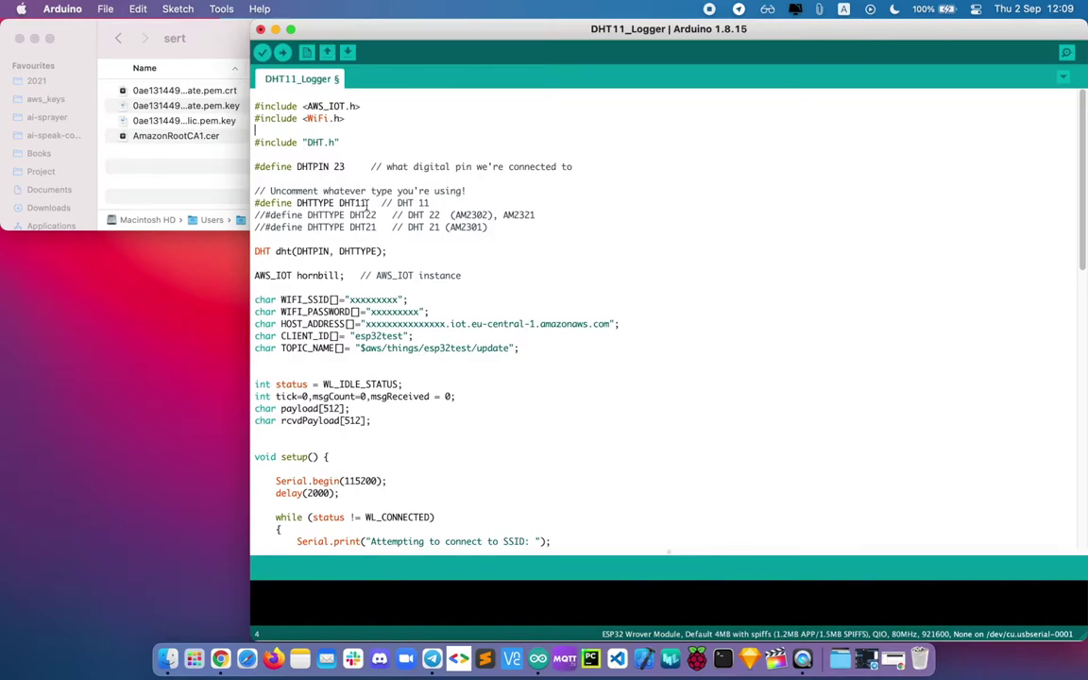
{"action": "left_click_drag", "start_coordinate": [367, 203], "coordinate": [297, 204]}
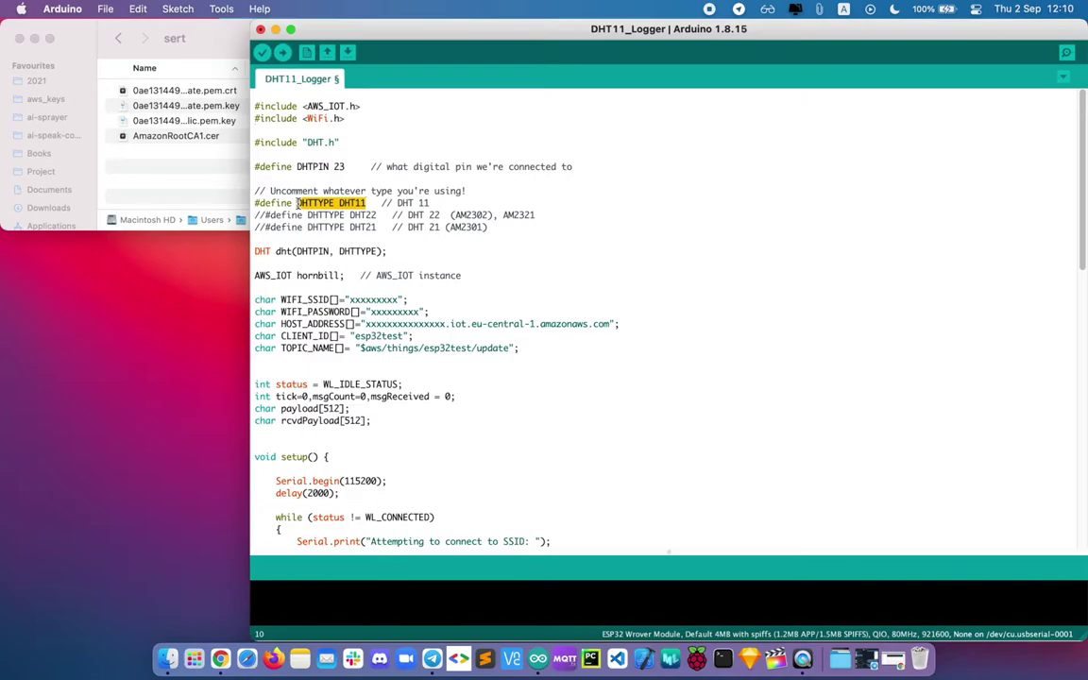
{"action": "left_click", "coordinate": [397, 227]}
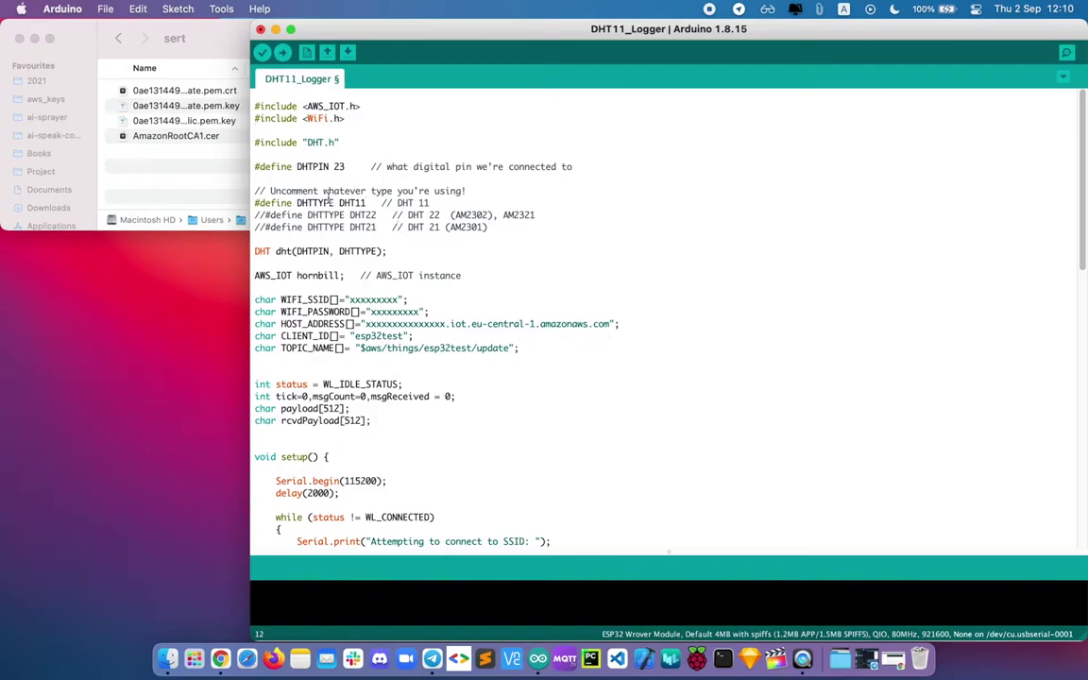
{"action": "left_click_drag", "start_coordinate": [297, 168], "coordinate": [320, 166]}
{"action": "left_click", "coordinate": [342, 141]}
Step: Open the Library Manager and filter the library type to Updatable
{"action": "left_click", "coordinate": [220, 9]}
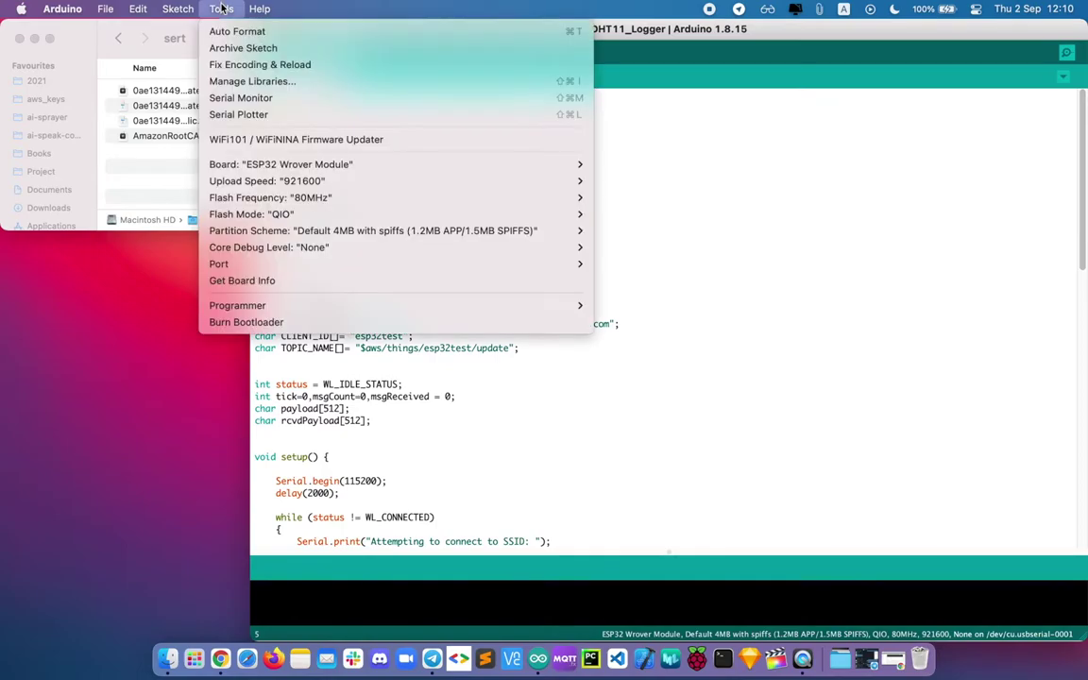
{"action": "left_click", "coordinate": [348, 84]}
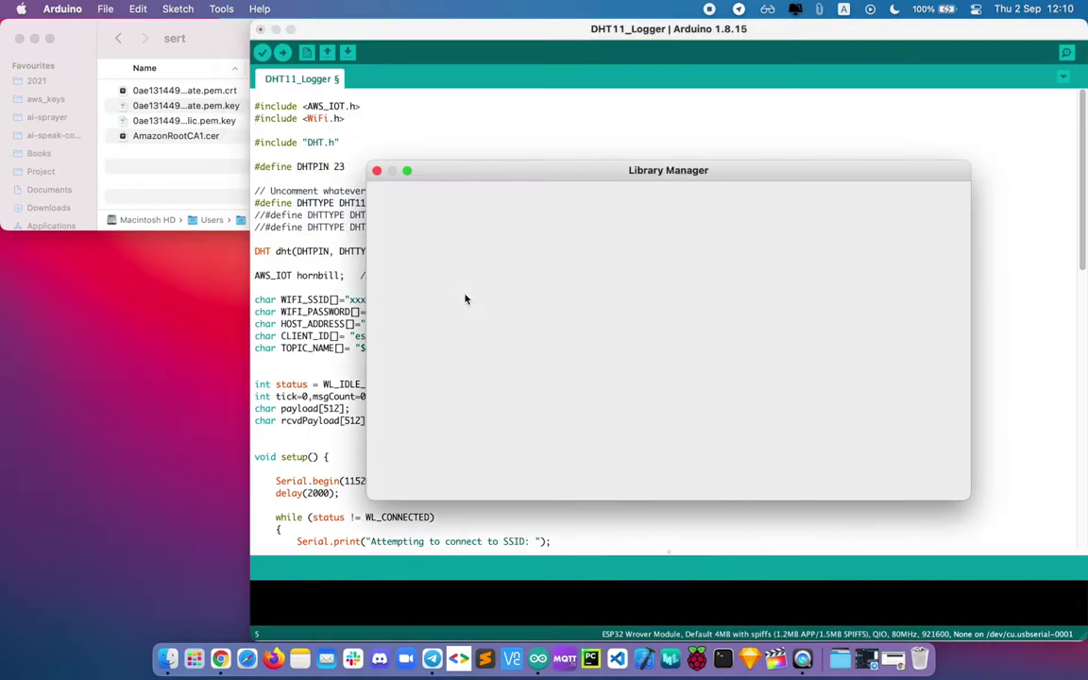
{"action": "mouse_move", "coordinate": [558, 289]}
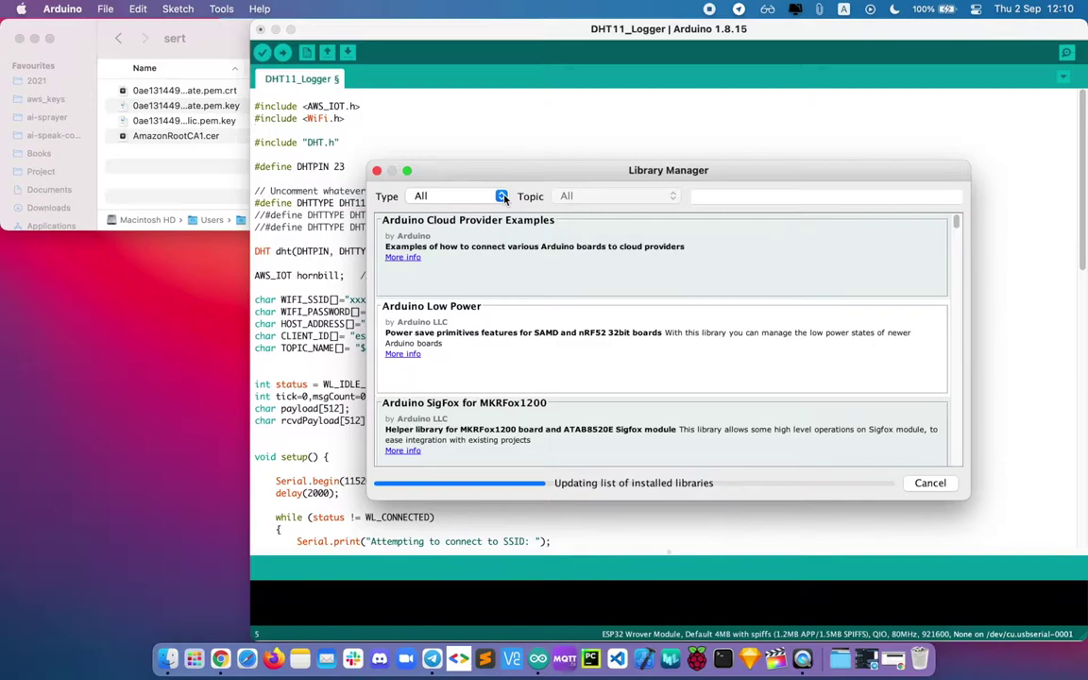
{"action": "left_click", "coordinate": [502, 197]}
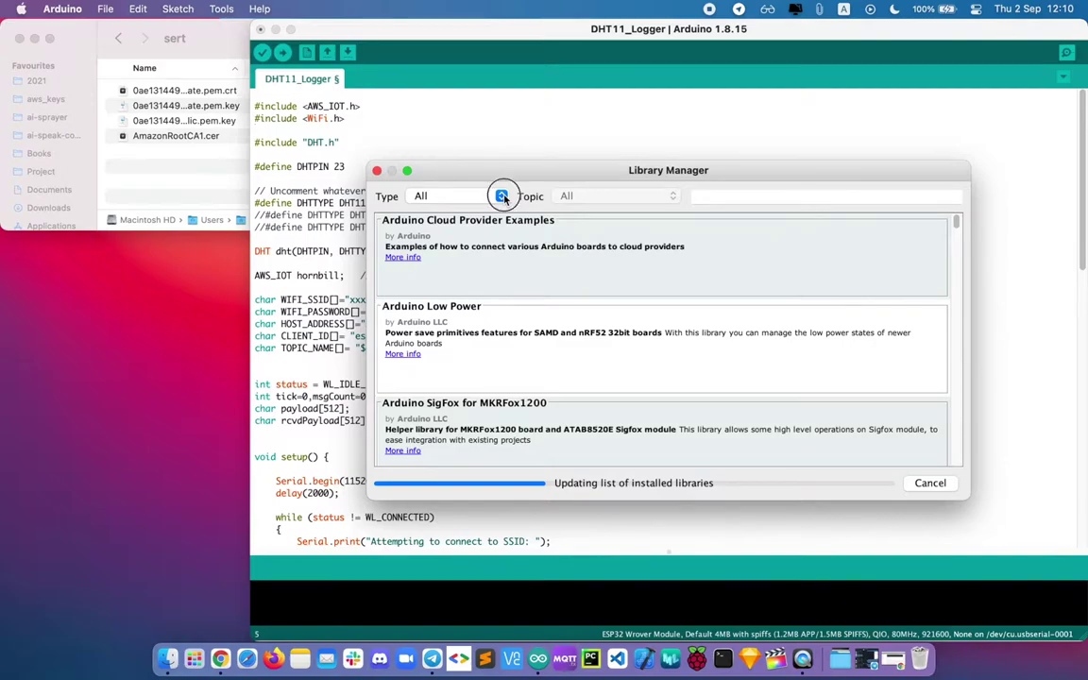
{"action": "left_click", "coordinate": [742, 196]}
{"action": "left_click", "coordinate": [742, 197]}
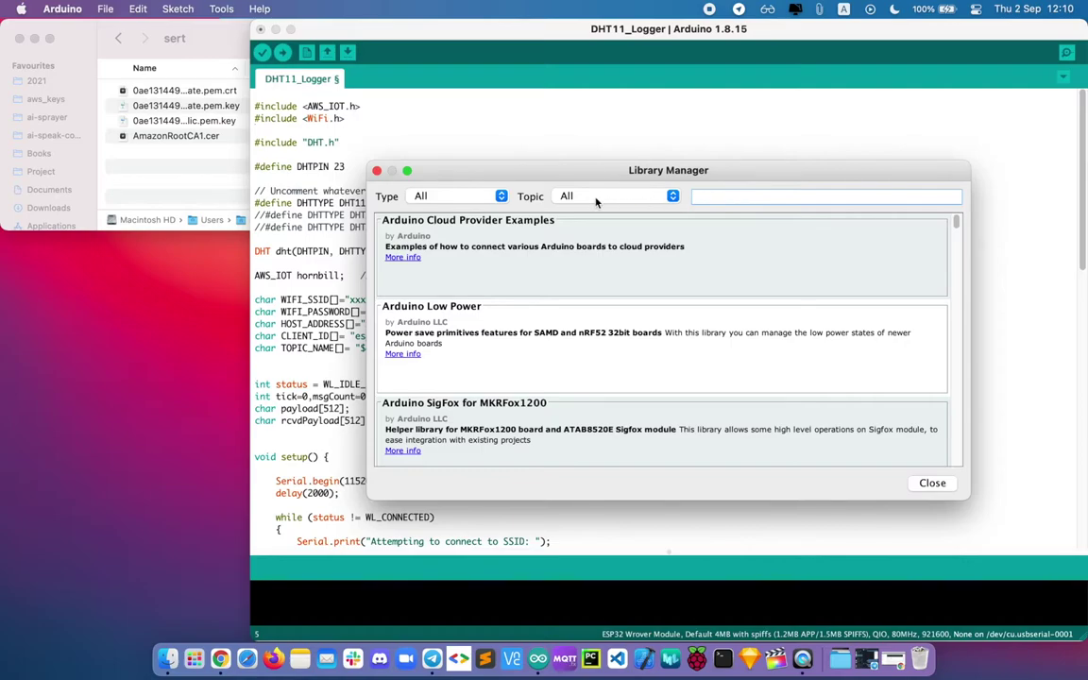
{"action": "left_click", "coordinate": [501, 195]}
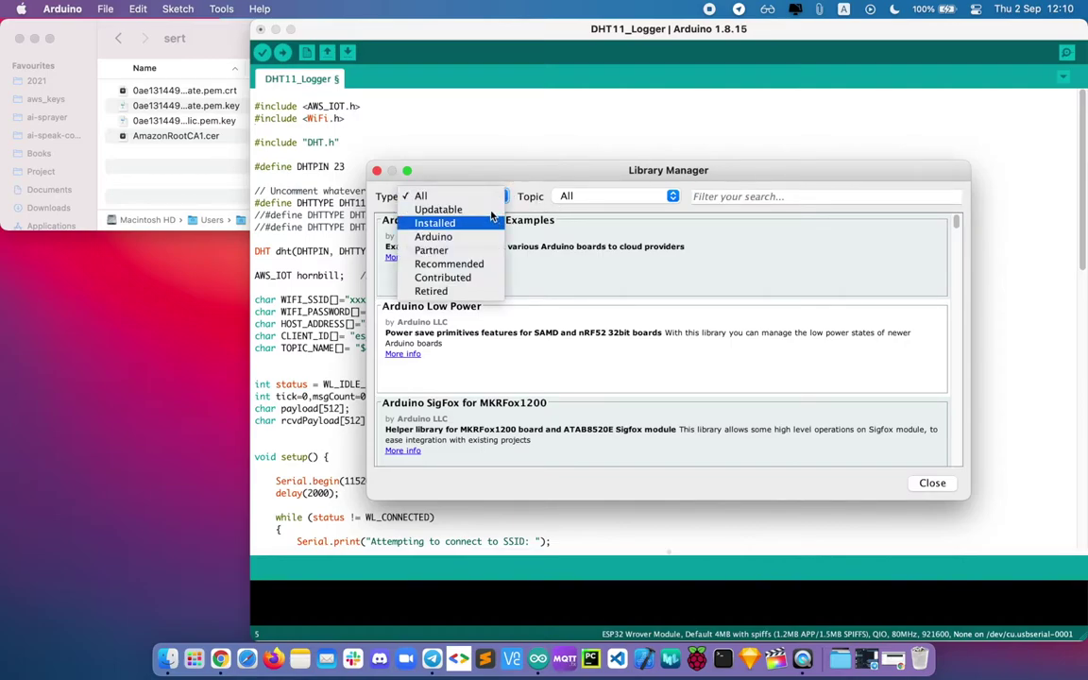
{"action": "left_click", "coordinate": [468, 211]}
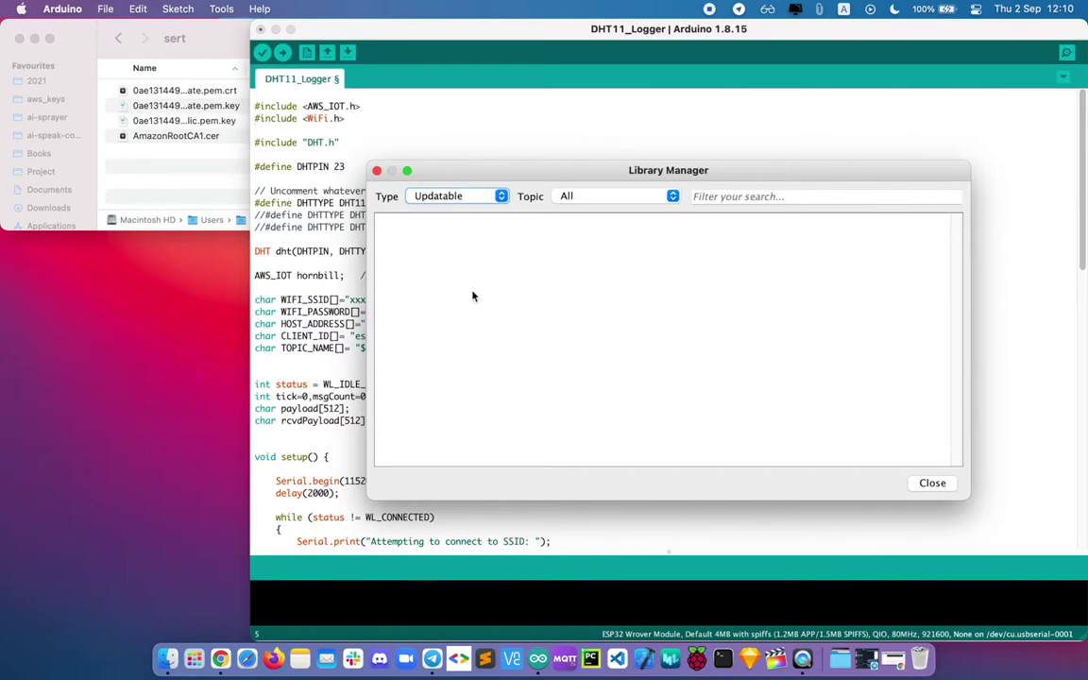
{"action": "left_click", "coordinate": [767, 196]}
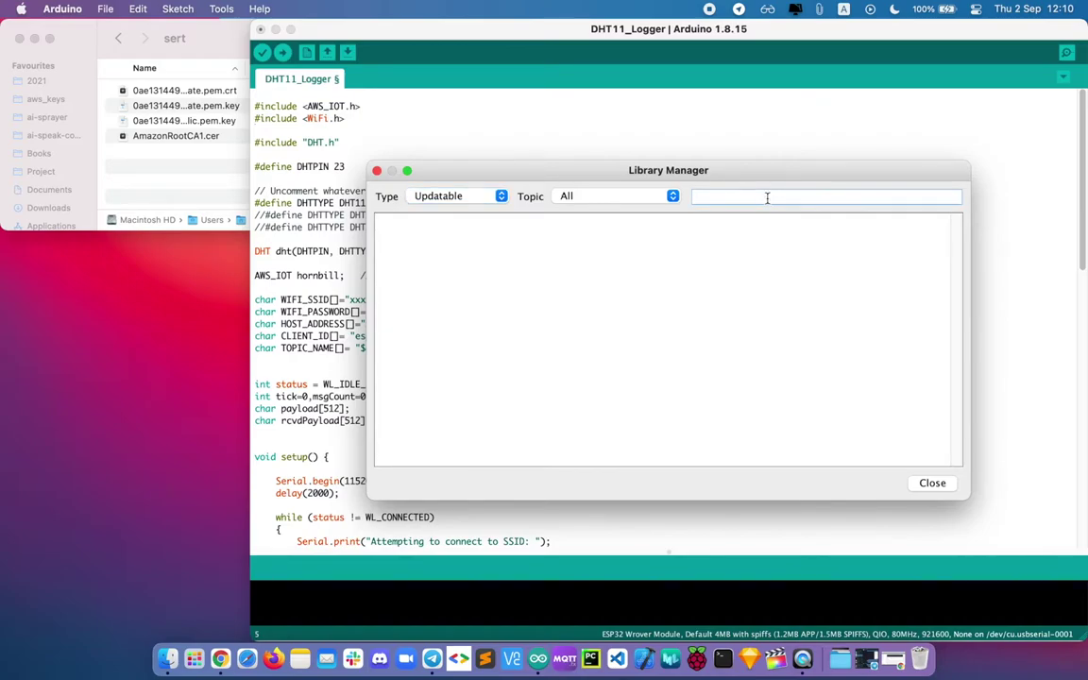
Step: Search 'dht' and scroll to Adafruit's DHT sensor library 1.4.2 marked INSTALLED
{"action": "mouse_move", "coordinate": [611, 310]}
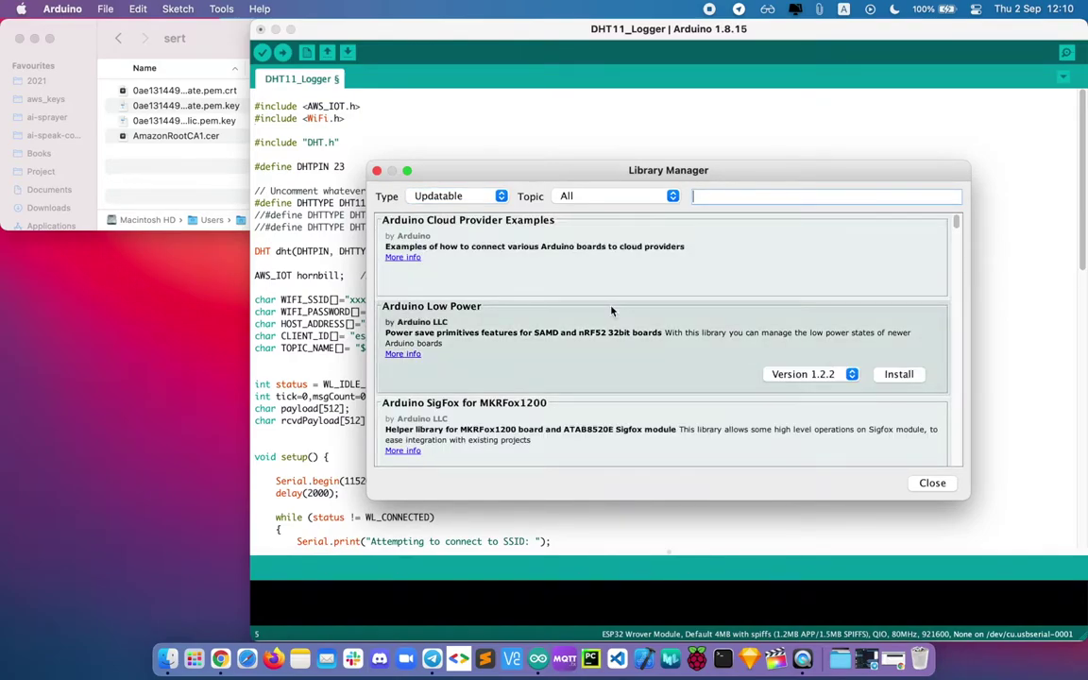
{"action": "scroll", "coordinate": [612, 310], "scroll_direction": "down", "scroll_amount": 3}
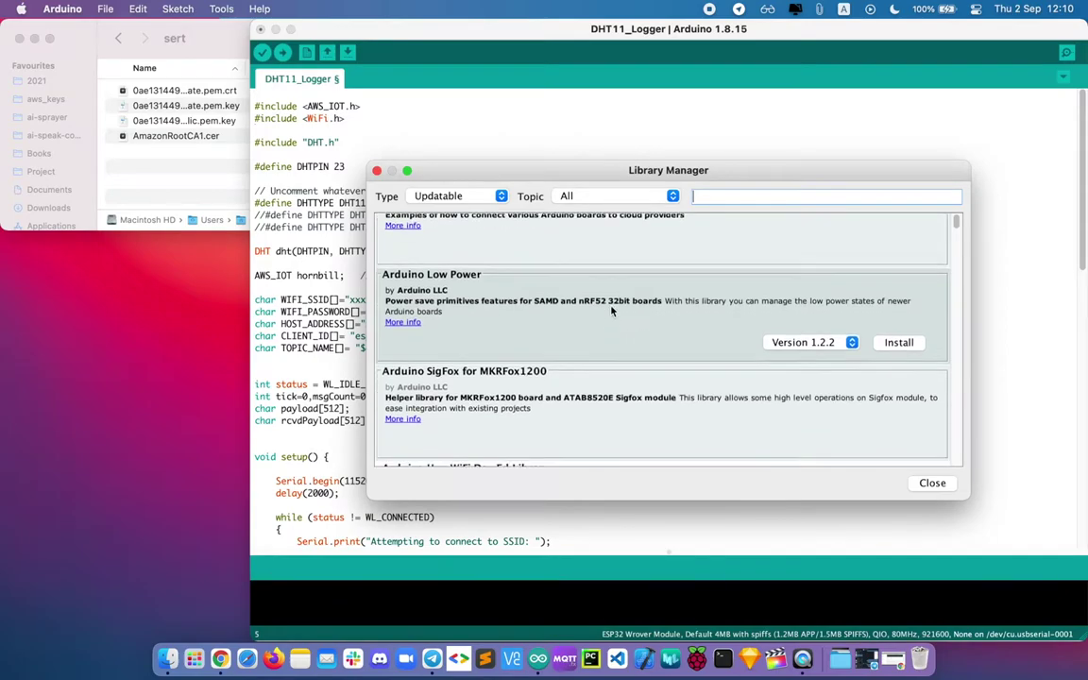
{"action": "scroll", "coordinate": [611, 310], "scroll_direction": "down", "scroll_amount": 5}
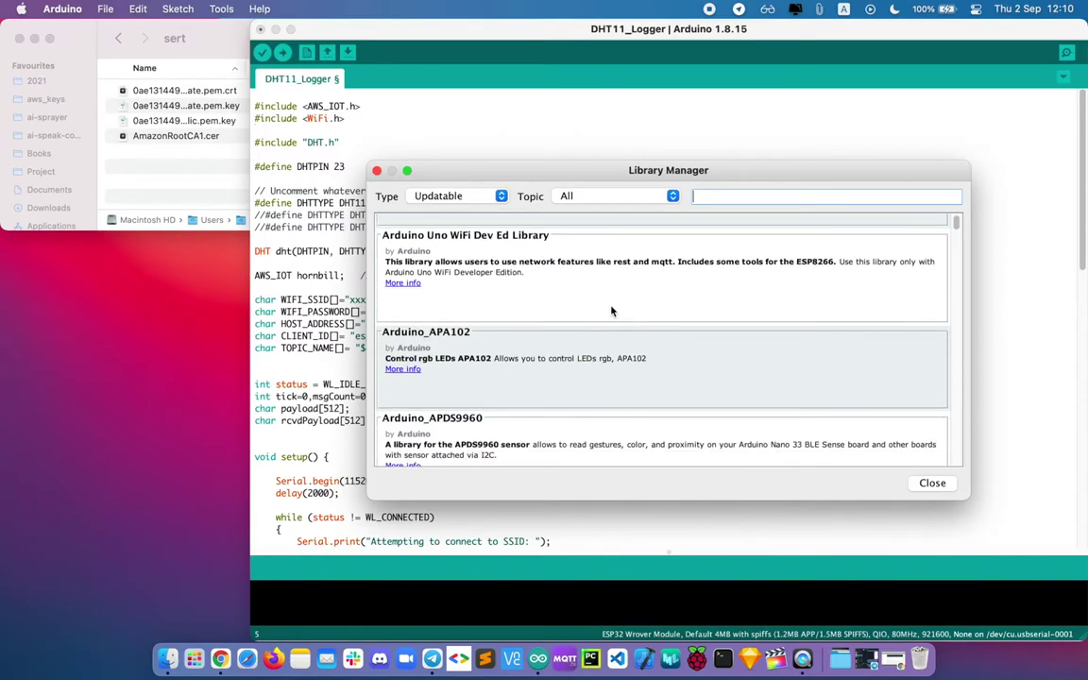
{"action": "scroll", "coordinate": [612, 310], "scroll_direction": "down", "scroll_amount": 5}
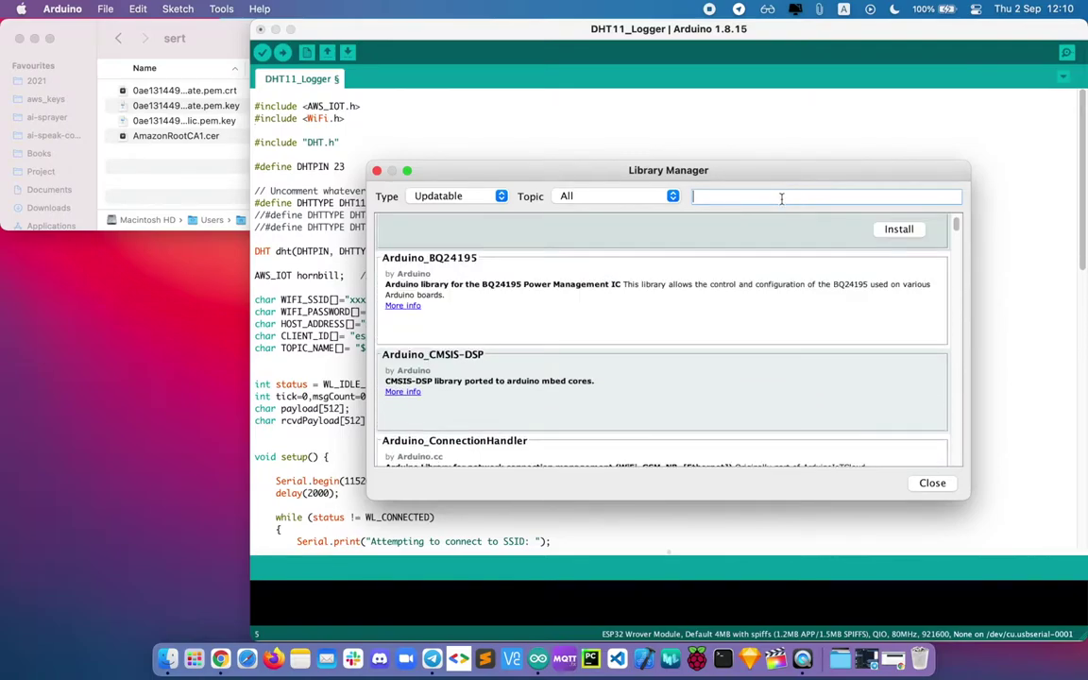
{"action": "type", "text": "dht"}
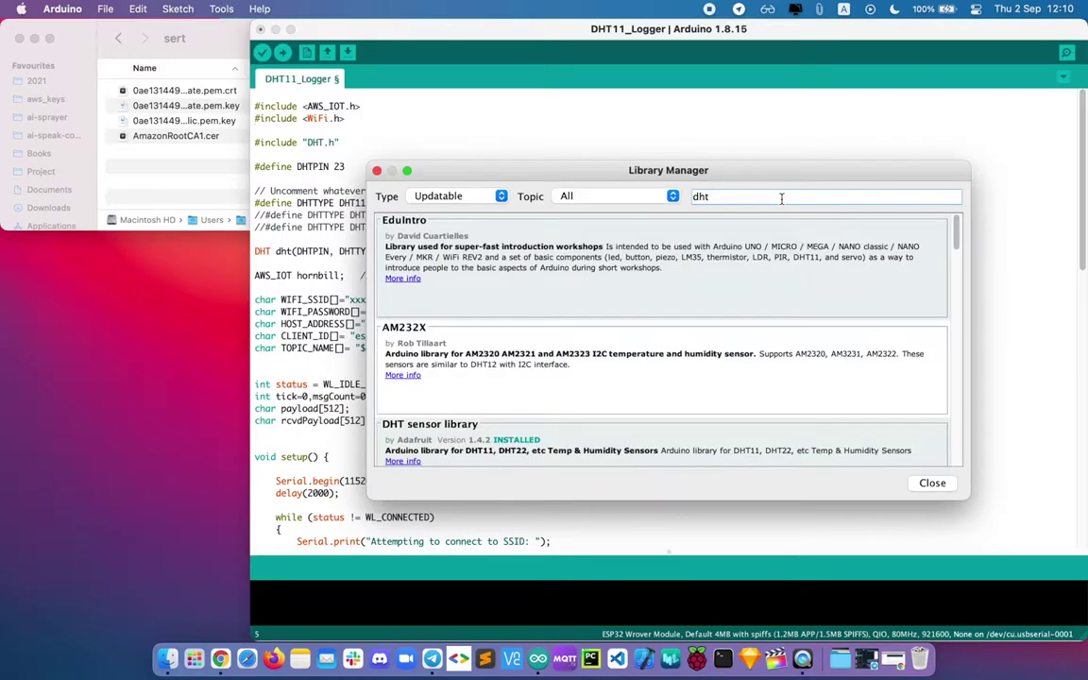
{"action": "mouse_move", "coordinate": [656, 301]}
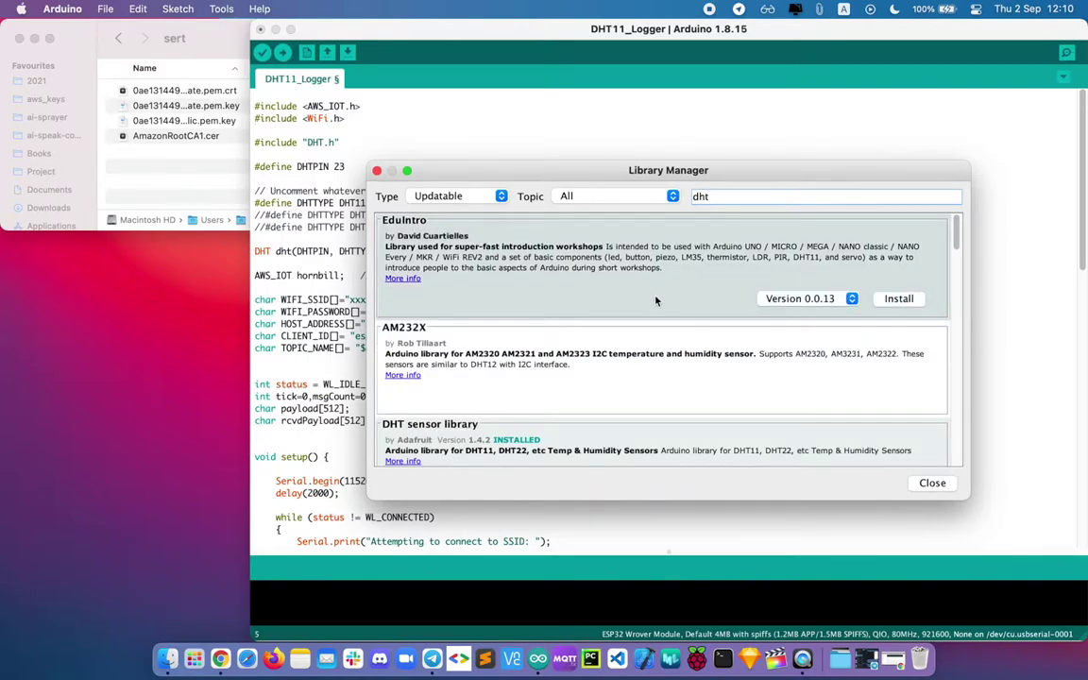
{"action": "scroll", "coordinate": [648, 425], "scroll_direction": "down", "scroll_amount": 2}
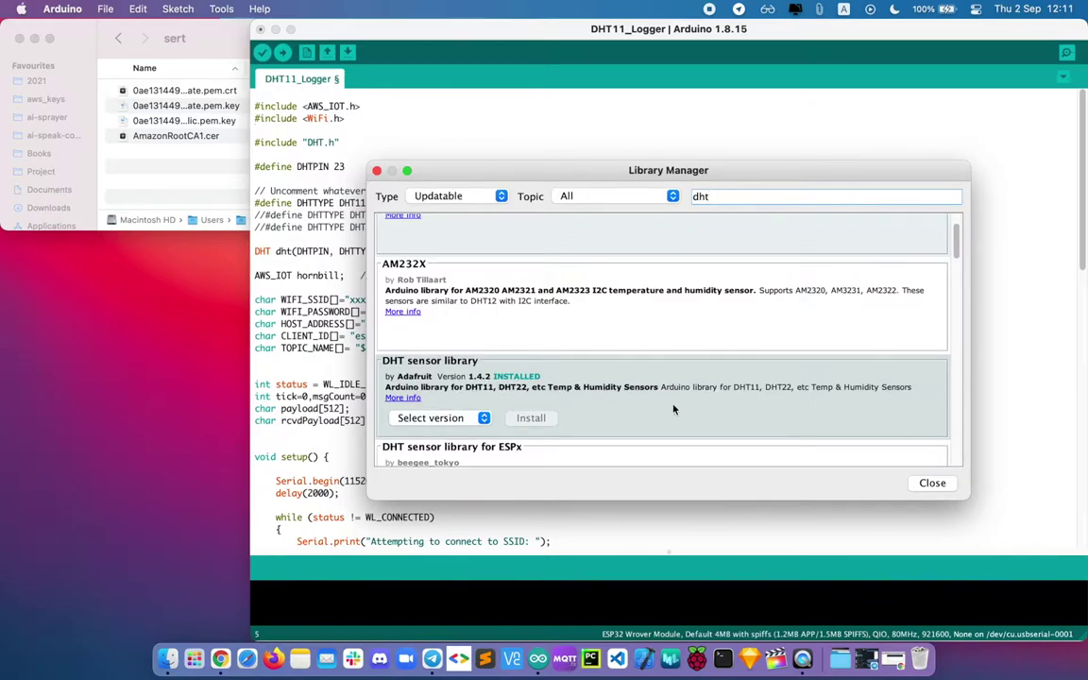
{"action": "scroll", "coordinate": [673, 409], "scroll_direction": "down", "scroll_amount": 3}
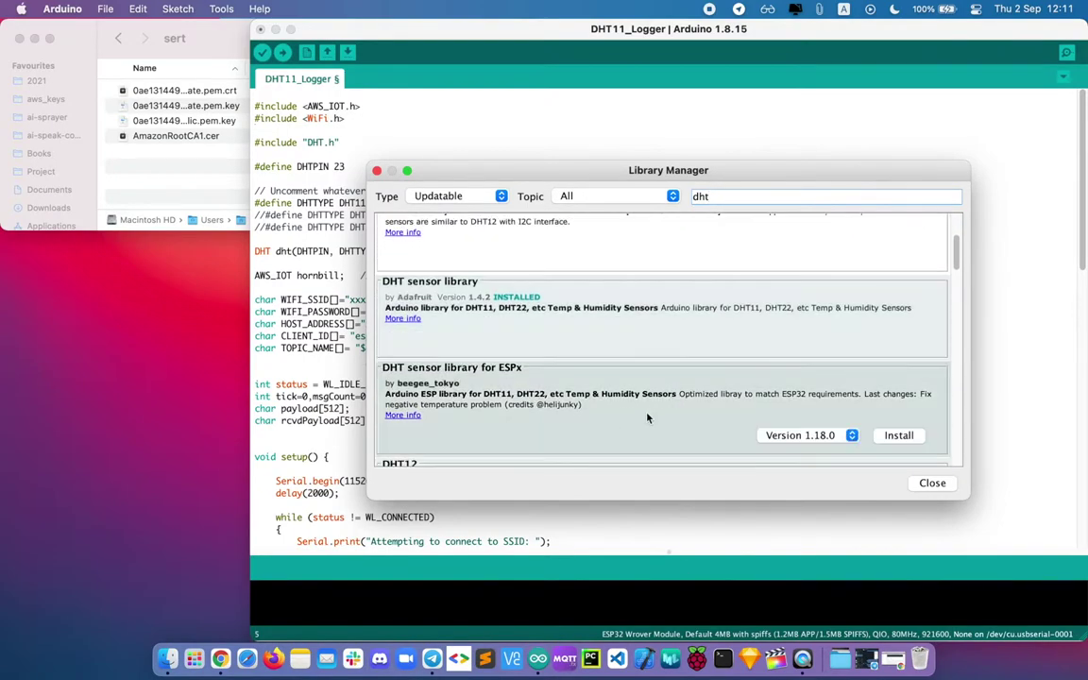
{"action": "mouse_move", "coordinate": [695, 329]}
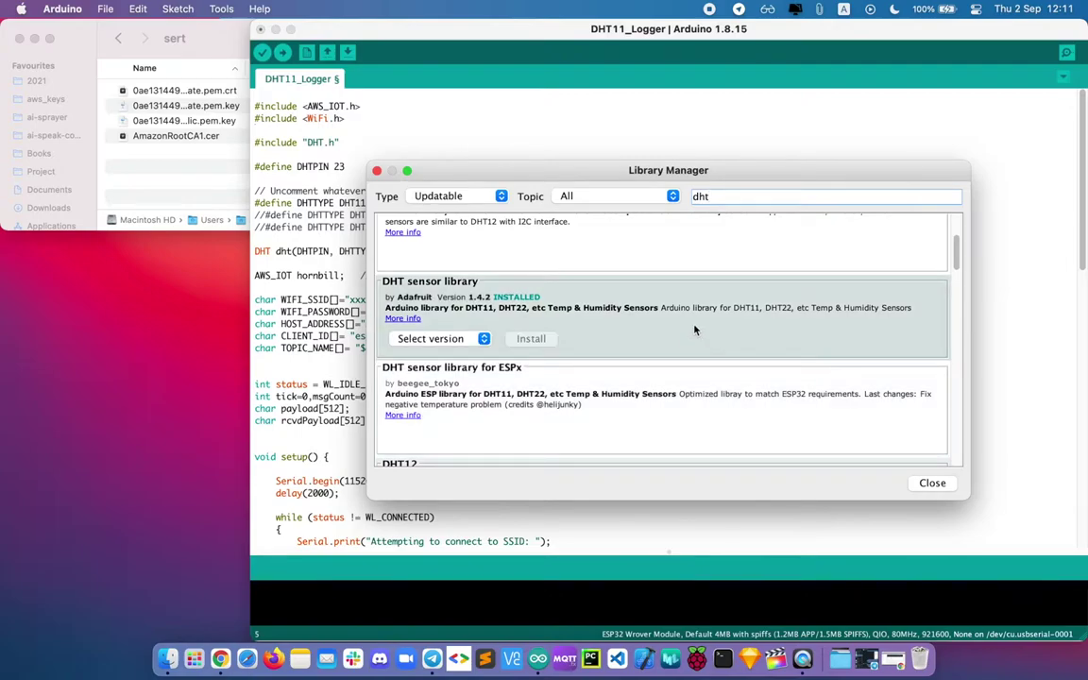
{"action": "mouse_move", "coordinate": [624, 402]}
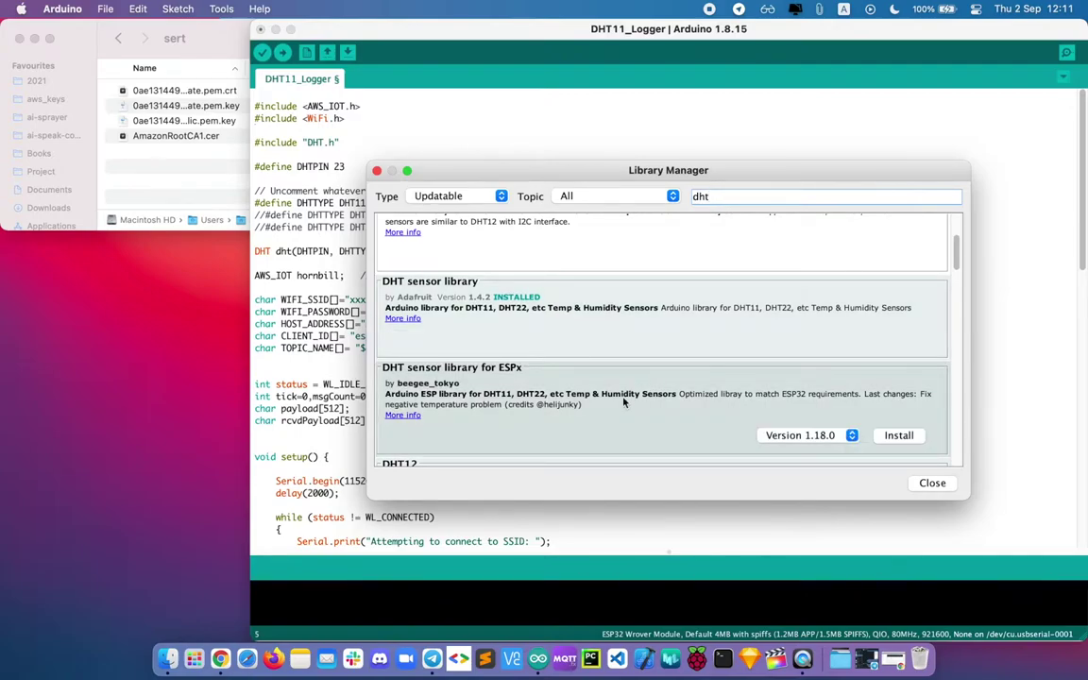
{"action": "scroll", "coordinate": [624, 401], "scroll_direction": "down", "scroll_amount": 3}
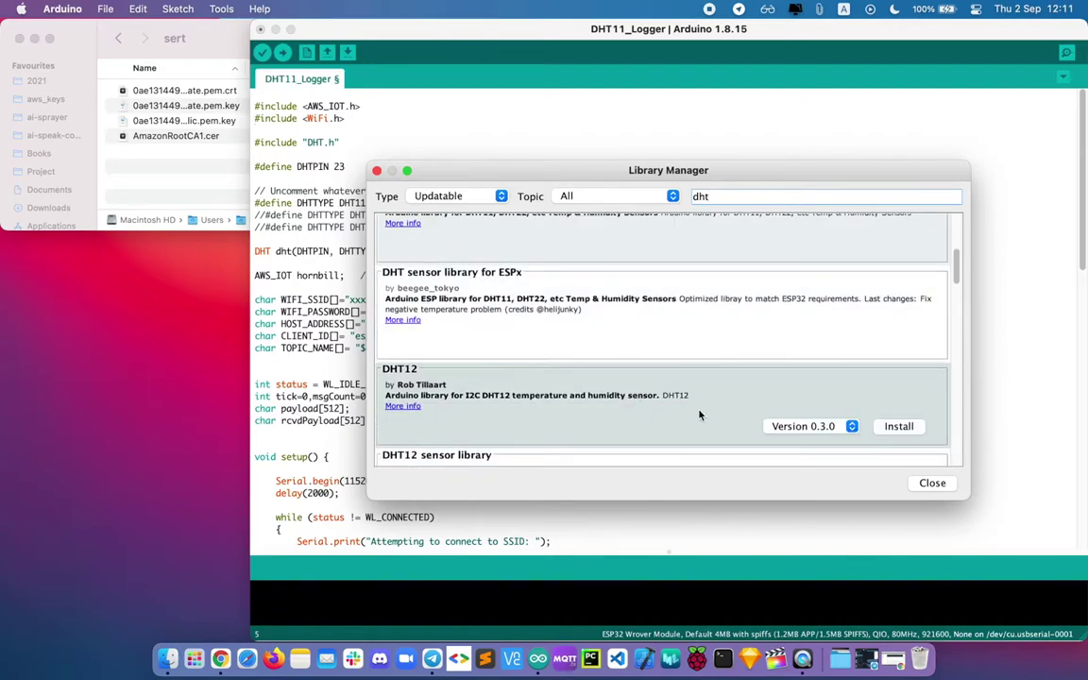
{"action": "mouse_move", "coordinate": [609, 264]}
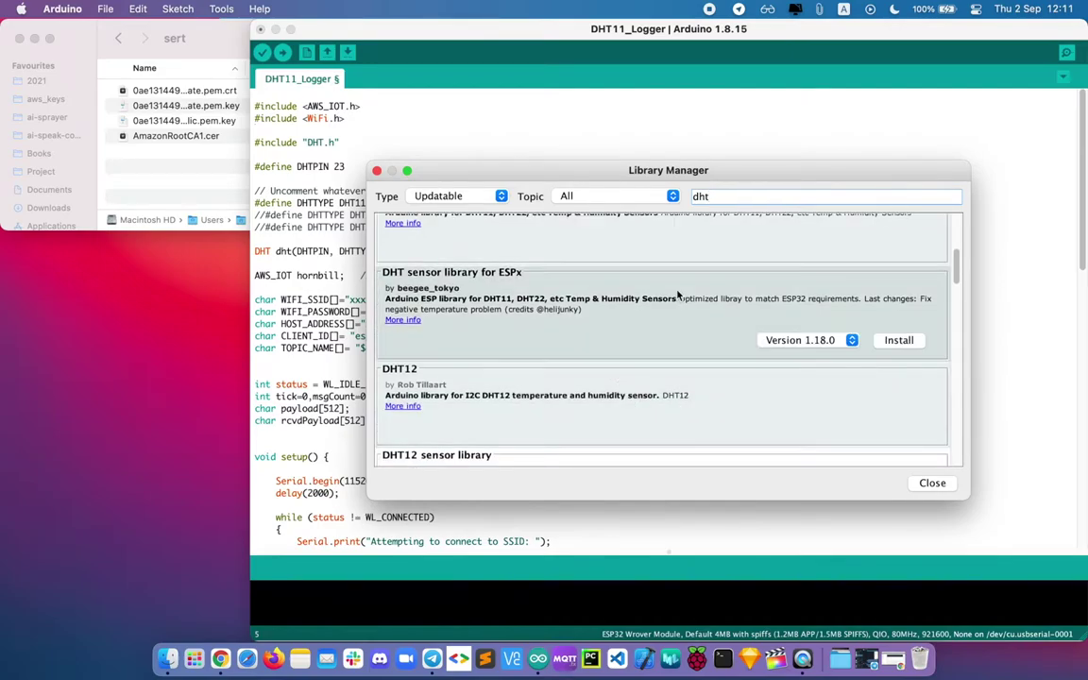
{"action": "scroll", "coordinate": [610, 263], "scroll_direction": "down", "scroll_amount": 3}
{"action": "scroll", "coordinate": [677, 296], "scroll_direction": "down", "scroll_amount": 5}
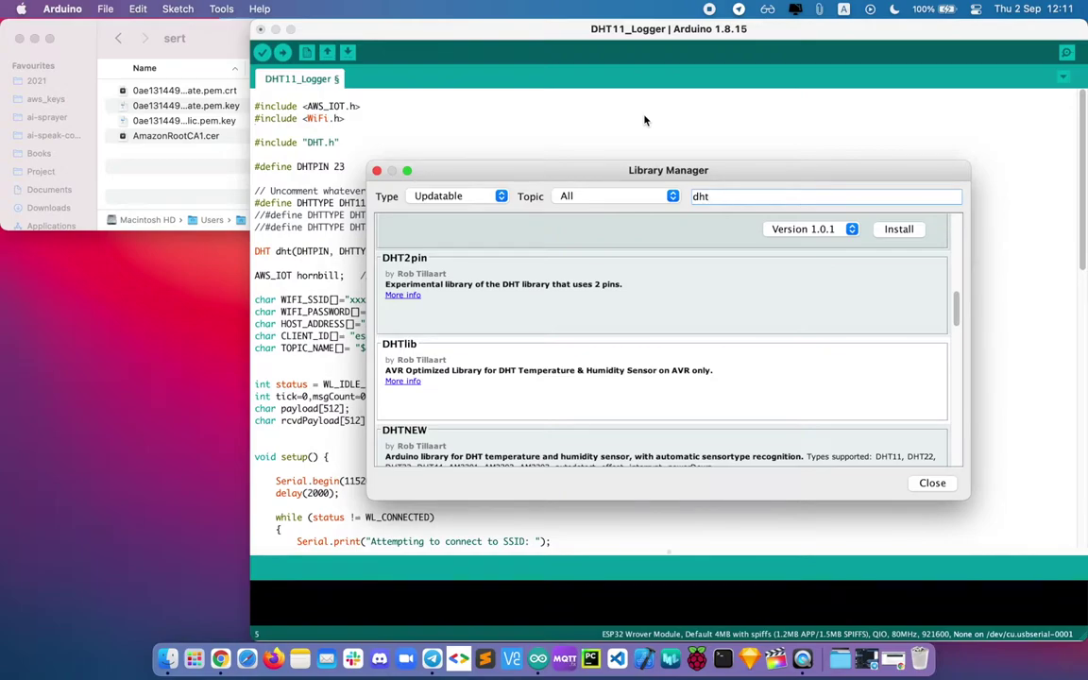
{"action": "mouse_move", "coordinate": [578, 353]}
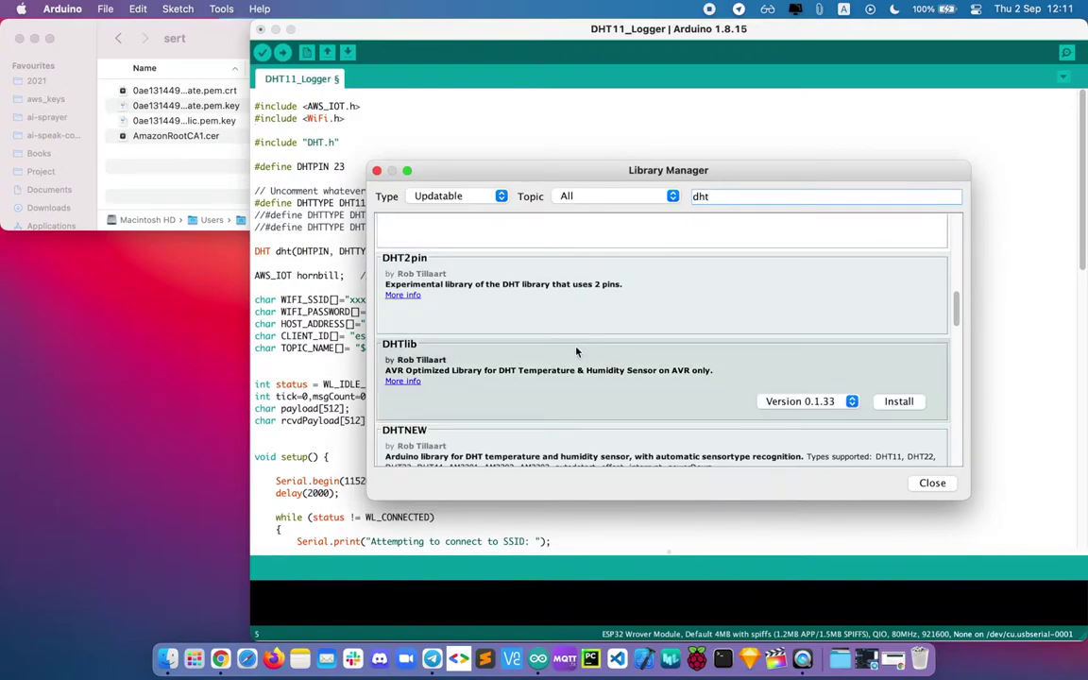
{"action": "scroll", "coordinate": [577, 353], "scroll_direction": "up", "scroll_amount": 5}
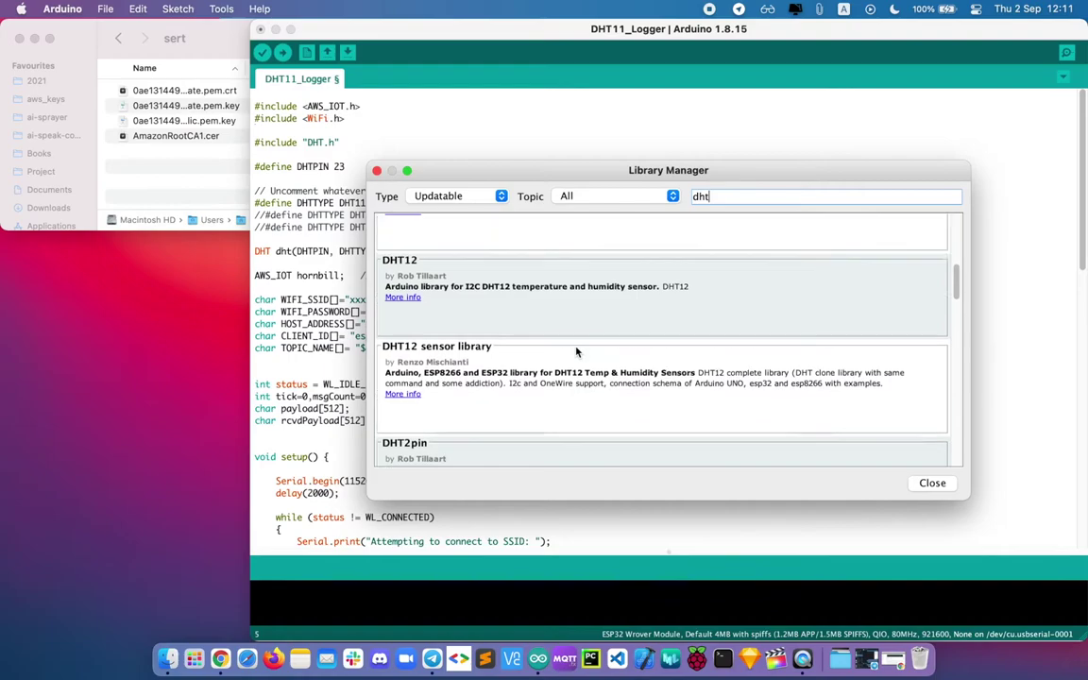
{"action": "scroll", "coordinate": [578, 353], "scroll_direction": "up", "scroll_amount": 3}
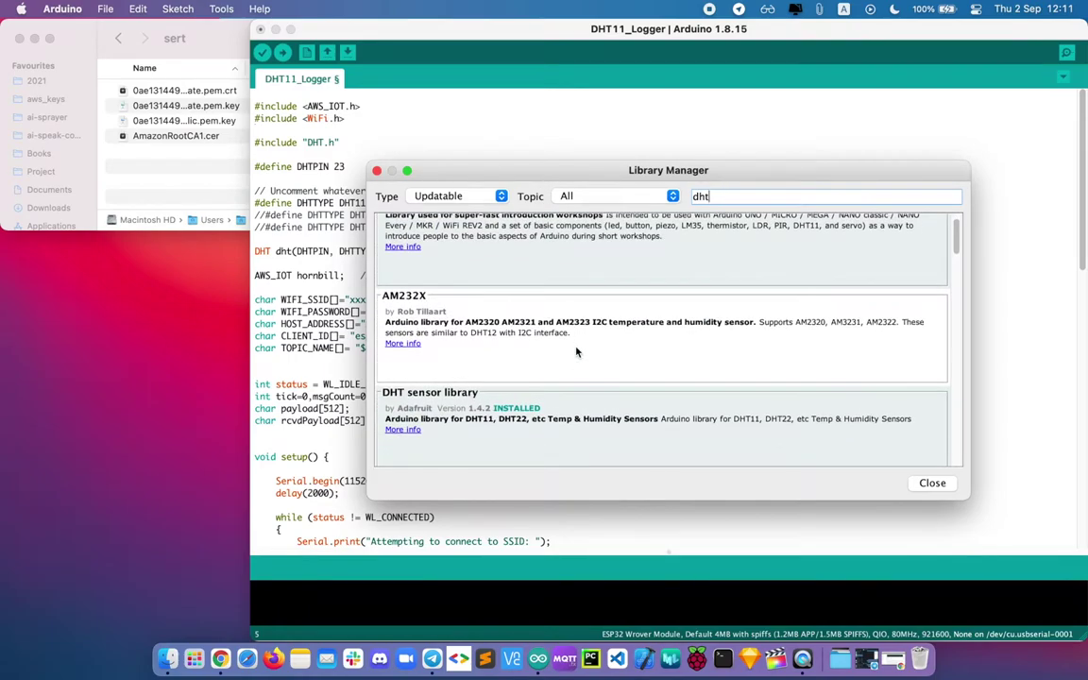
{"action": "mouse_move", "coordinate": [563, 417]}
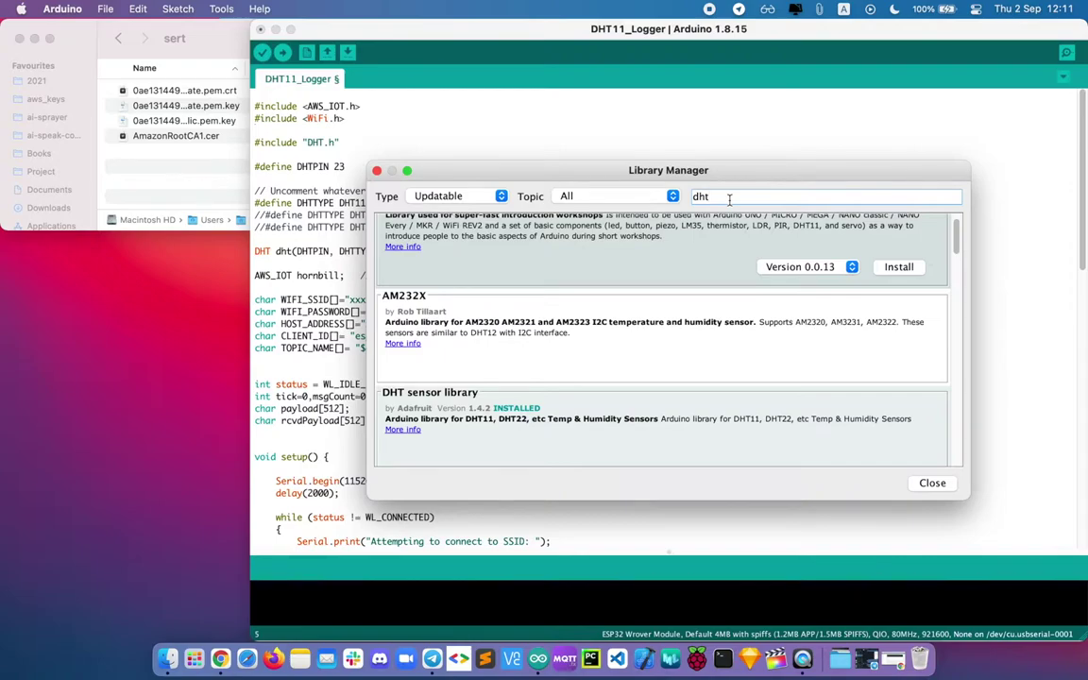
Step: Replace the search with 'aws' and inspect the uninstalled AWS-SDK-ESP8266 1.0.0 entry
{"action": "key", "text": "BackSpace"}
{"action": "key", "text": "BackSpace"}
{"action": "key", "text": "BackSpace"}
{"action": "type", "text": "aws"}
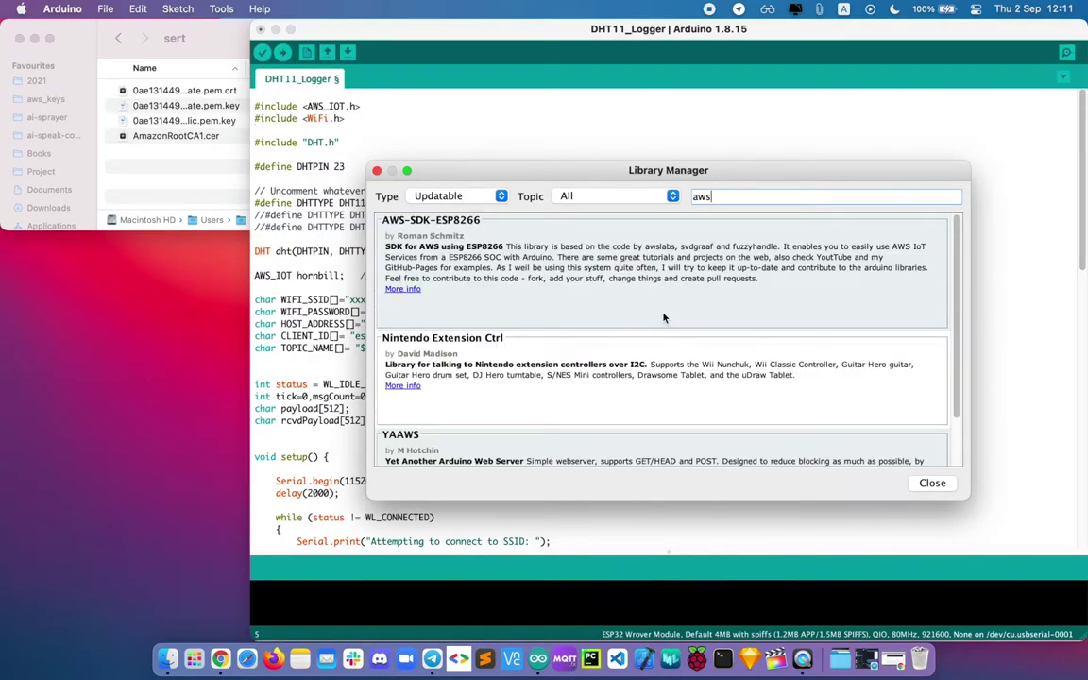
{"action": "left_click", "coordinate": [652, 307]}
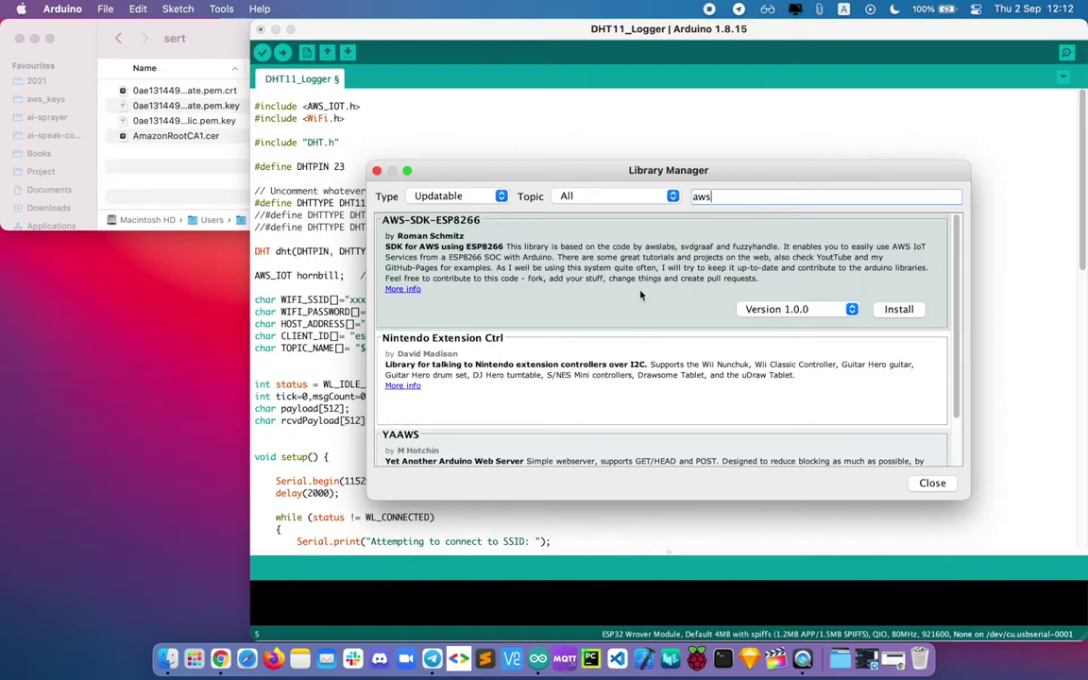
{"action": "scroll", "coordinate": [641, 295], "scroll_direction": "down", "scroll_amount": 2}
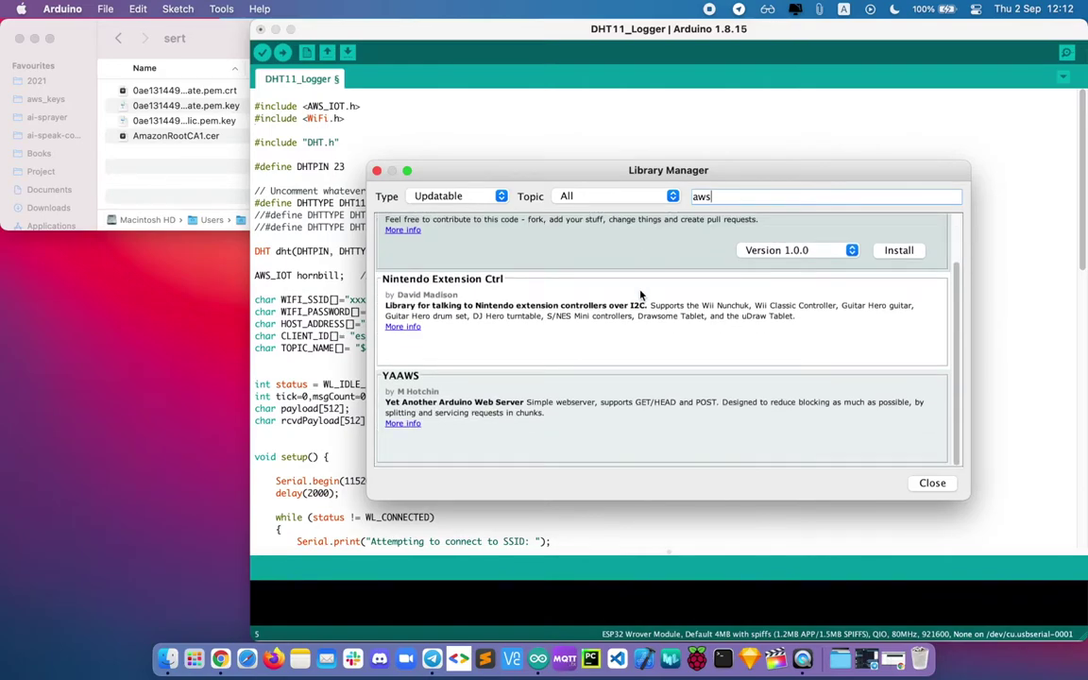
{"action": "scroll", "coordinate": [640, 295], "scroll_direction": "up", "scroll_amount": 2}
{"action": "scroll", "coordinate": [641, 296], "scroll_direction": "down", "scroll_amount": 2}
{"action": "scroll", "coordinate": [641, 296], "scroll_direction": "up", "scroll_amount": 2}
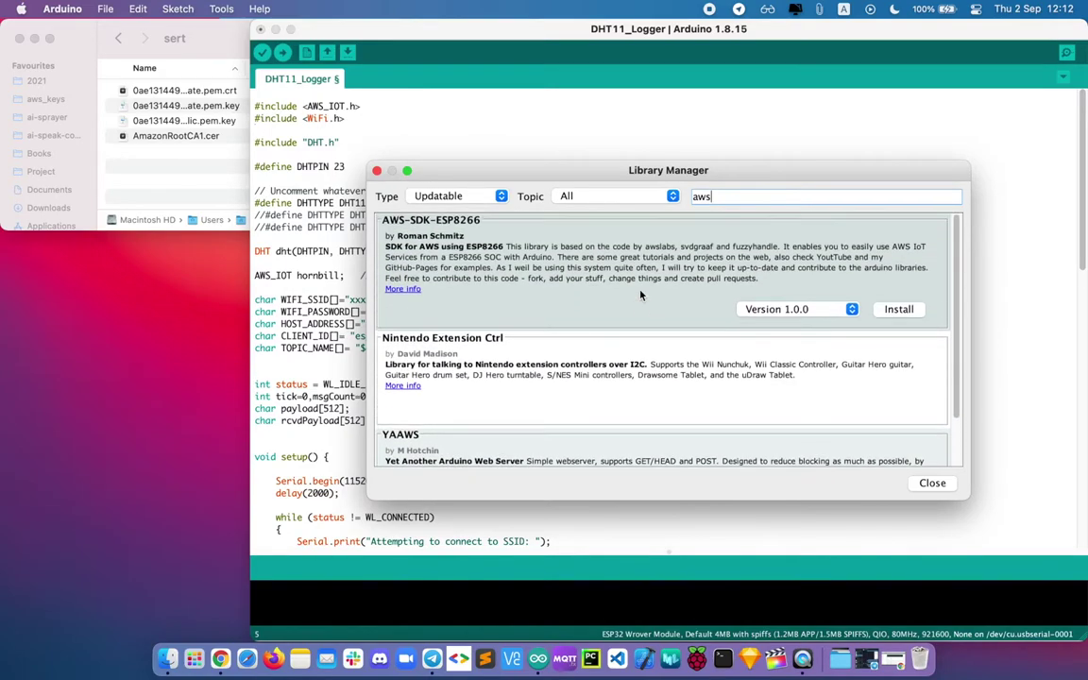
{"action": "scroll", "coordinate": [640, 296], "scroll_direction": "down", "scroll_amount": 2}
{"action": "scroll", "coordinate": [640, 296], "scroll_direction": "up", "scroll_amount": 2}
{"action": "mouse_move", "coordinate": [427, 414]}
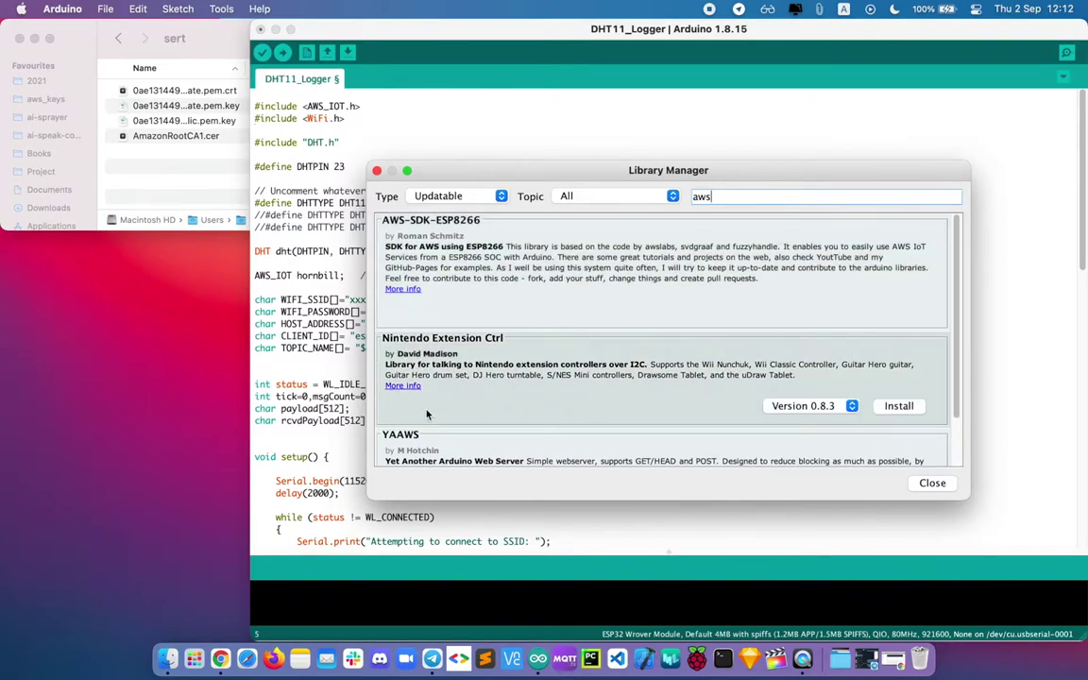
{"action": "scroll", "coordinate": [428, 414], "scroll_direction": "down", "scroll_amount": 1}
Step: In a new Chrome tab, search 'aws iot core github', open a suggested repo, then search 'iot arduino library'
{"action": "left_click", "coordinate": [220, 659]}
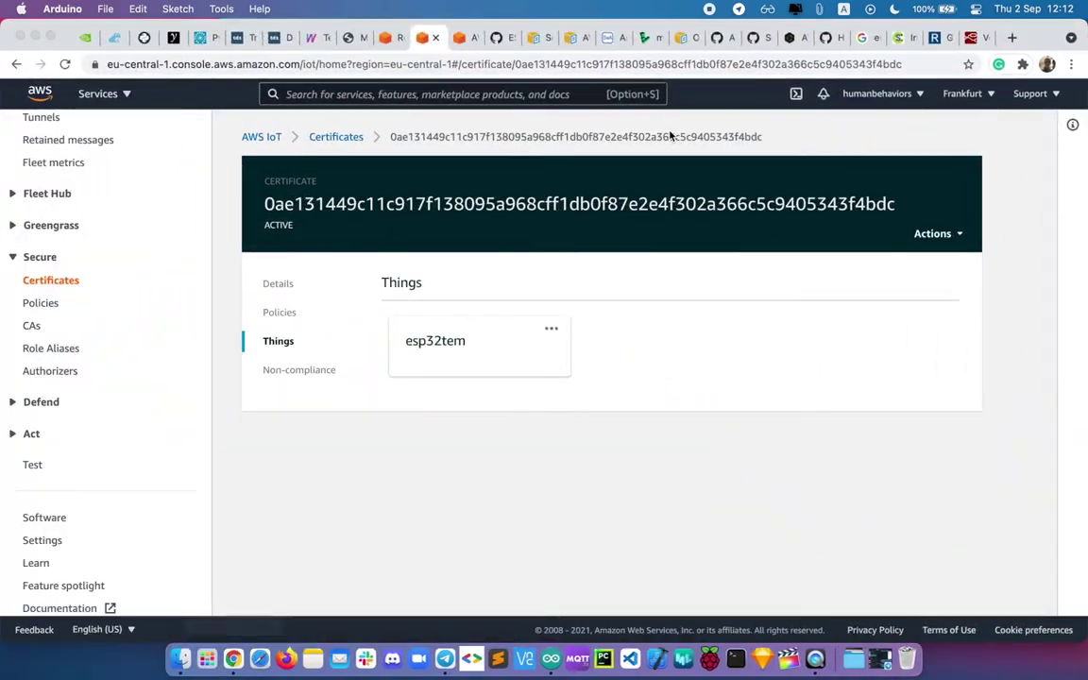
{"action": "key", "text": "super+t"}
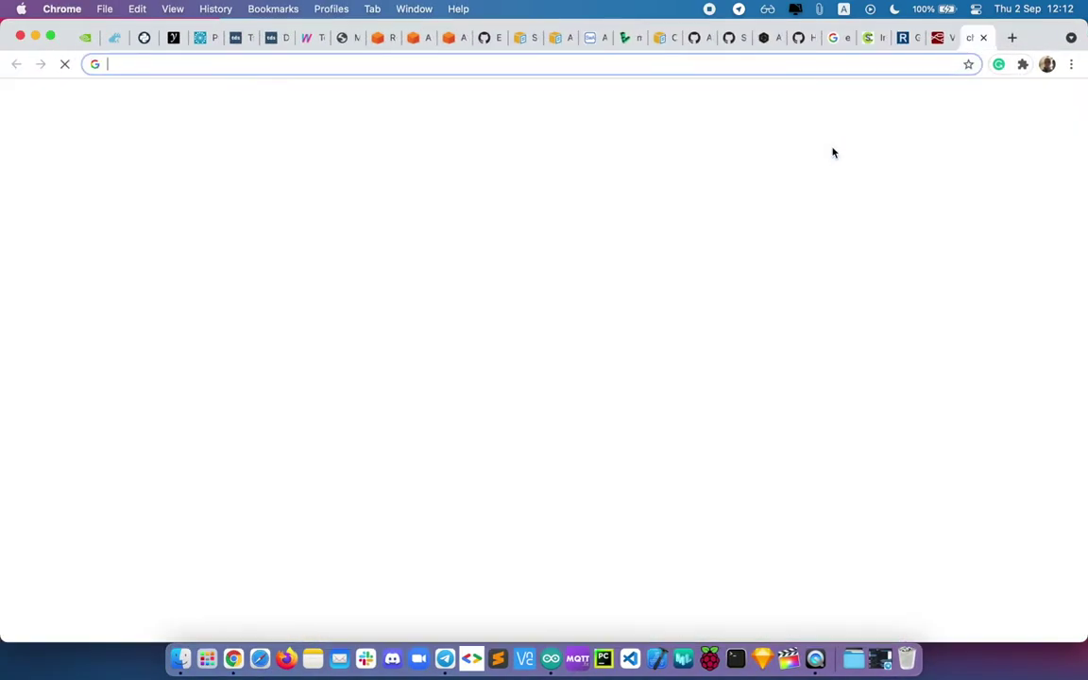
{"action": "type", "text": "aws io"}
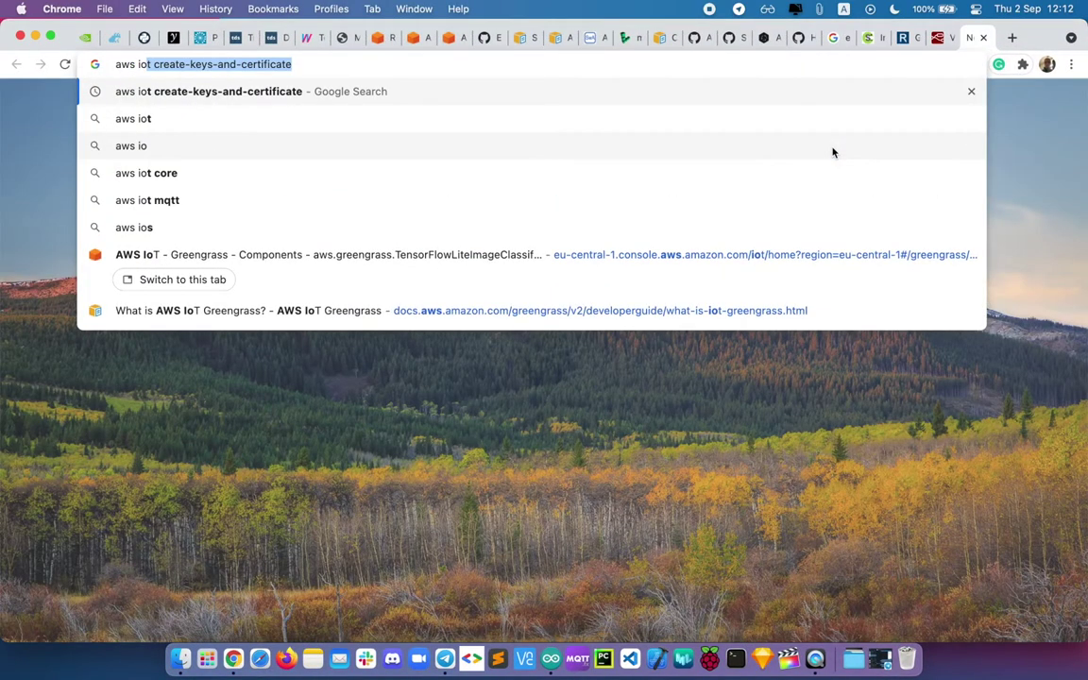
{"action": "type", "text": "t core "}
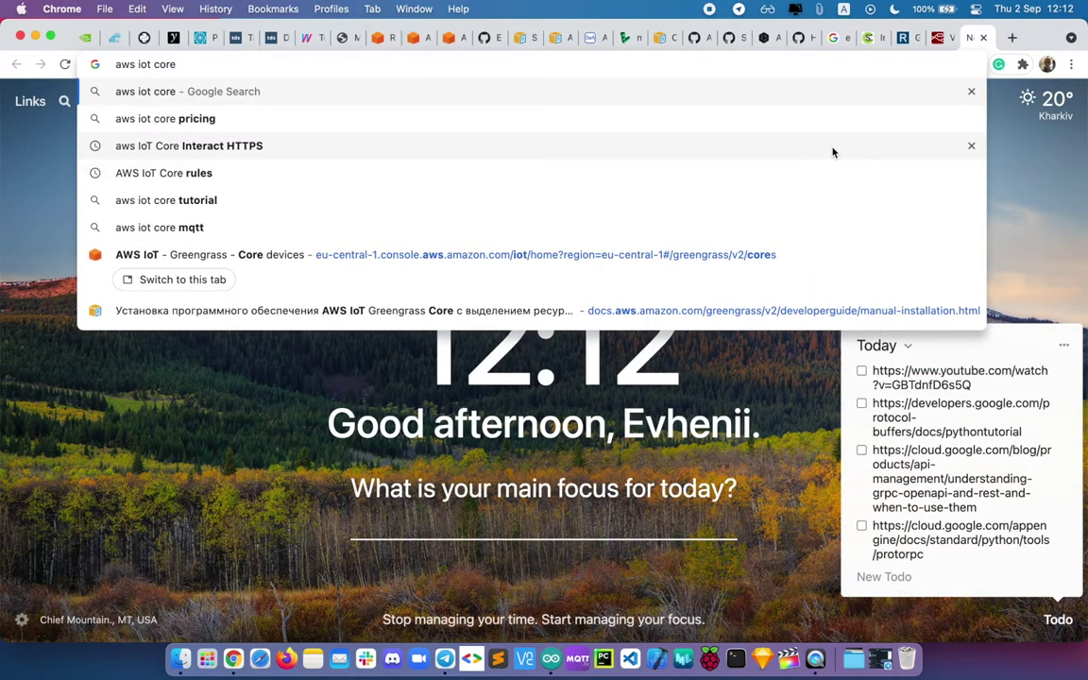
{"action": "type", "text": "github"}
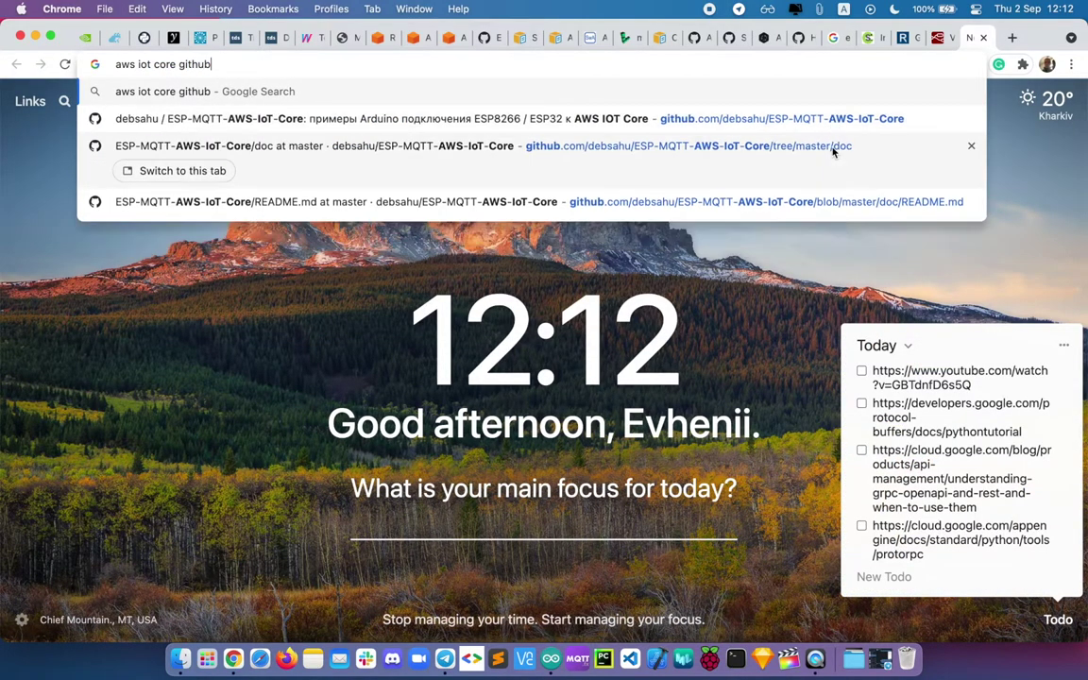
{"action": "key", "text": "Down"}
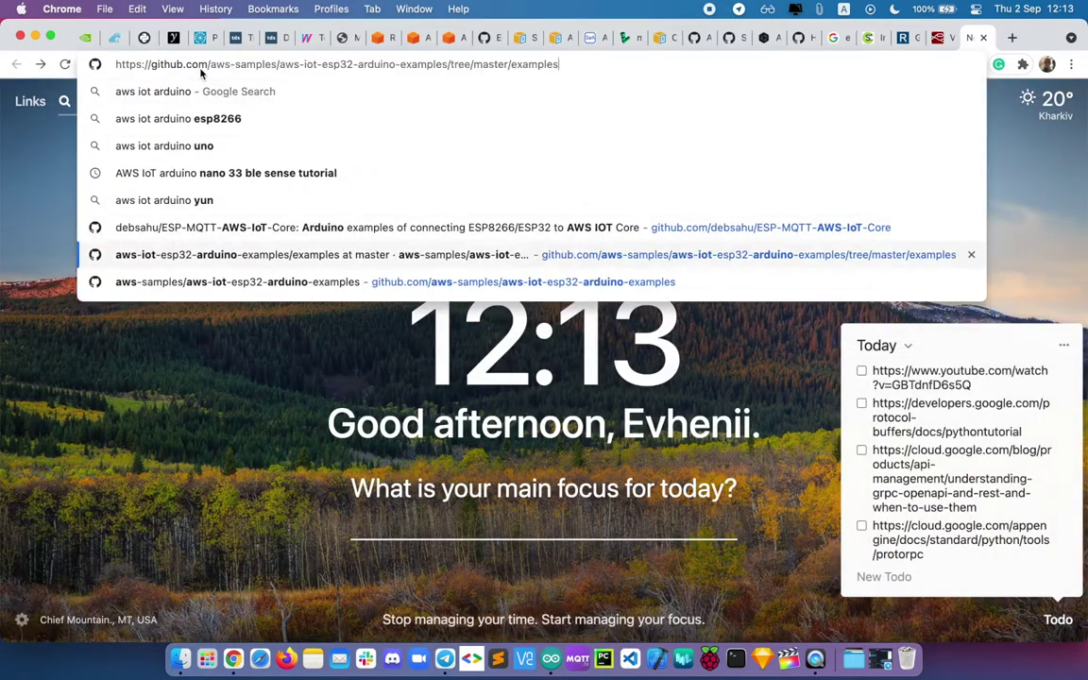
{"action": "key", "text": "Return"}
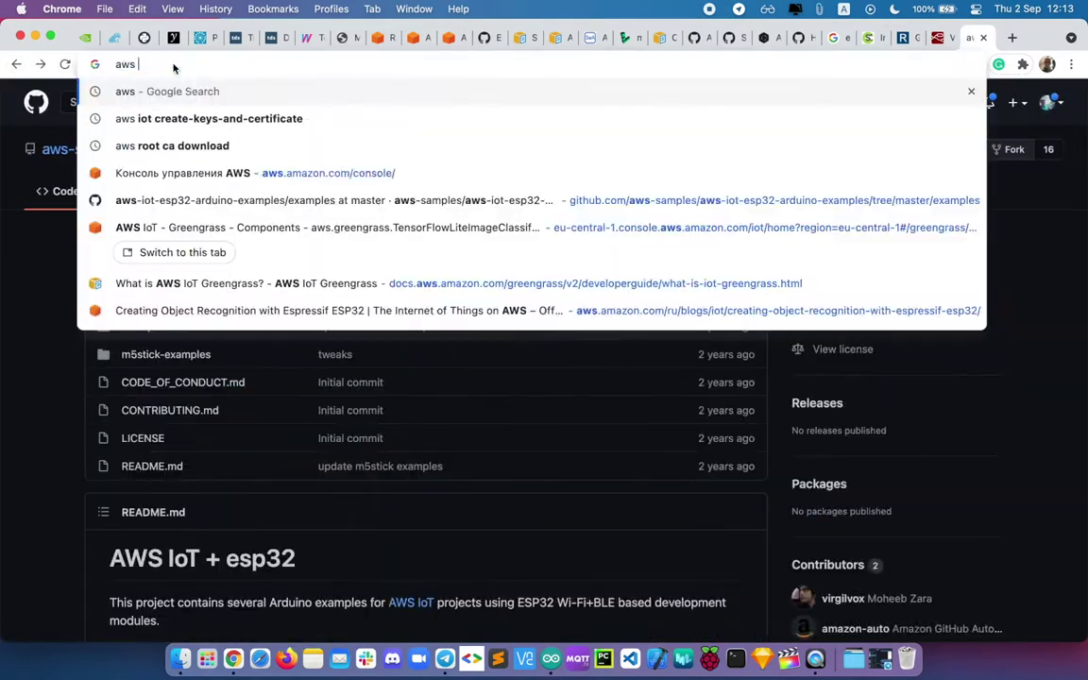
{"action": "type", "text": "iot arduino library github"}
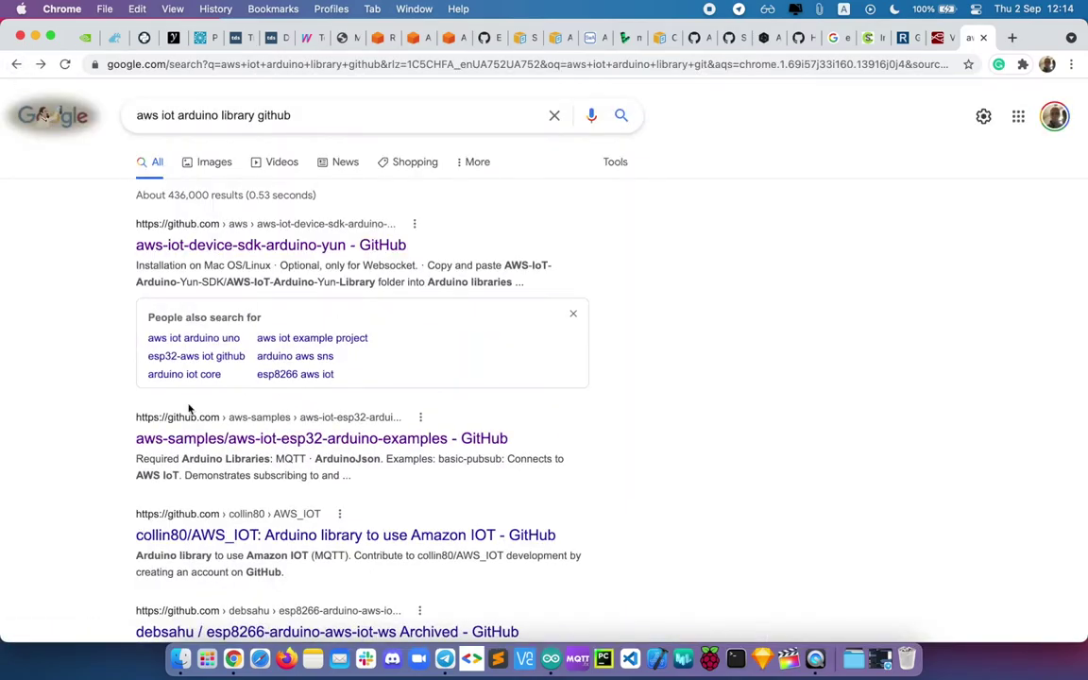
{"action": "left_click", "coordinate": [16, 64]}
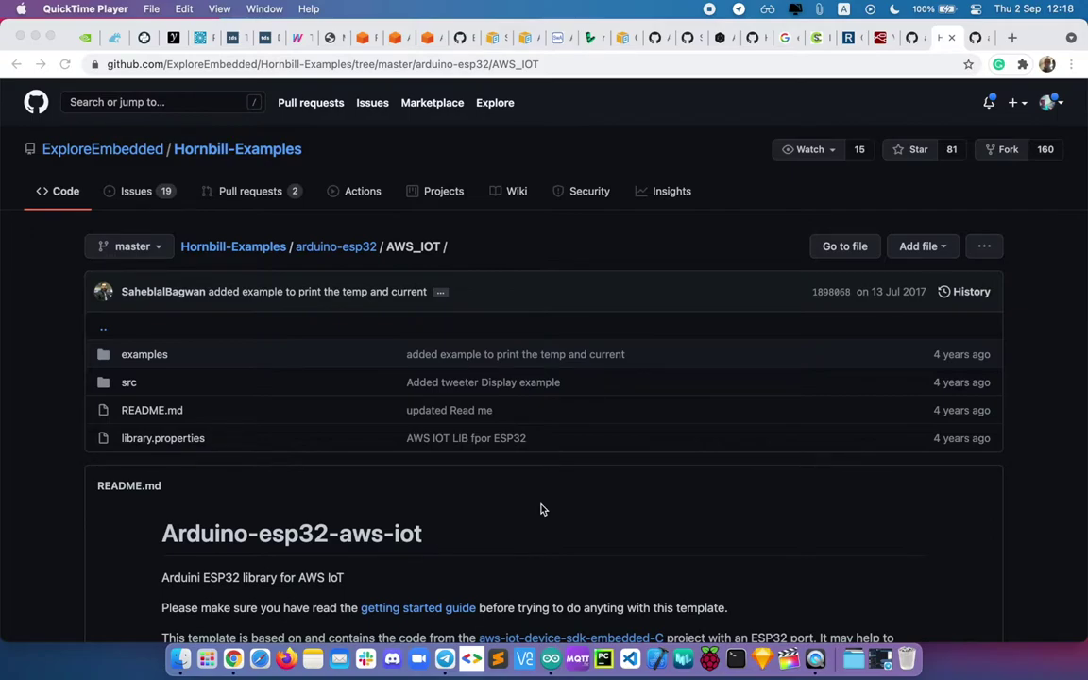
Step: Scroll through the AWS_IOT library README on GitHub
{"action": "scroll", "coordinate": [542, 511], "scroll_direction": "down", "scroll_amount": 10}
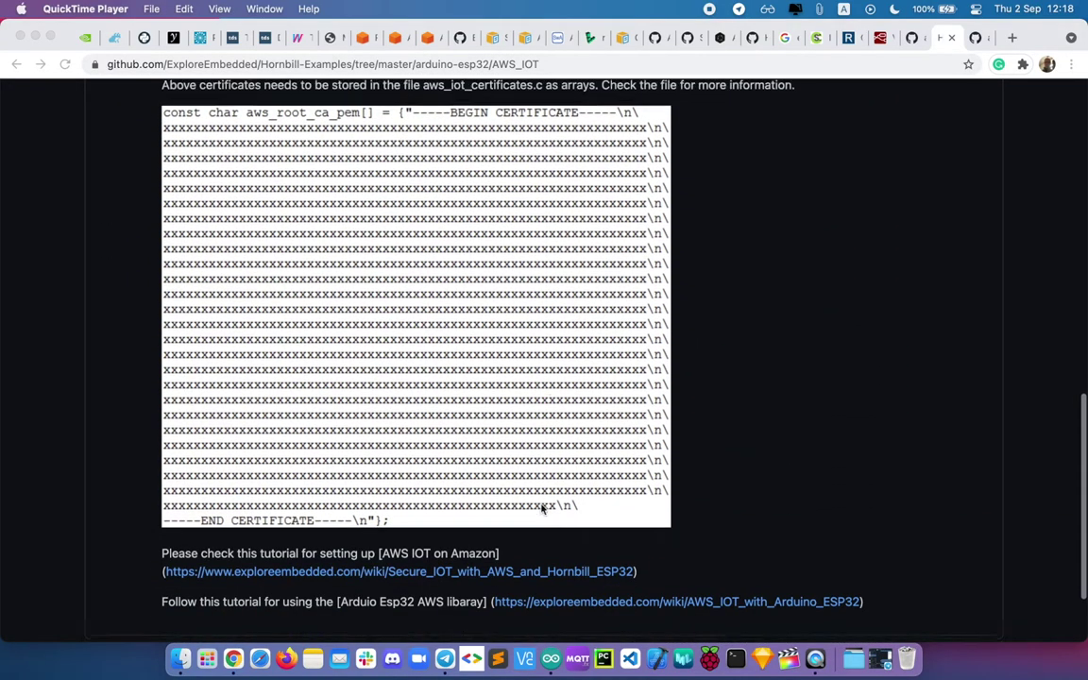
{"action": "scroll", "coordinate": [542, 511], "scroll_direction": "down", "scroll_amount": 3}
{"action": "scroll", "coordinate": [541, 510], "scroll_direction": "up", "scroll_amount": 15}
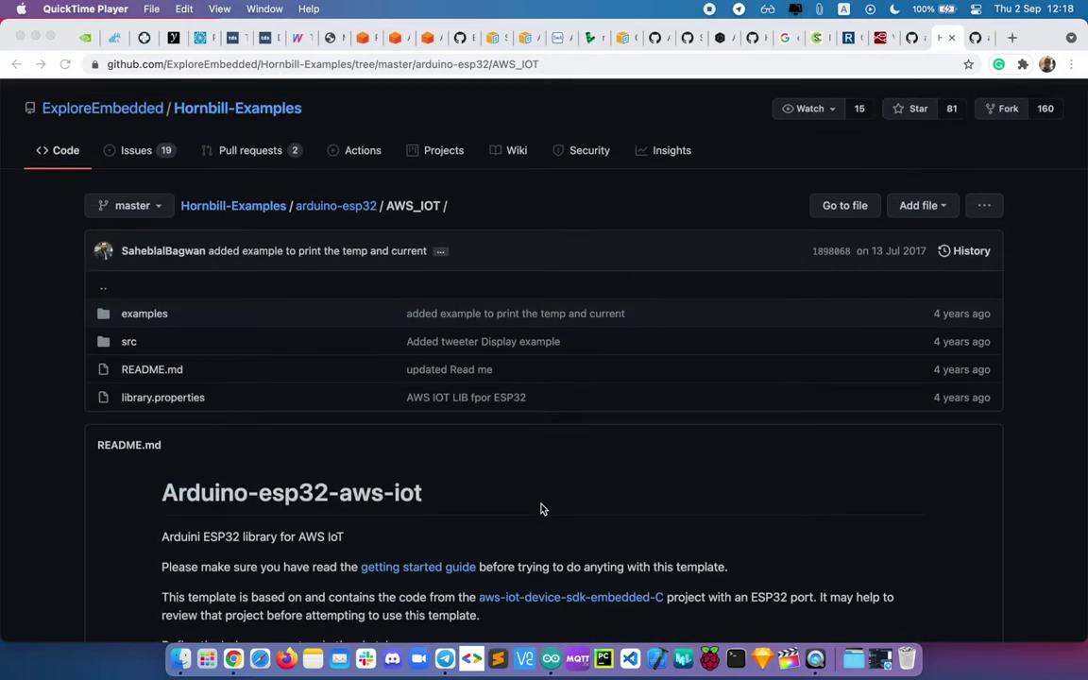
{"action": "scroll", "coordinate": [541, 510], "scroll_direction": "down", "scroll_amount": 3}
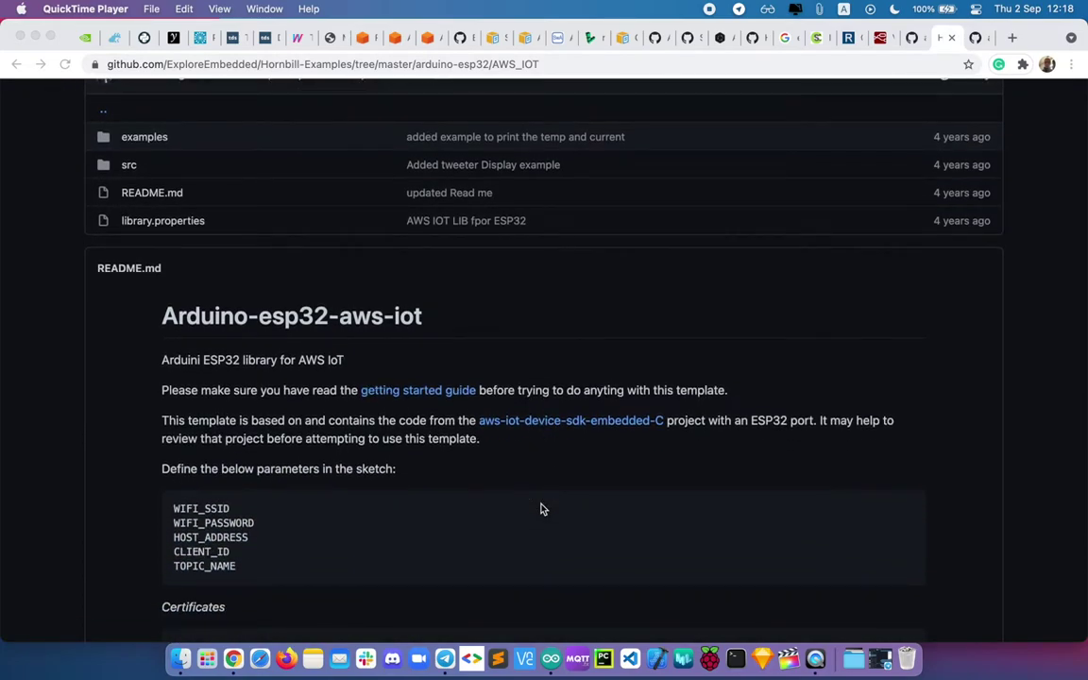
{"action": "scroll", "coordinate": [542, 510], "scroll_direction": "down", "scroll_amount": 4}
{"action": "scroll", "coordinate": [541, 510], "scroll_direction": "up", "scroll_amount": 8}
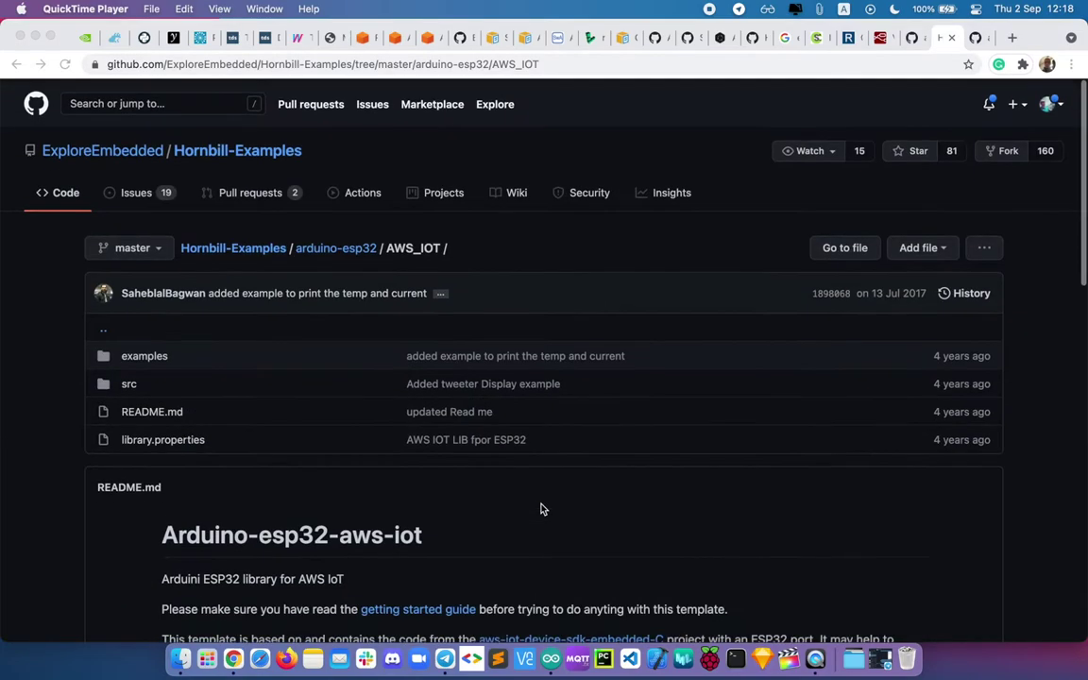
Step: Open the Hornbill-Examples repository root and view its HTTPS clone address
{"action": "left_click", "coordinate": [224, 149]}
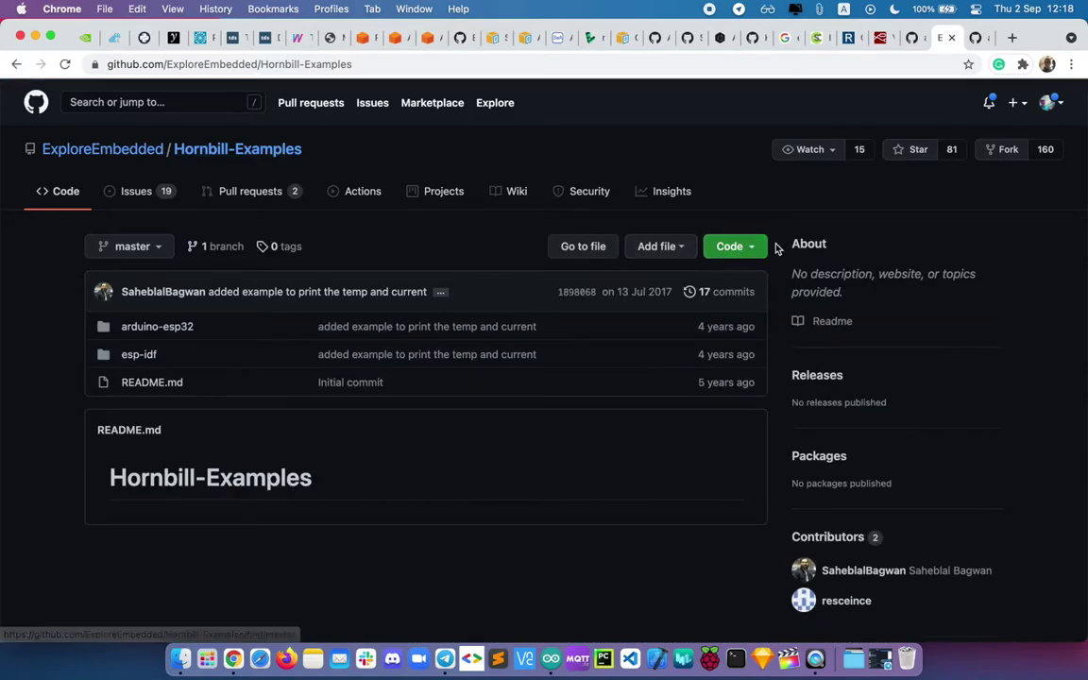
{"action": "left_click", "coordinate": [756, 249]}
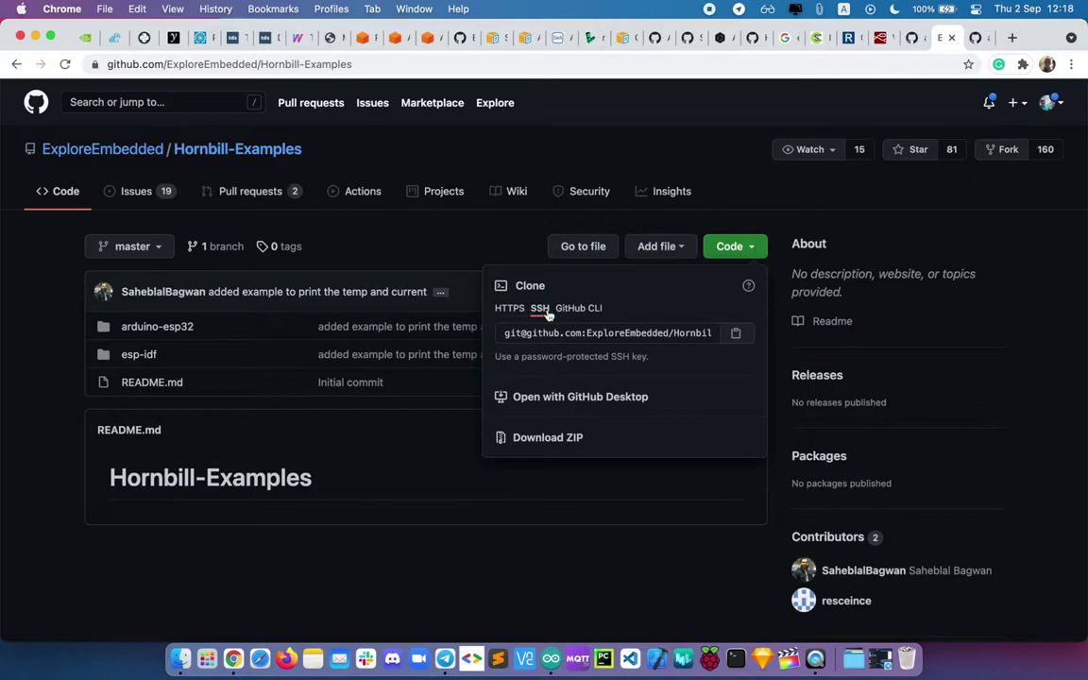
{"action": "left_click", "coordinate": [503, 310]}
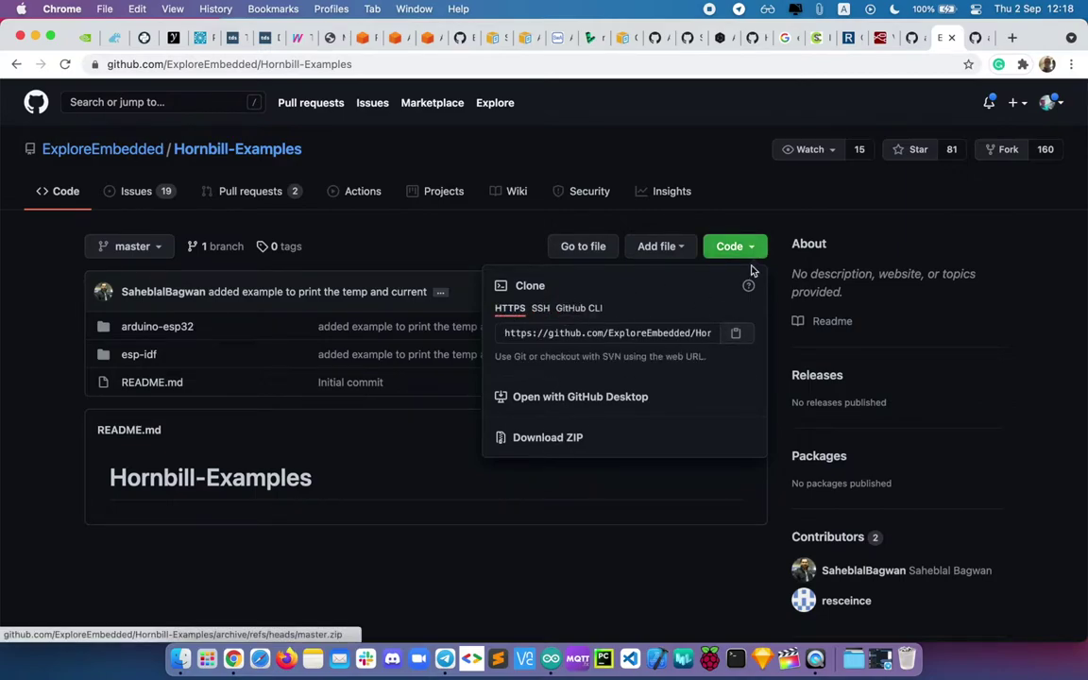
{"action": "left_click", "coordinate": [487, 243]}
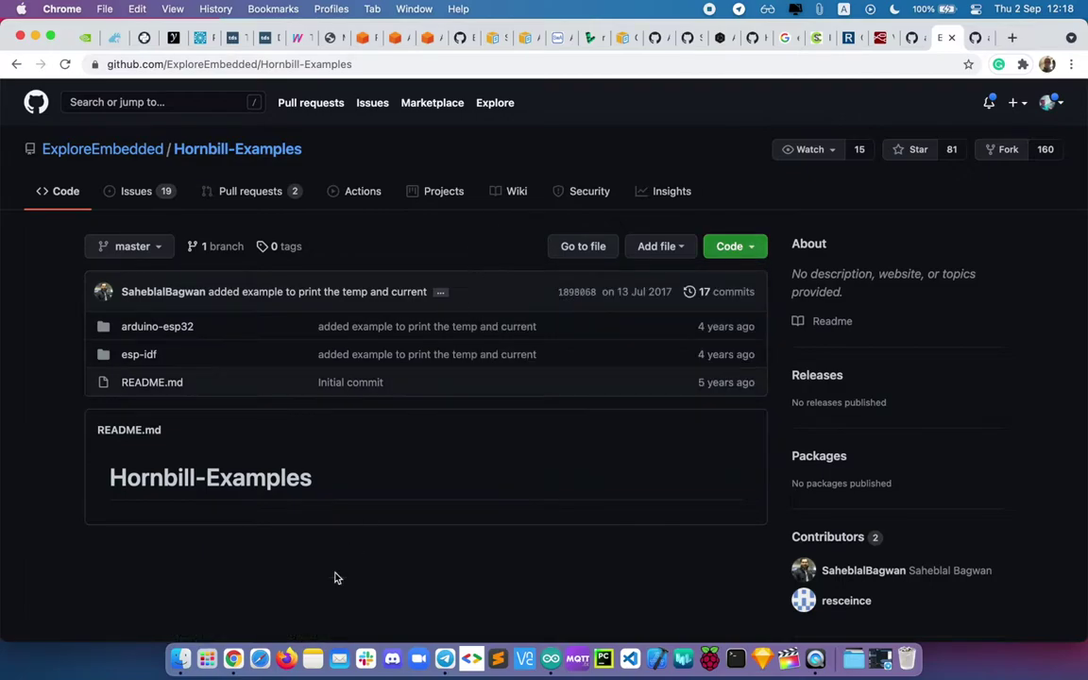
{"action": "left_click", "coordinate": [176, 664]}
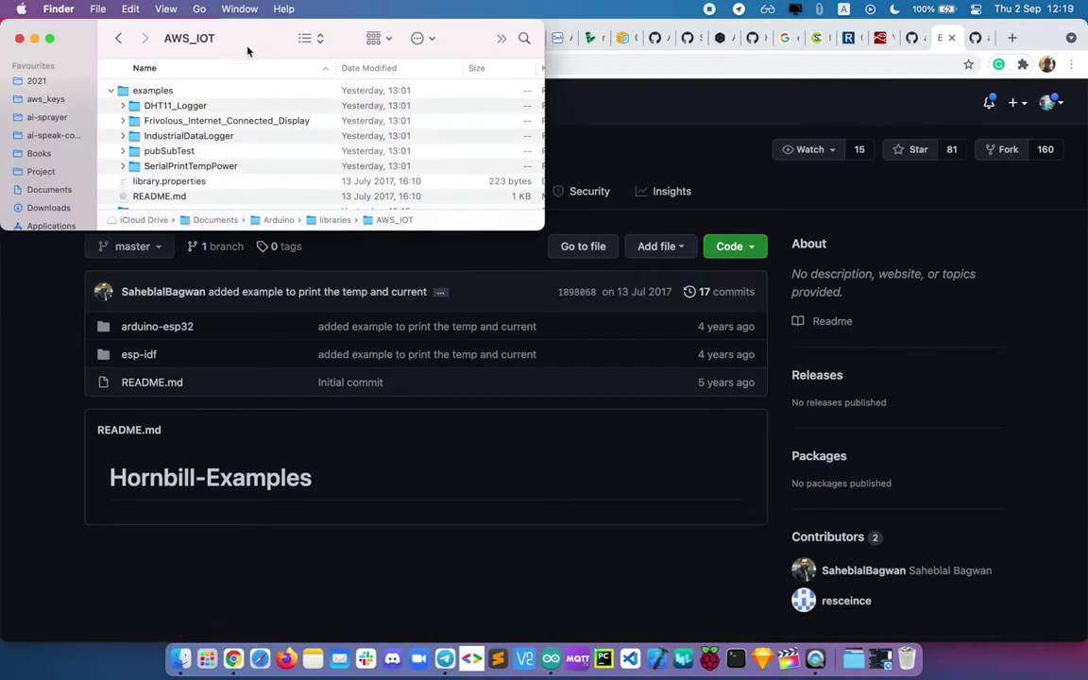
Step: Compare the GitHub arduino-esp32/AWS_IOT folder with the local AWS_IOT folder window
{"action": "left_click_drag", "start_coordinate": [355, 47], "coordinate": [652, 219]}
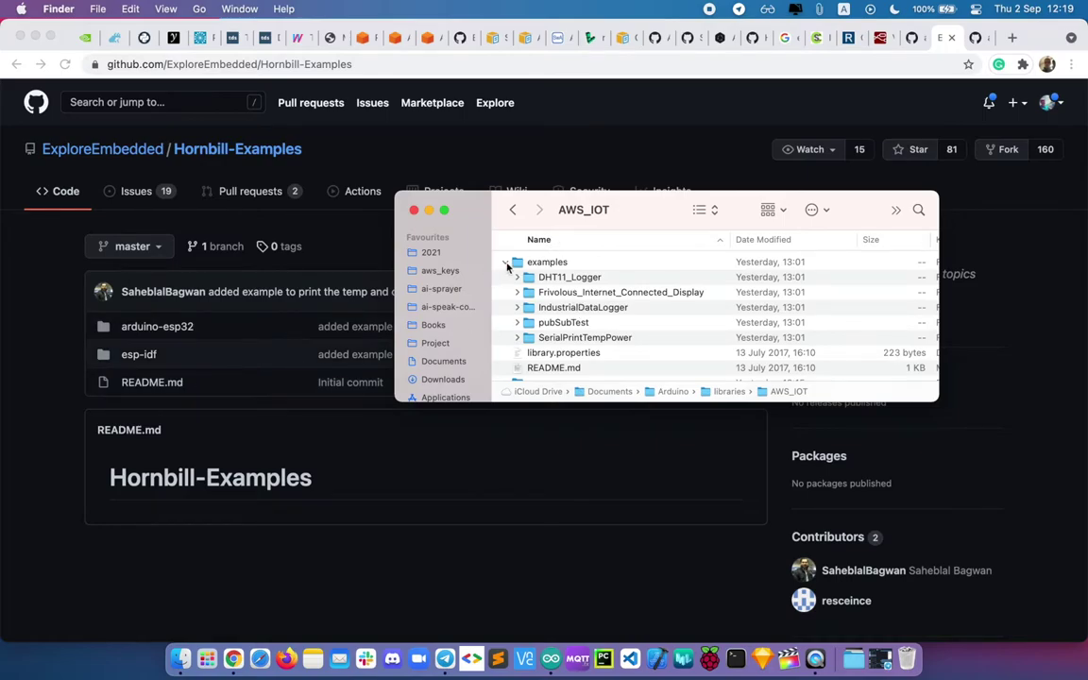
{"action": "left_click", "coordinate": [171, 332]}
{"action": "left_click", "coordinate": [171, 332]}
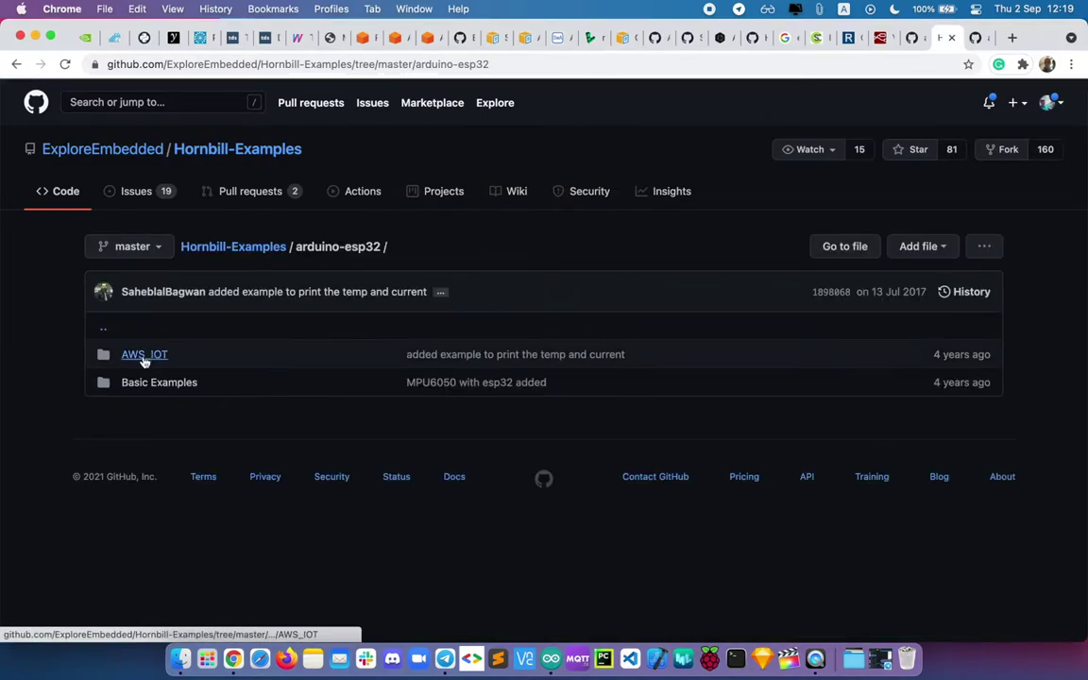
{"action": "left_click", "coordinate": [151, 357]}
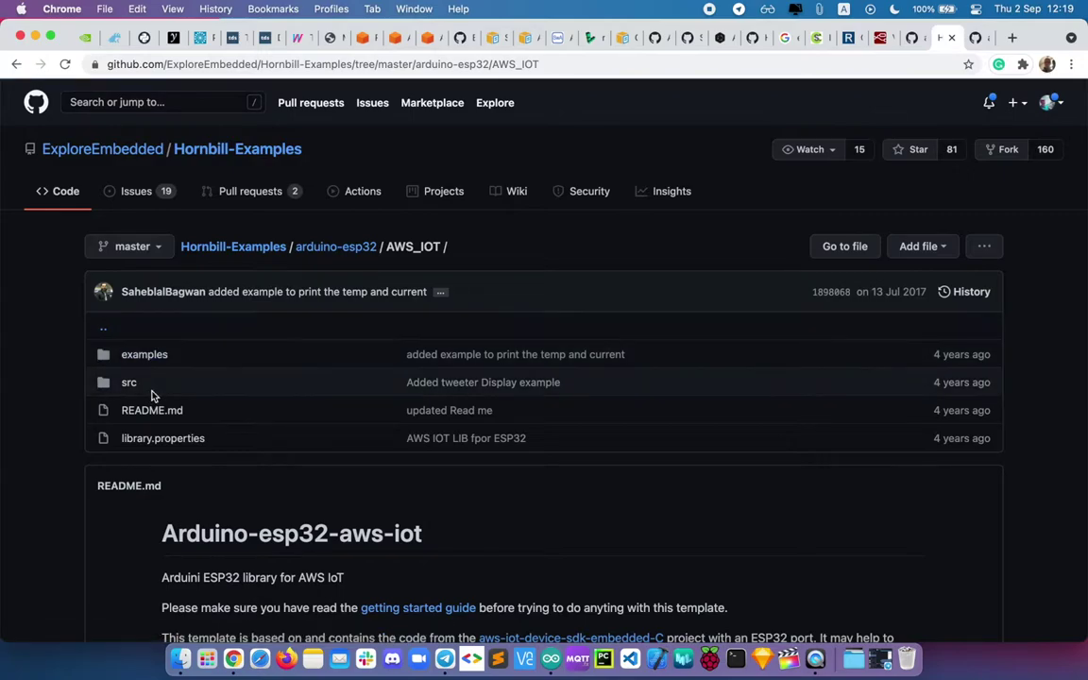
{"action": "left_click", "coordinate": [16, 64]}
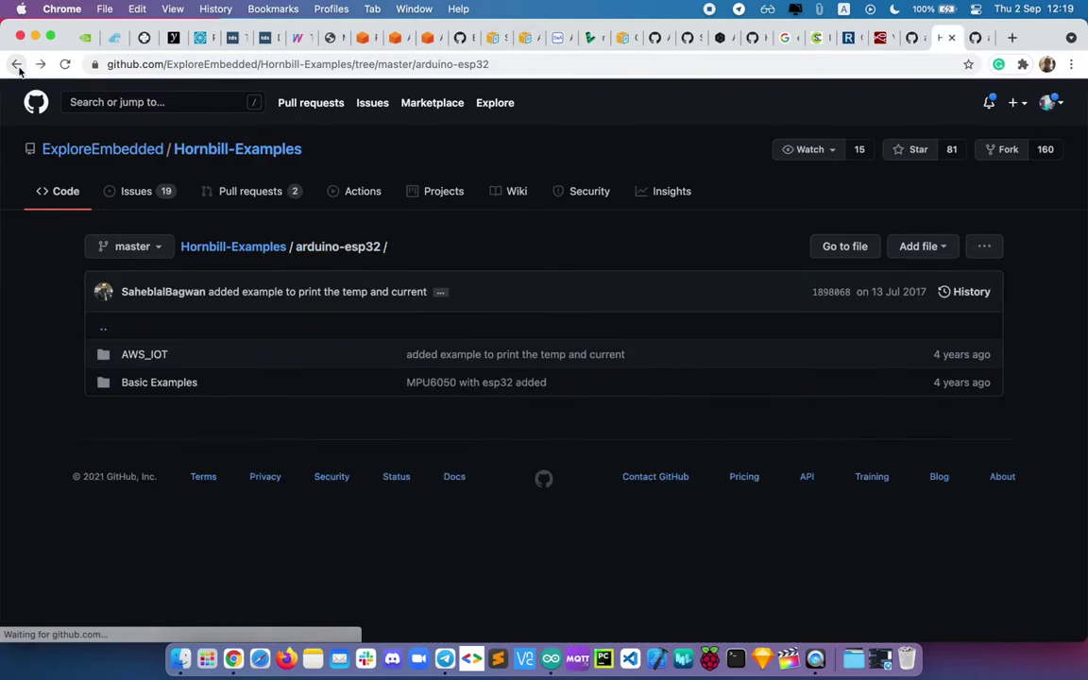
{"action": "left_click", "coordinate": [179, 658]}
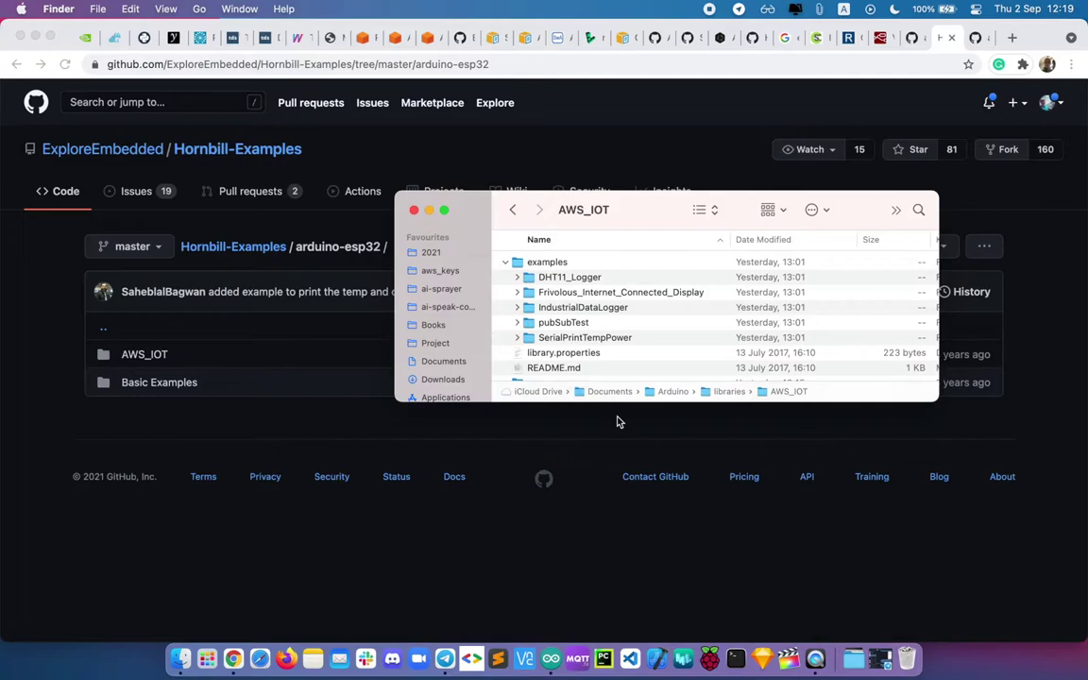
Step: In a new Finder window, navigate to Documents > Arduino > libraries
{"action": "key", "text": "super+n"}
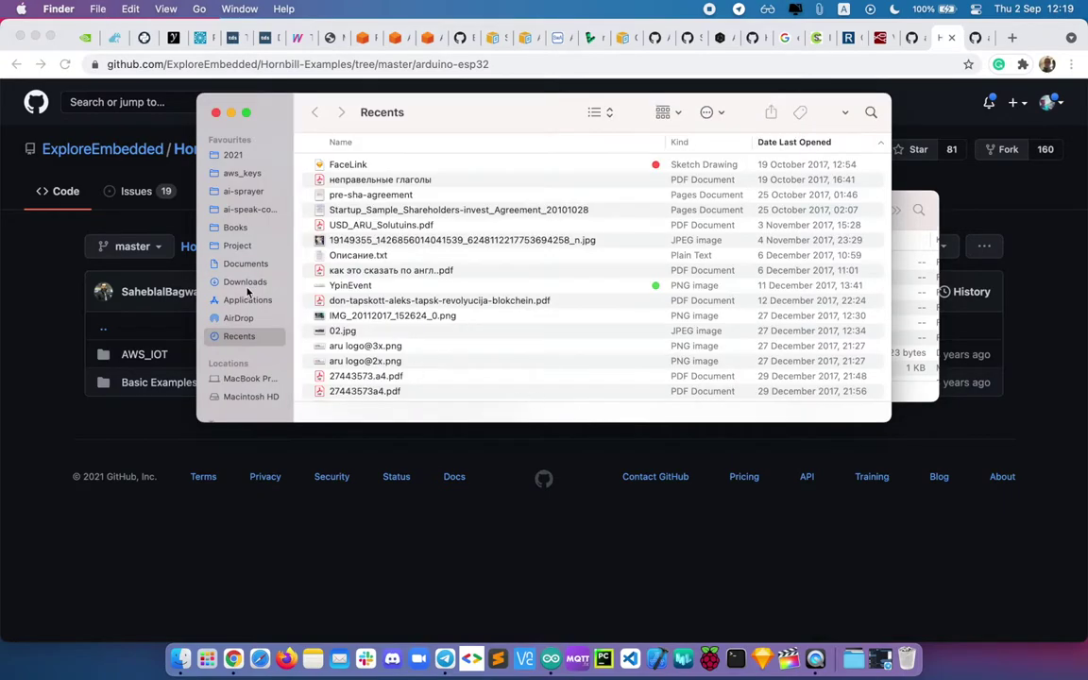
{"action": "left_click", "coordinate": [236, 245]}
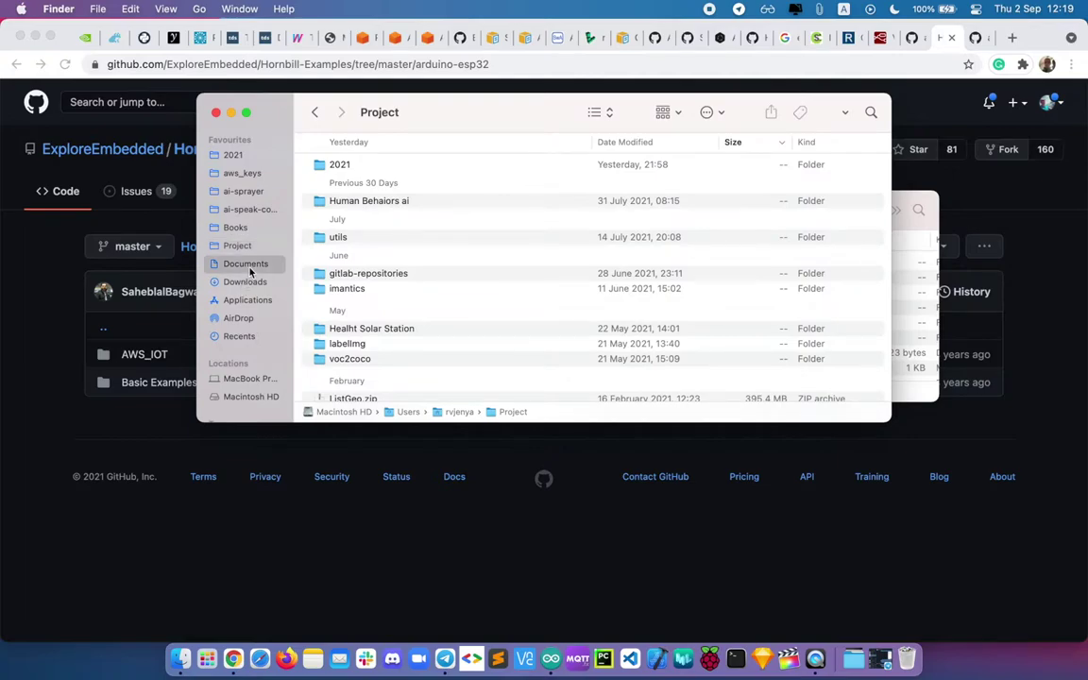
{"action": "left_click", "coordinate": [250, 269]}
{"action": "left_click", "coordinate": [342, 165]}
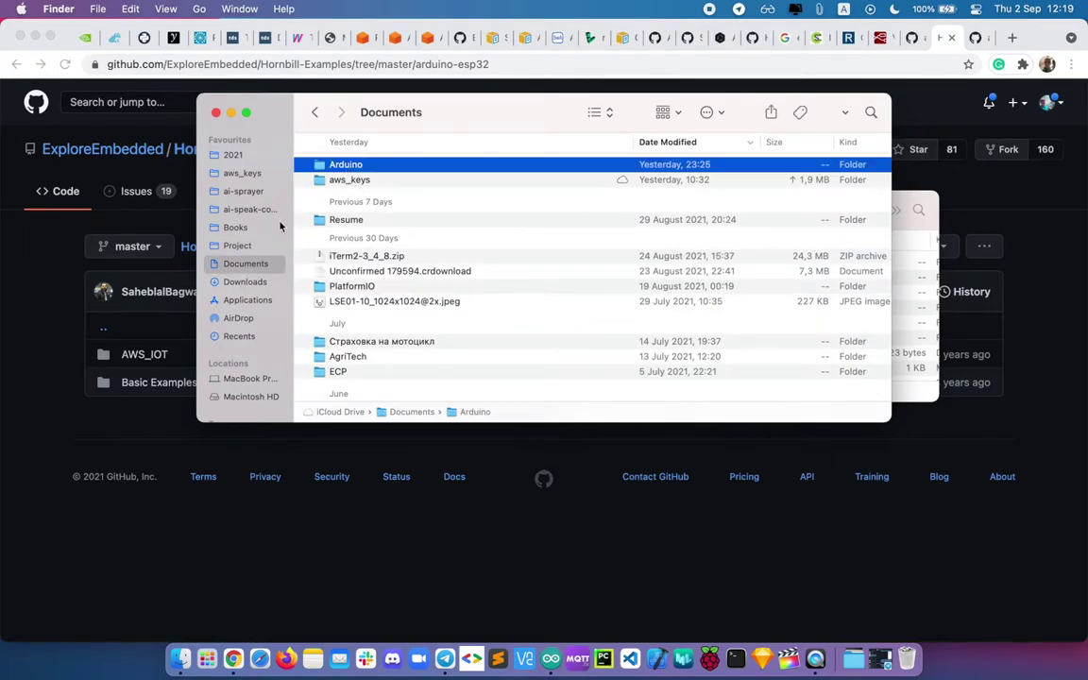
{"action": "left_click", "coordinate": [243, 282]}
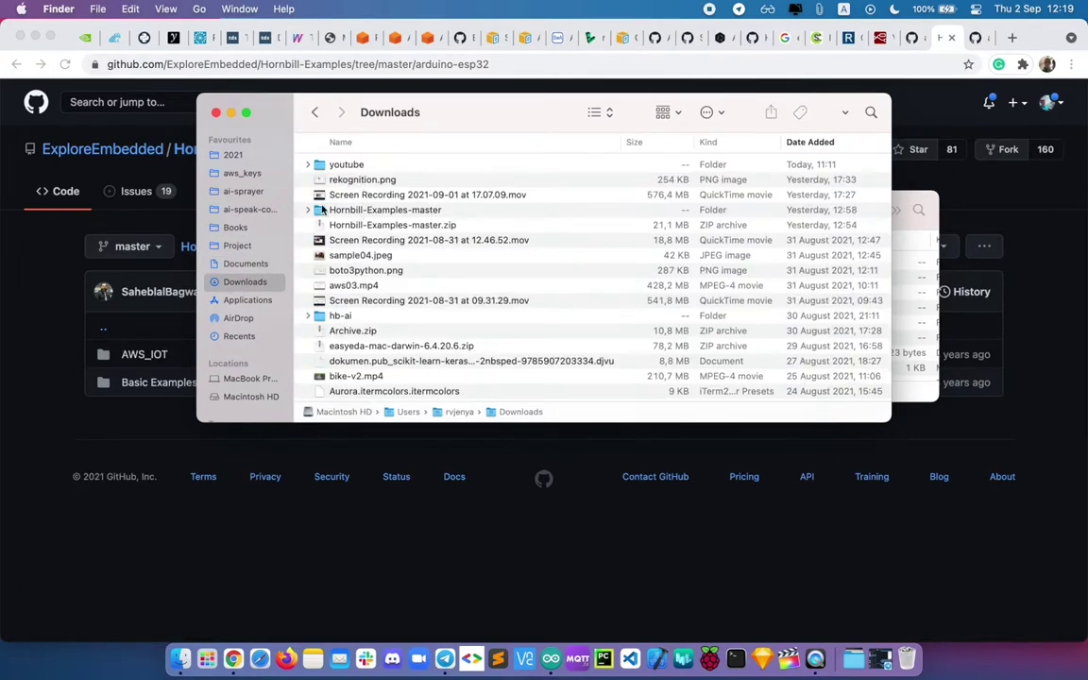
{"action": "left_click", "coordinate": [244, 264]}
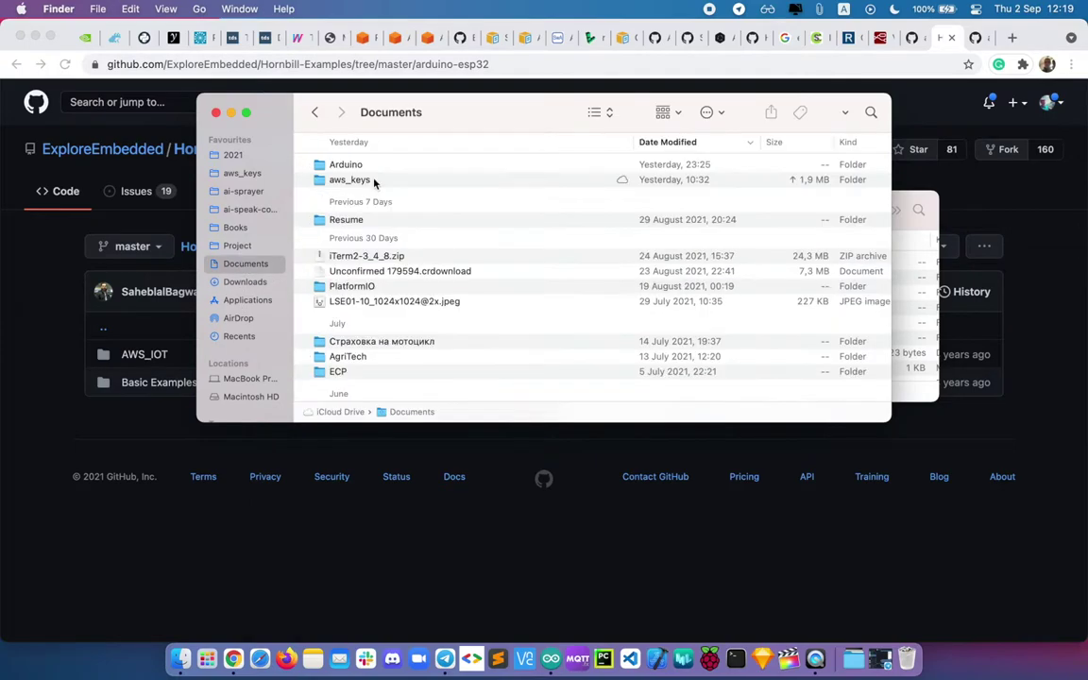
{"action": "double_click", "coordinate": [347, 165]}
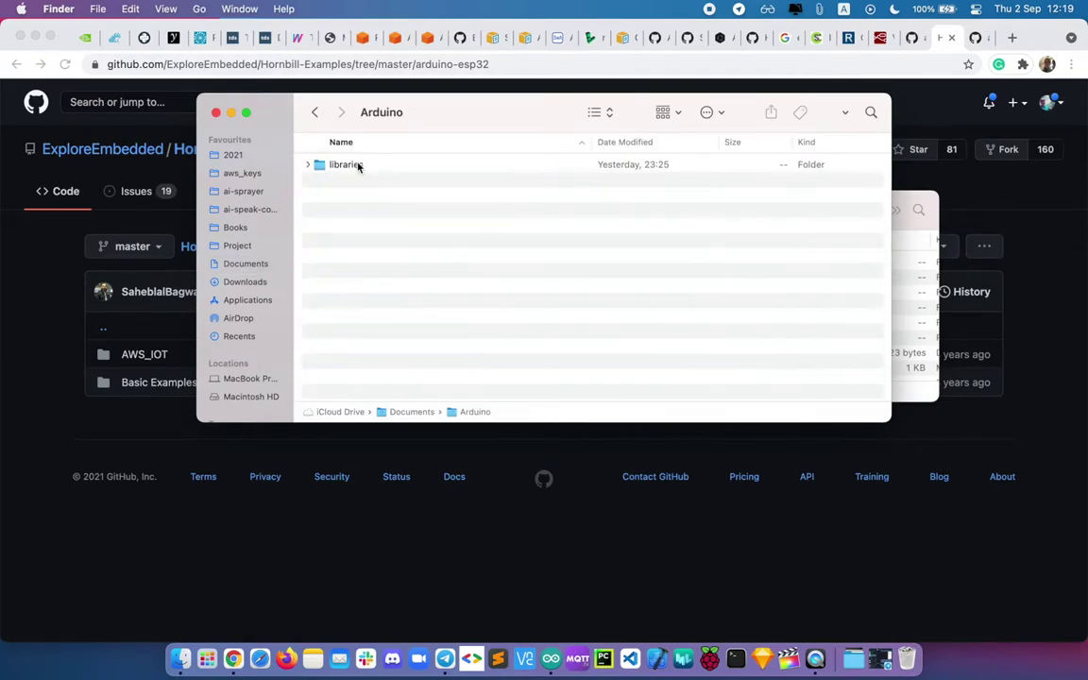
{"action": "left_click", "coordinate": [358, 166]}
{"action": "double_click", "coordinate": [357, 165]}
{"action": "left_click_drag", "start_coordinate": [478, 115], "coordinate": [325, 240]}
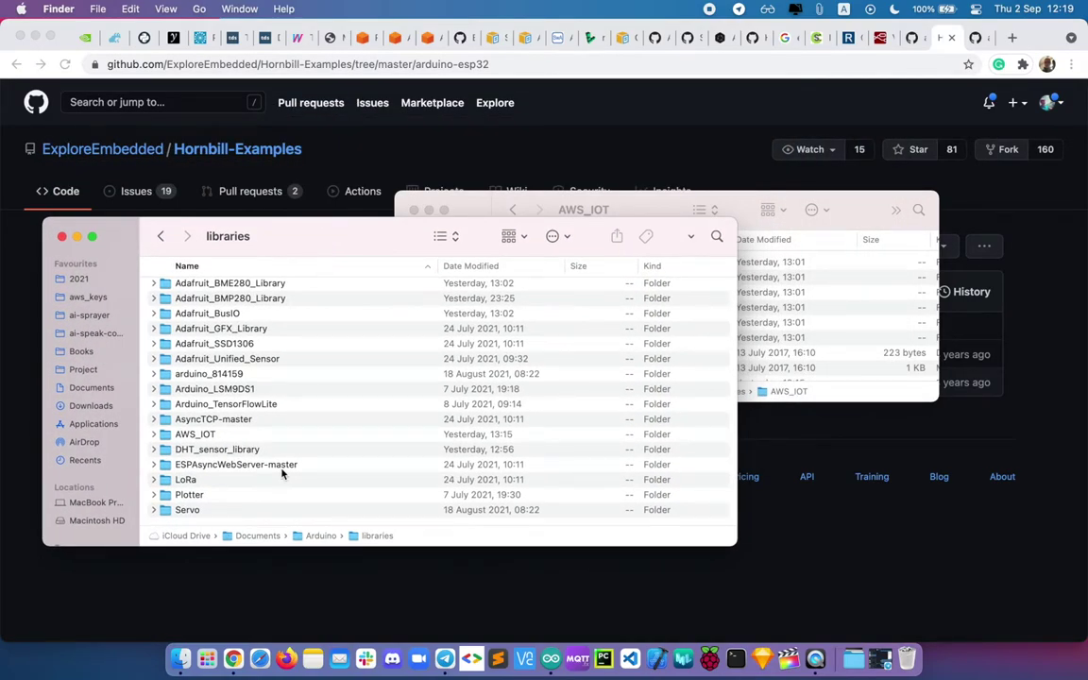
Step: Select the AWS_IOT library and collapse its examples and src folders, then return to Arduino IDE
{"action": "left_click", "coordinate": [202, 436]}
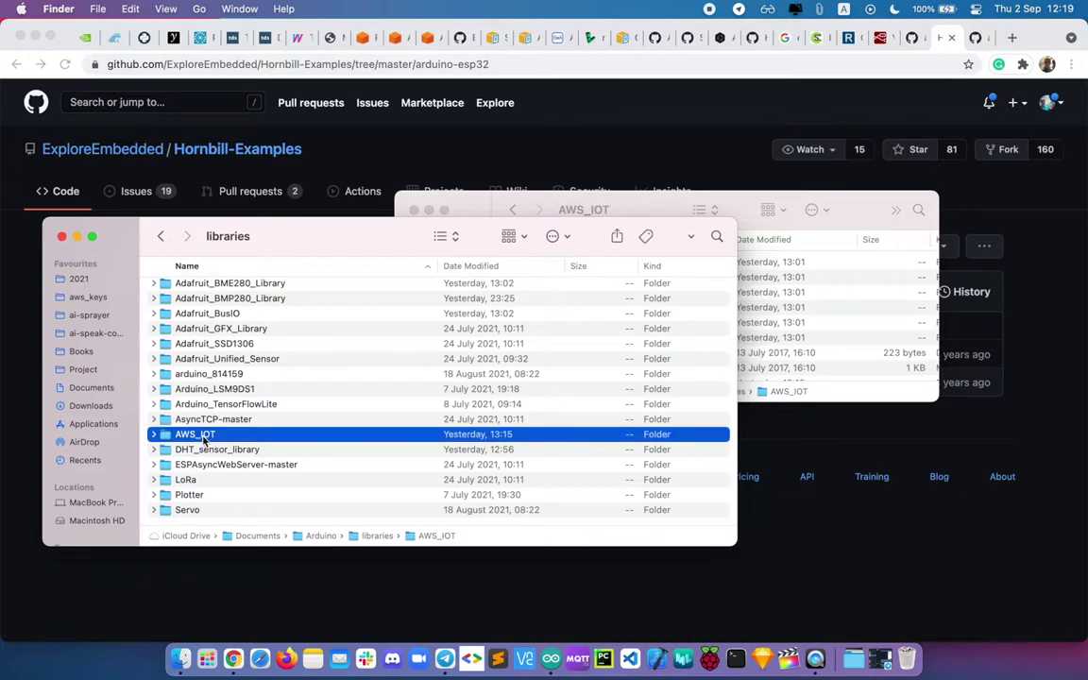
{"action": "left_click", "coordinate": [576, 200]}
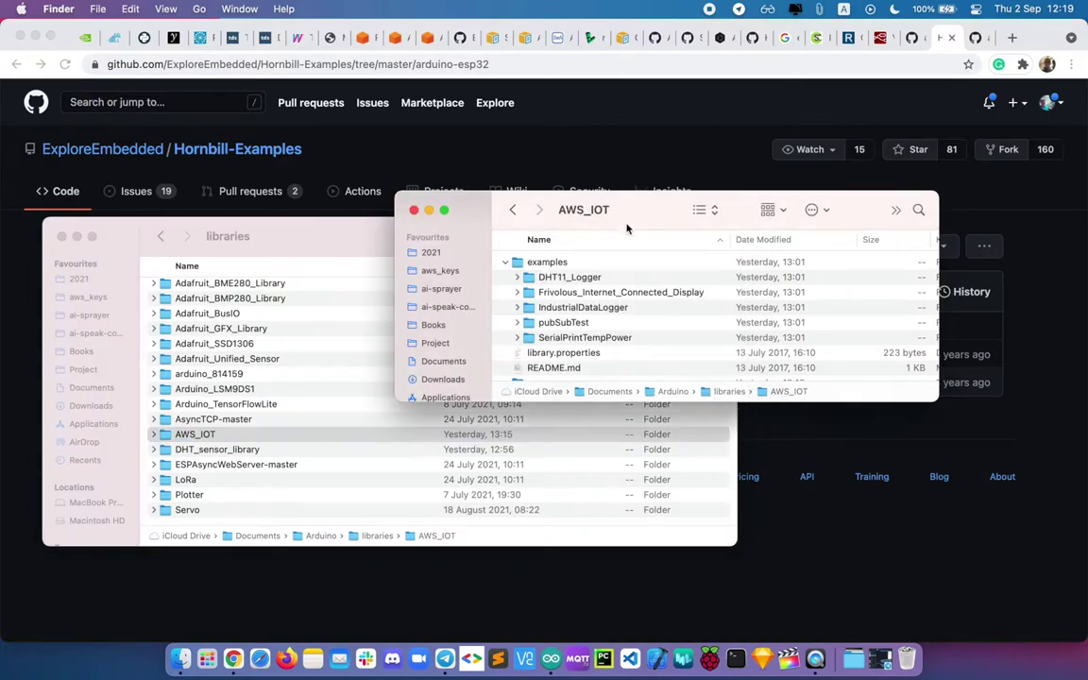
{"action": "left_click", "coordinate": [506, 262]}
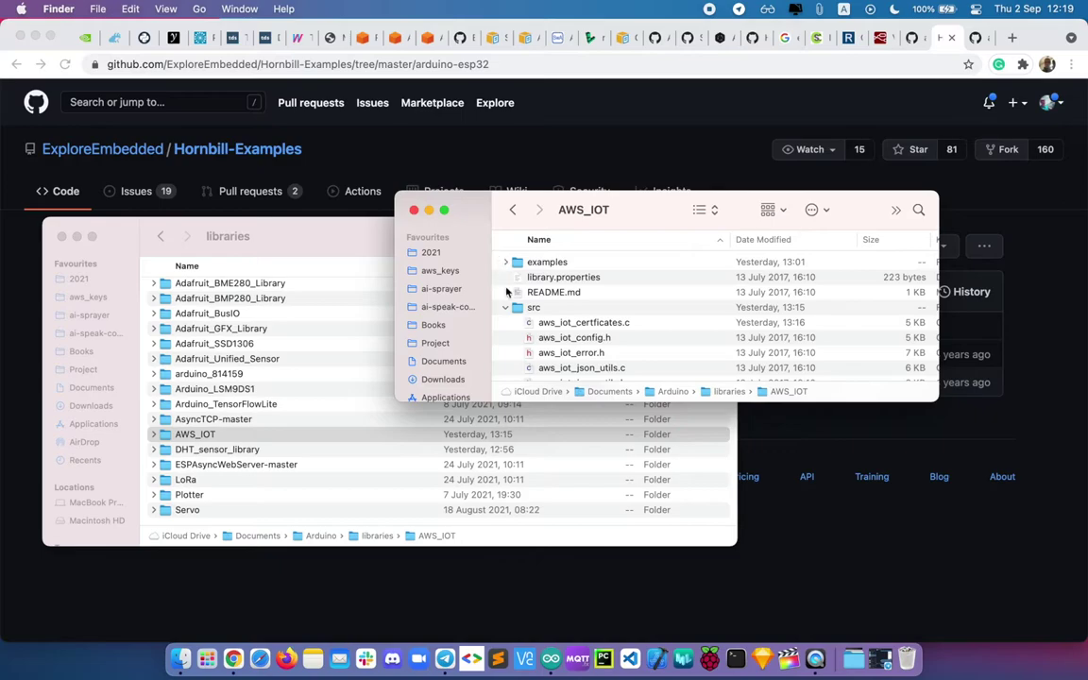
{"action": "left_click", "coordinate": [506, 308]}
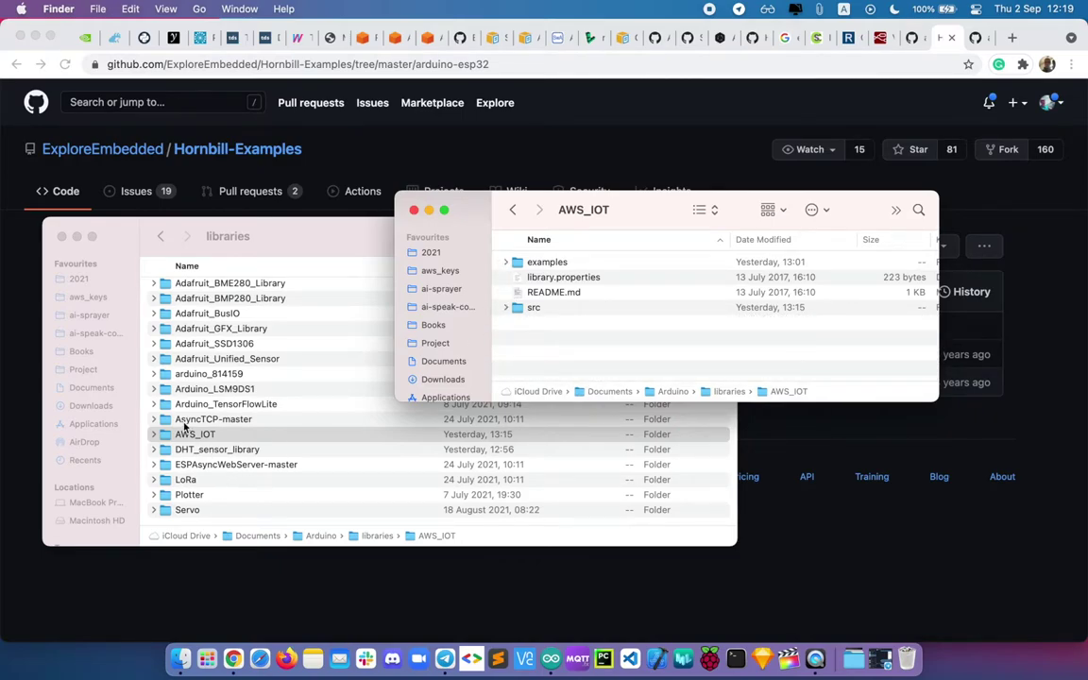
{"action": "left_click", "coordinate": [550, 650]}
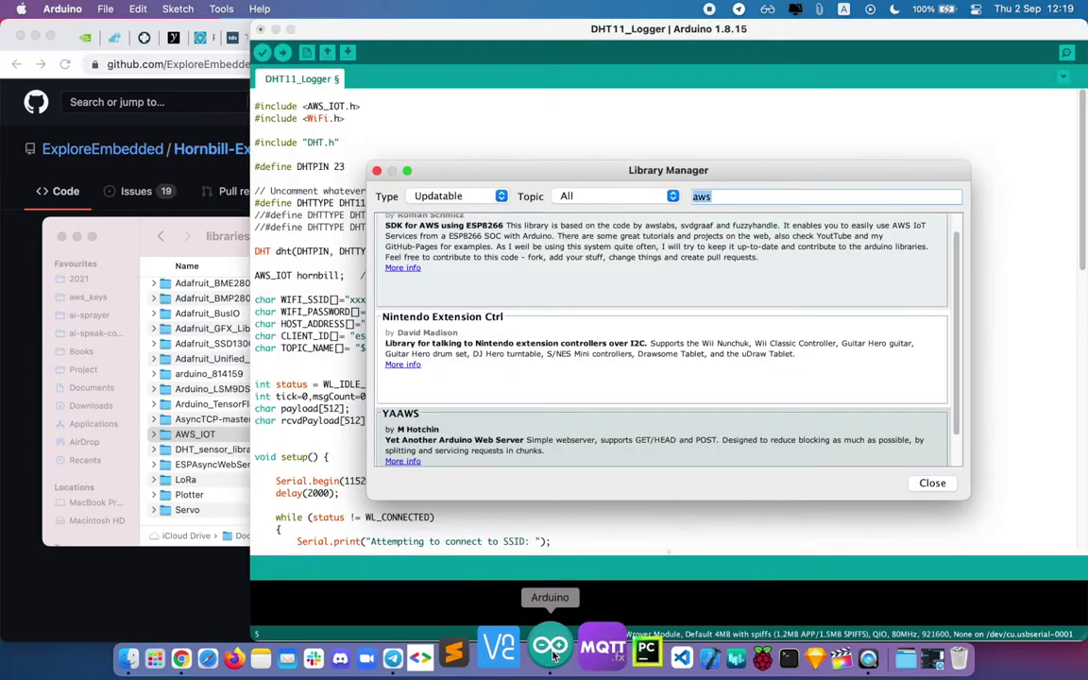
Step: Close the Library Manager, glance at the Sketch menu, and return to the DHT11_Logger code
{"action": "left_click", "coordinate": [377, 170]}
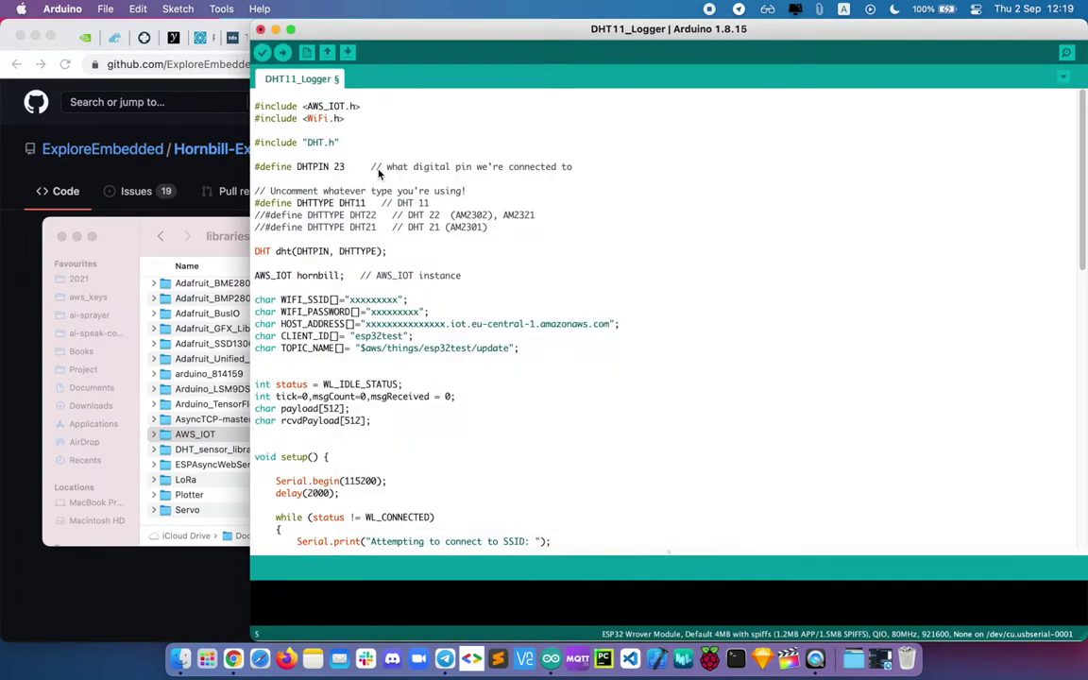
{"action": "left_click", "coordinate": [175, 9]}
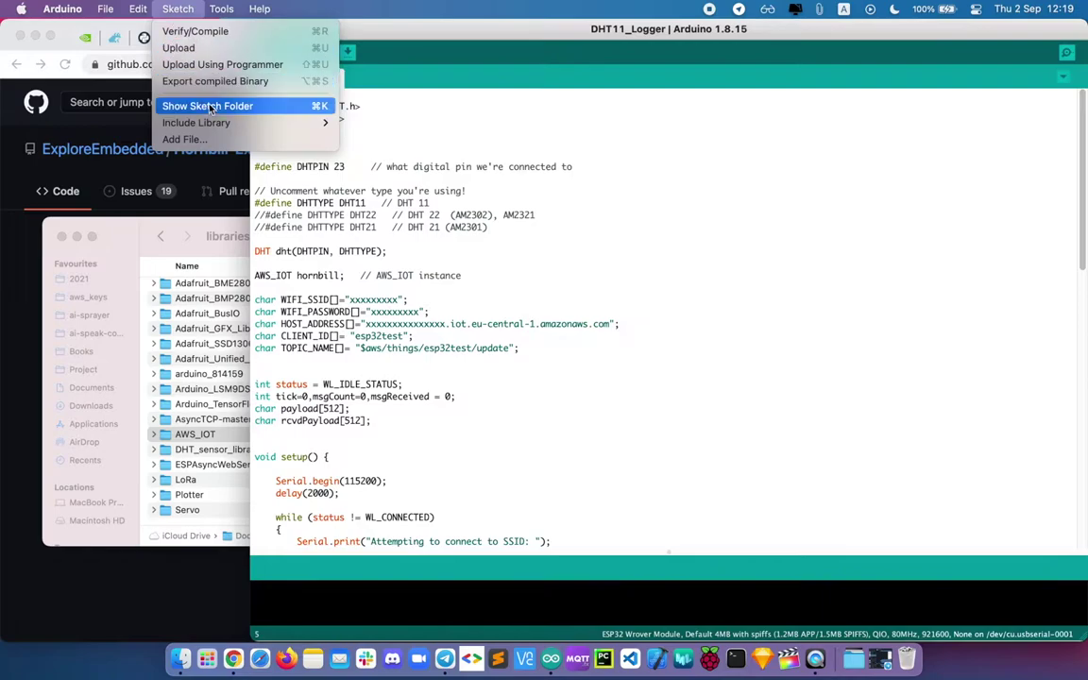
{"action": "mouse_move", "coordinate": [219, 124]}
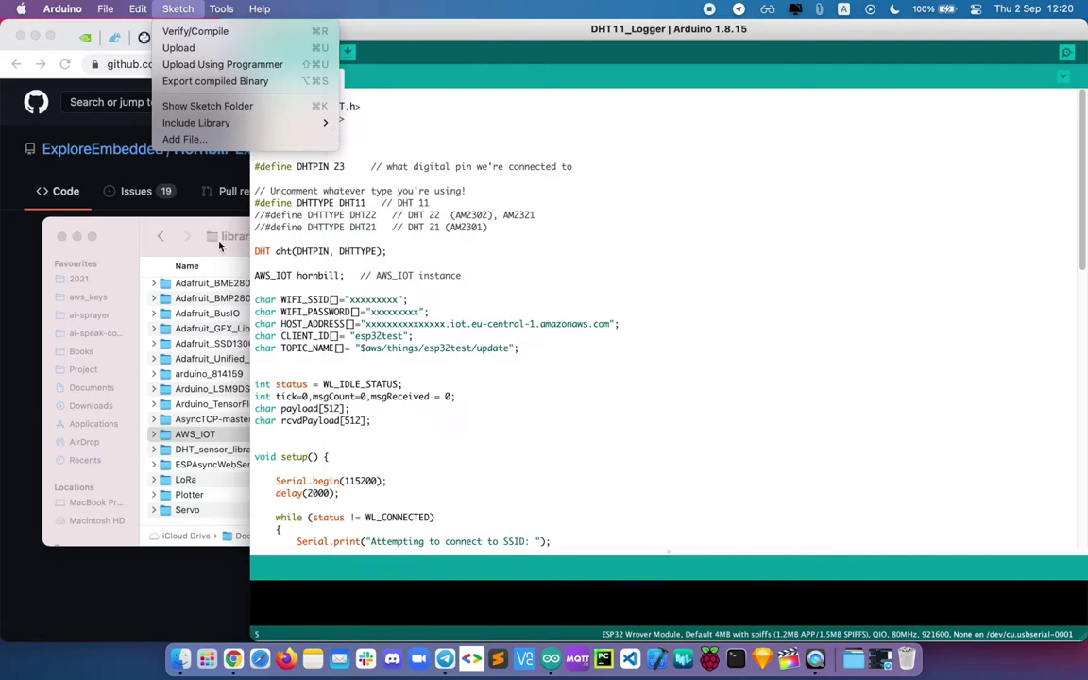
{"action": "left_click", "coordinate": [220, 246]}
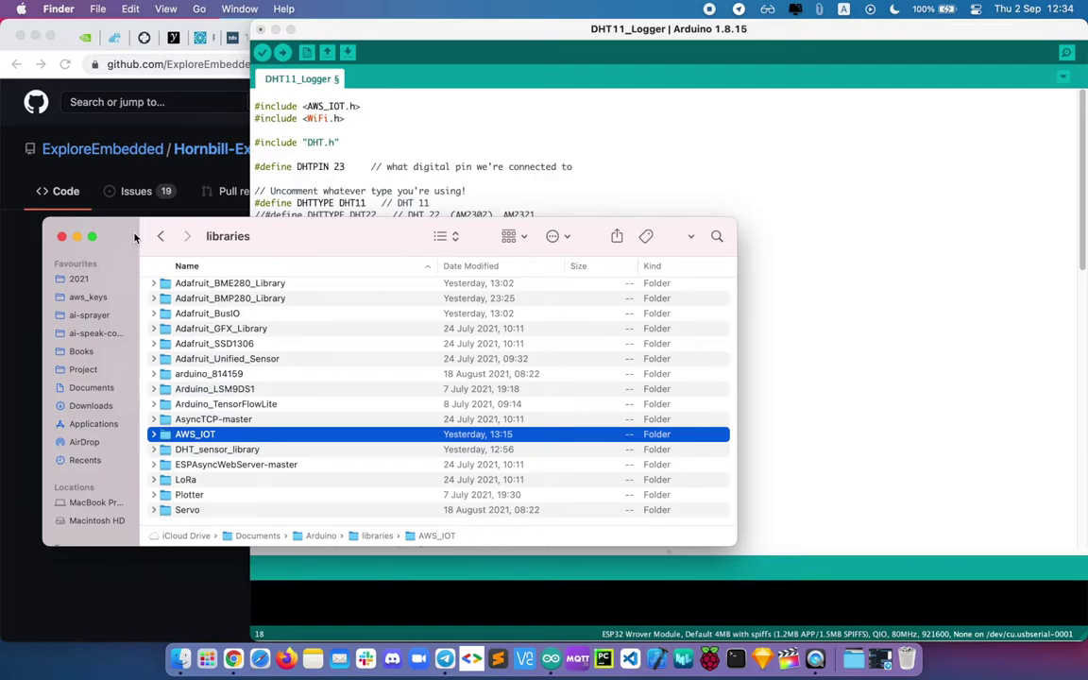
{"action": "left_click", "coordinate": [376, 168]}
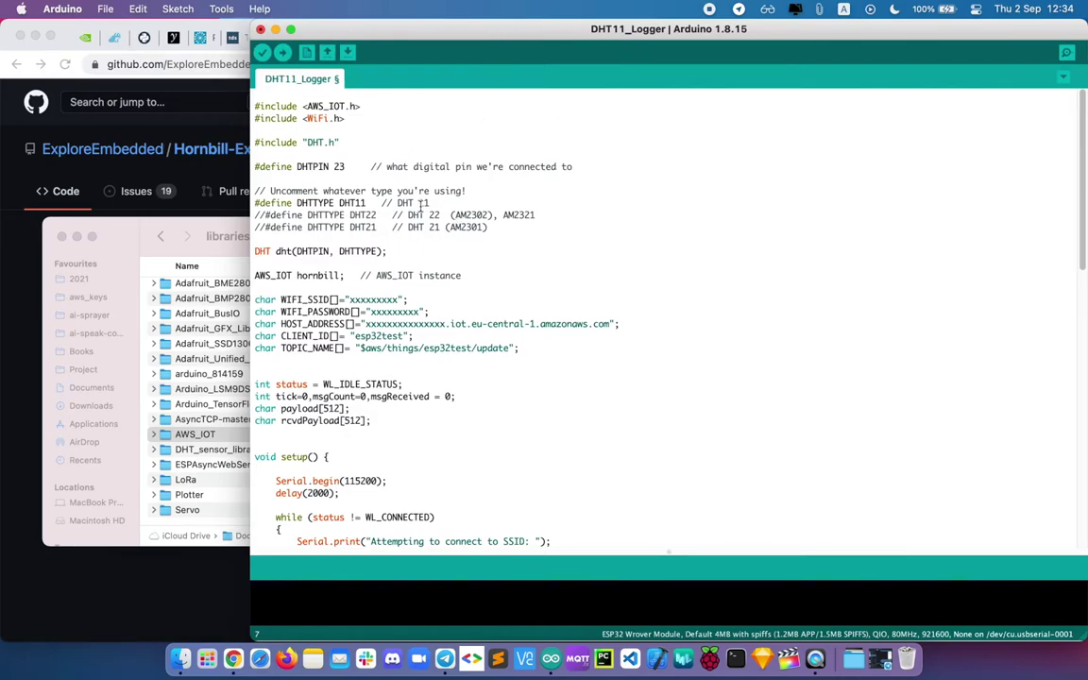
Step: Open the AWS_IOT library's DHT11_Logger example from File > Examples
{"action": "left_click", "coordinate": [108, 9]}
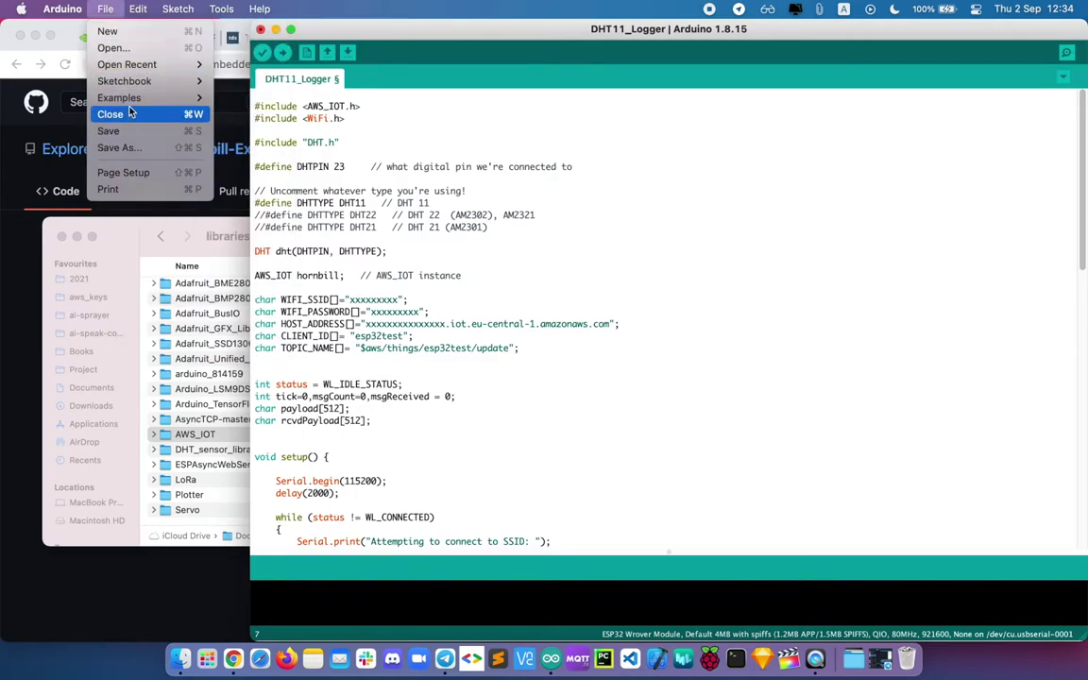
{"action": "mouse_move", "coordinate": [122, 97]}
{"action": "scroll", "coordinate": [321, 473], "scroll_direction": "down", "scroll_amount": 5}
{"action": "mouse_move", "coordinate": [324, 497]}
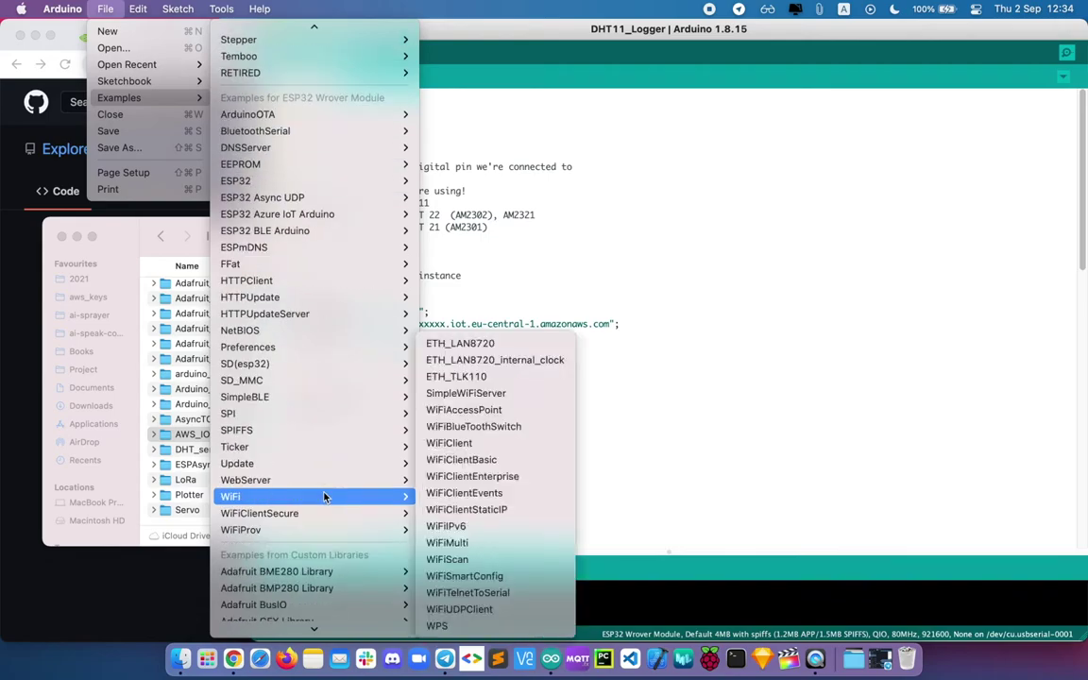
{"action": "scroll", "coordinate": [312, 510], "scroll_direction": "down", "scroll_amount": 5}
{"action": "mouse_move", "coordinate": [283, 542]}
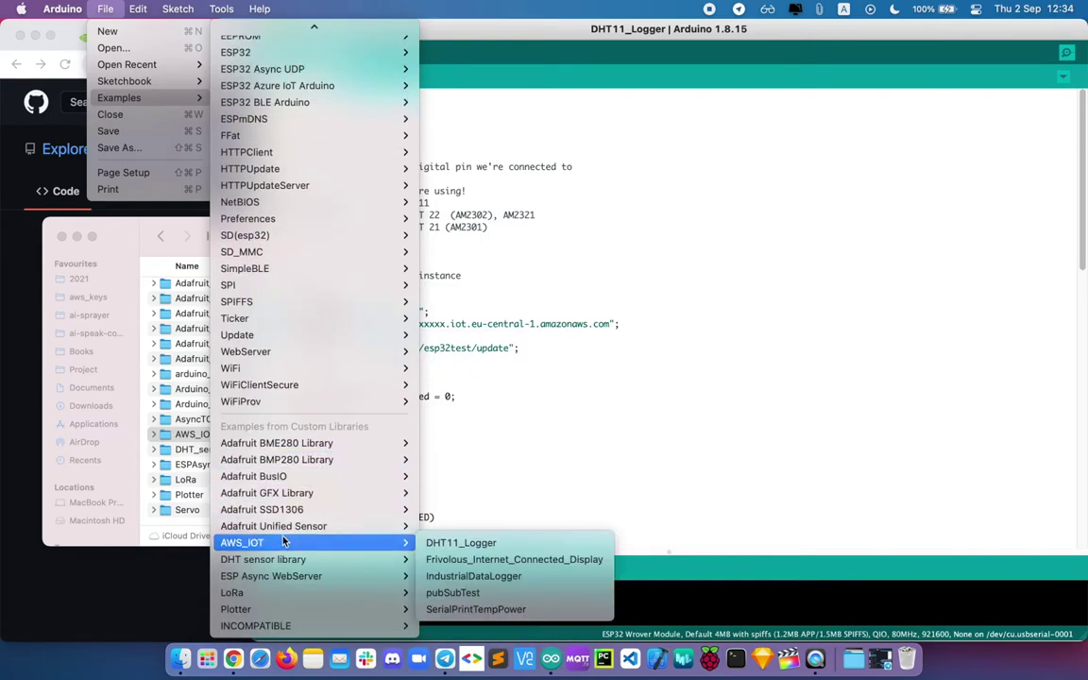
{"action": "left_click", "coordinate": [498, 545]}
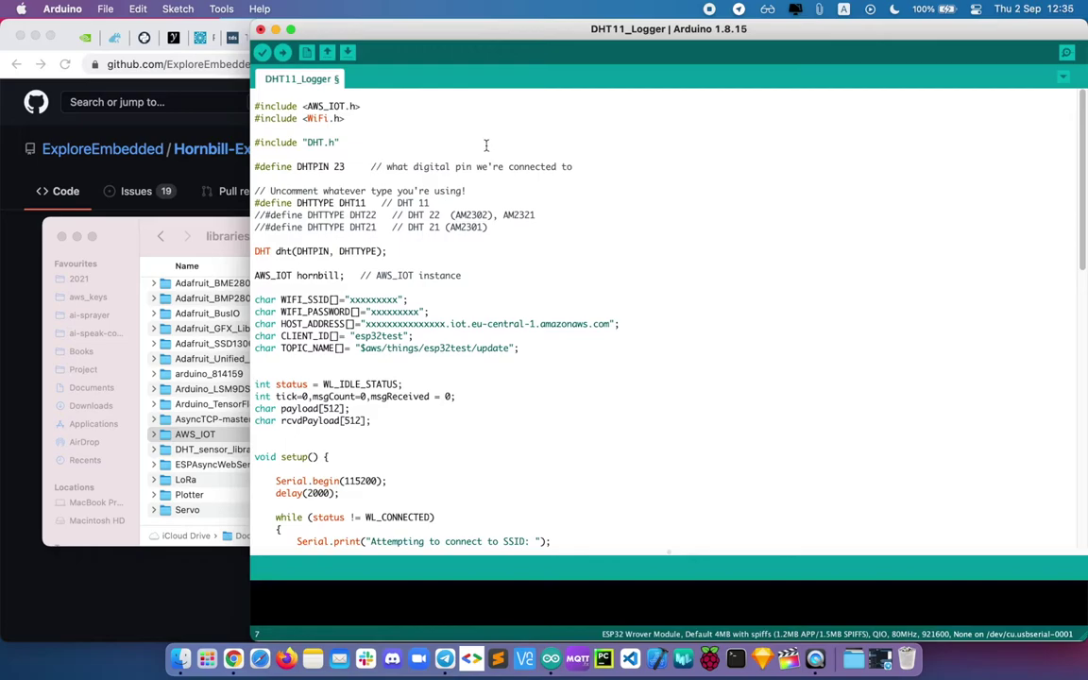
{"action": "key", "text": "Up"}
{"action": "key", "text": "Up"}
{"action": "left_click", "coordinate": [345, 167]}
{"action": "left_click", "coordinate": [336, 168]}
{"action": "left_click", "coordinate": [261, 204]}
{"action": "left_click", "coordinate": [344, 203]}
{"action": "double_click", "coordinate": [350, 203]}
{"action": "left_click", "coordinate": [267, 215]}
{"action": "key", "text": "BackSpace"}
{"action": "key", "text": "BackSpace"}
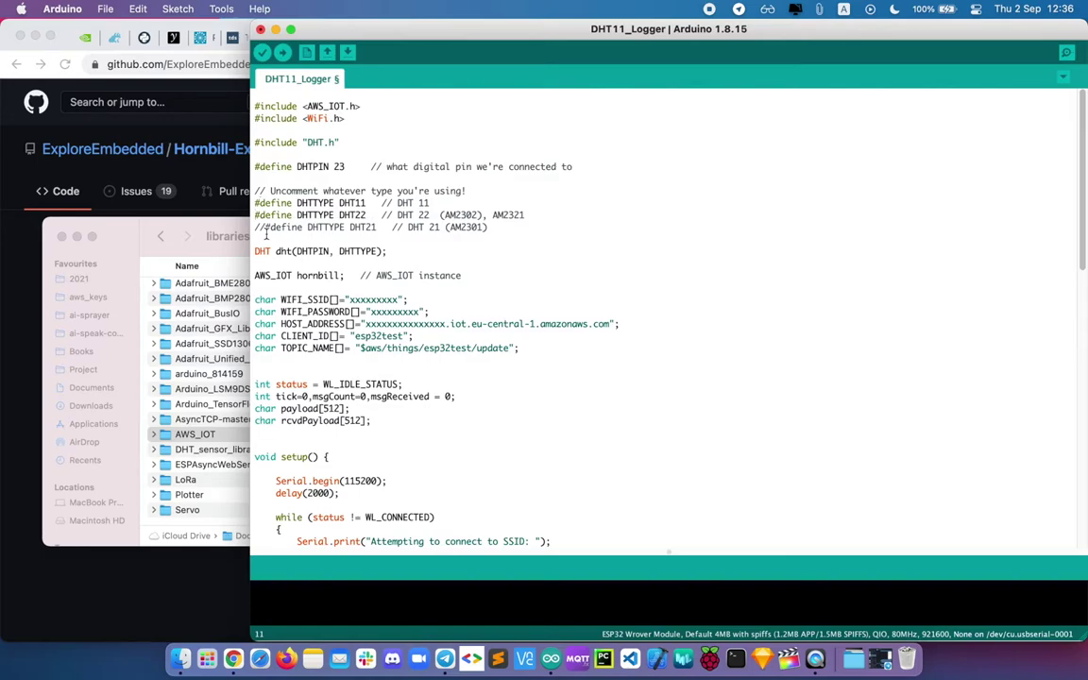
{"action": "key", "text": "Up"}
{"action": "type", "text": "/"}
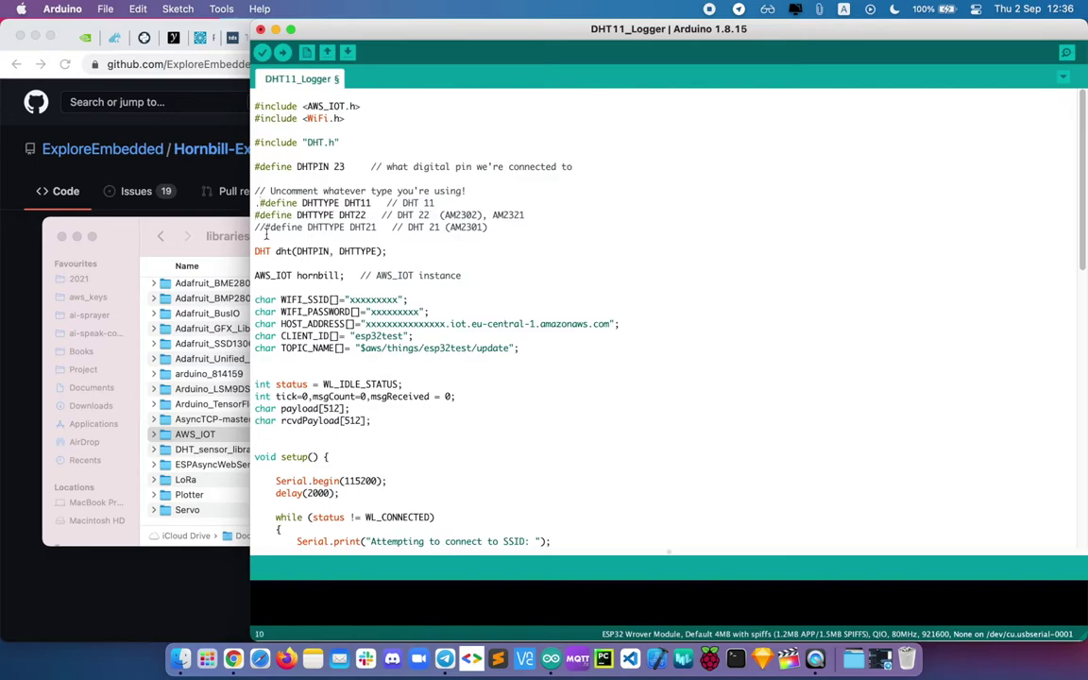
{"action": "key", "text": "BackSpace"}
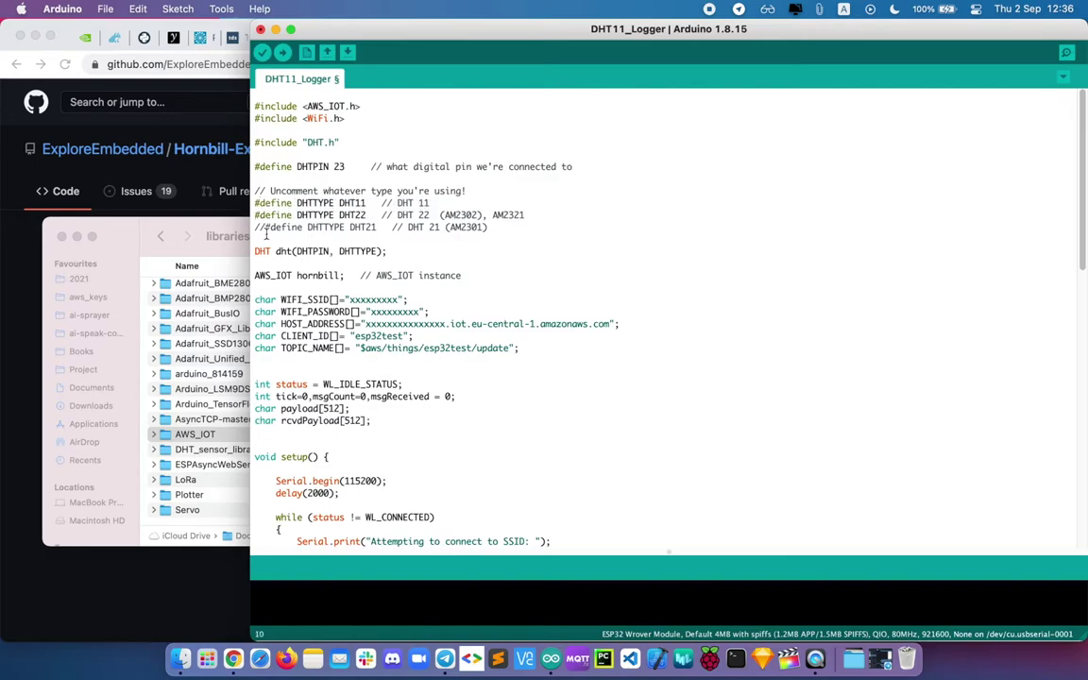
{"action": "key", "text": "Down"}
{"action": "type", "text": "//"}
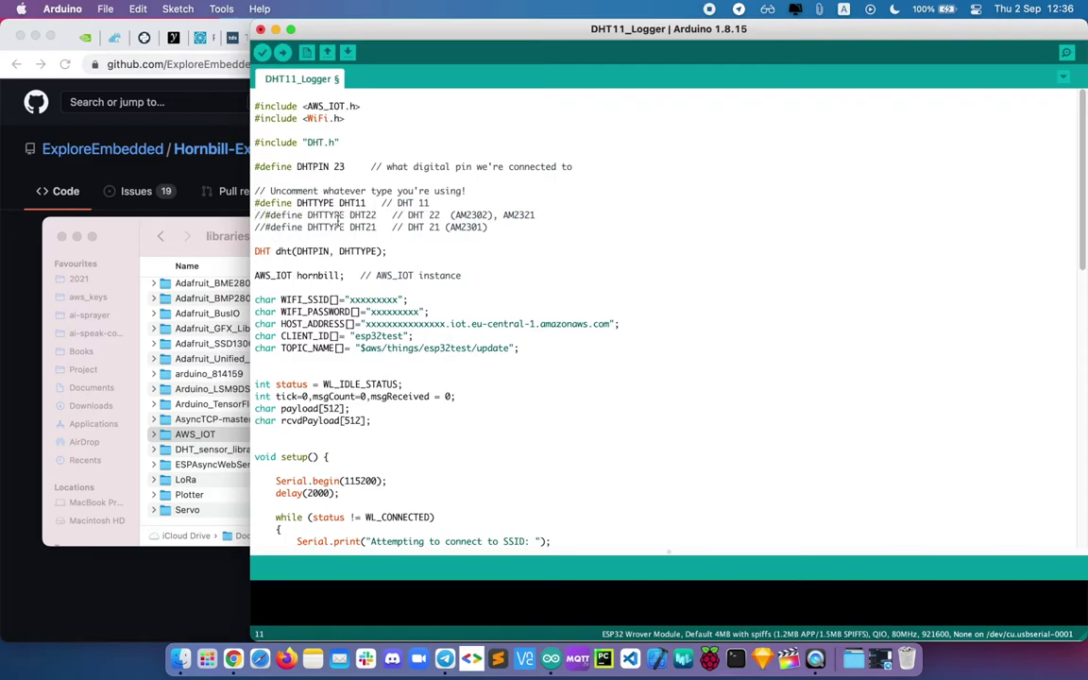
{"action": "left_click", "coordinate": [369, 202]}
{"action": "double_click", "coordinate": [369, 202]}
{"action": "key", "text": "Left"}
Step: Clear the WIFI_SSID placeholder to an empty string and check the connected Wi-Fi network
{"action": "left_click_drag", "start_coordinate": [351, 299], "coordinate": [398, 299]}
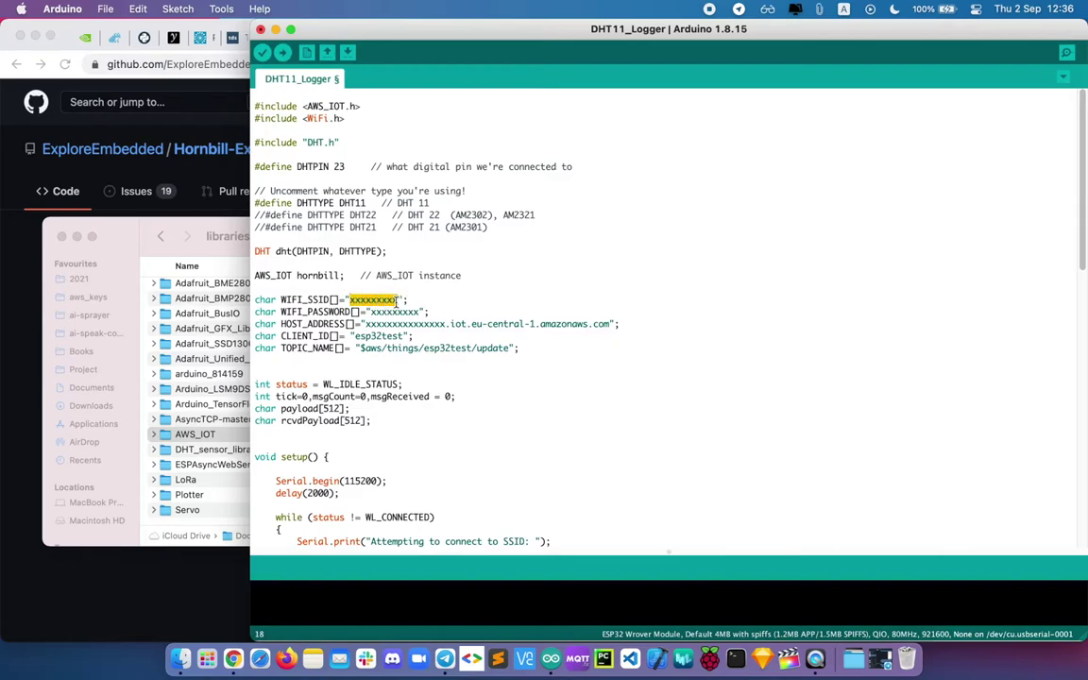
{"action": "type", "text": "dhbch"}
{"action": "key", "text": "BackSpace"}
{"action": "key", "text": "BackSpace"}
{"action": "key", "text": "BackSpace"}
{"action": "key", "text": "BackSpace"}
{"action": "key", "text": "BackSpace"}
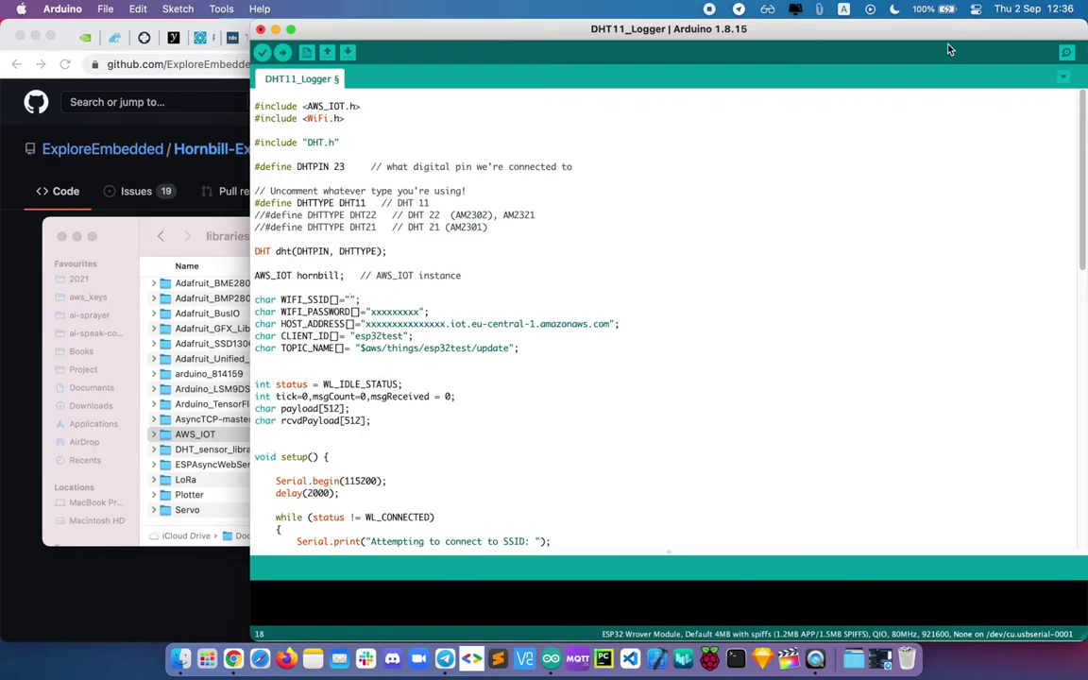
{"action": "left_click", "coordinate": [976, 9]}
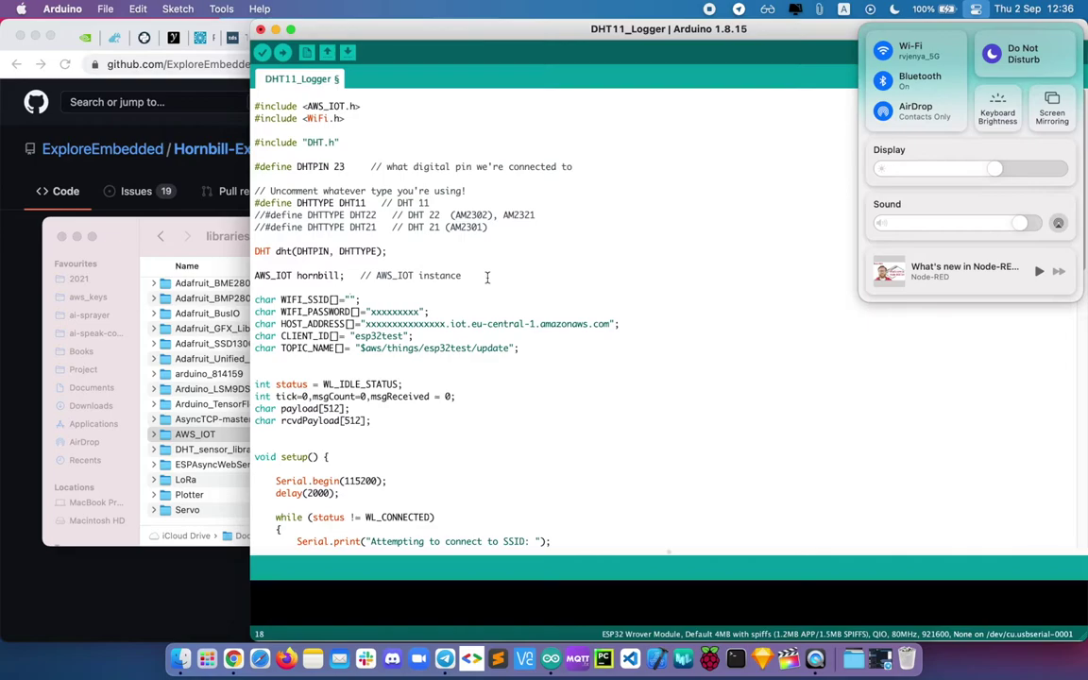
{"action": "left_click", "coordinate": [427, 309]}
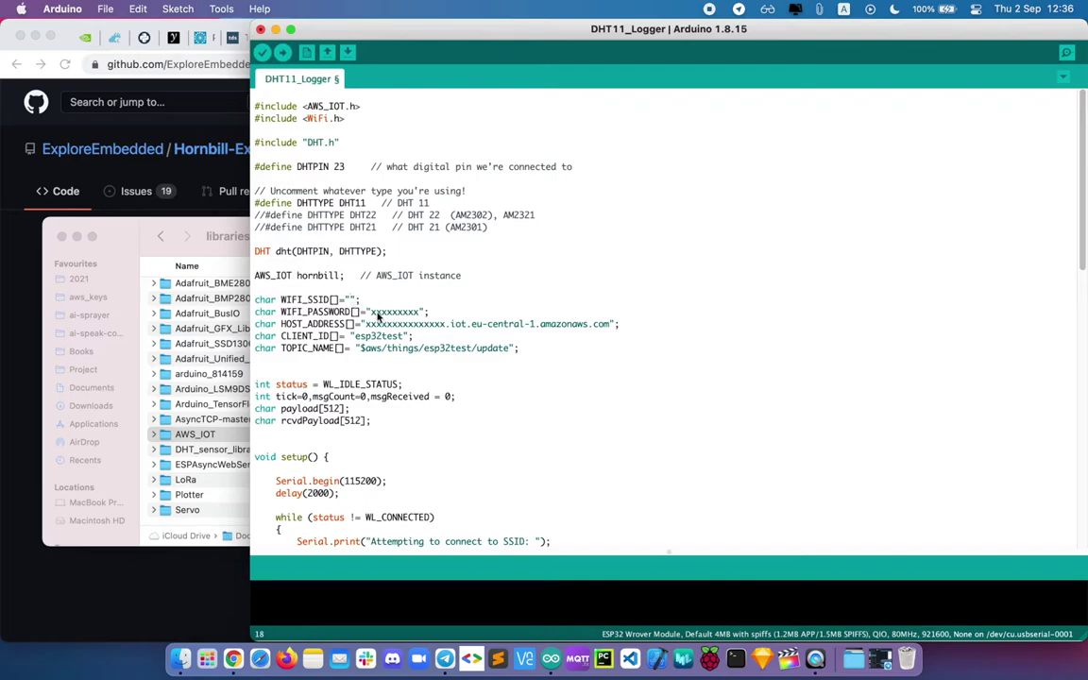
Step: Clear the WIFI_PASSWORD placeholder to an empty string, then select the HOST_ADDRESS value
{"action": "left_click_drag", "start_coordinate": [371, 313], "coordinate": [420, 316]}
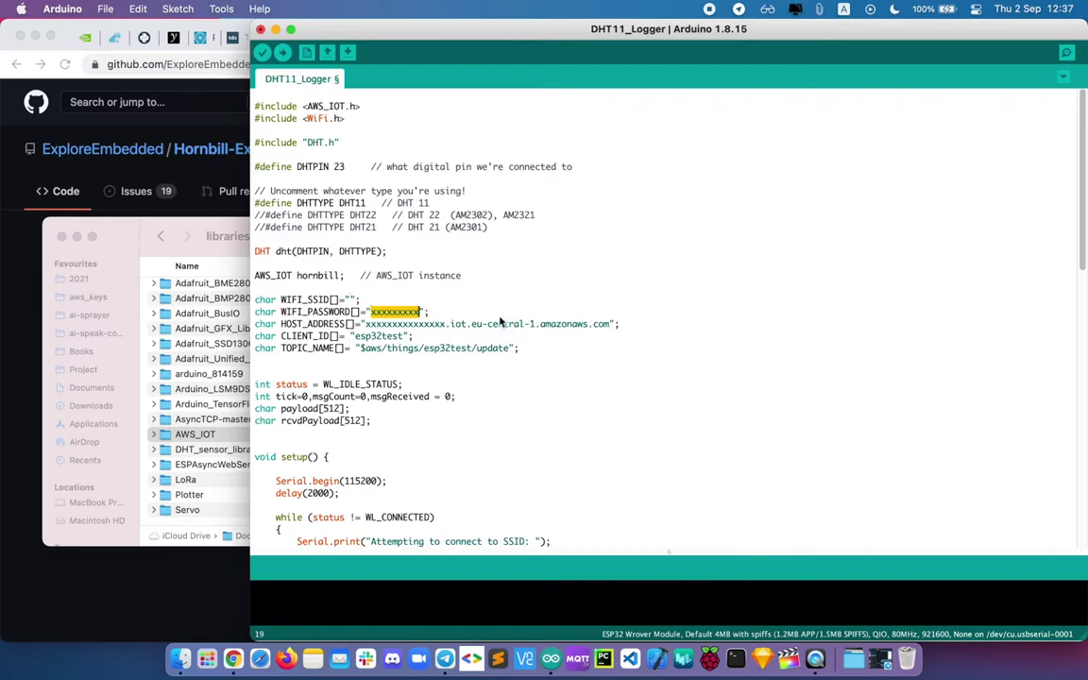
{"action": "left_click", "coordinate": [351, 299]}
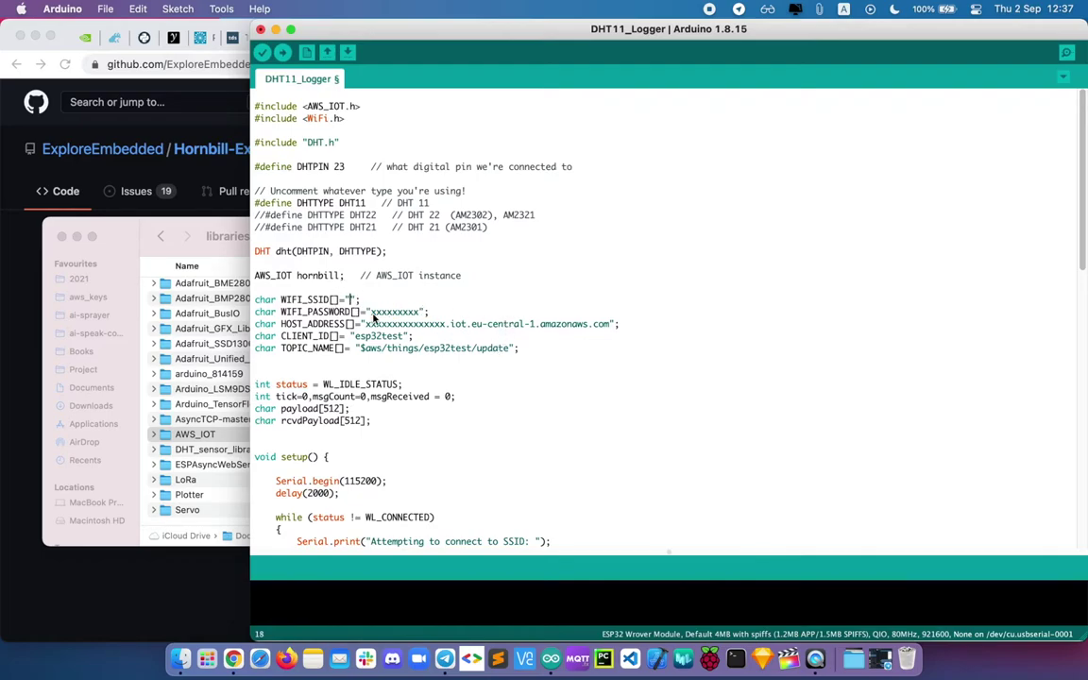
{"action": "double_click", "coordinate": [413, 313]}
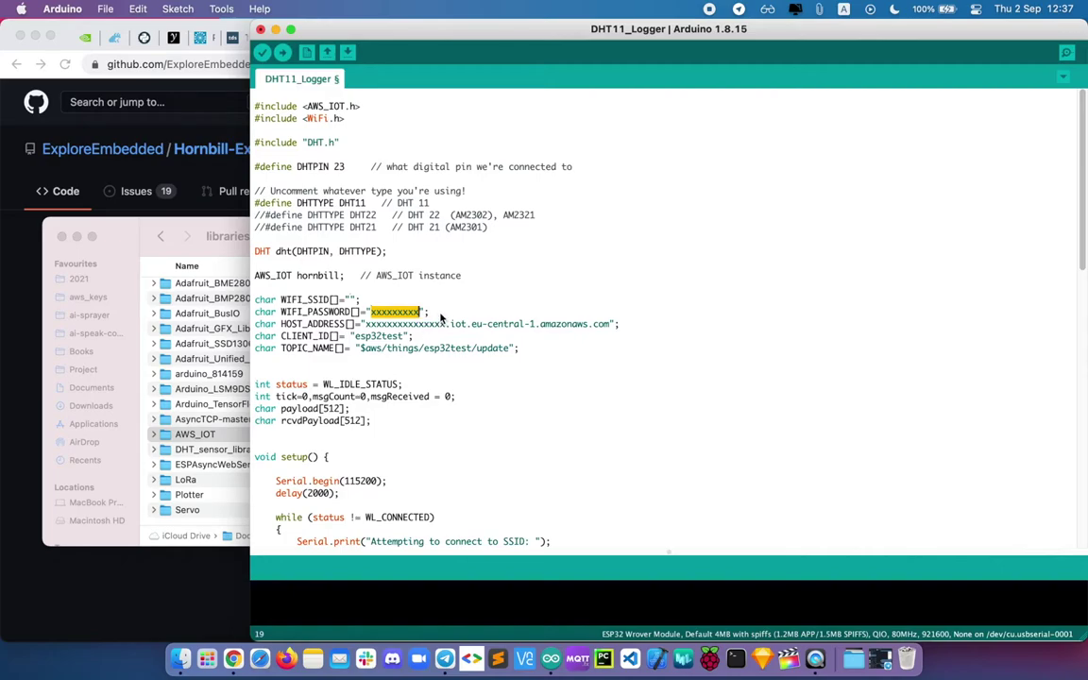
{"action": "type", "text": "dcs"}
{"action": "key", "text": "BackSpace"}
{"action": "key", "text": "BackSpace"}
{"action": "key", "text": "BackSpace"}
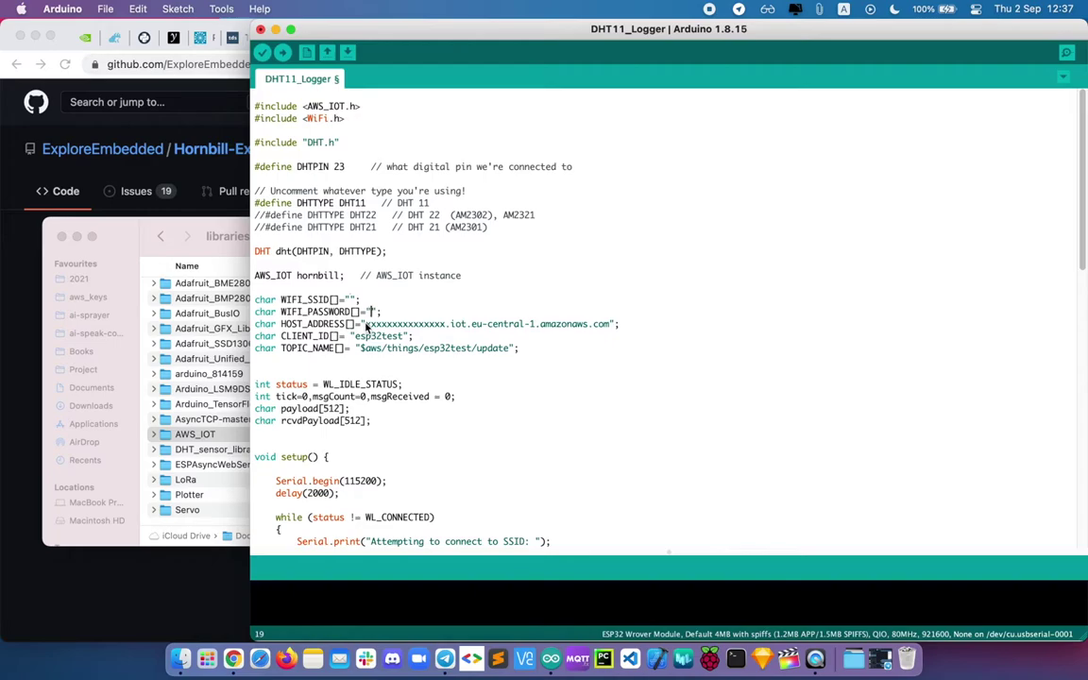
{"action": "left_click_drag", "start_coordinate": [366, 325], "coordinate": [611, 329]}
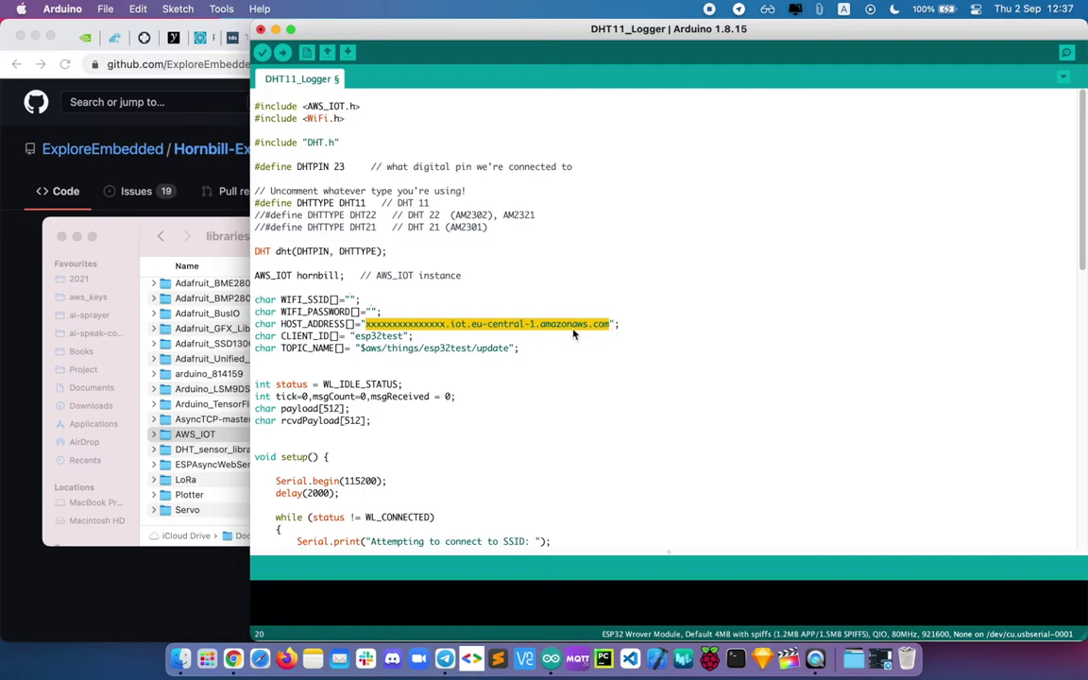
Step: Inspect the HOST_ADDRESS placeholder and esp32test client ID, then show AWS IoT Policies in Chrome
{"action": "left_click", "coordinate": [446, 329]}
{"action": "mouse_move", "coordinate": [446, 327]}
{"action": "left_mouse_down"}
{"action": "mouse_move", "coordinate": [367, 325]}
{"action": "mouse_move", "coordinate": [446, 330]}
{"action": "left_mouse_up"}
{"action": "left_click", "coordinate": [367, 328]}
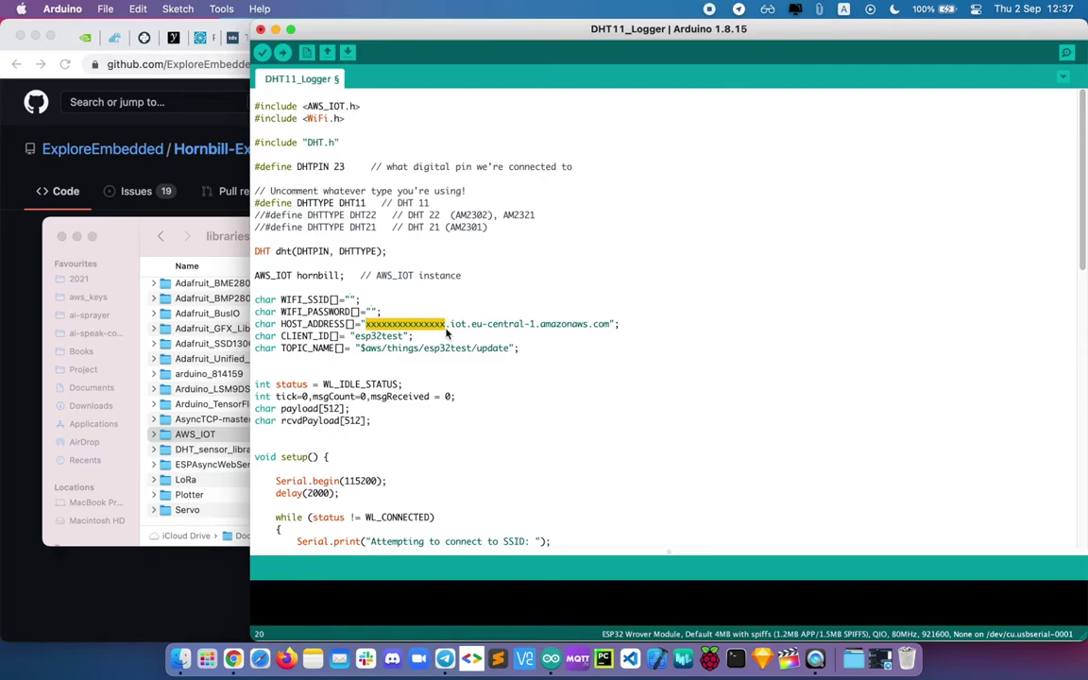
{"action": "left_click", "coordinate": [356, 339]}
{"action": "left_click_drag", "start_coordinate": [357, 339], "coordinate": [403, 342]}
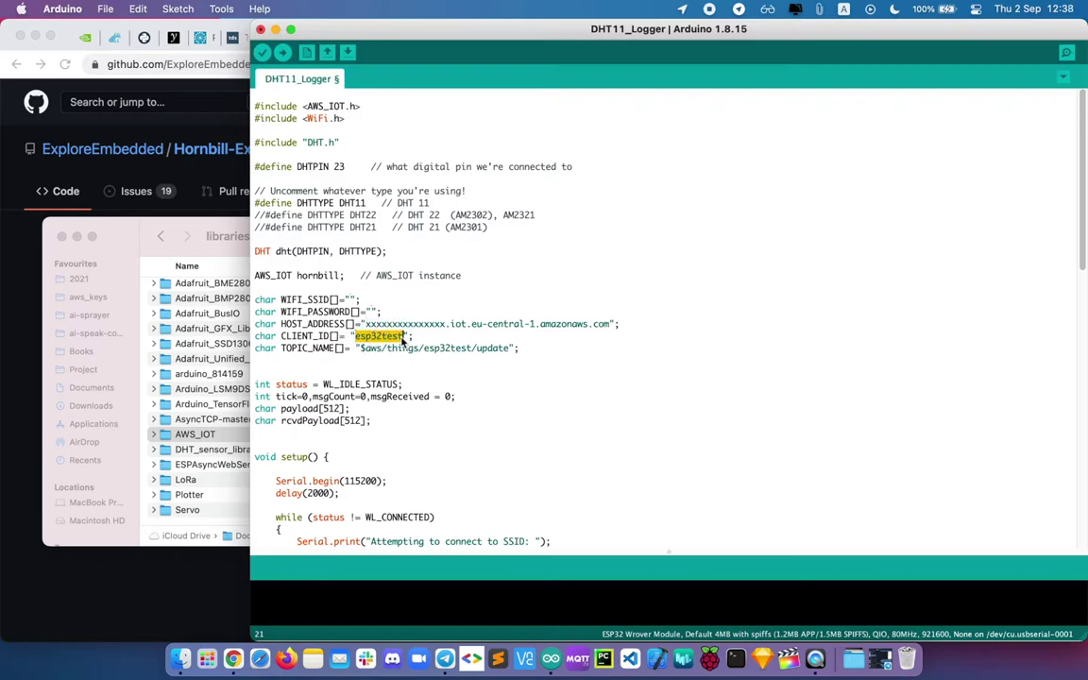
{"action": "left_click", "coordinate": [80, 571]}
{"action": "left_click", "coordinate": [427, 38]}
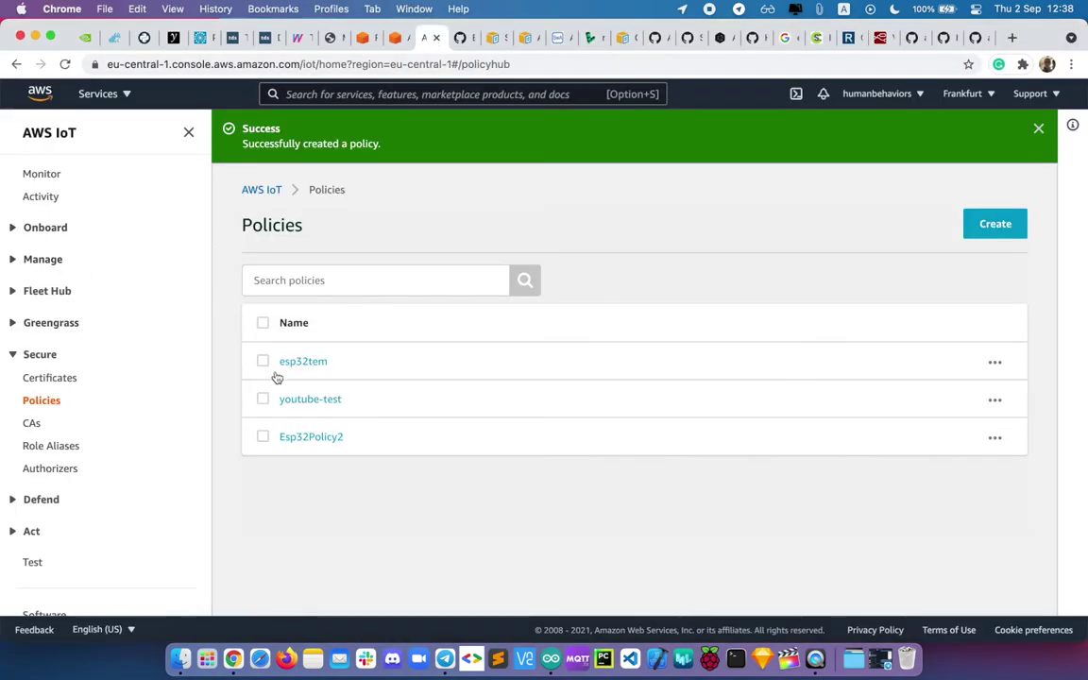
Step: View the Things list under Manage in AWS IoT, then return to the Arduino sketch
{"action": "left_click", "coordinate": [52, 265]}
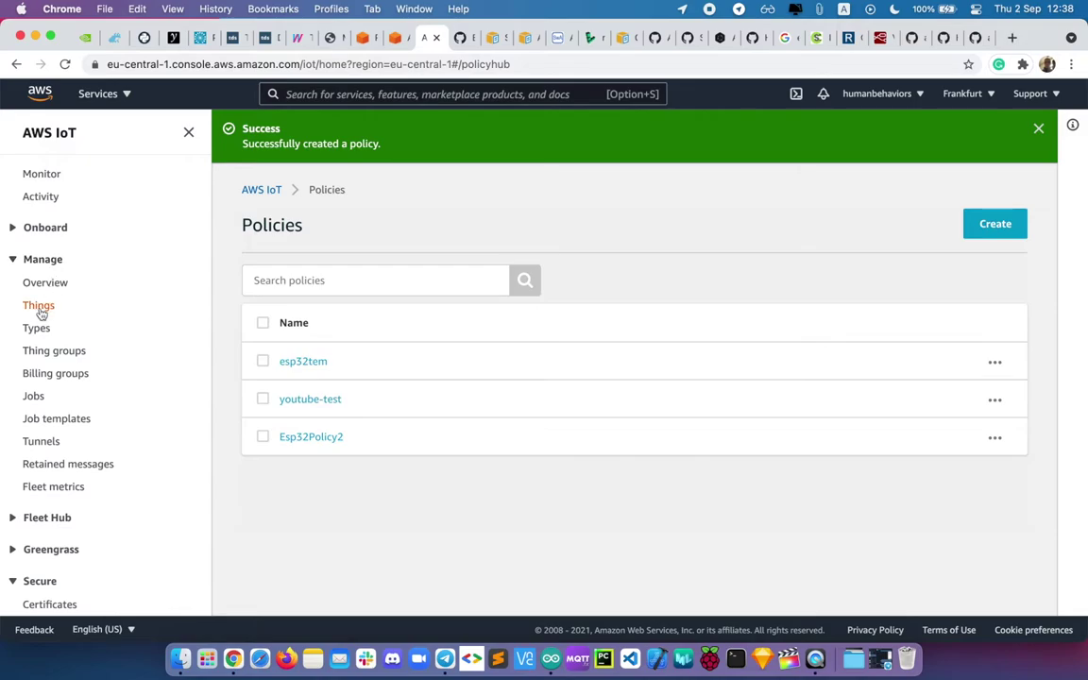
{"action": "left_click", "coordinate": [39, 307]}
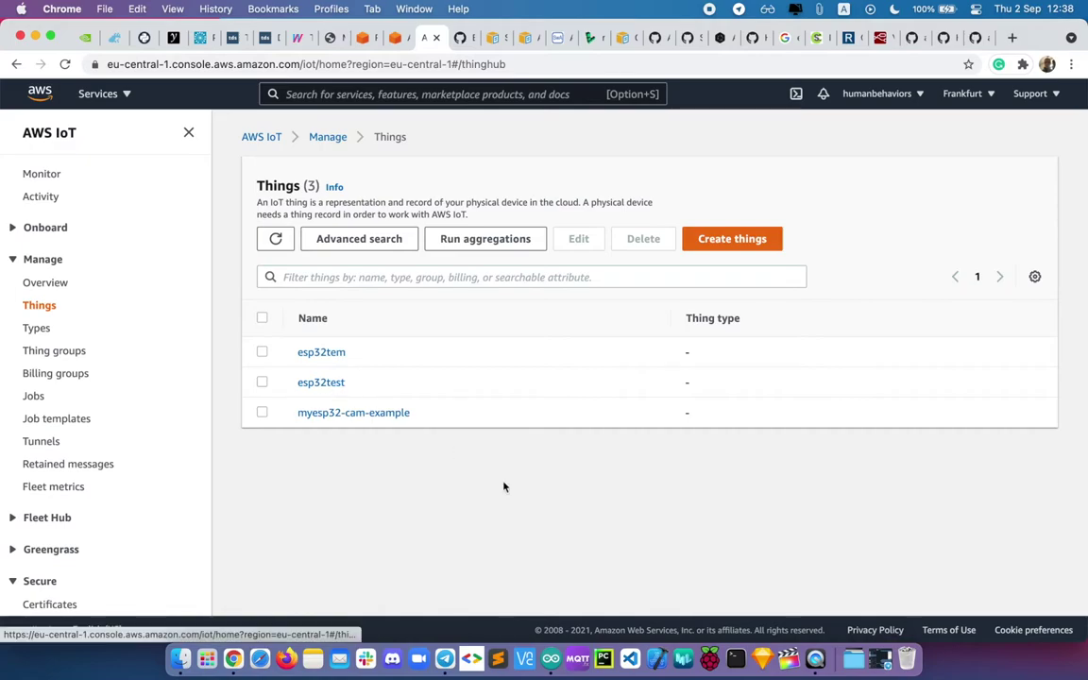
{"action": "left_click", "coordinate": [551, 659]}
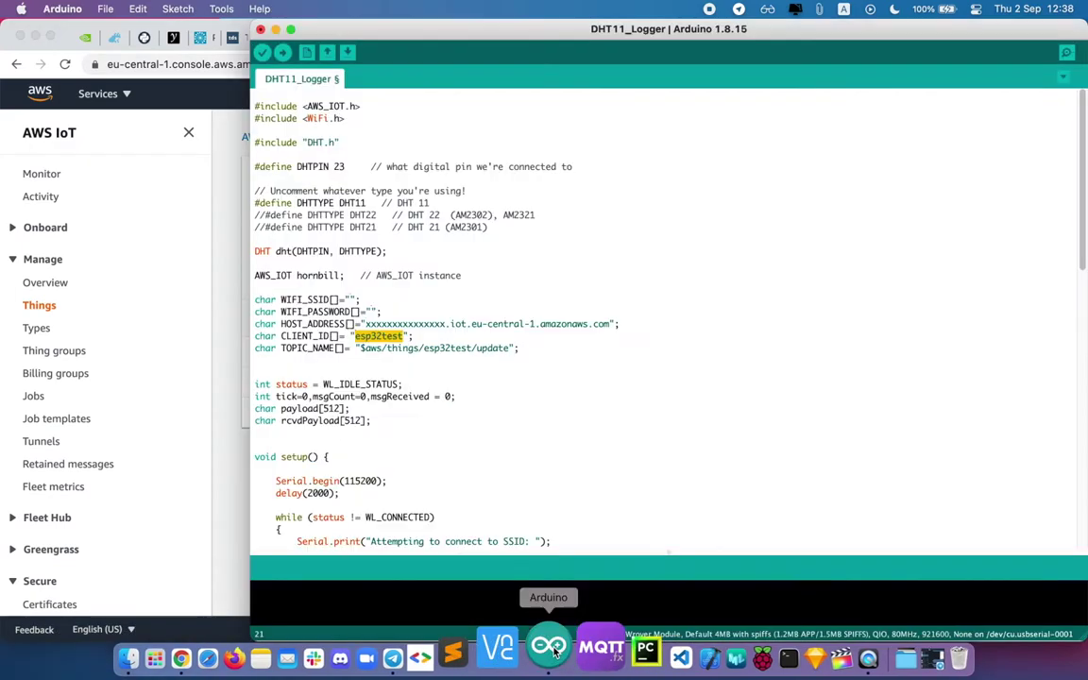
Step: Highlight the topic $aws/things/esp32test/update in the sketch, then return to the AWS IoT Things list
{"action": "left_click", "coordinate": [409, 337]}
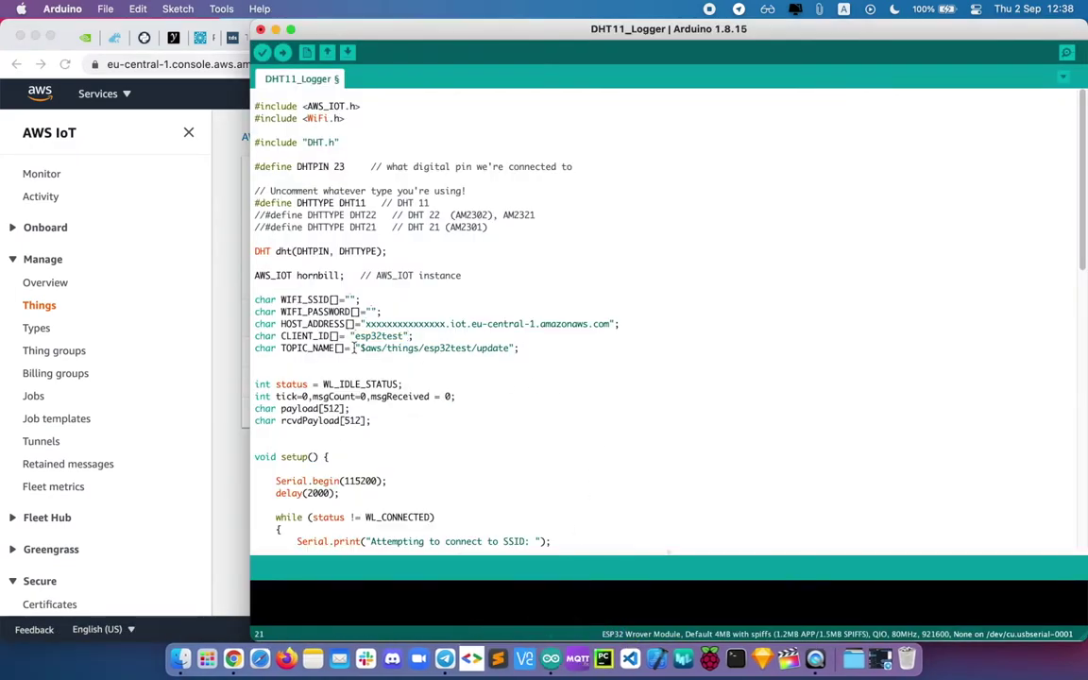
{"action": "left_click", "coordinate": [366, 348]}
{"action": "left_click_drag", "start_coordinate": [367, 349], "coordinate": [511, 349]}
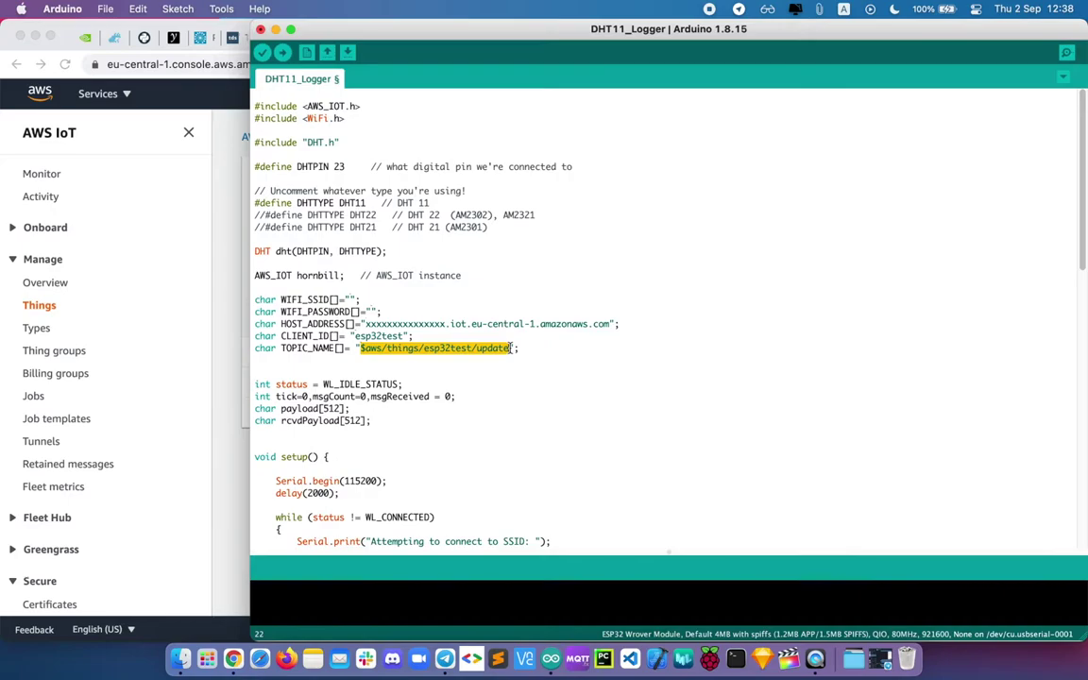
{"action": "left_click", "coordinate": [237, 459]}
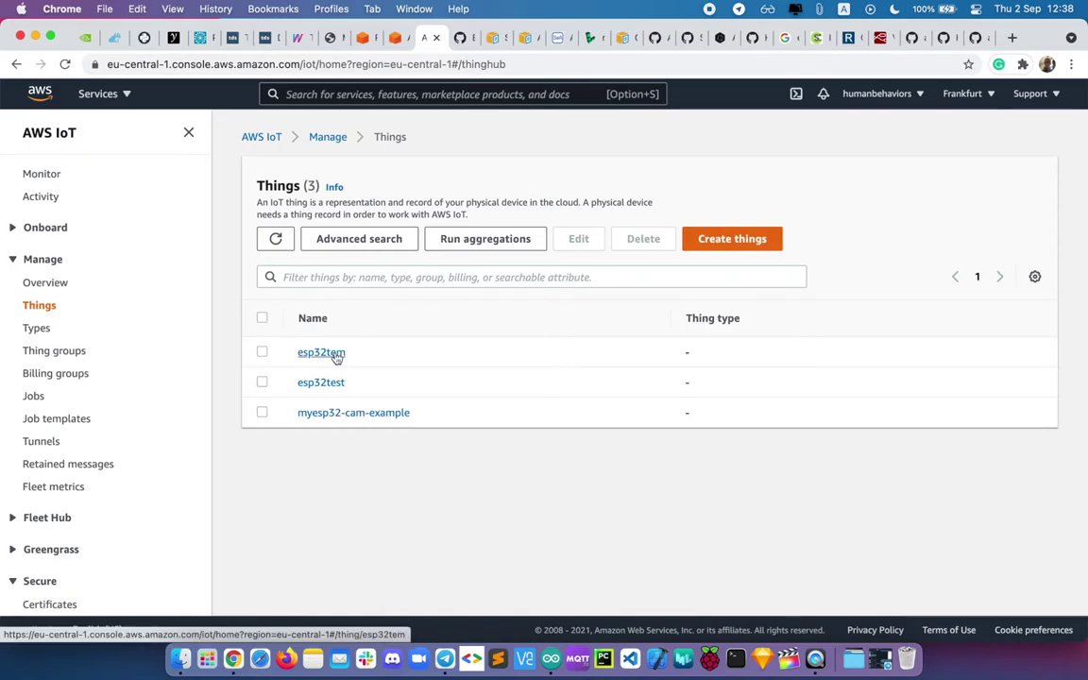
Step: Check esp32tem's Device Shadows tab, which shows no shadows, then return to the Arduino sketch
{"action": "left_click", "coordinate": [335, 353]}
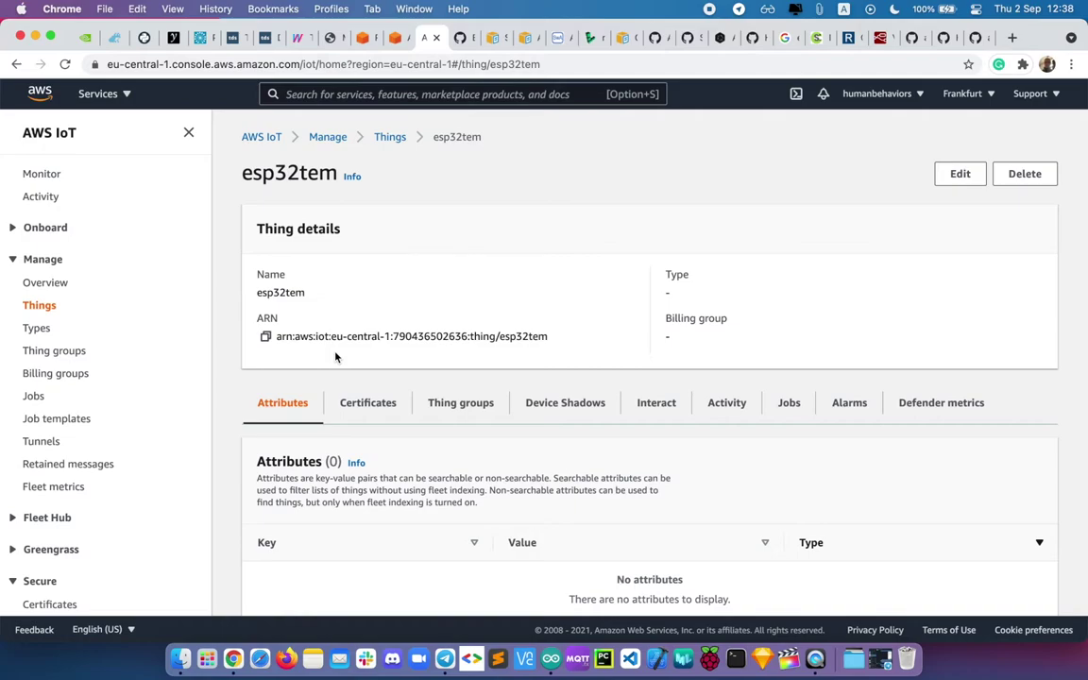
{"action": "scroll", "coordinate": [335, 357], "scroll_direction": "down", "scroll_amount": 1}
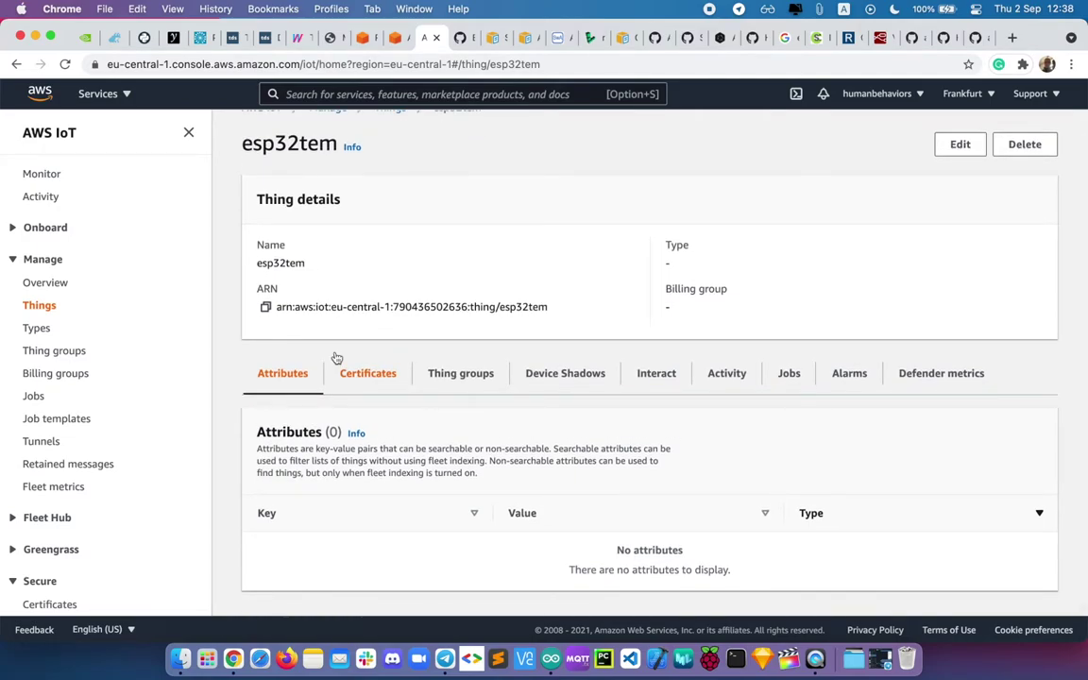
{"action": "left_click", "coordinate": [588, 379]}
{"action": "scroll", "coordinate": [588, 380], "scroll_direction": "down", "scroll_amount": 1}
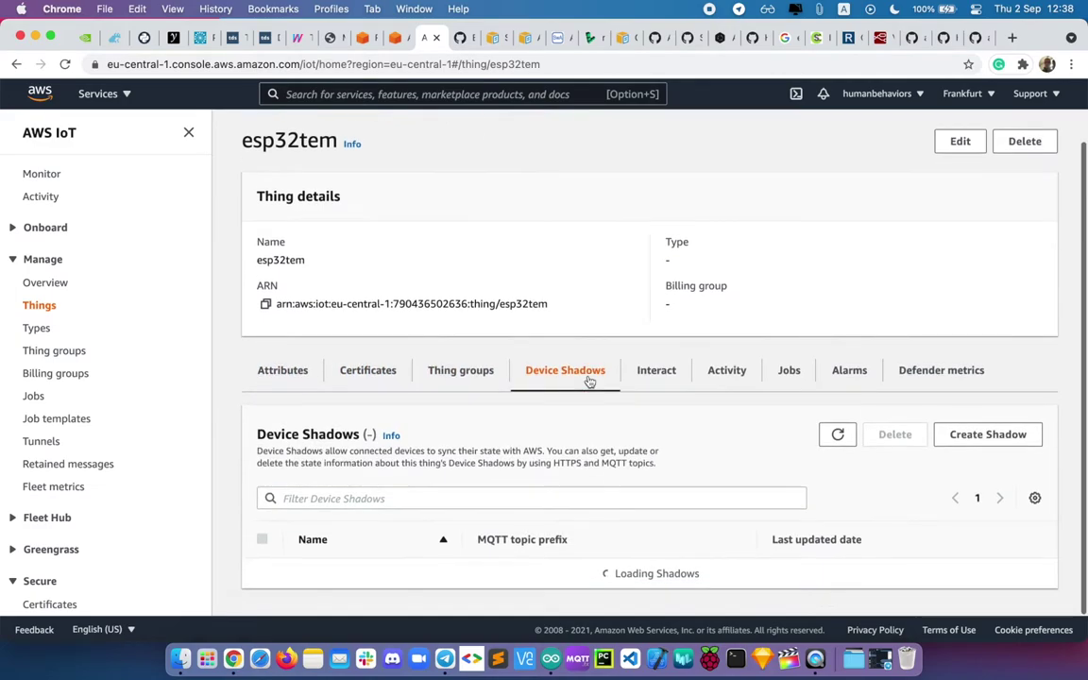
{"action": "scroll", "coordinate": [716, 489], "scroll_direction": "down", "scroll_amount": 2}
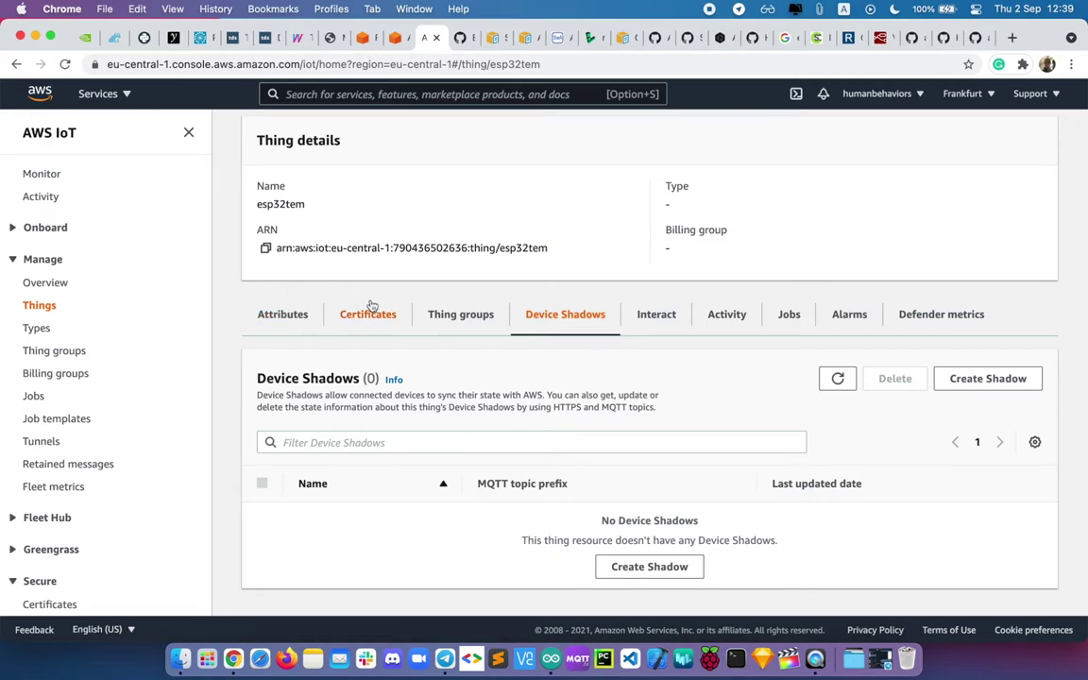
{"action": "left_click", "coordinate": [558, 659]}
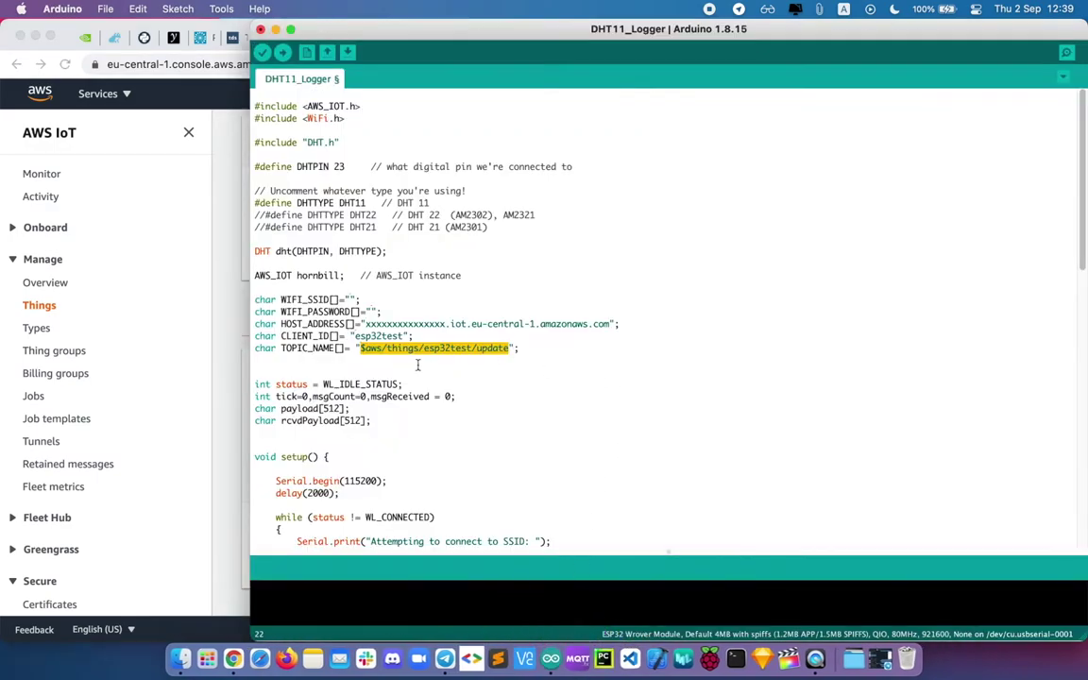
{"action": "left_click", "coordinate": [456, 313]}
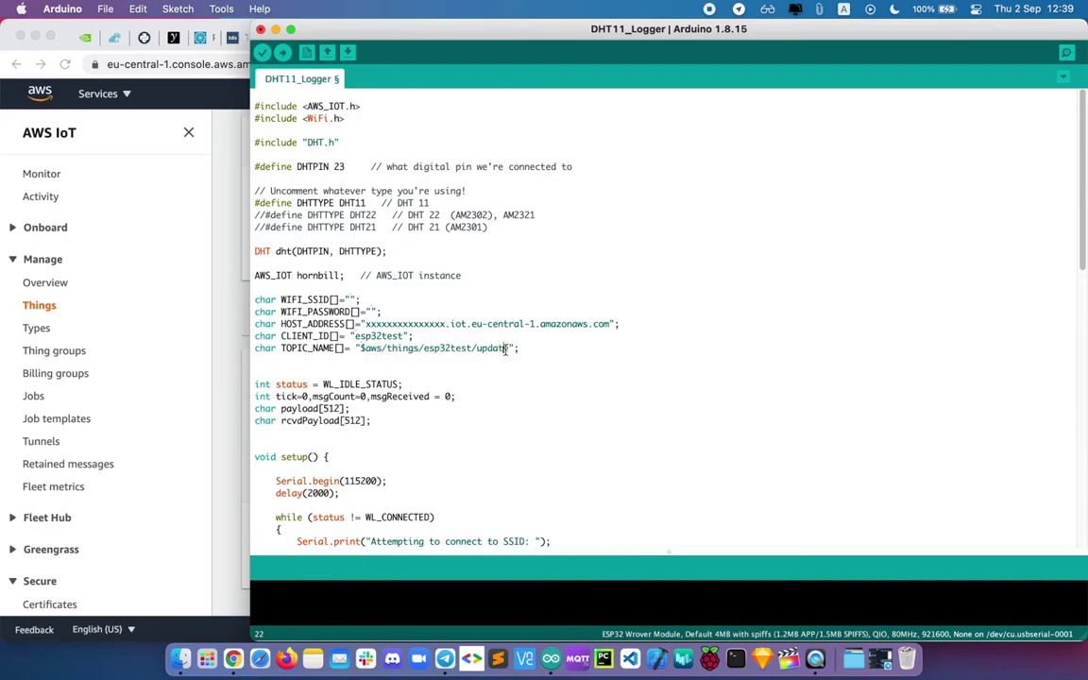
{"action": "scroll", "coordinate": [497, 411], "scroll_direction": "down", "scroll_amount": 4}
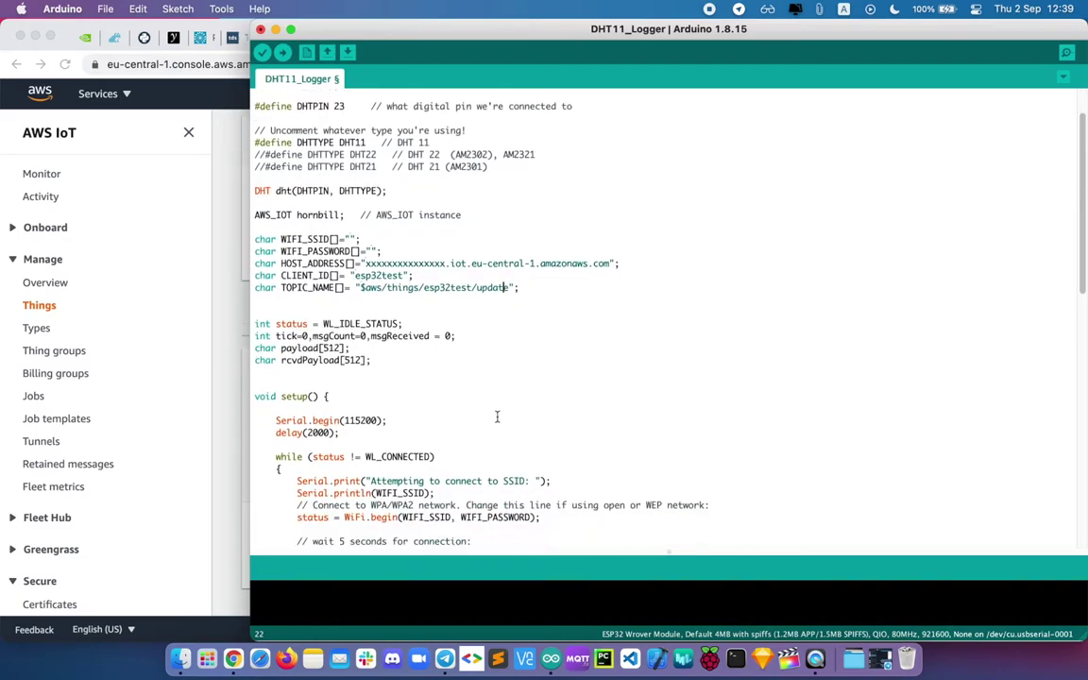
{"action": "scroll", "coordinate": [497, 416], "scroll_direction": "down", "scroll_amount": 7}
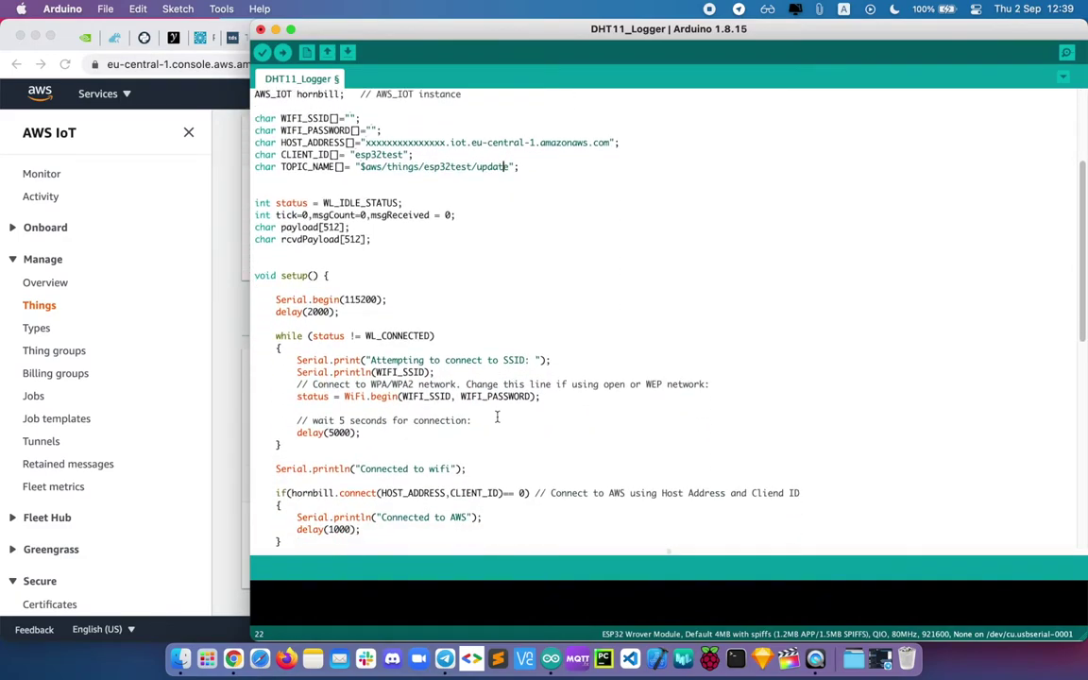
{"action": "scroll", "coordinate": [497, 416], "scroll_direction": "down", "scroll_amount": 8}
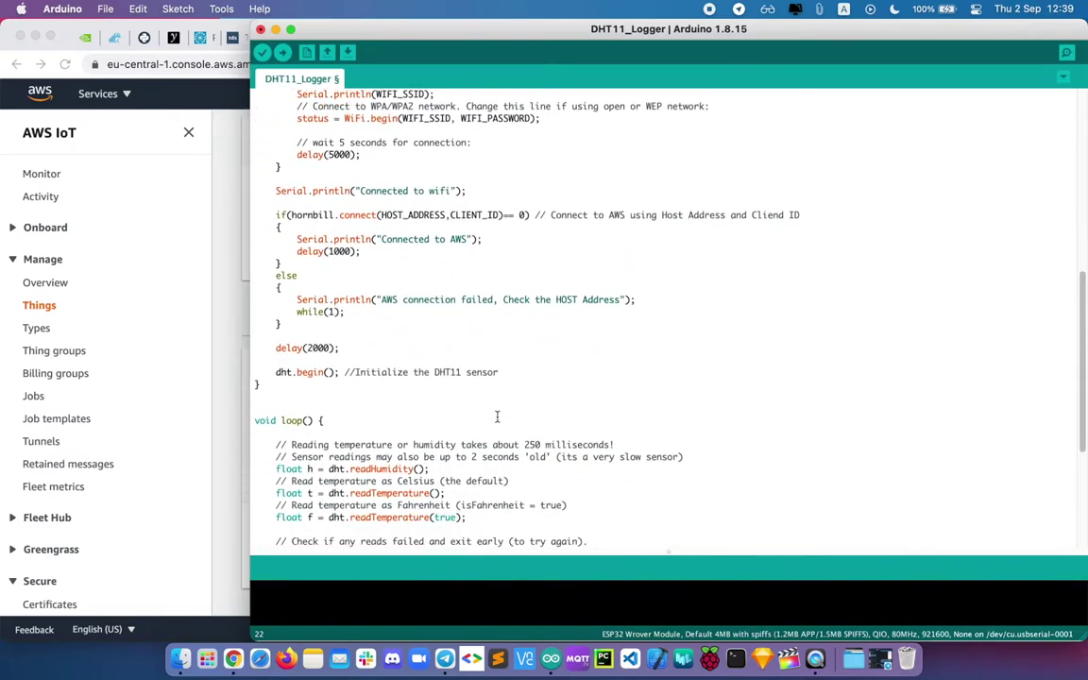
{"action": "scroll", "coordinate": [497, 417], "scroll_direction": "down", "scroll_amount": 10}
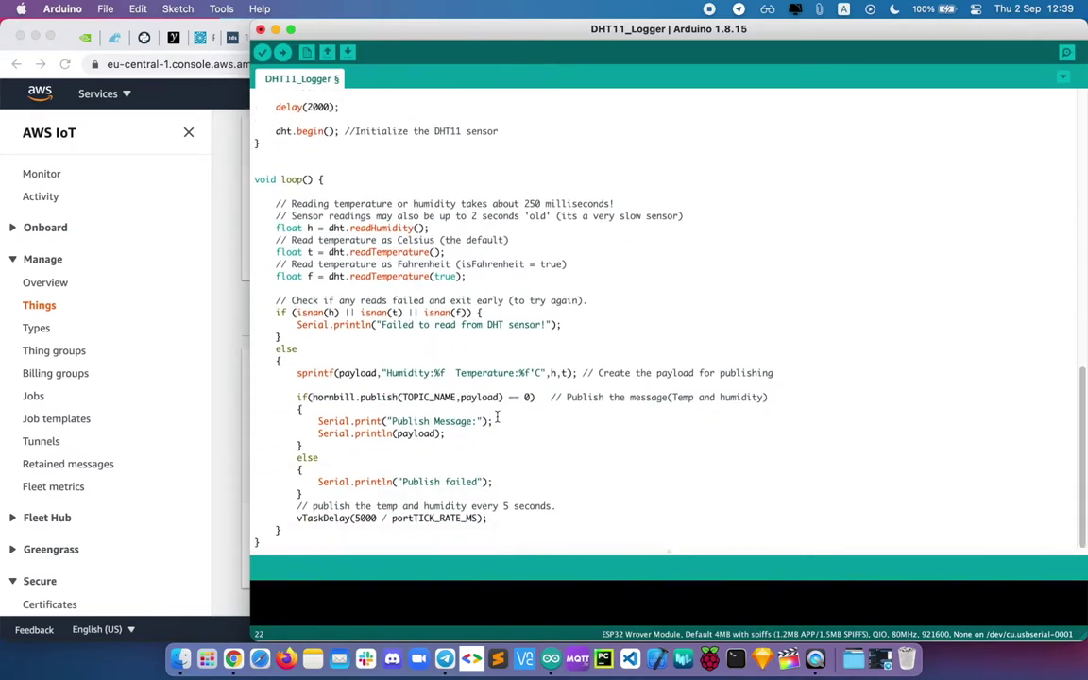
{"action": "scroll", "coordinate": [497, 417], "scroll_direction": "up", "scroll_amount": 20}
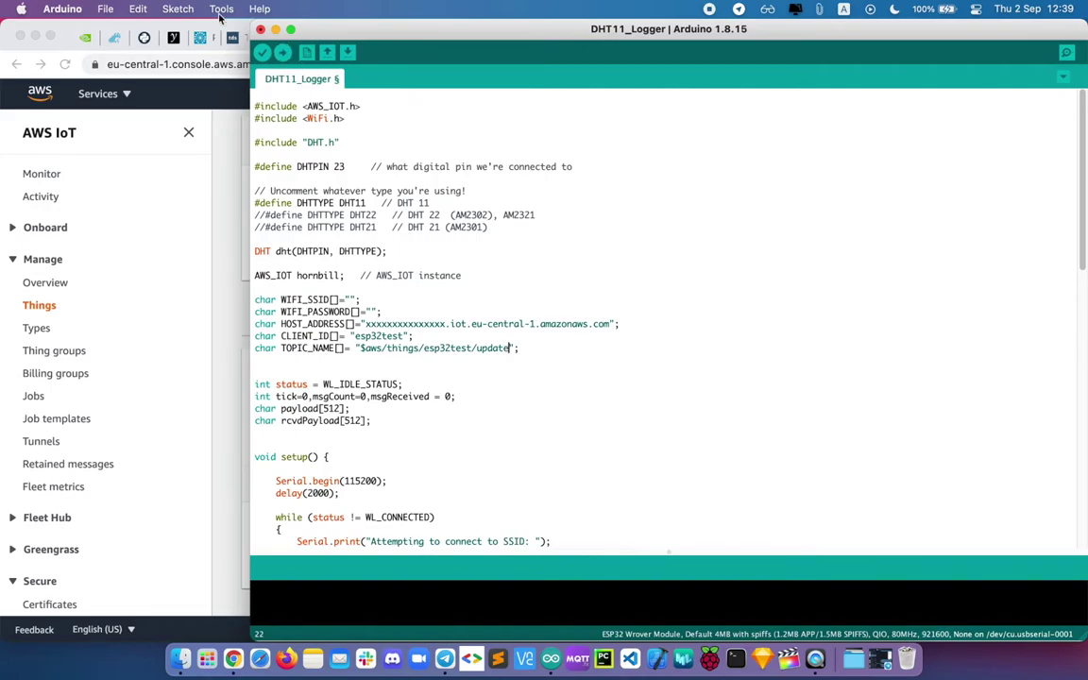
{"action": "left_click", "coordinate": [219, 9]}
{"action": "mouse_move", "coordinate": [308, 251]}
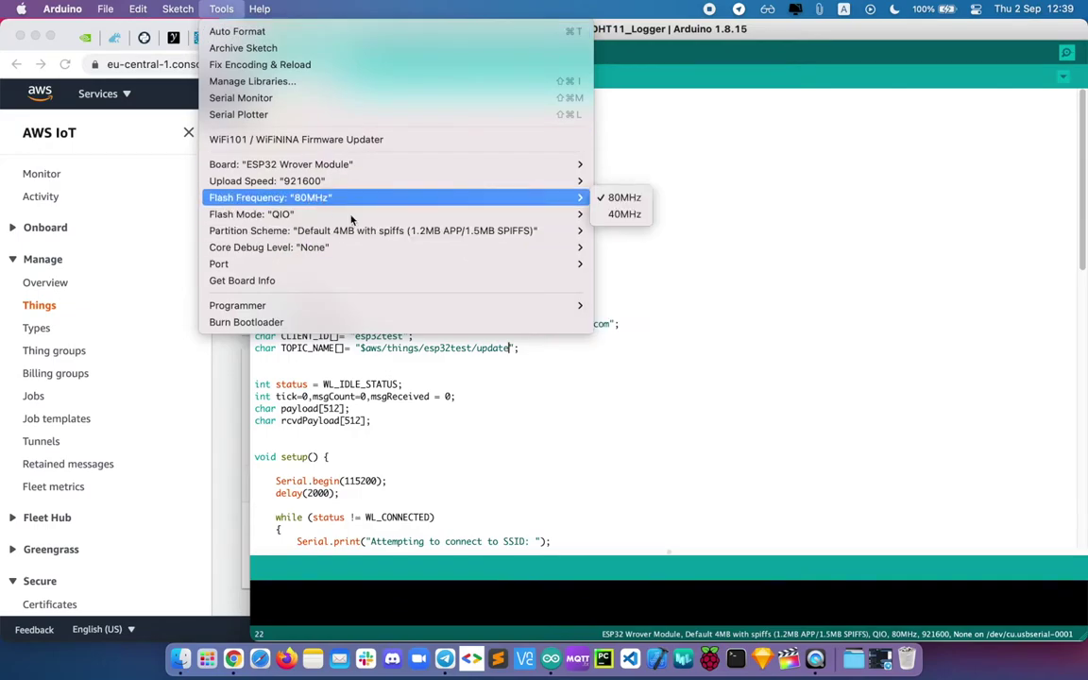
{"action": "left_click", "coordinate": [669, 414]}
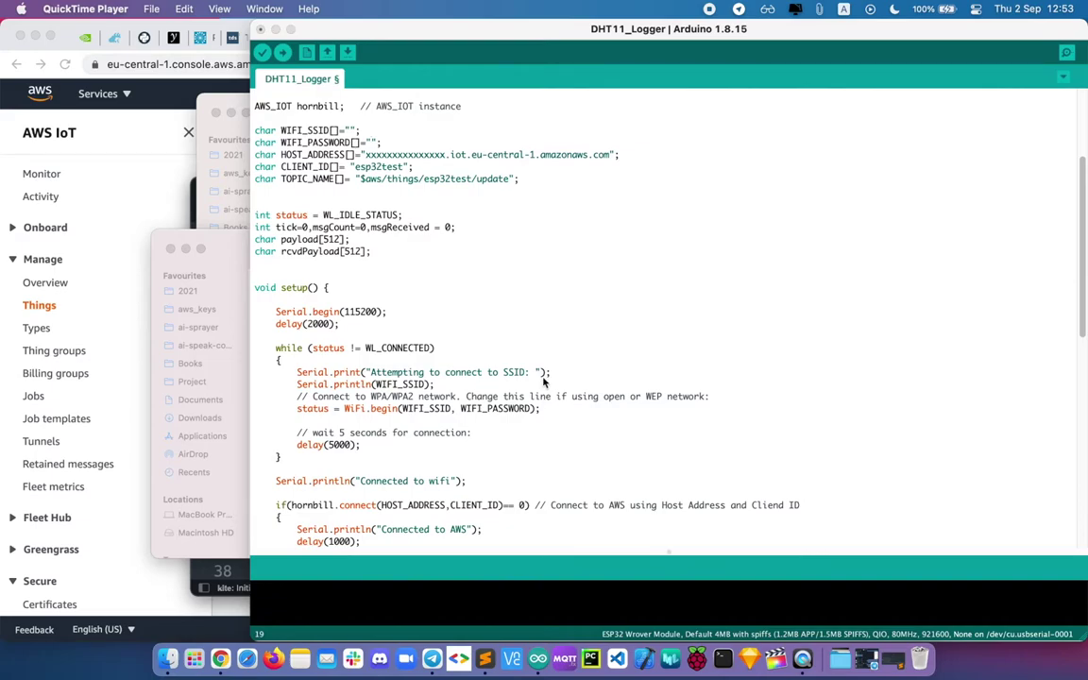
Step: Confirm ESP32 Wrover Module as the target board in the Tools menu
{"action": "left_click", "coordinate": [263, 9]}
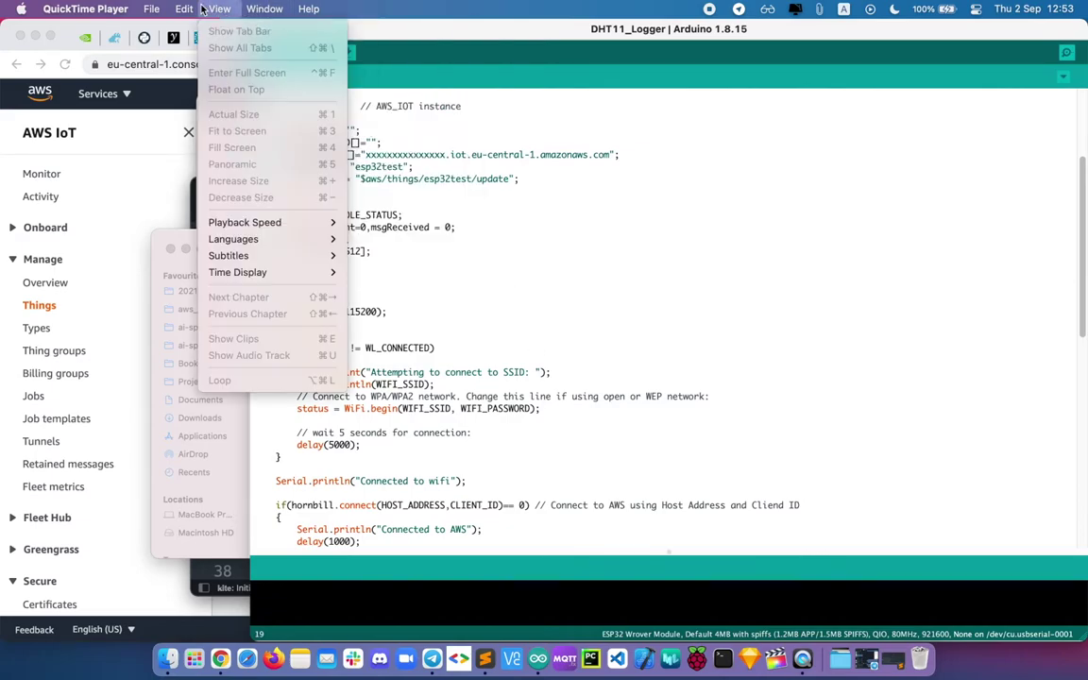
{"action": "left_click", "coordinate": [528, 309]}
{"action": "left_click", "coordinate": [567, 276]}
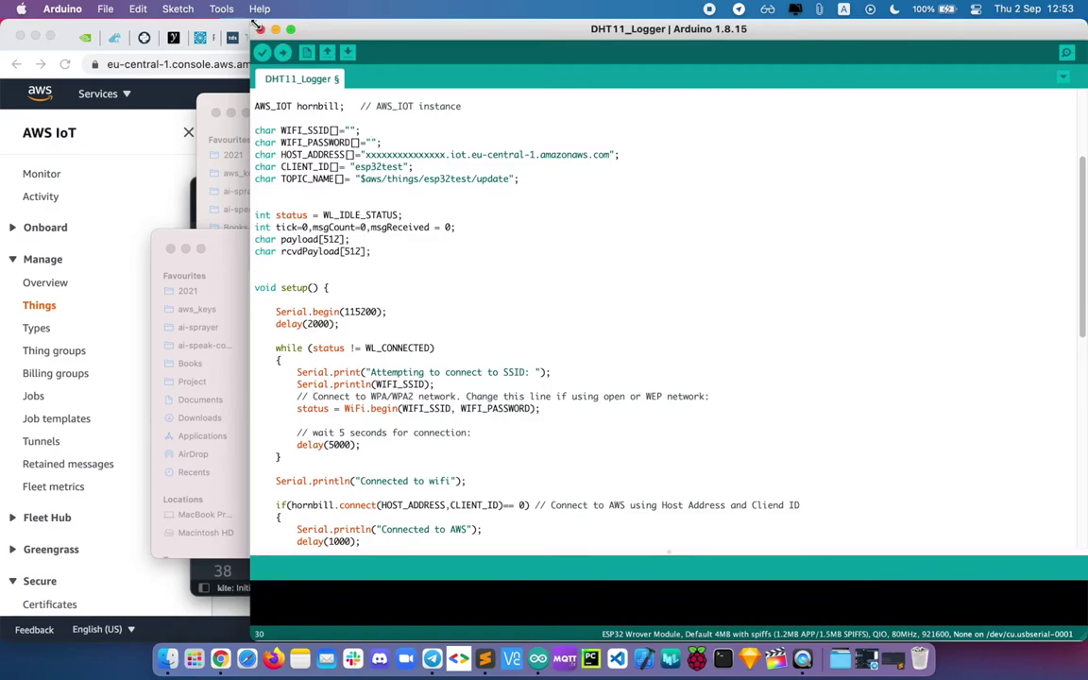
{"action": "left_click", "coordinate": [224, 10]}
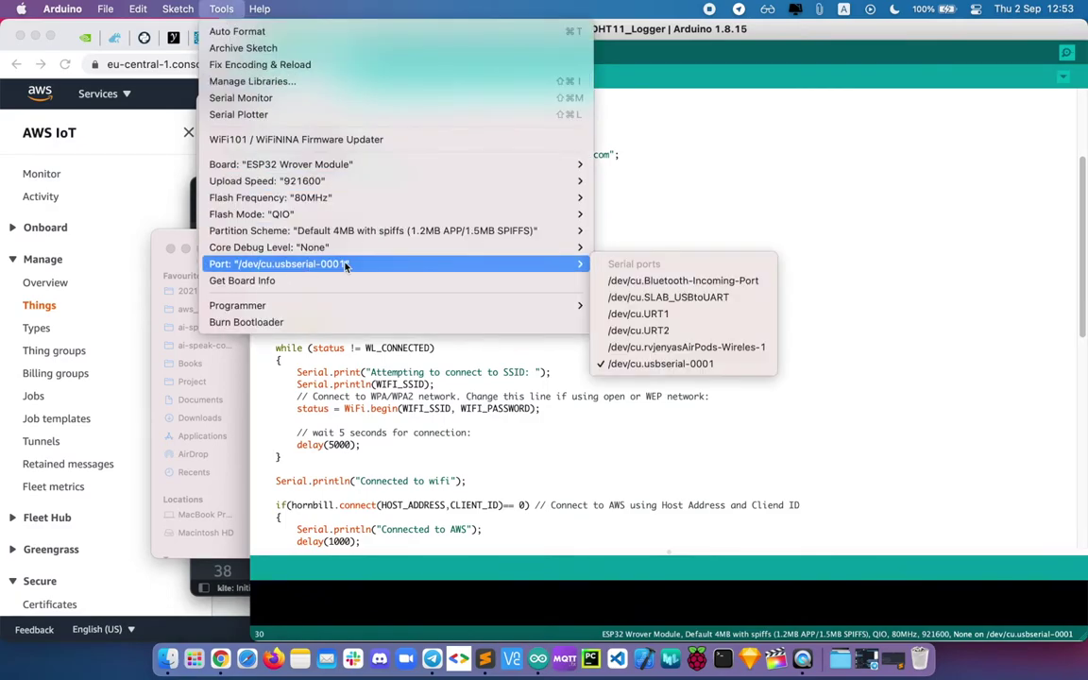
{"action": "mouse_move", "coordinate": [416, 168]}
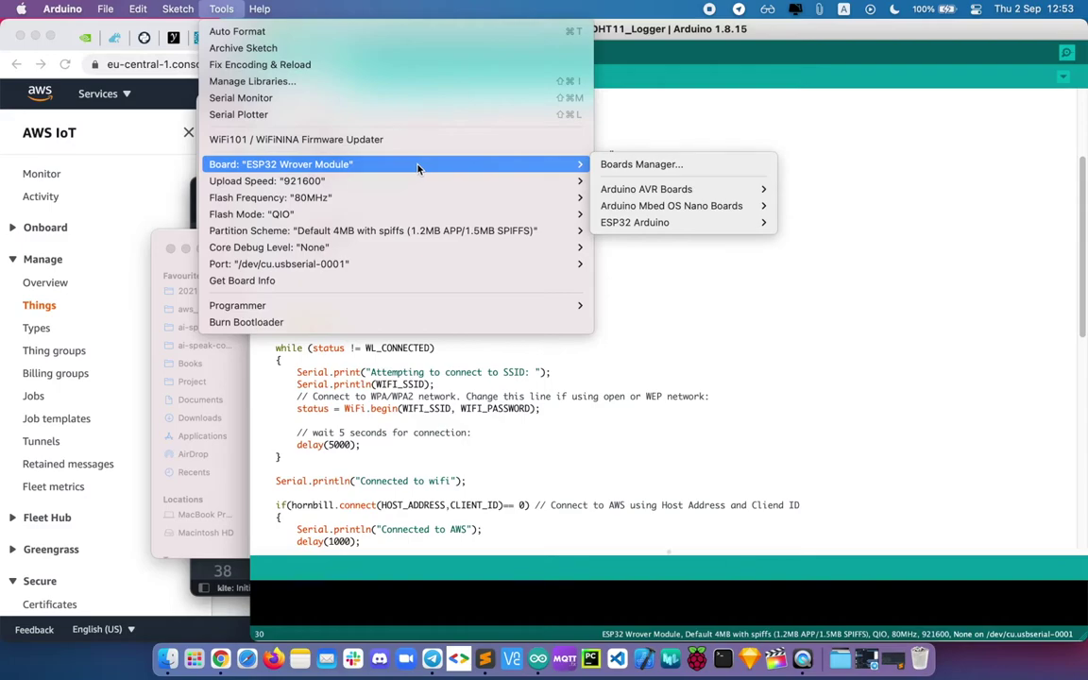
{"action": "mouse_move", "coordinate": [624, 222]}
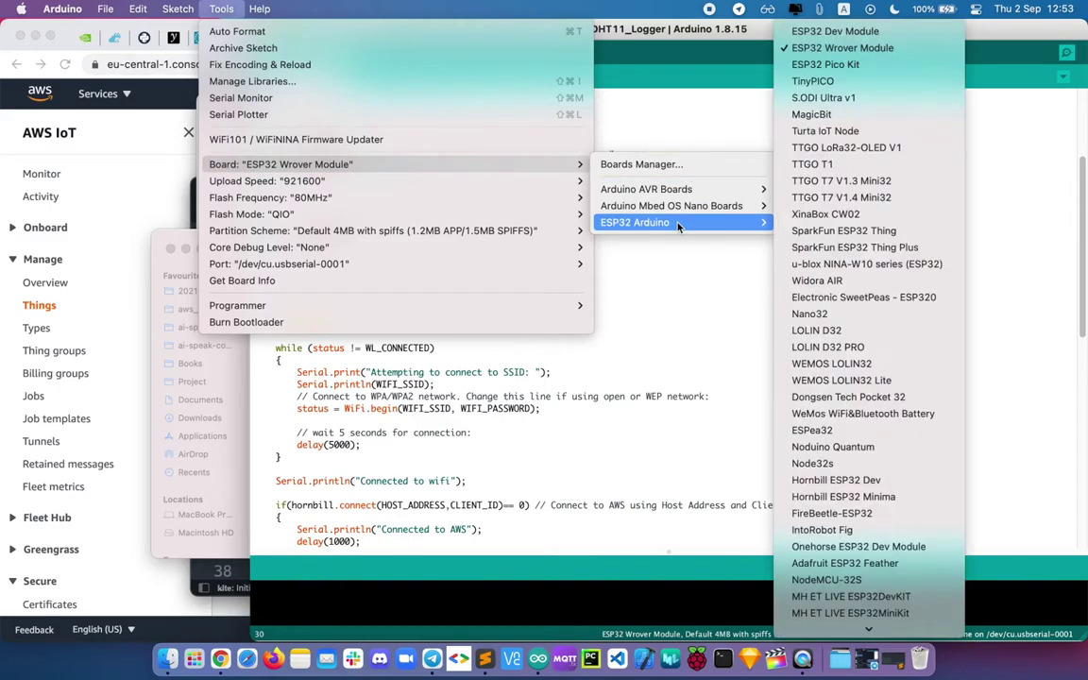
{"action": "left_click", "coordinate": [833, 38]}
Step: Choose /dev/cu.usbserial-0001 as the upload port under Tools > Port
{"action": "left_click", "coordinate": [259, 8]}
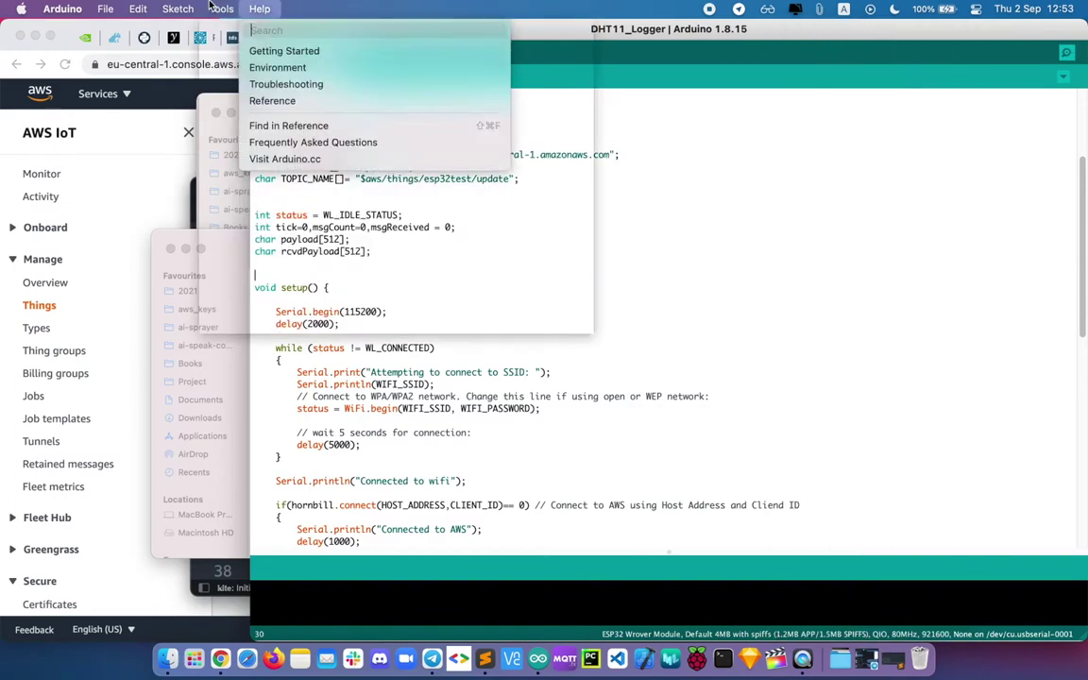
{"action": "mouse_move", "coordinate": [221, 9]}
{"action": "mouse_move", "coordinate": [331, 163]}
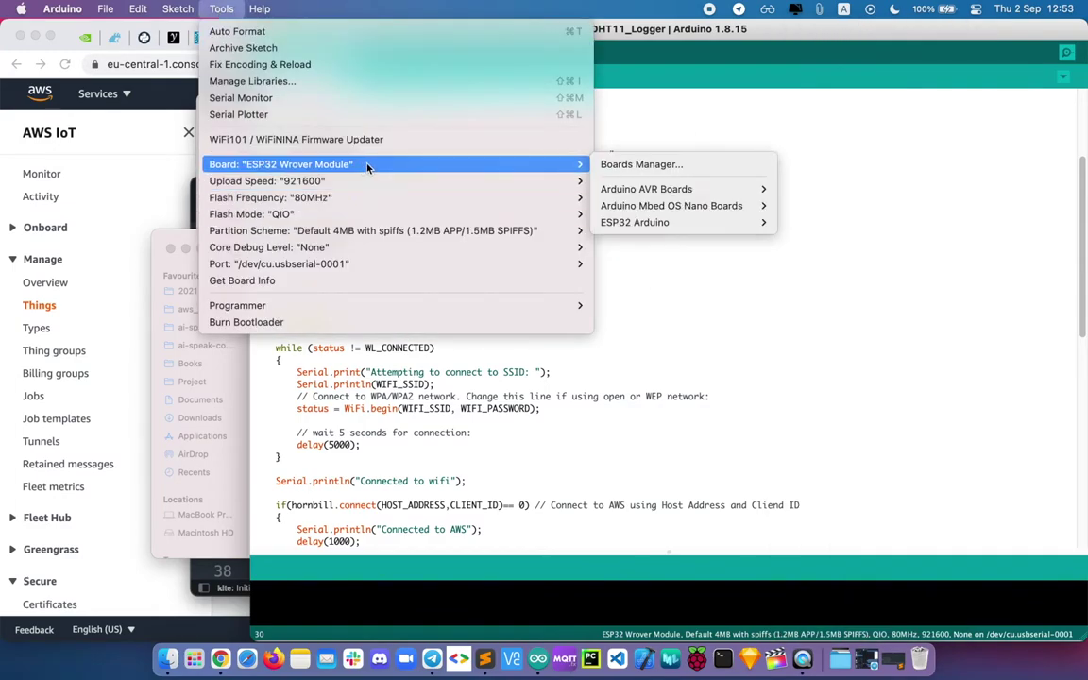
{"action": "mouse_move", "coordinate": [660, 227]}
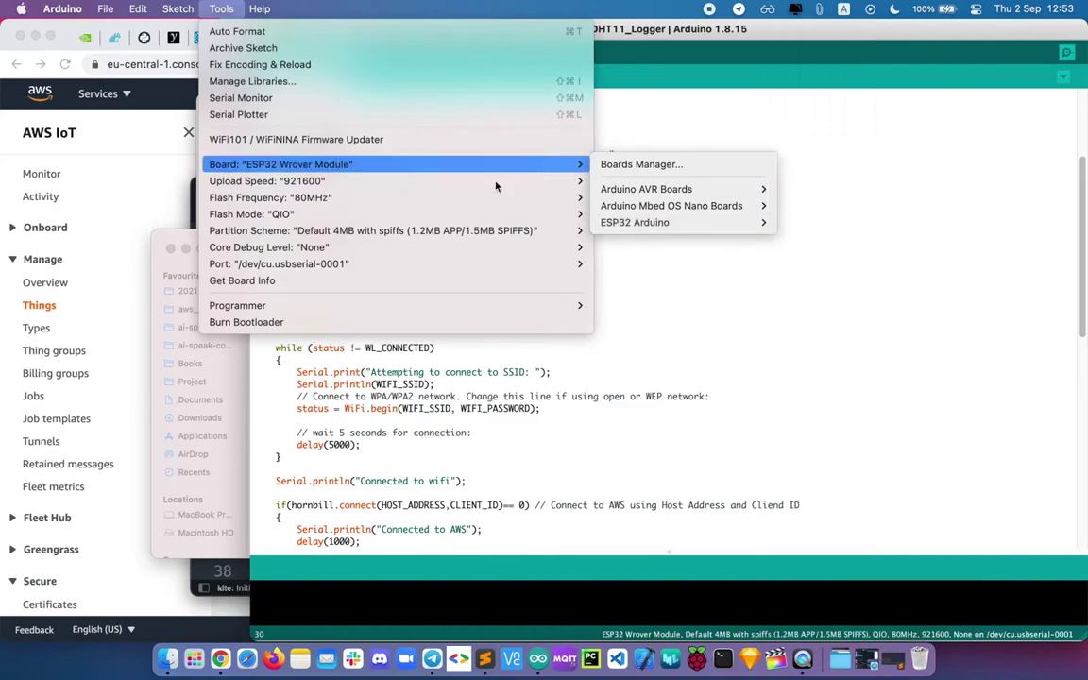
{"action": "mouse_move", "coordinate": [318, 182]}
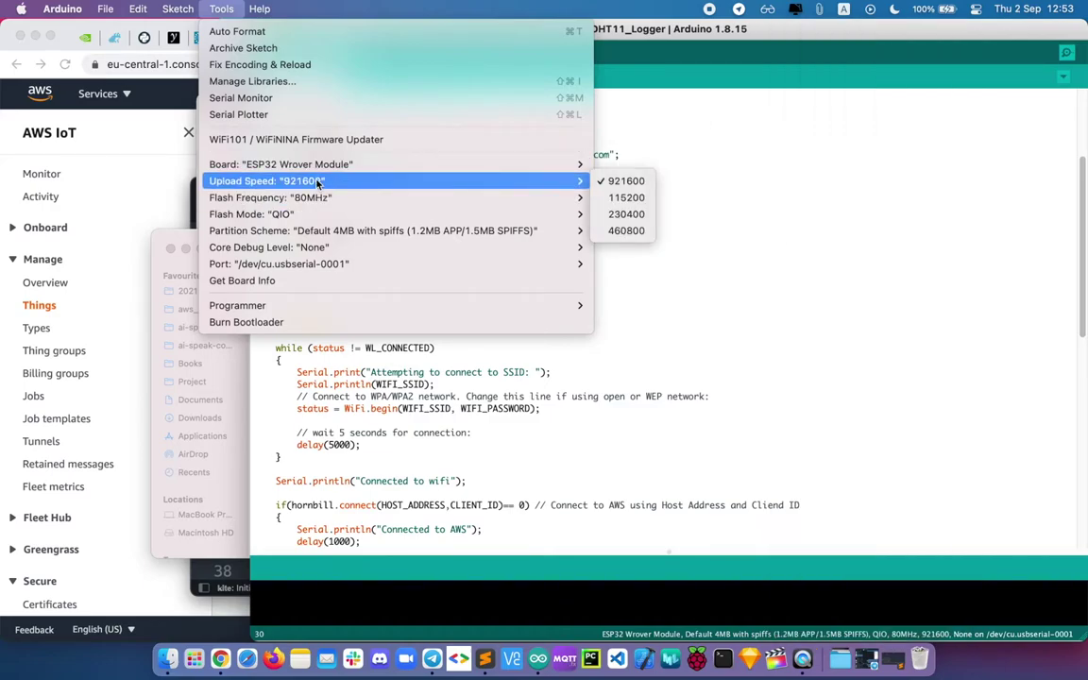
{"action": "mouse_move", "coordinate": [430, 269]}
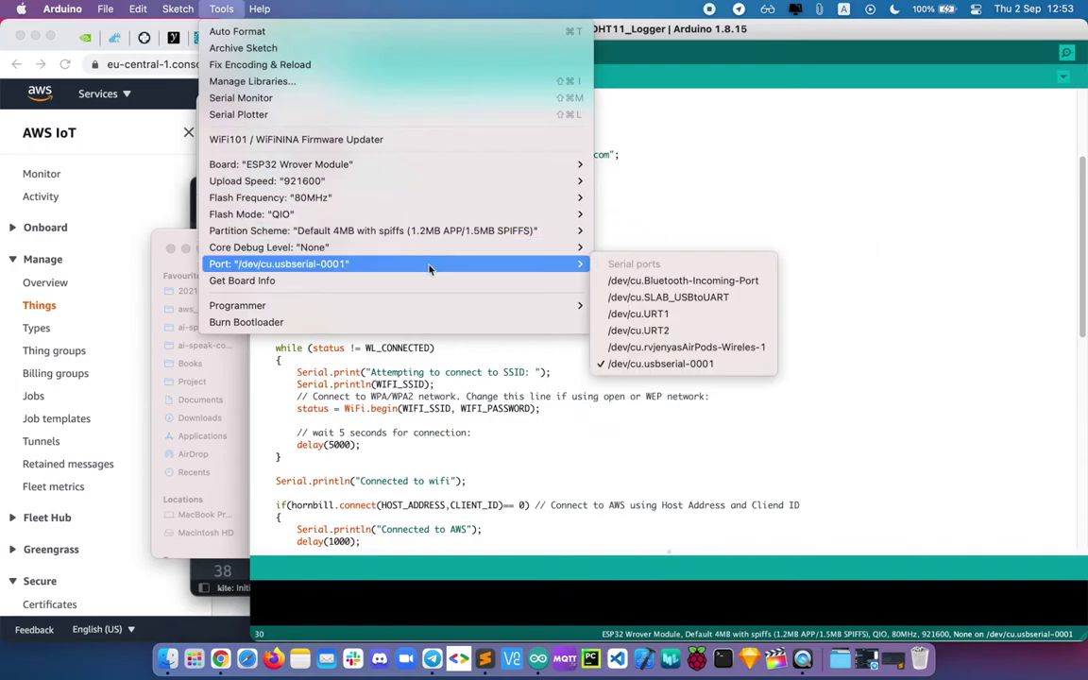
{"action": "left_click", "coordinate": [429, 407]}
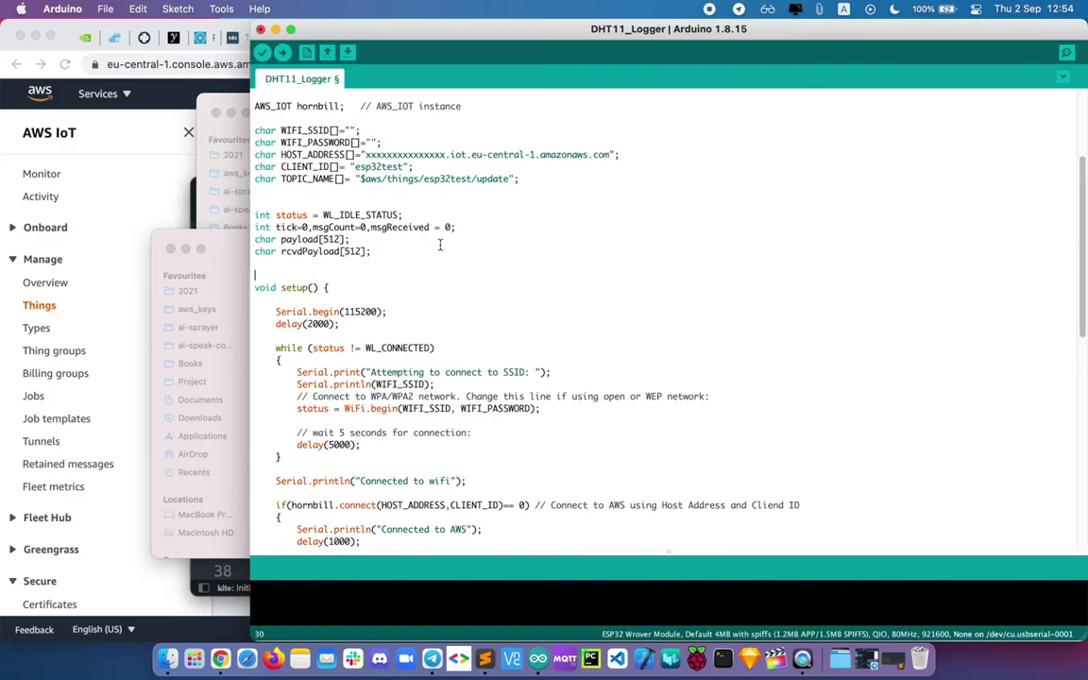
Step: Minimize Arduino IDE and open the sert certificates folder in Finder, widening the file names
{"action": "left_click", "coordinate": [275, 29]}
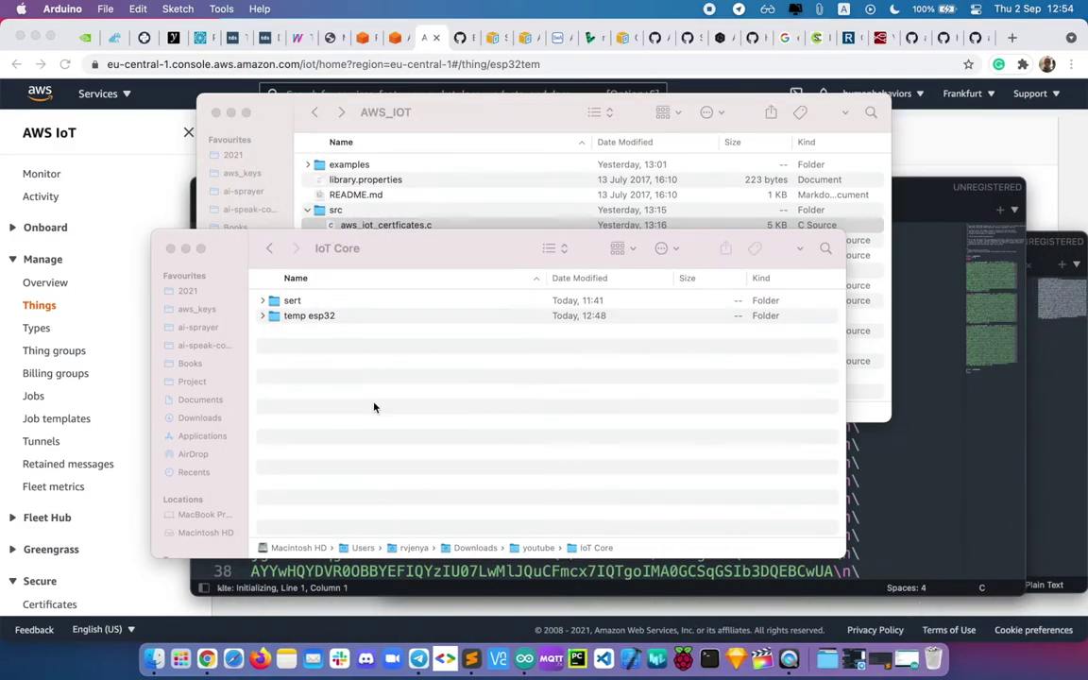
{"action": "left_click", "coordinate": [337, 361]}
{"action": "double_click", "coordinate": [273, 304]}
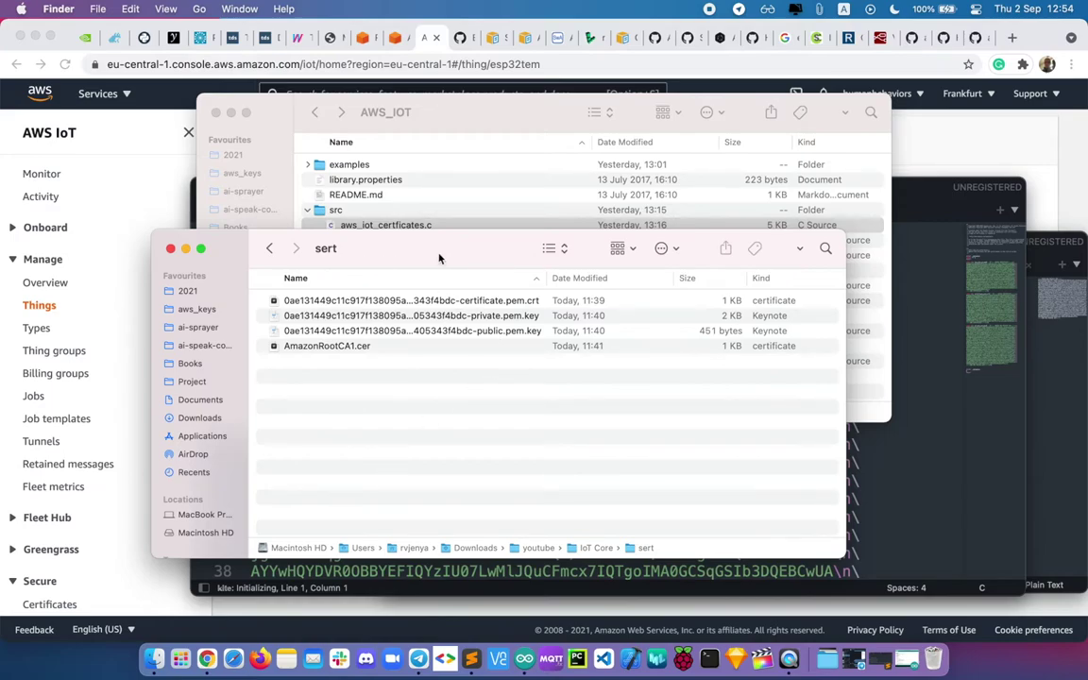
{"action": "left_click_drag", "start_coordinate": [440, 257], "coordinate": [365, 301]}
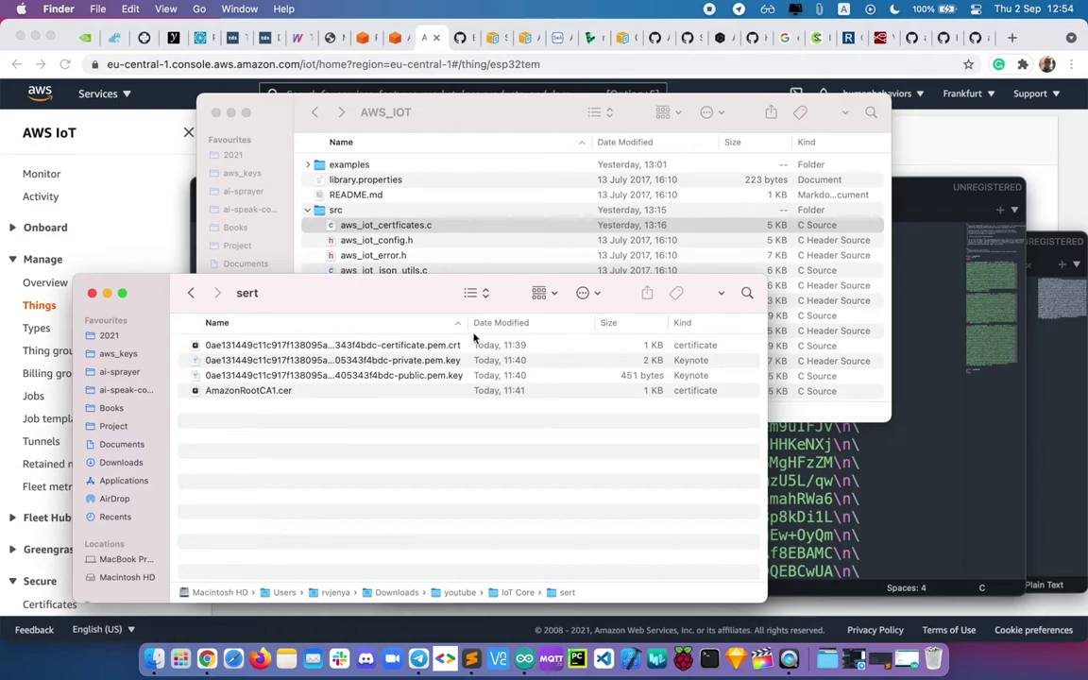
{"action": "left_click_drag", "start_coordinate": [467, 327], "coordinate": [491, 324]}
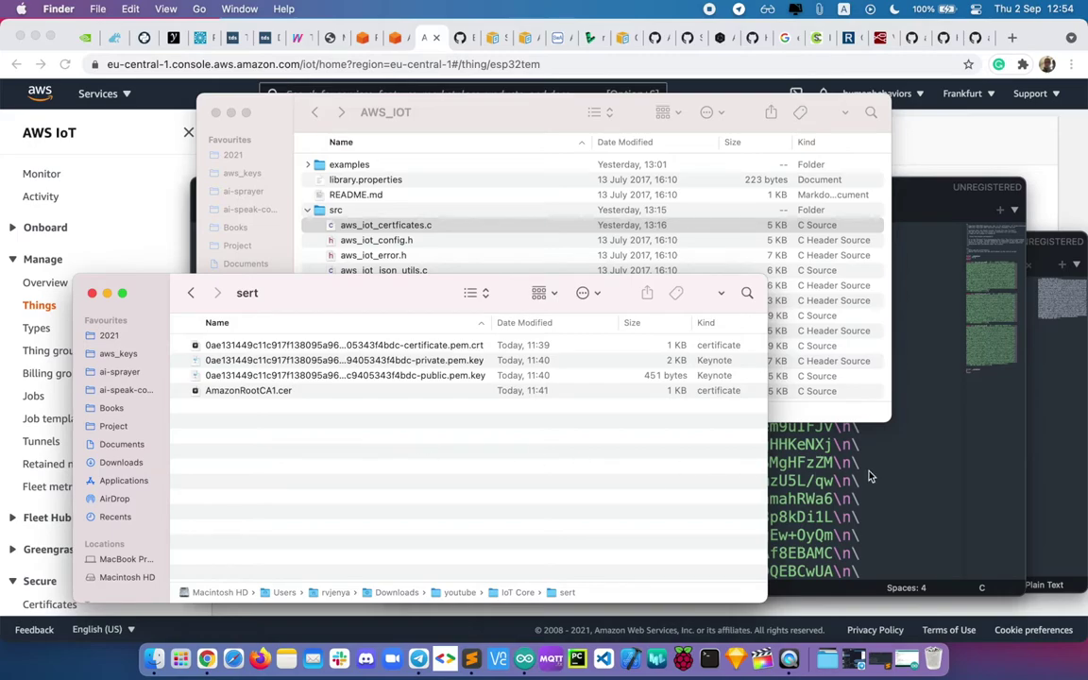
Step: Check the private key and certificate file names, then drag AmazonRootCA1.cer into Sublime Text
{"action": "key", "text": "super+Tab"}
{"action": "left_click", "coordinate": [161, 310]}
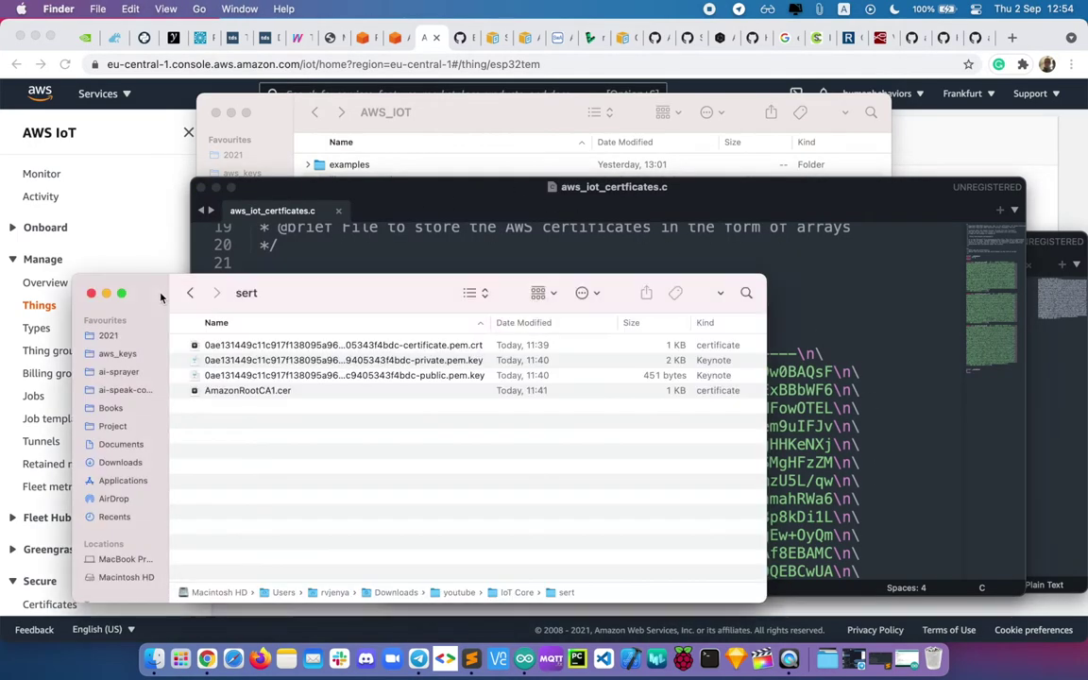
{"action": "left_click", "coordinate": [425, 362]}
{"action": "key", "text": "Return"}
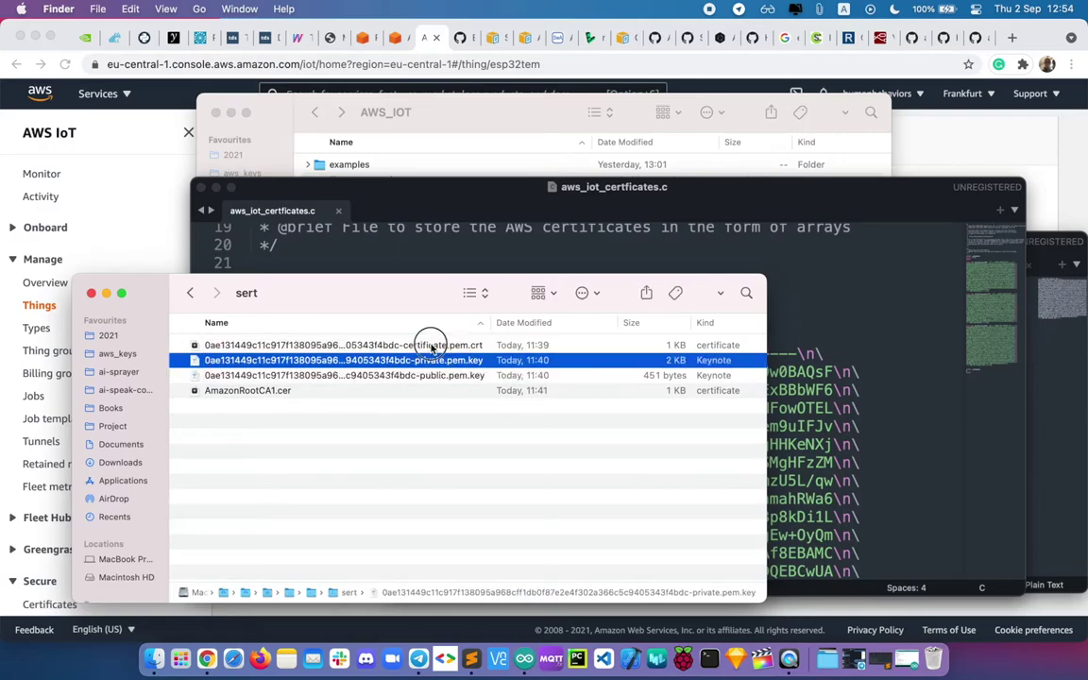
{"action": "left_click", "coordinate": [430, 346]}
{"action": "key", "text": "Return"}
{"action": "key", "text": "Return"}
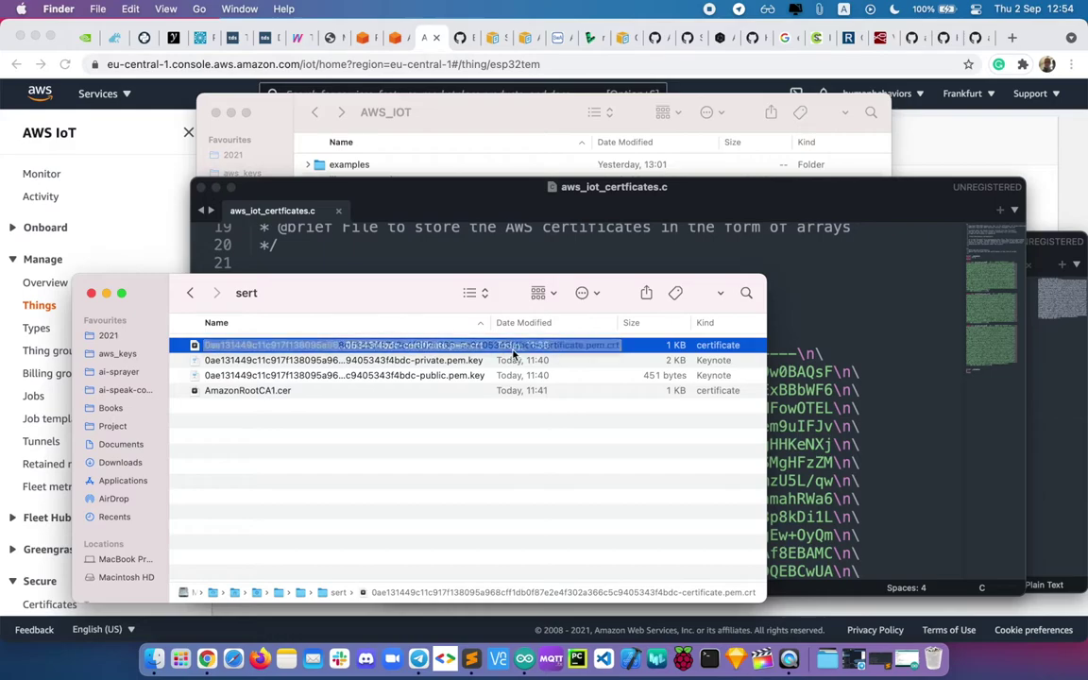
{"action": "left_click", "coordinate": [269, 396]}
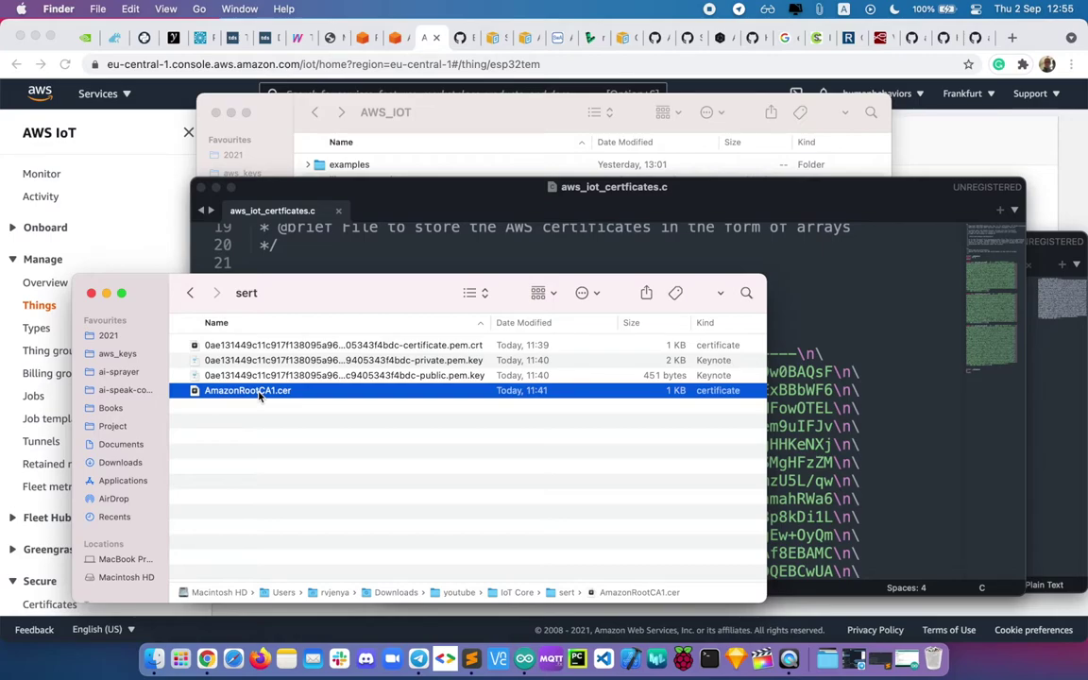
{"action": "left_click_drag", "start_coordinate": [259, 395], "coordinate": [837, 378]}
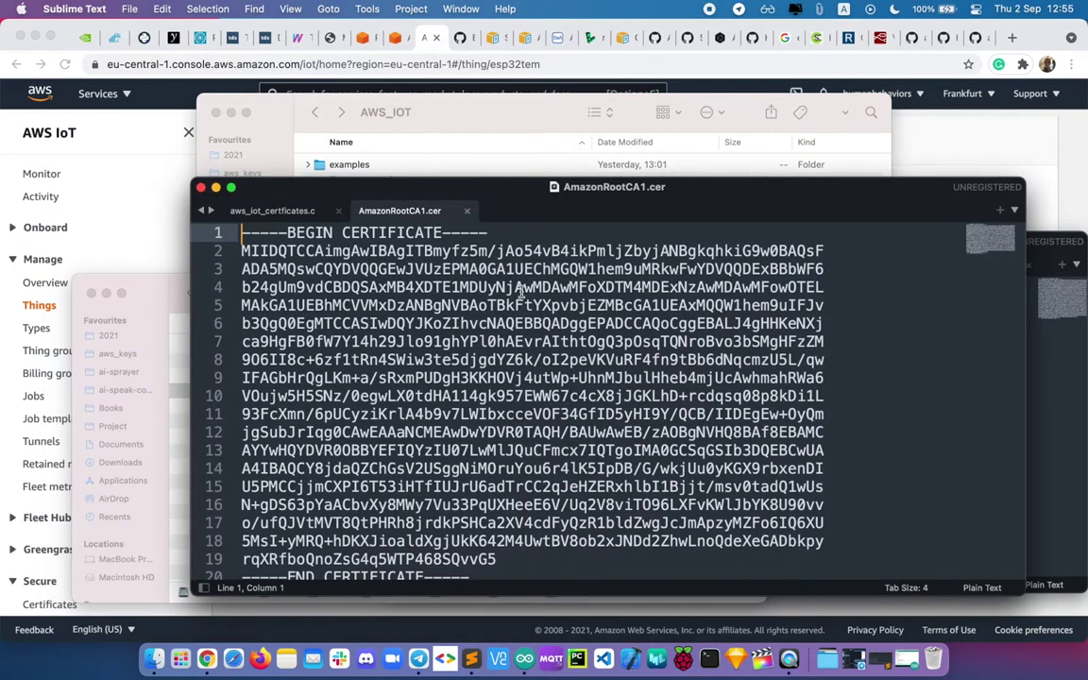
{"action": "left_click", "coordinate": [521, 287]}
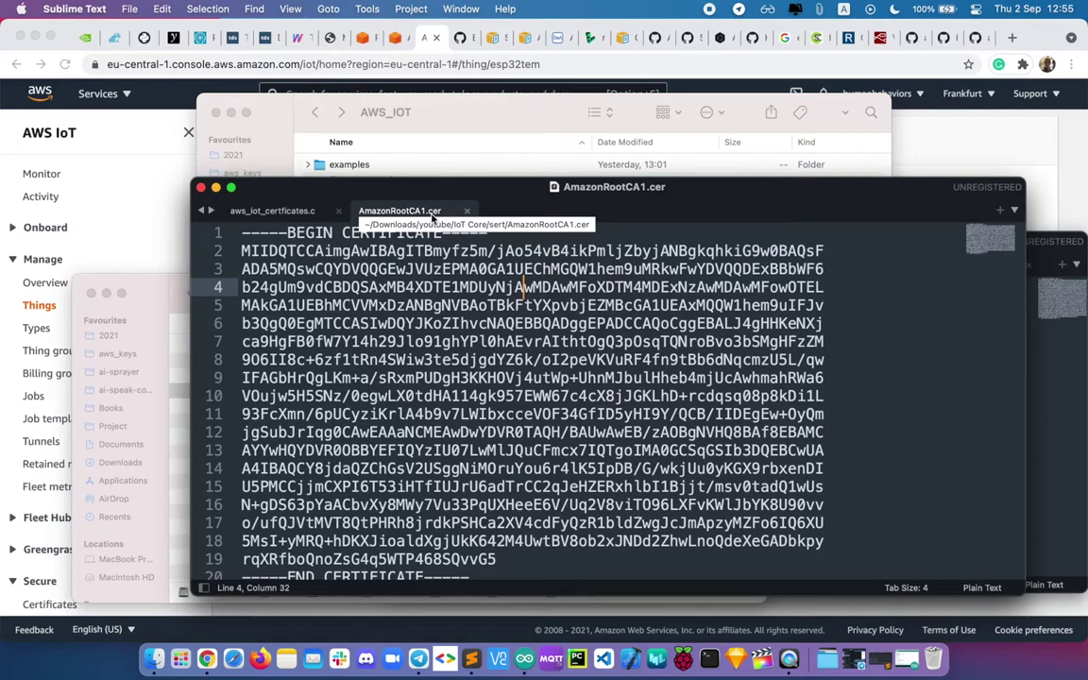
{"action": "left_click", "coordinate": [482, 395]}
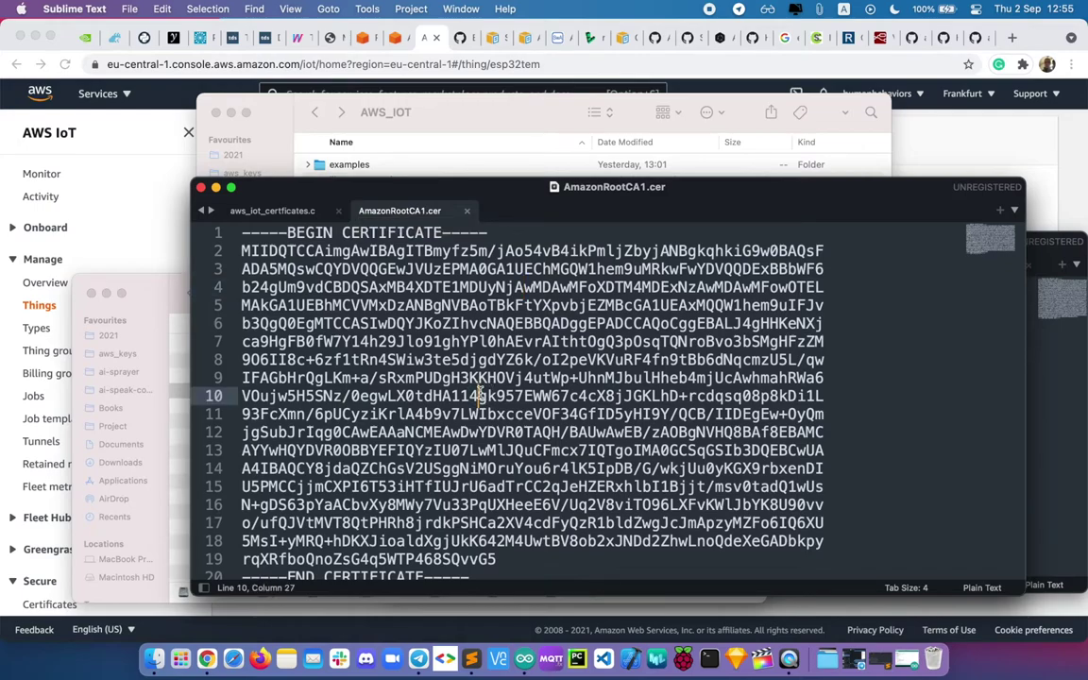
{"action": "scroll", "coordinate": [490, 567], "scroll_direction": "down", "scroll_amount": 1}
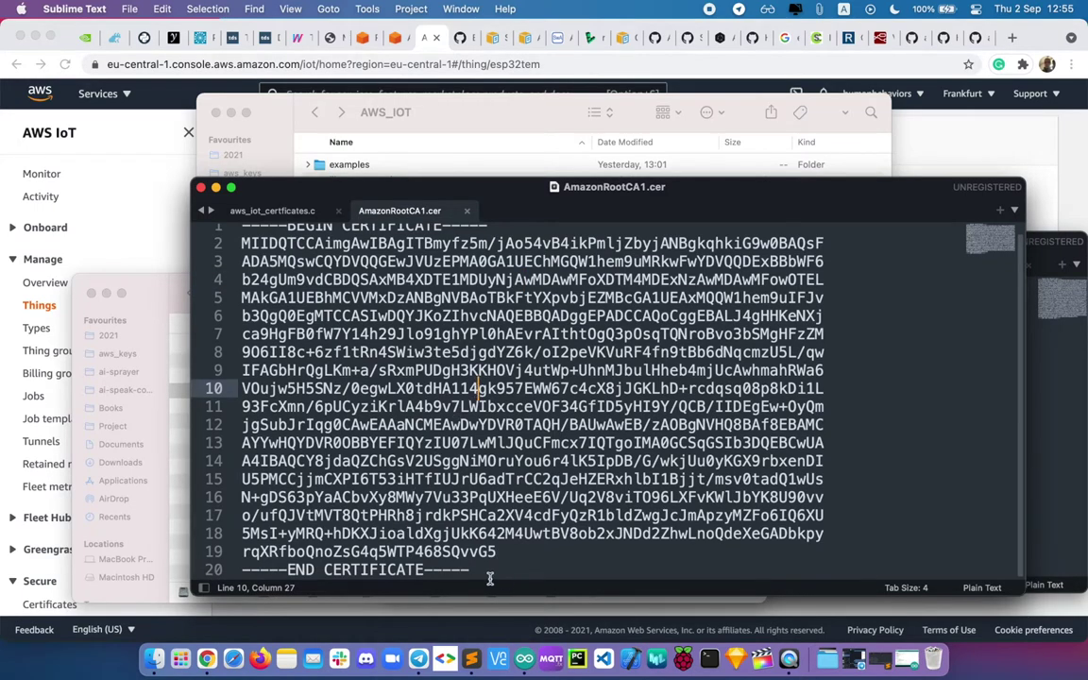
{"action": "scroll", "coordinate": [428, 369], "scroll_direction": "up", "scroll_amount": 1}
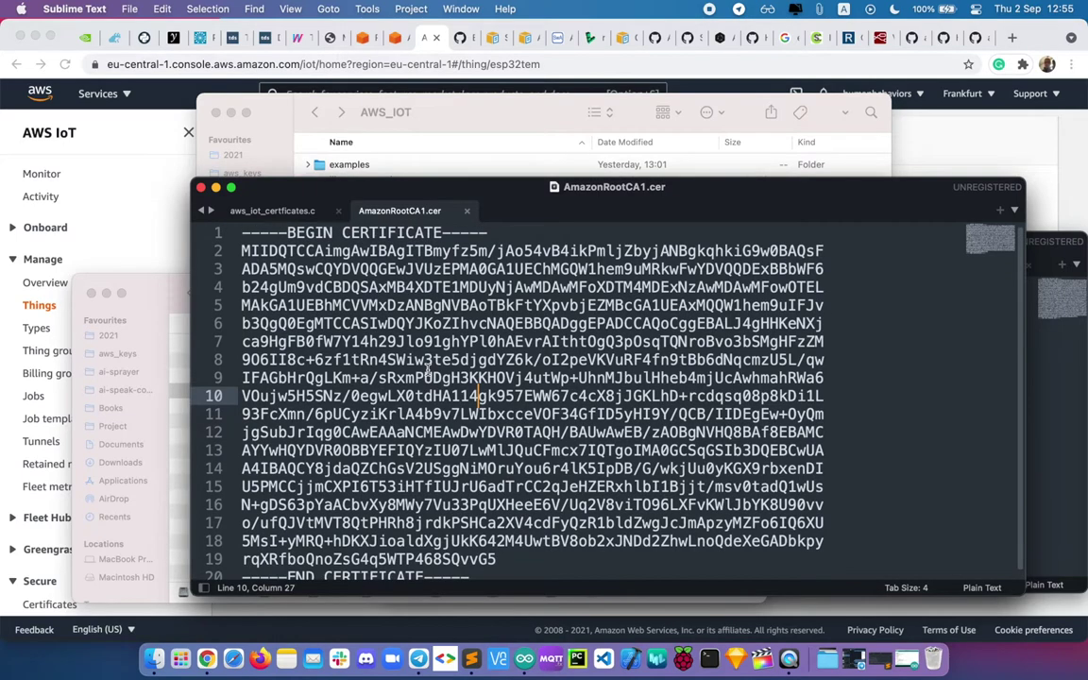
{"action": "scroll", "coordinate": [428, 370], "scroll_direction": "down", "scroll_amount": 1}
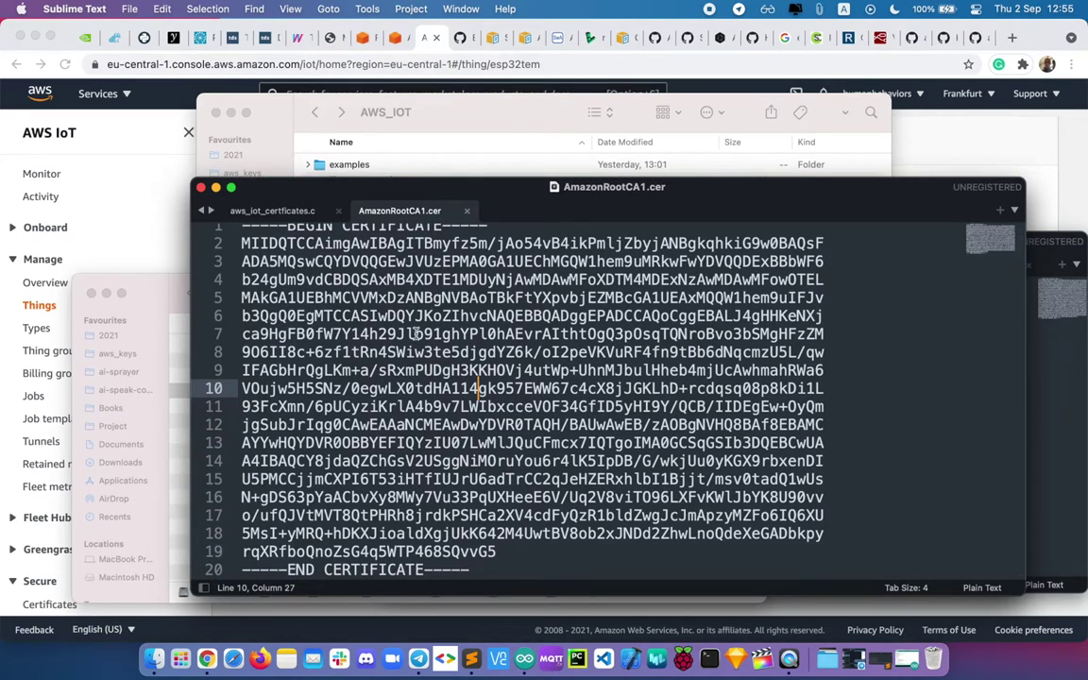
Step: Switch to aws_iot_certficates.c and scroll to the aws_root_ca_pem array at line 26
{"action": "left_click", "coordinate": [303, 214]}
{"action": "scroll", "coordinate": [555, 404], "scroll_direction": "down", "scroll_amount": 4}
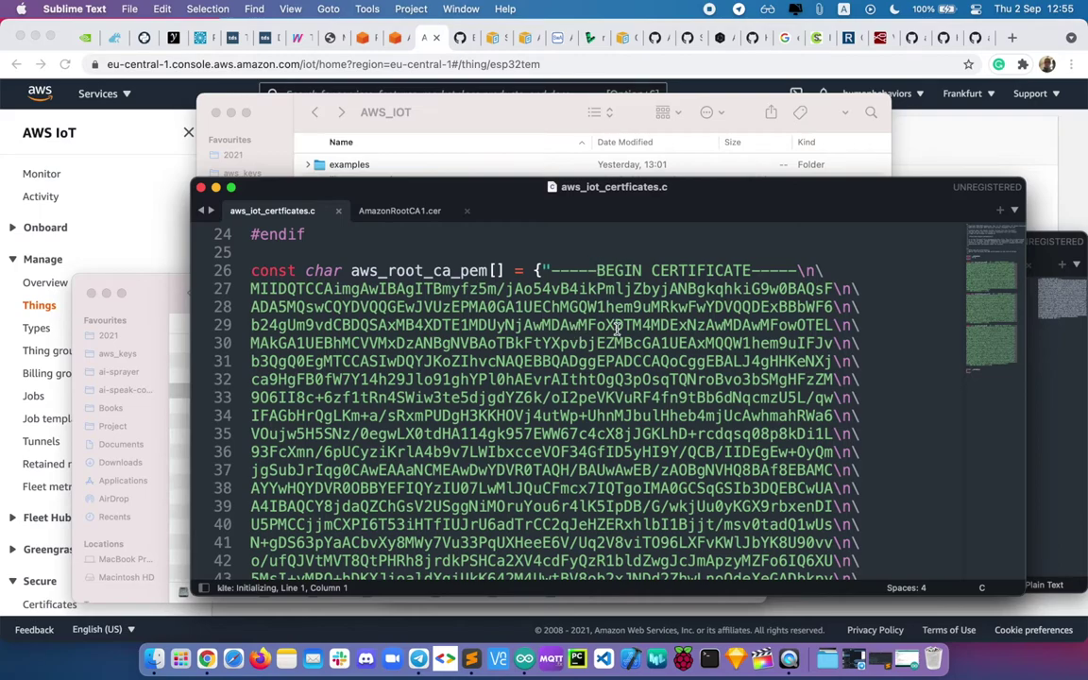
{"action": "scroll", "coordinate": [616, 326], "scroll_direction": "down", "scroll_amount": 2}
{"action": "scroll", "coordinate": [616, 326], "scroll_direction": "up", "scroll_amount": 2}
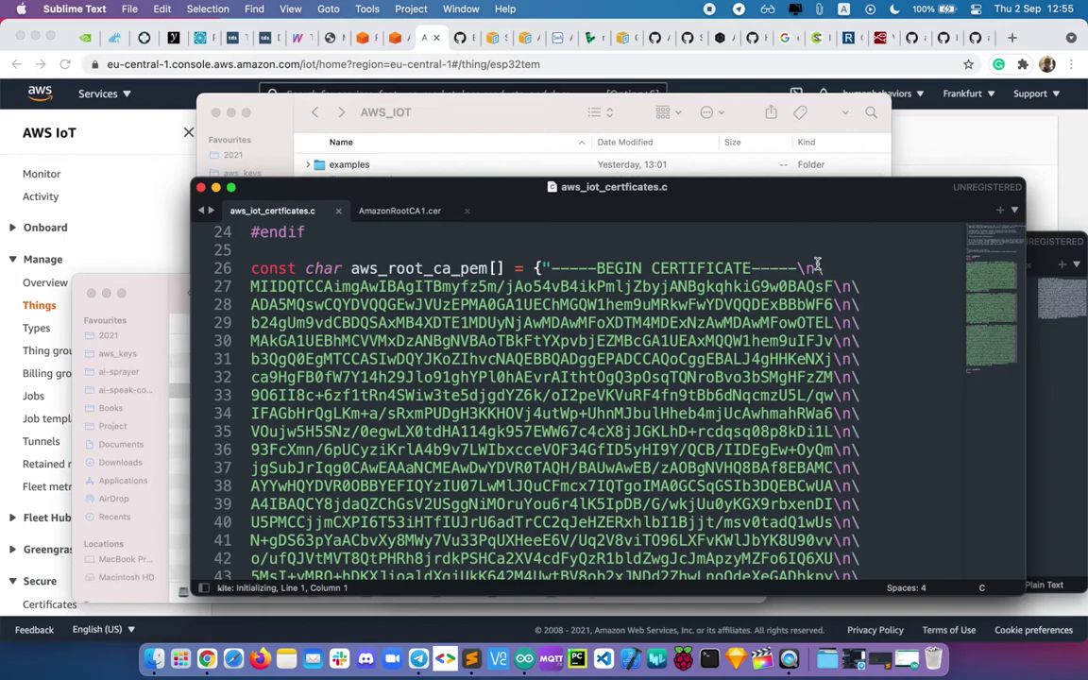
Step: Copy the \n\ ending from line 27 and append it to AmazonRootCA1.cer lines 2–10
{"action": "left_click", "coordinate": [799, 268]}
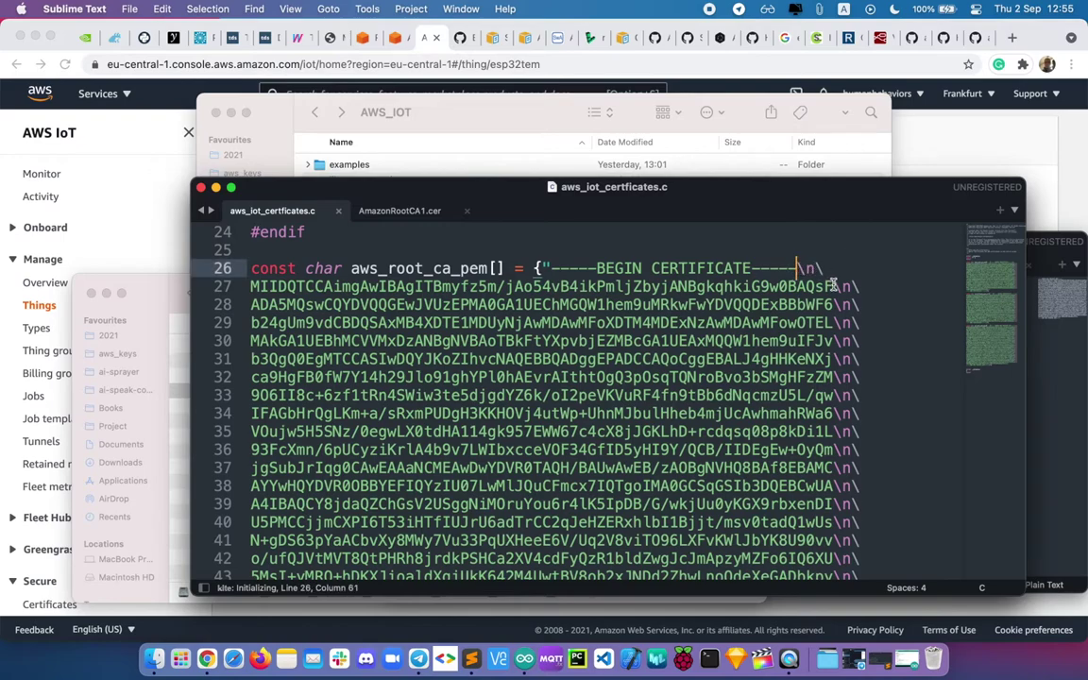
{"action": "left_click_drag", "start_coordinate": [835, 286], "coordinate": [862, 287]}
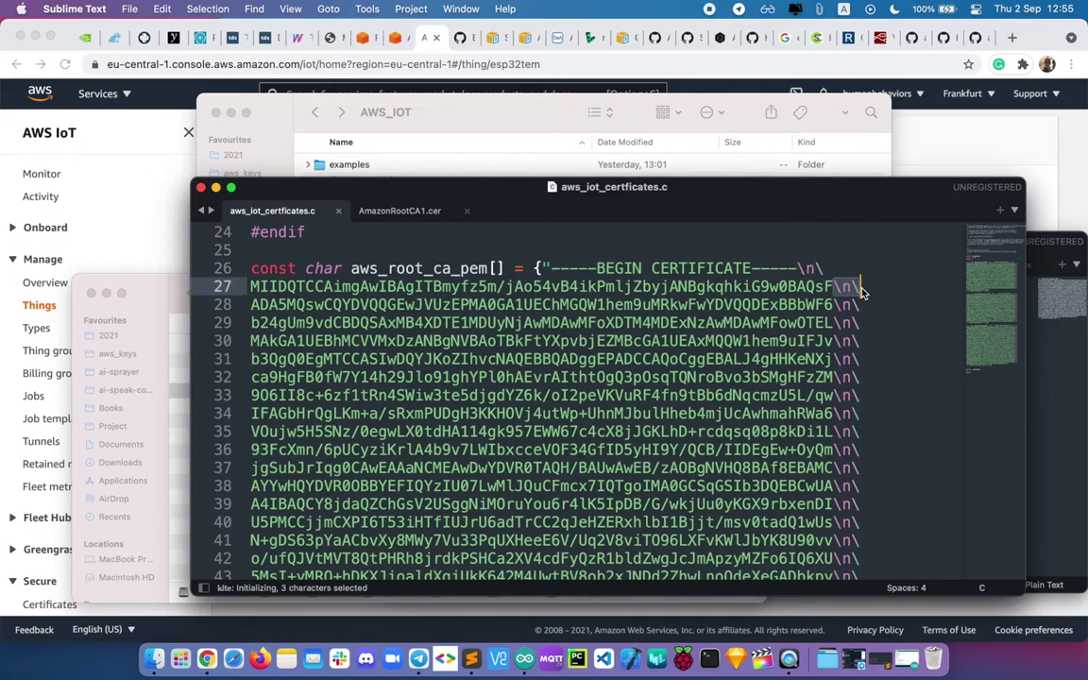
{"action": "key", "text": "super+c"}
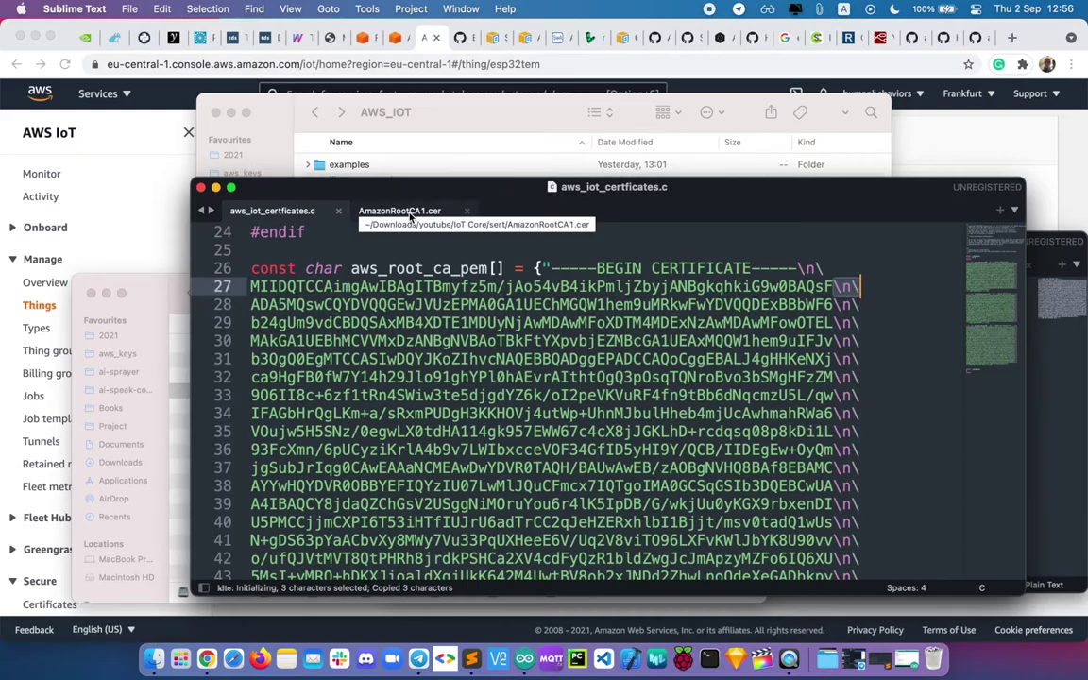
{"action": "left_click", "coordinate": [409, 215]}
{"action": "left_click", "coordinate": [837, 245]}
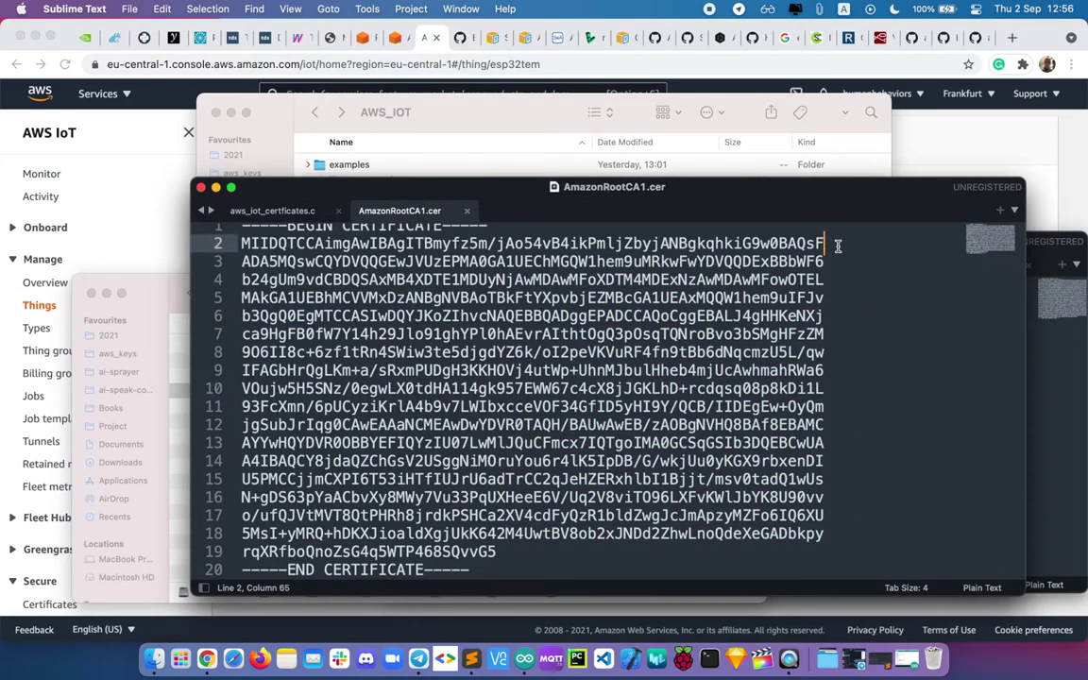
{"action": "key", "text": "super+v"}
{"action": "key", "text": "Down"}
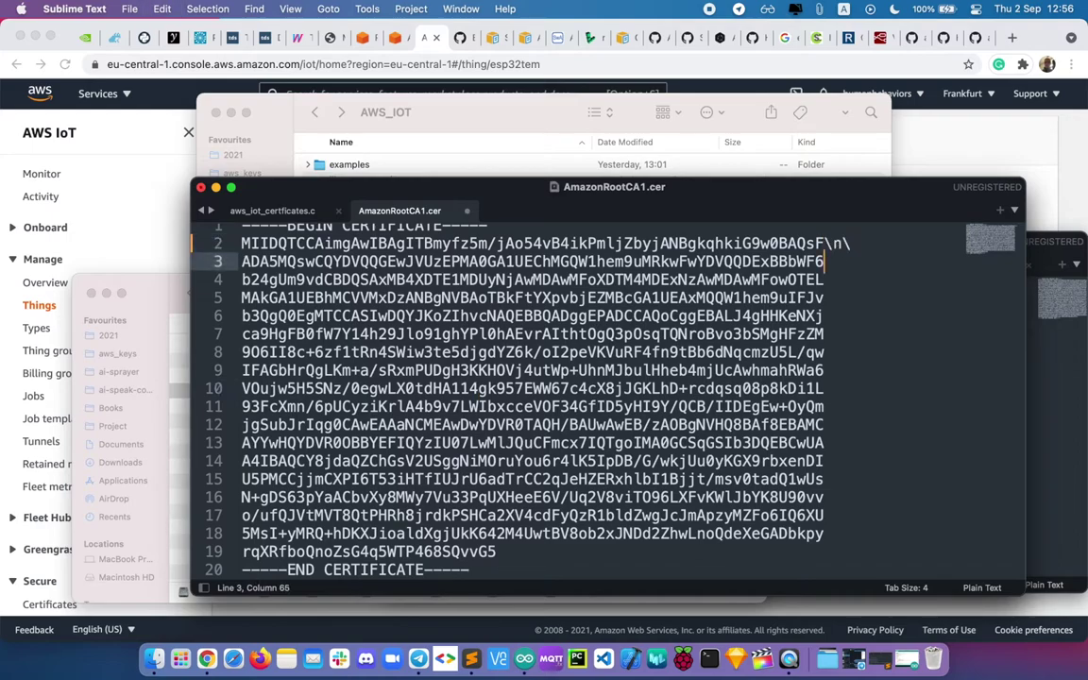
{"action": "key", "text": "super+v"}
{"action": "key", "text": "Down"}
{"action": "key", "text": "super+v"}
{"action": "key", "text": "Down"}
{"action": "key", "text": "super+v"}
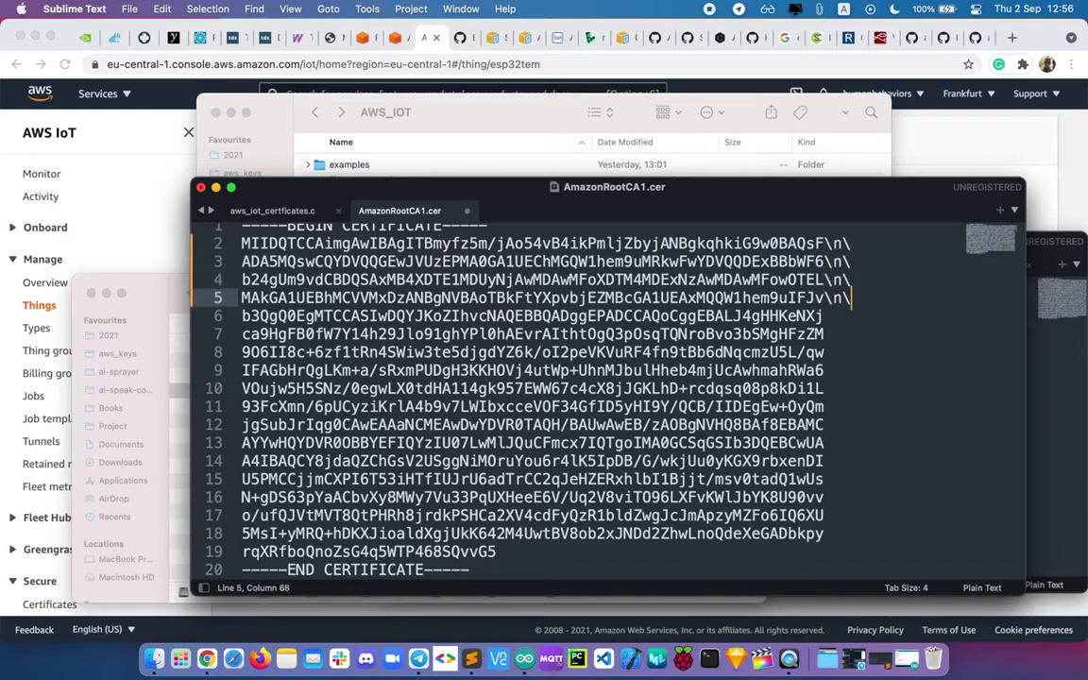
{"action": "key", "text": "Down"}
{"action": "key", "text": "super+v"}
{"action": "key", "text": "Down"}
{"action": "key", "text": "super+v"}
{"action": "key", "text": "Down"}
{"action": "key", "text": "super+v"}
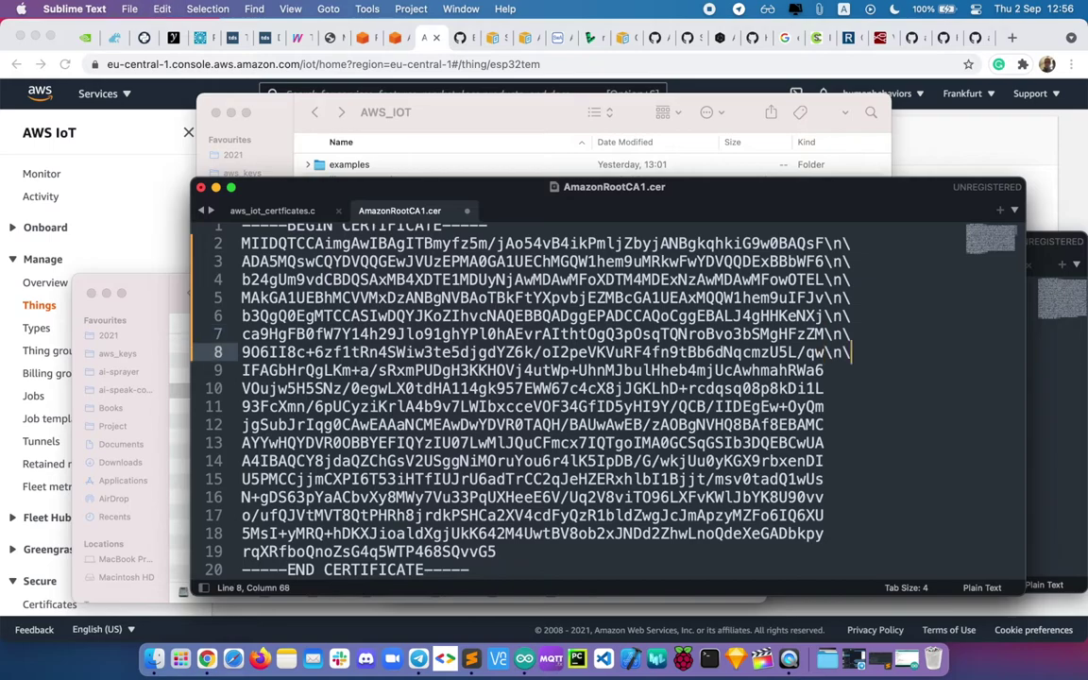
{"action": "key", "text": "Down"}
{"action": "key", "text": "super+v"}
{"action": "key", "text": "Down"}
{"action": "key", "text": "super+v"}
Step: Append \n\ to certificate lines 11–19 and select the formatted lines 2–19
{"action": "key", "text": "Down"}
{"action": "key", "text": "super+v"}
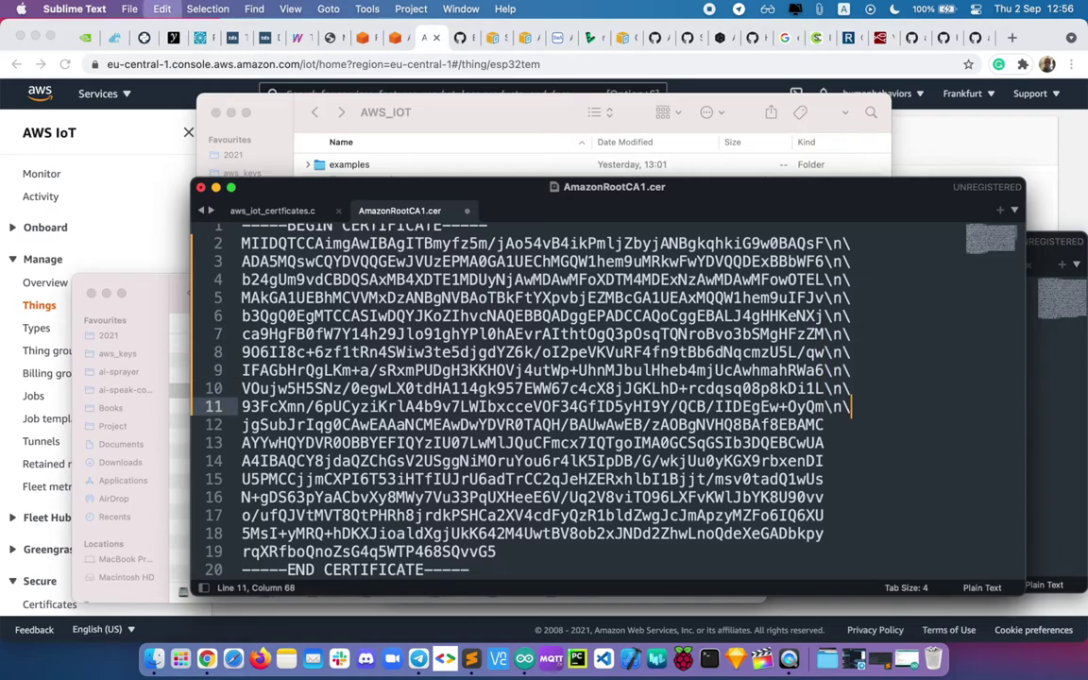
{"action": "key", "text": "Down"}
{"action": "key", "text": "super+v"}
{"action": "key", "text": "Down"}
{"action": "key", "text": "super+v"}
{"action": "key", "text": "Down"}
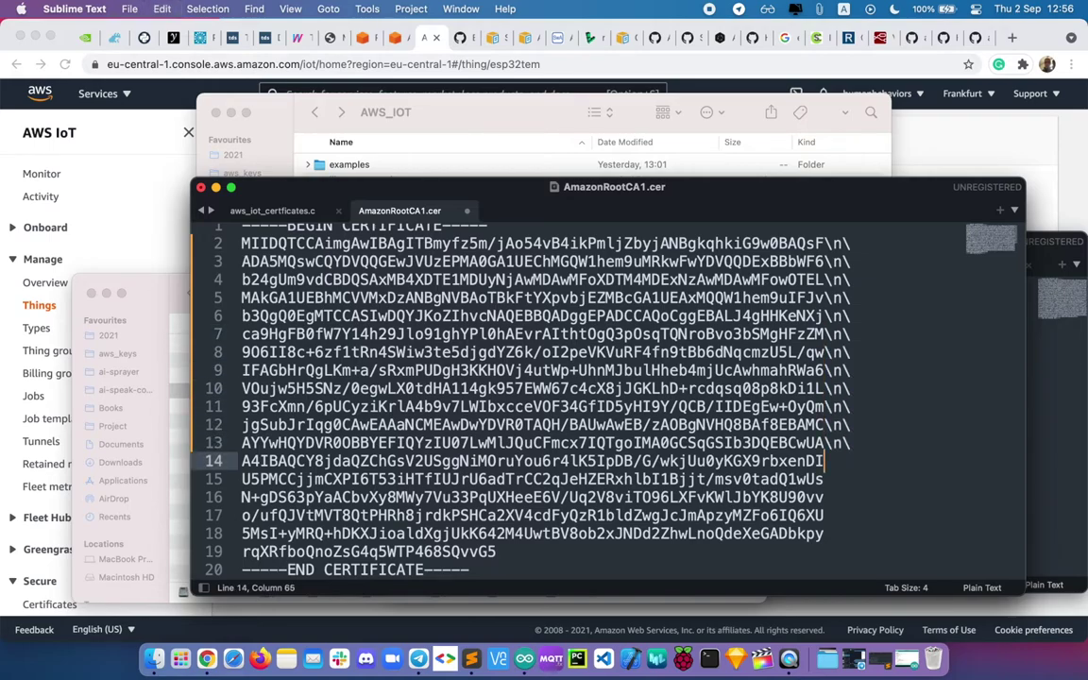
{"action": "key", "text": "super+v"}
{"action": "key", "text": "Down"}
{"action": "key", "text": "super+v"}
{"action": "key", "text": "Down"}
{"action": "key", "text": "super+v"}
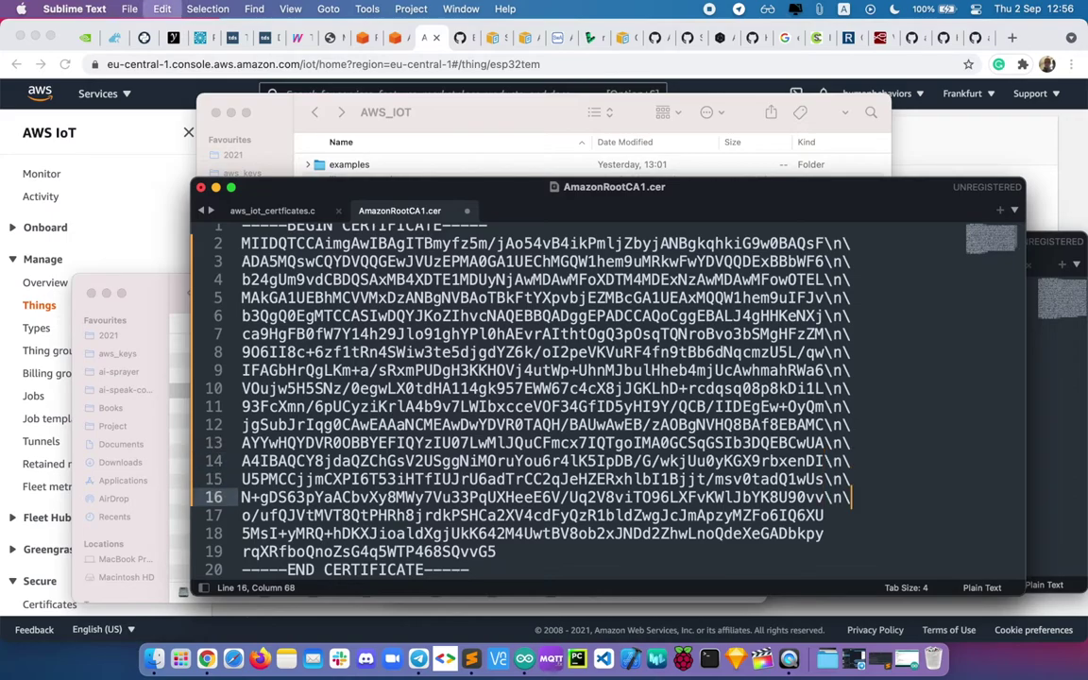
{"action": "key", "text": "Down"}
{"action": "key", "text": "super+v"}
{"action": "key", "text": "Down"}
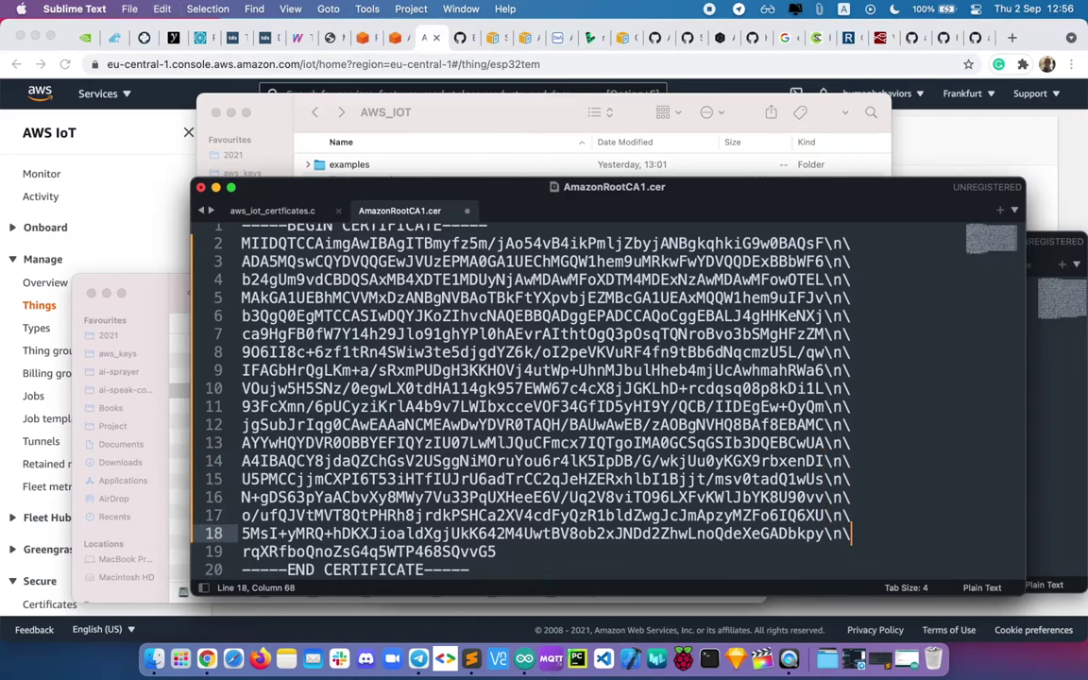
{"action": "key", "text": "super+v"}
{"action": "key", "text": "Down"}
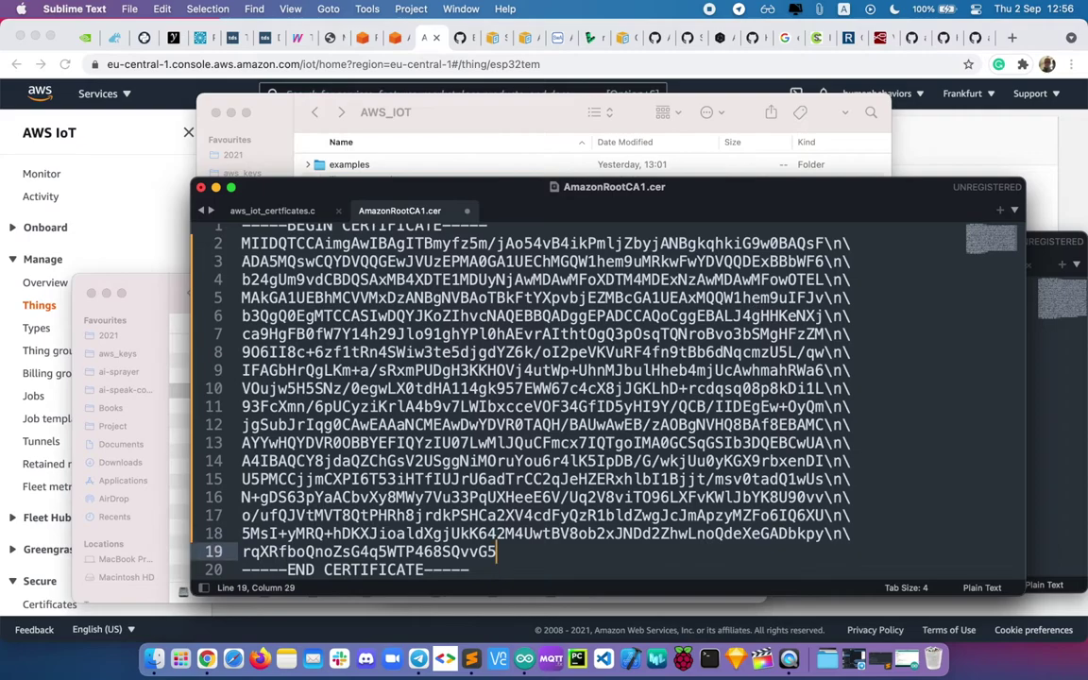
{"action": "key", "text": "super+v"}
{"action": "scroll", "coordinate": [526, 401], "scroll_direction": "up", "scroll_amount": 1}
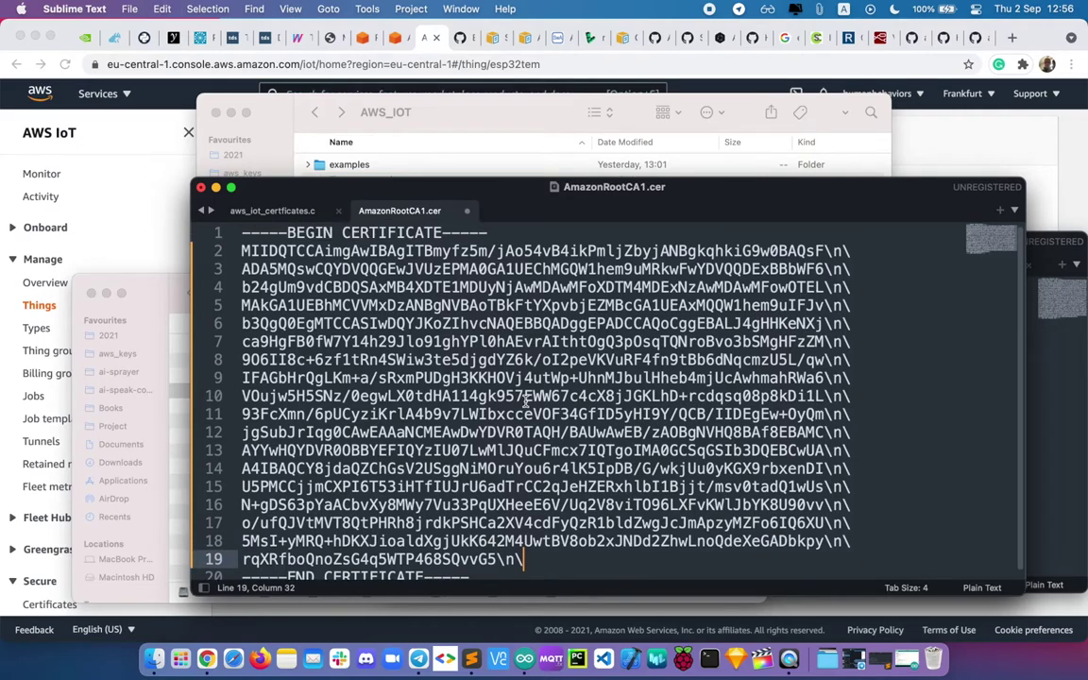
{"action": "left_click", "coordinate": [244, 251], "text": "shift"}
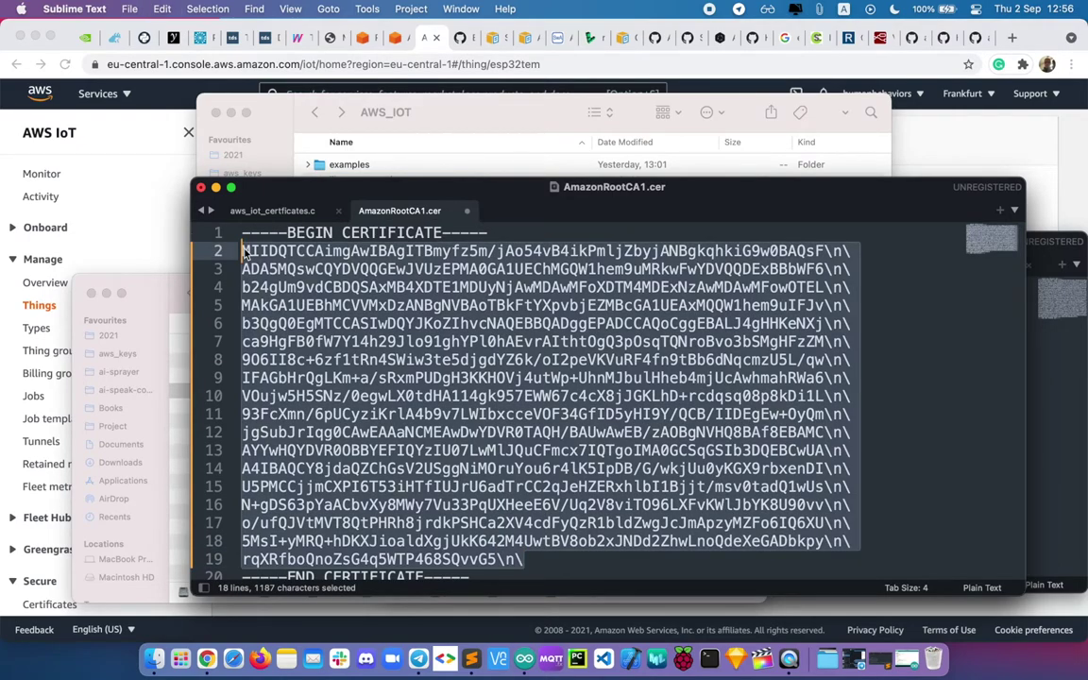
{"action": "key", "text": "super+c"}
{"action": "left_click", "coordinate": [268, 211]}
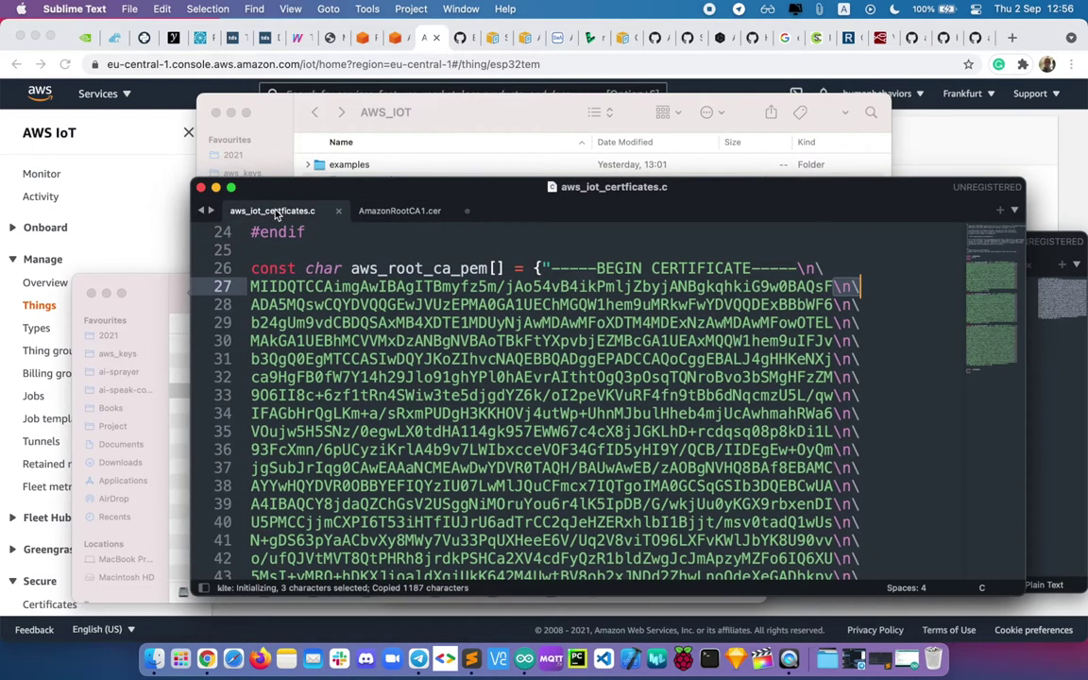
{"action": "left_click", "coordinate": [686, 285]}
{"action": "left_click", "coordinate": [446, 113]}
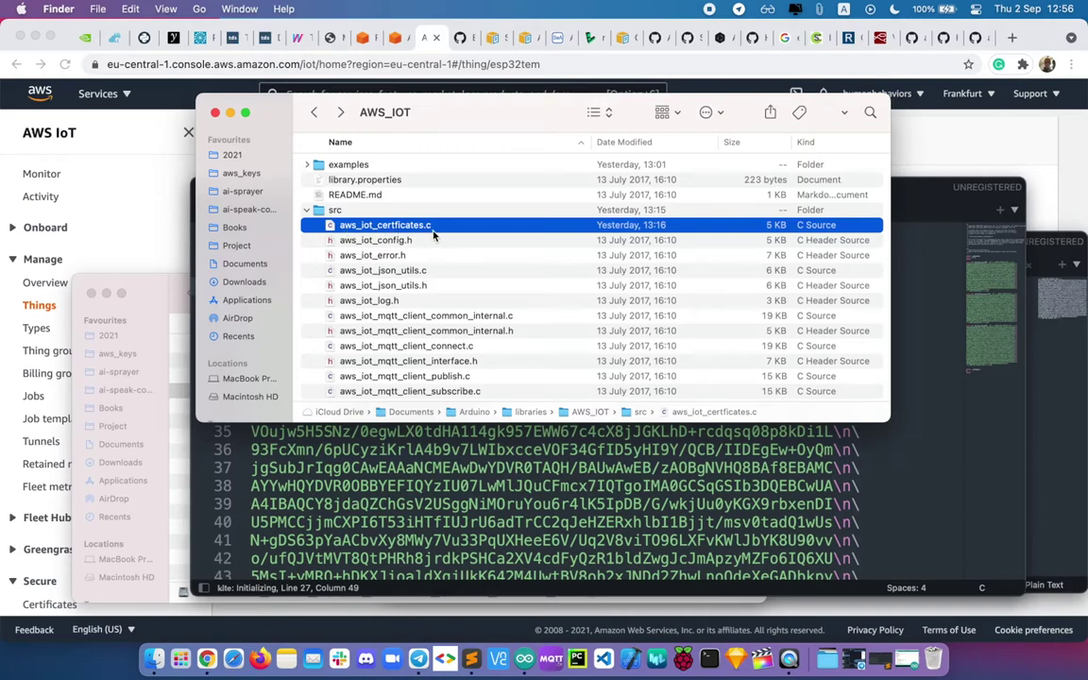
{"action": "left_click", "coordinate": [408, 472]}
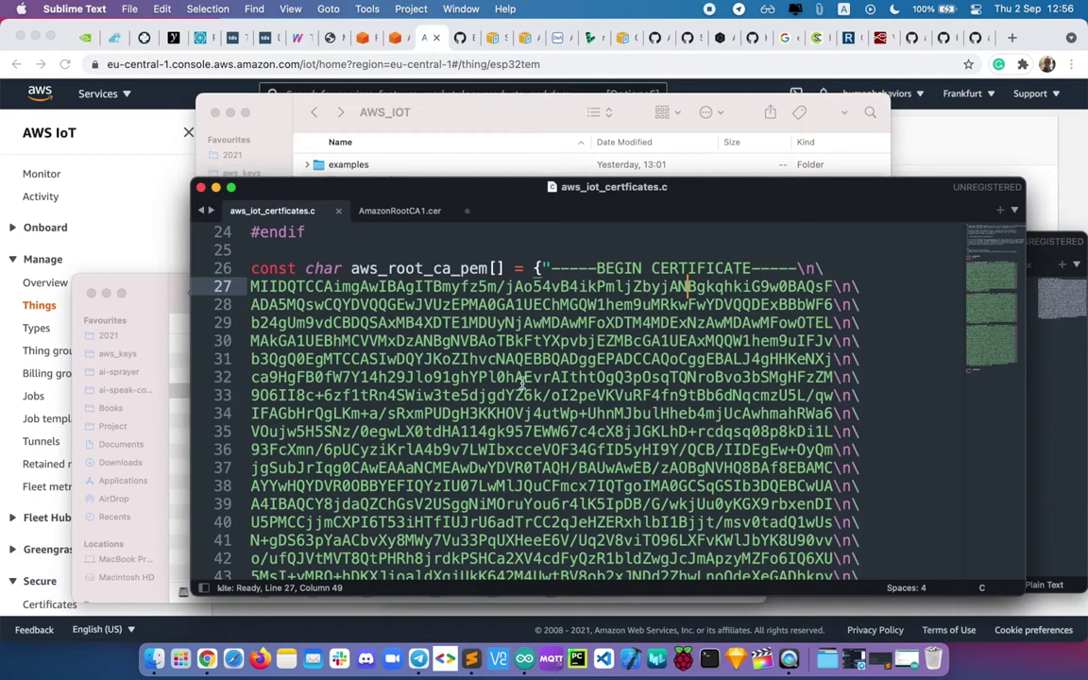
{"action": "scroll", "coordinate": [539, 364], "scroll_direction": "up", "scroll_amount": 2}
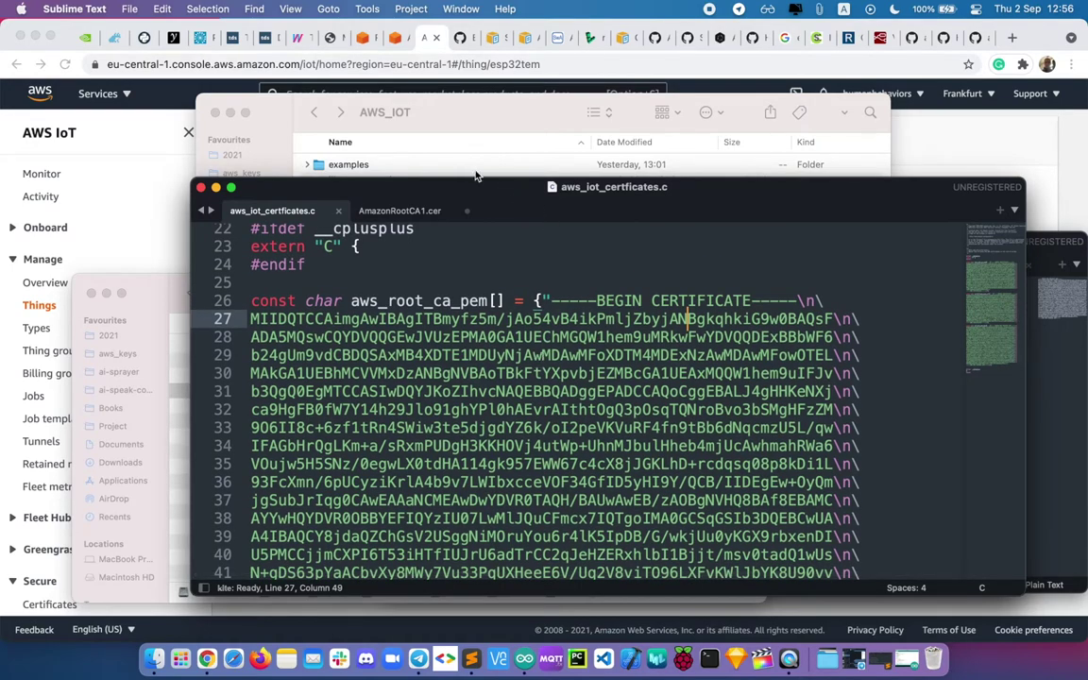
Step: Select the device certificate and private key files in the sert certificates folder
{"action": "left_click", "coordinate": [179, 459]}
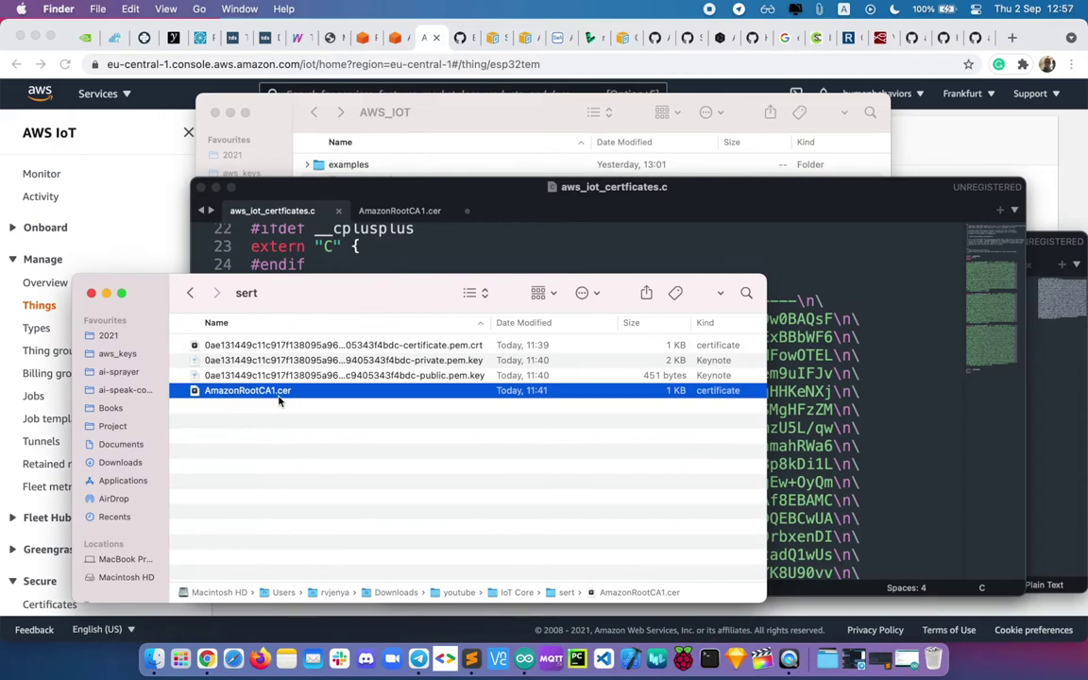
{"action": "left_click", "coordinate": [383, 348]}
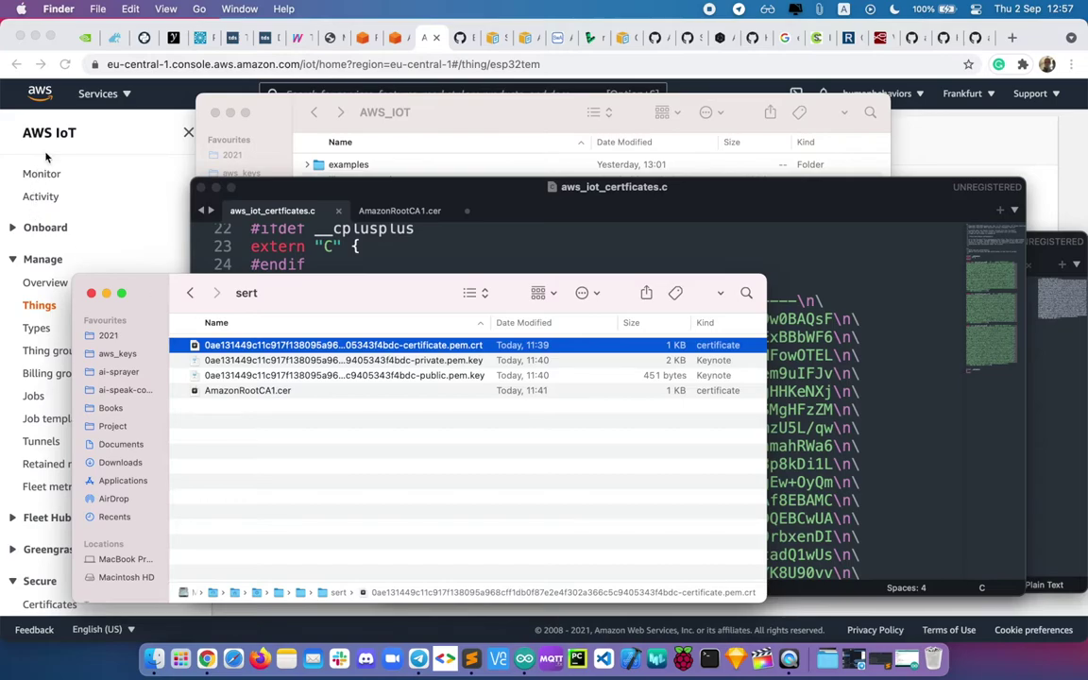
{"action": "left_click", "coordinate": [403, 363]}
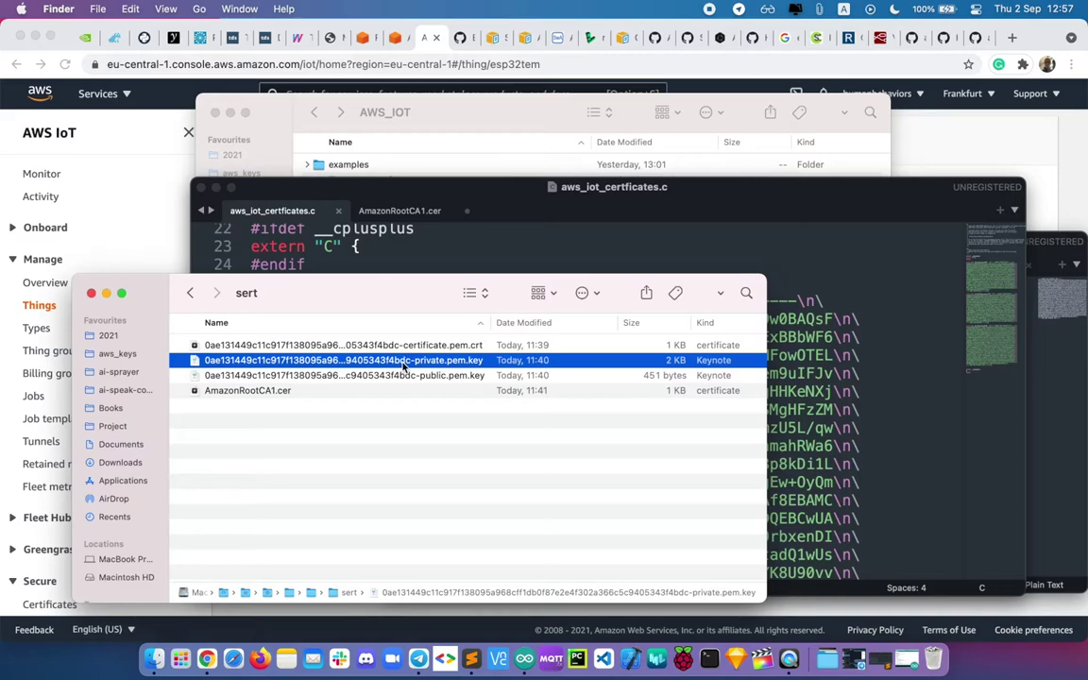
Step: Close AmazonRootCA1.cer in Sublime Text without saving, then quit Sublime Text
{"action": "key", "text": "super+Tab"}
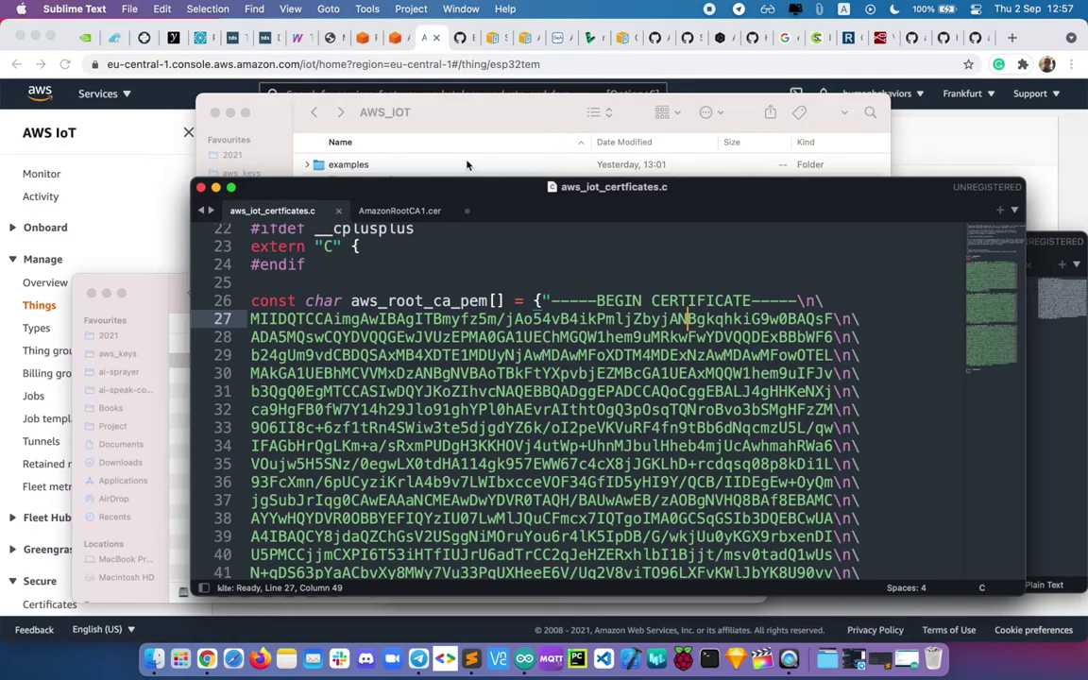
{"action": "left_click", "coordinate": [201, 187]}
{"action": "left_click", "coordinate": [557, 308]}
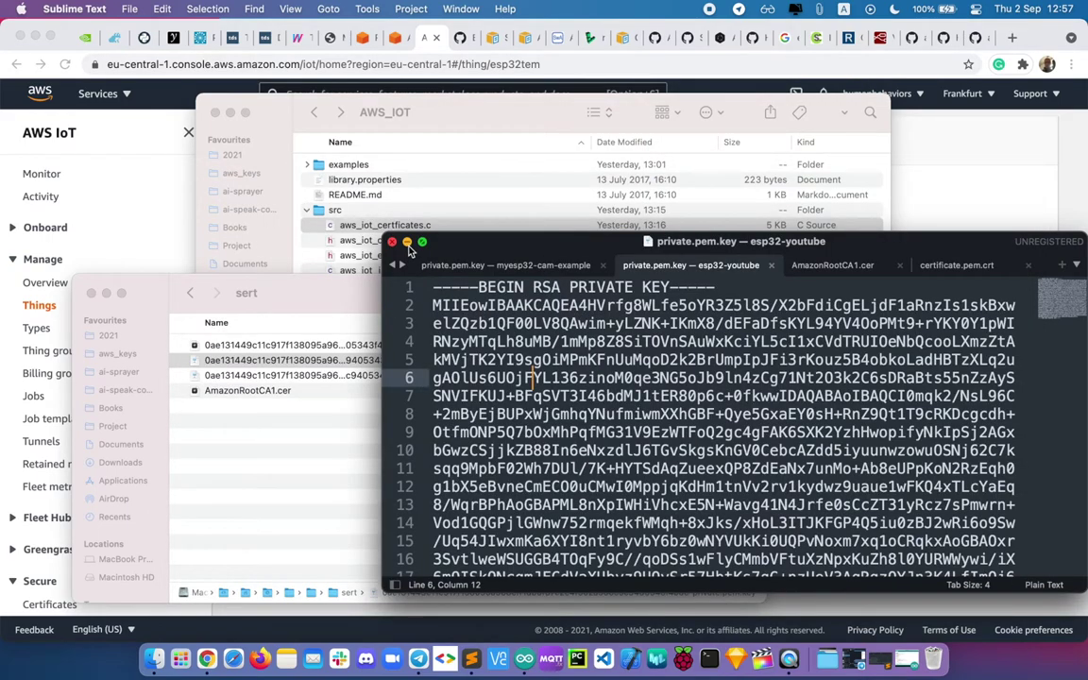
{"action": "key", "text": "super+q"}
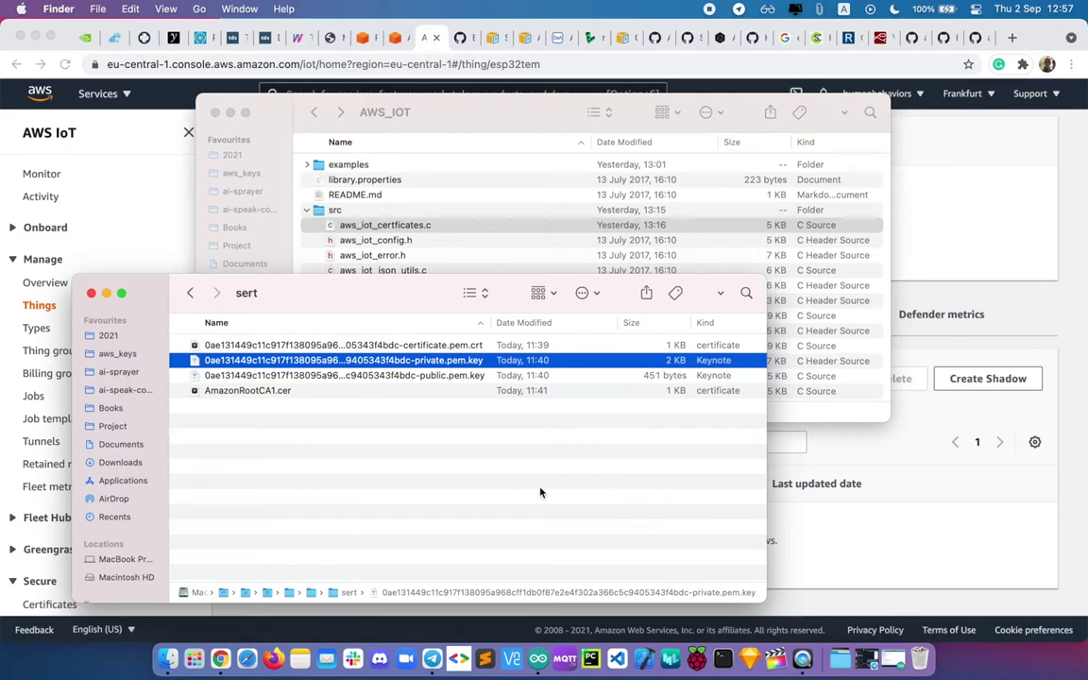
Step: Review the DHT11_Logger sketch's setup() code, then Verify-compile it
{"action": "left_click", "coordinate": [537, 658]}
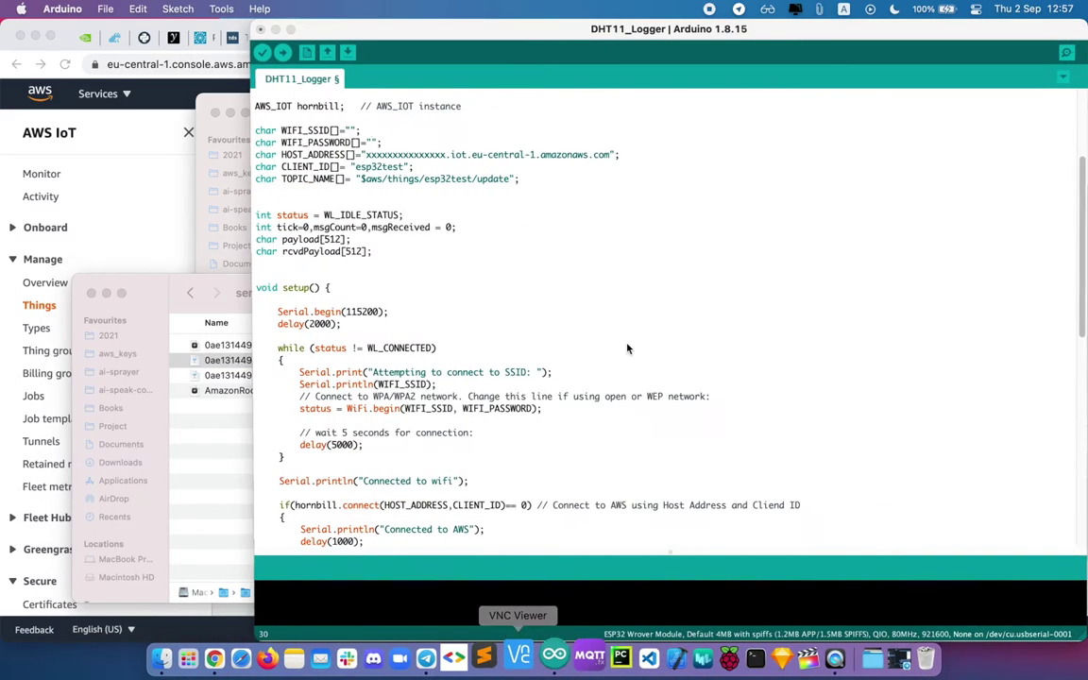
{"action": "scroll", "coordinate": [548, 309], "scroll_direction": "up", "scroll_amount": 3}
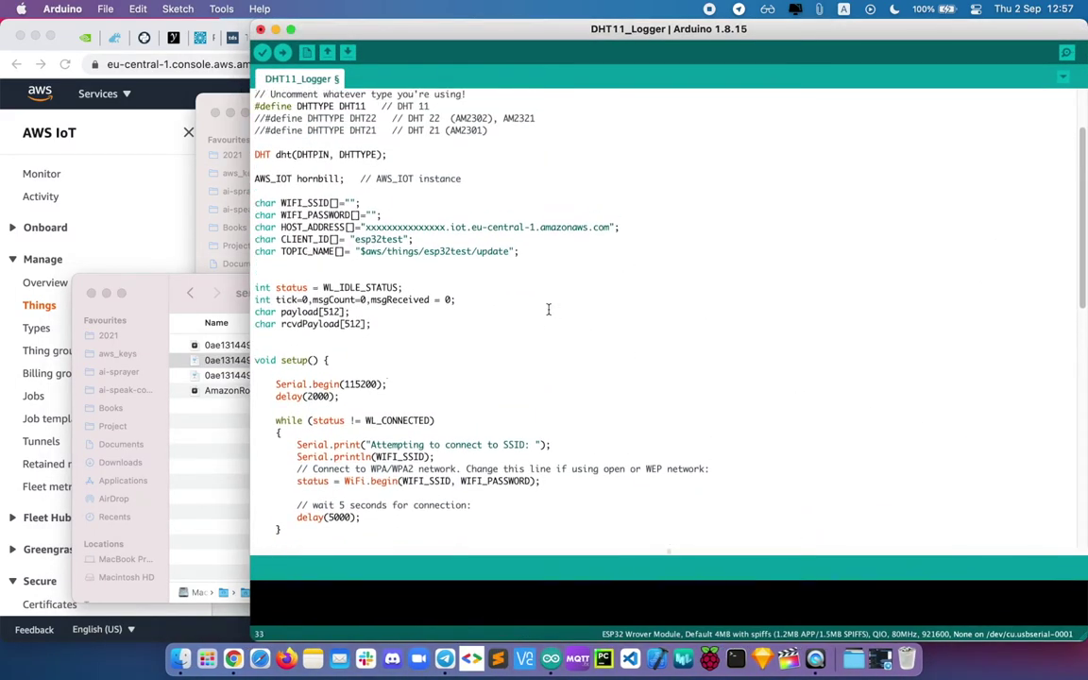
{"action": "scroll", "coordinate": [548, 309], "scroll_direction": "down", "scroll_amount": 5}
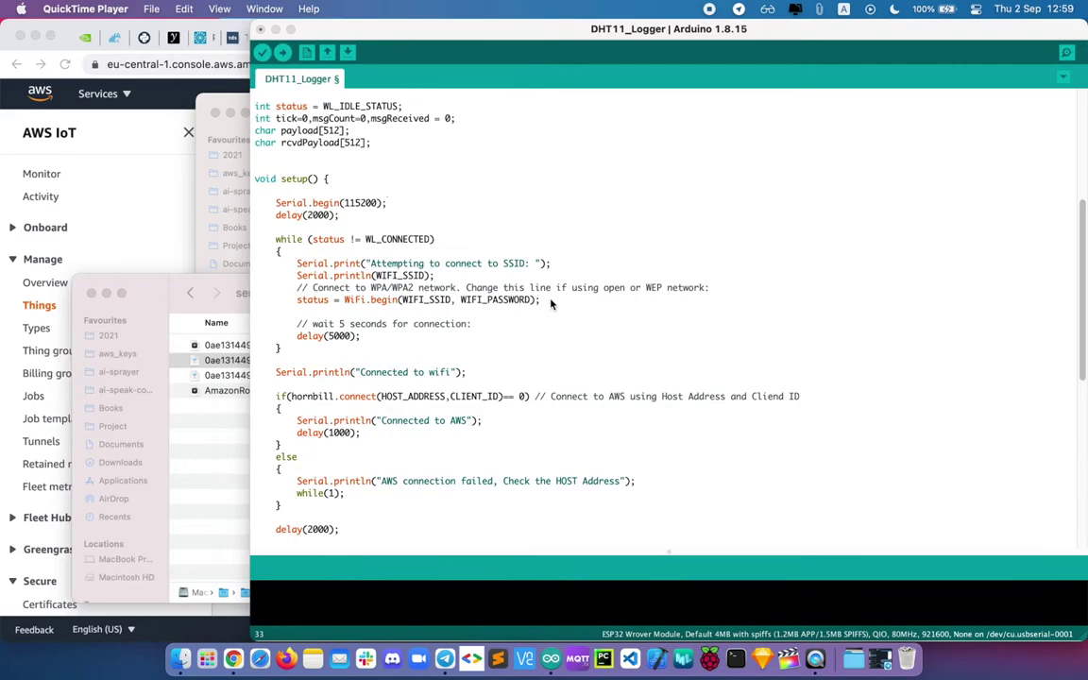
{"action": "left_click", "coordinate": [553, 304]}
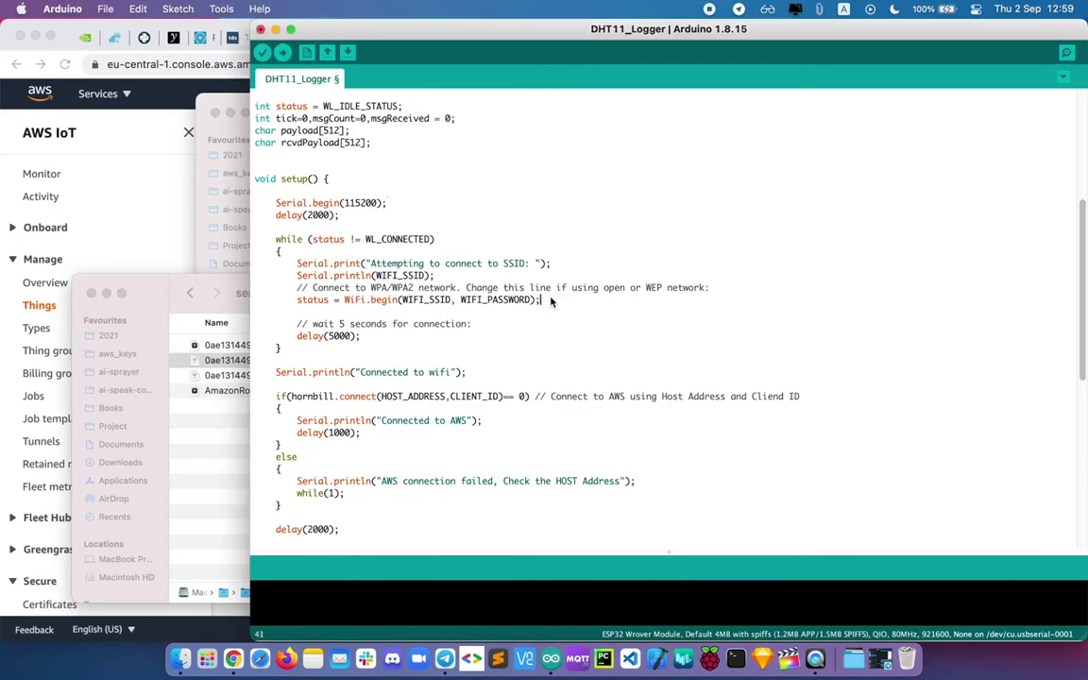
{"action": "left_click", "coordinate": [263, 54]}
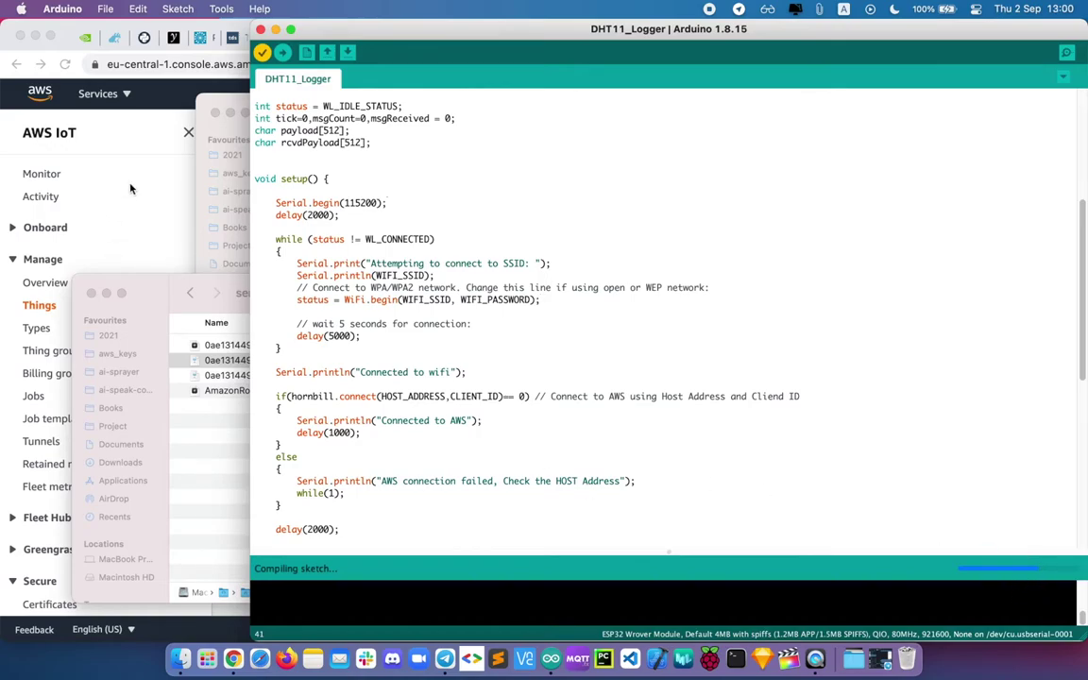
Step: Go to the AWS IoT console's Test page and focus the empty MQTT topic filter field
{"action": "left_click", "coordinate": [130, 136]}
{"action": "scroll", "coordinate": [93, 484], "scroll_direction": "down", "scroll_amount": 5}
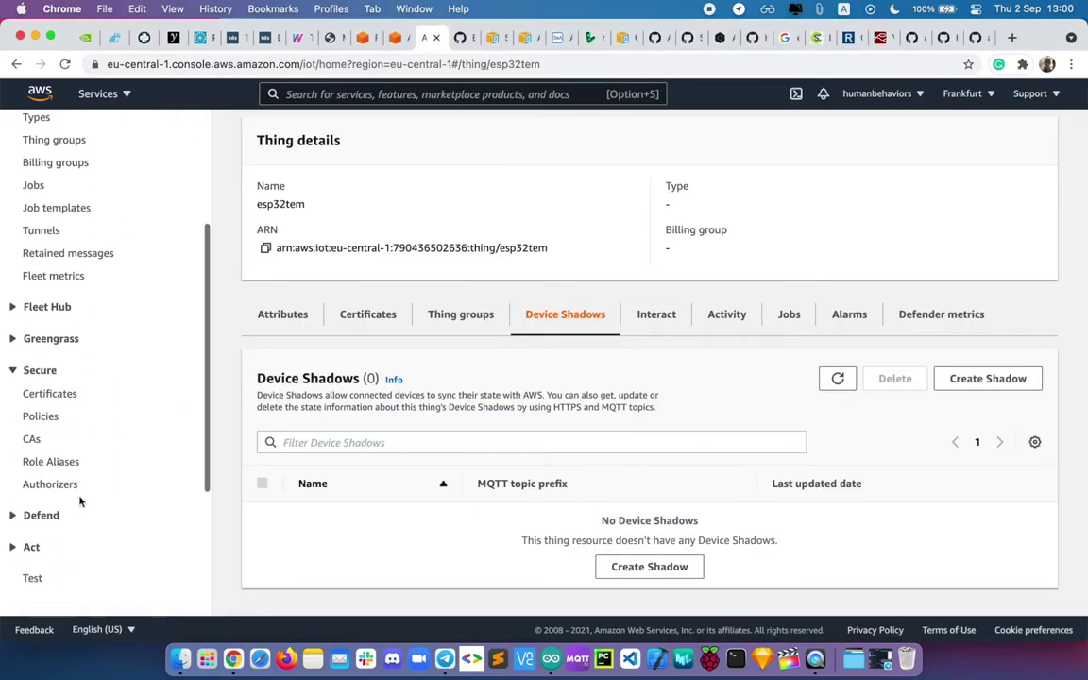
{"action": "left_click", "coordinate": [34, 580]}
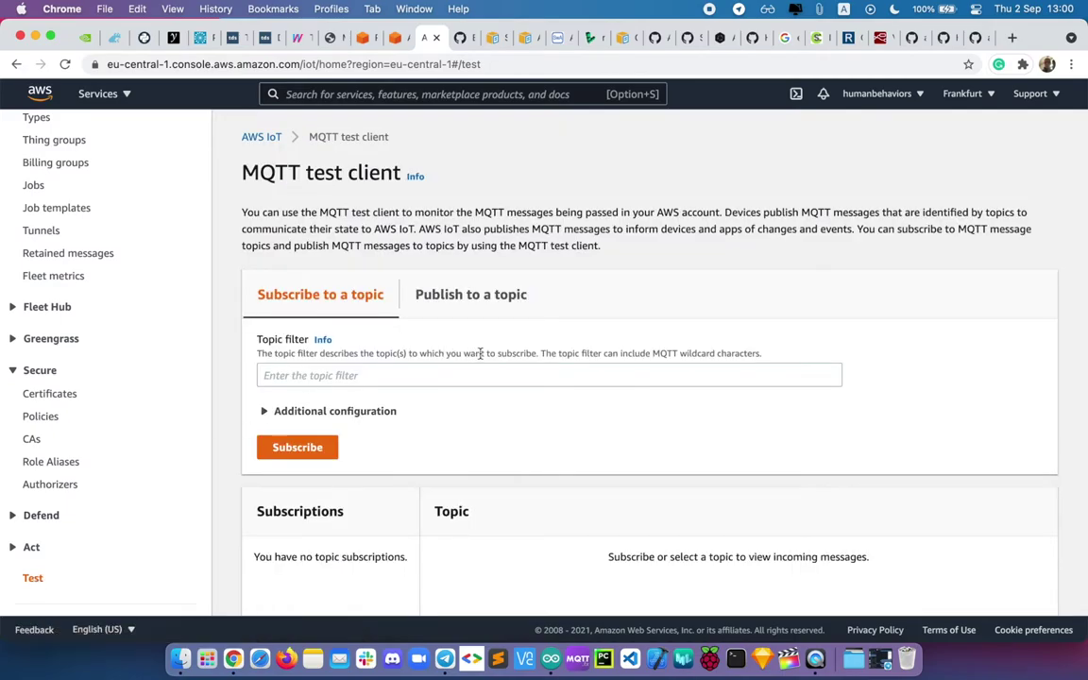
{"action": "scroll", "coordinate": [480, 353], "scroll_direction": "down", "scroll_amount": 3}
{"action": "left_click", "coordinate": [386, 221]}
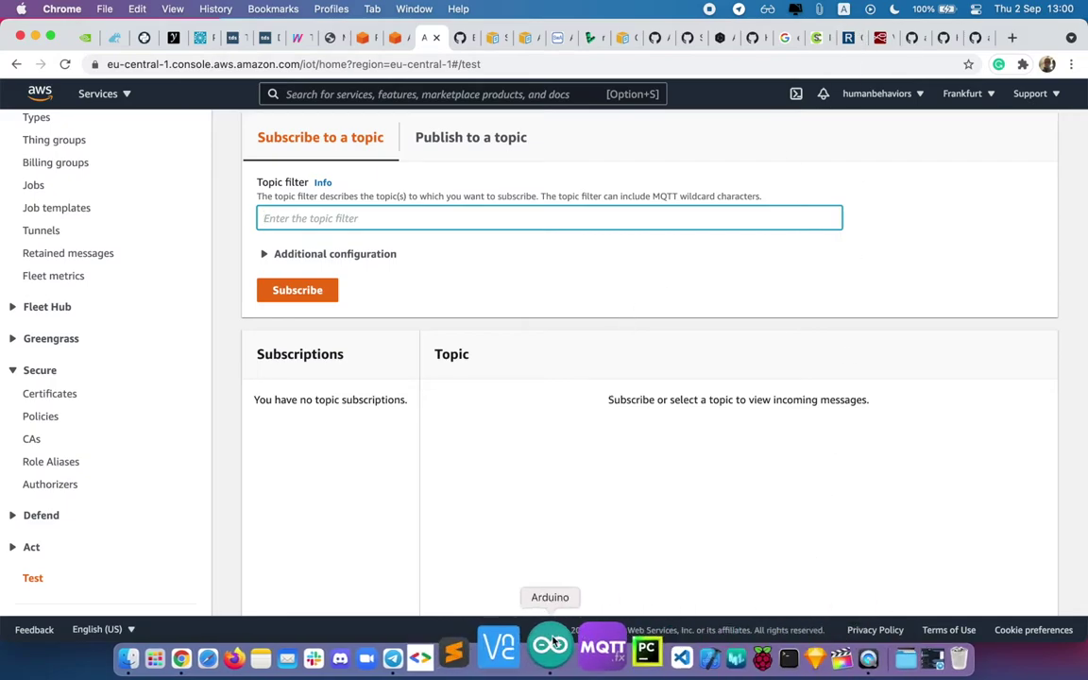
Step: Enlarge the compiler output area and upload DHT11_Logger to the ESP32 Wrover Module
{"action": "left_click", "coordinate": [541, 648]}
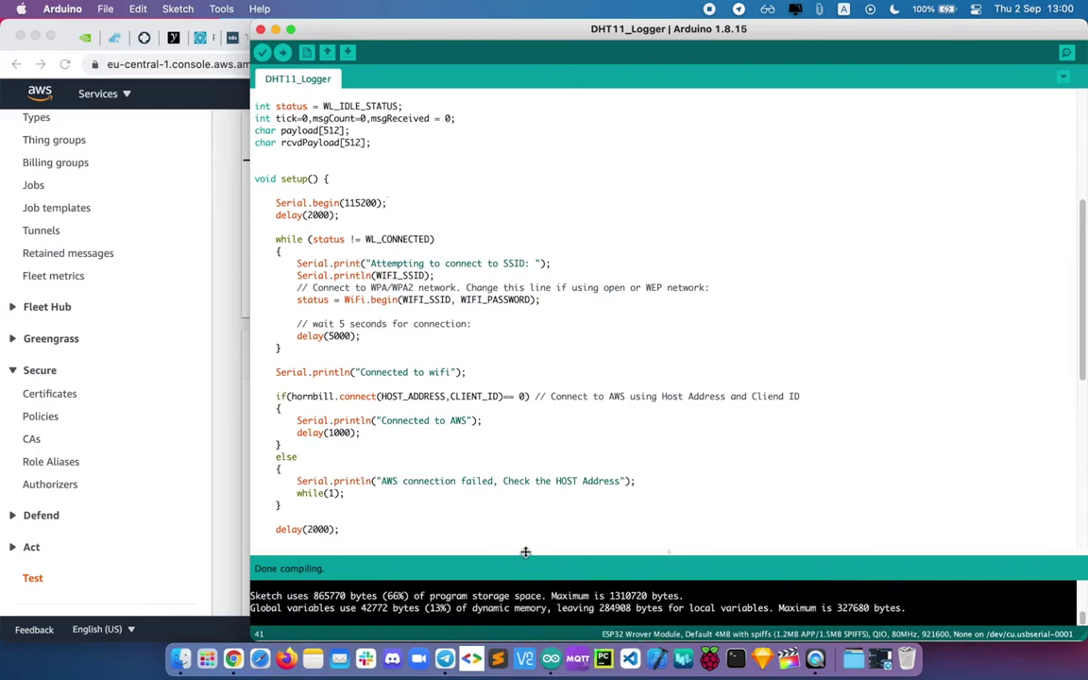
{"action": "left_click_drag", "start_coordinate": [523, 555], "coordinate": [523, 503]}
{"action": "left_click", "coordinate": [282, 52]}
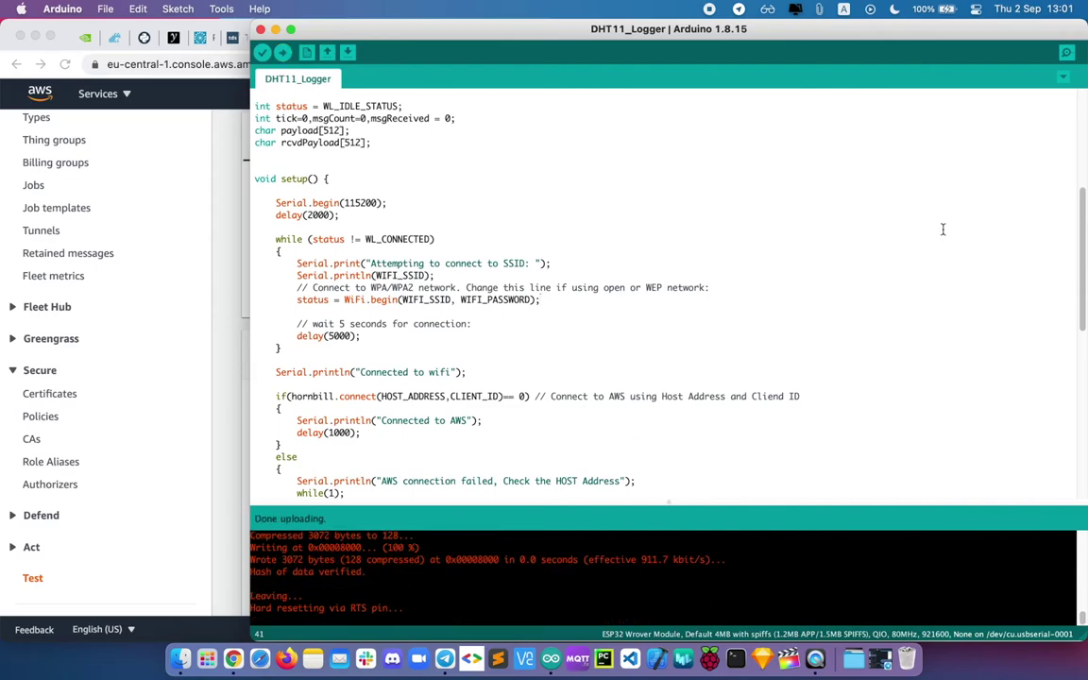
Step: Open the Serial Monitor on /dev/cu.usbserial-0001 and change its baud rate from 9600 to 115200
{"action": "left_click", "coordinate": [1066, 54]}
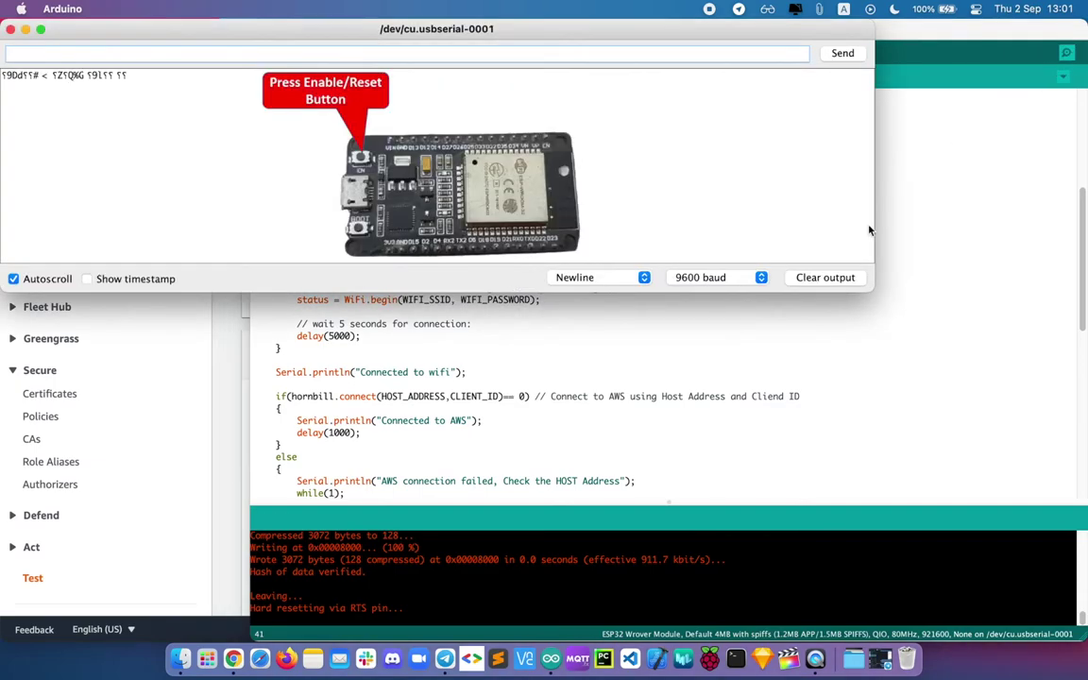
{"action": "left_click", "coordinate": [722, 277]}
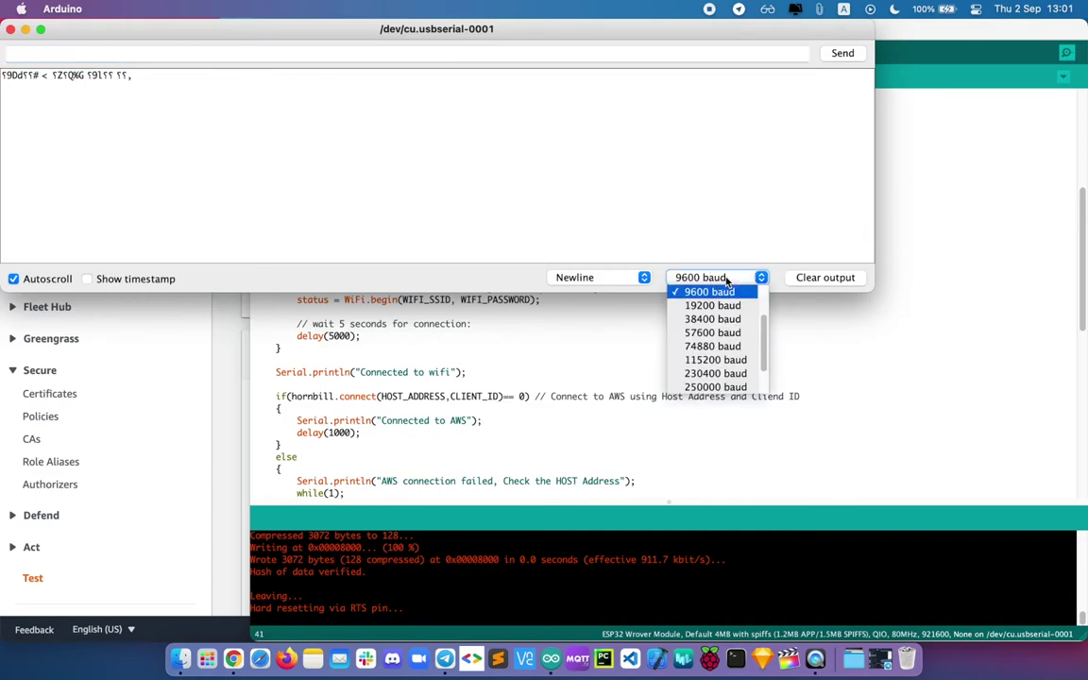
{"action": "left_click", "coordinate": [567, 204]}
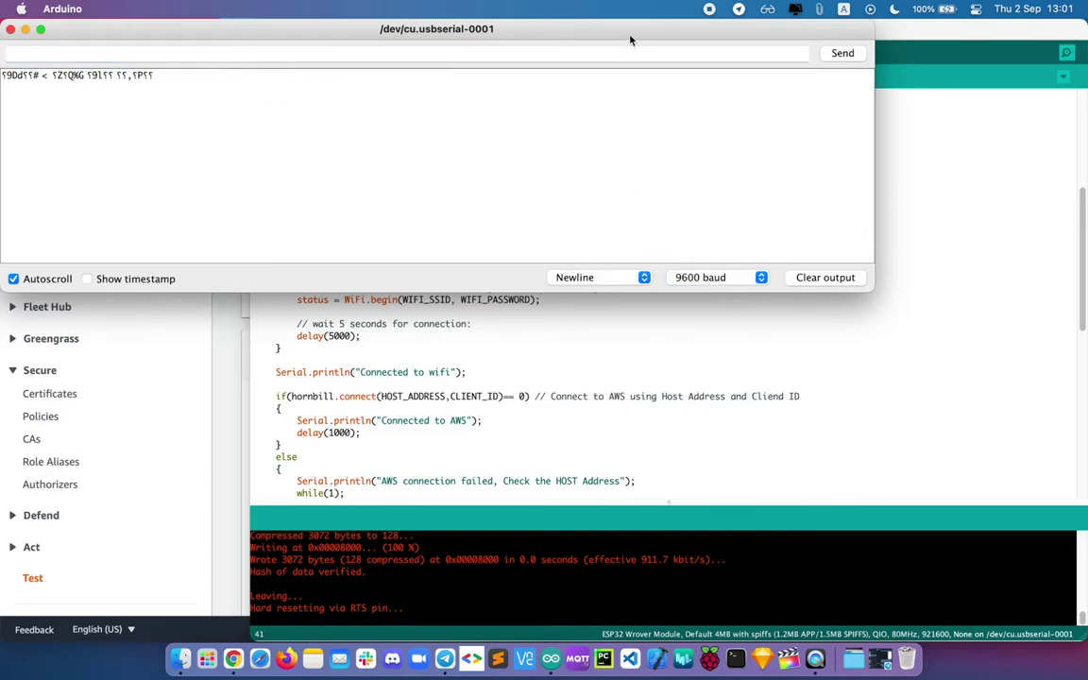
{"action": "left_click", "coordinate": [573, 387]}
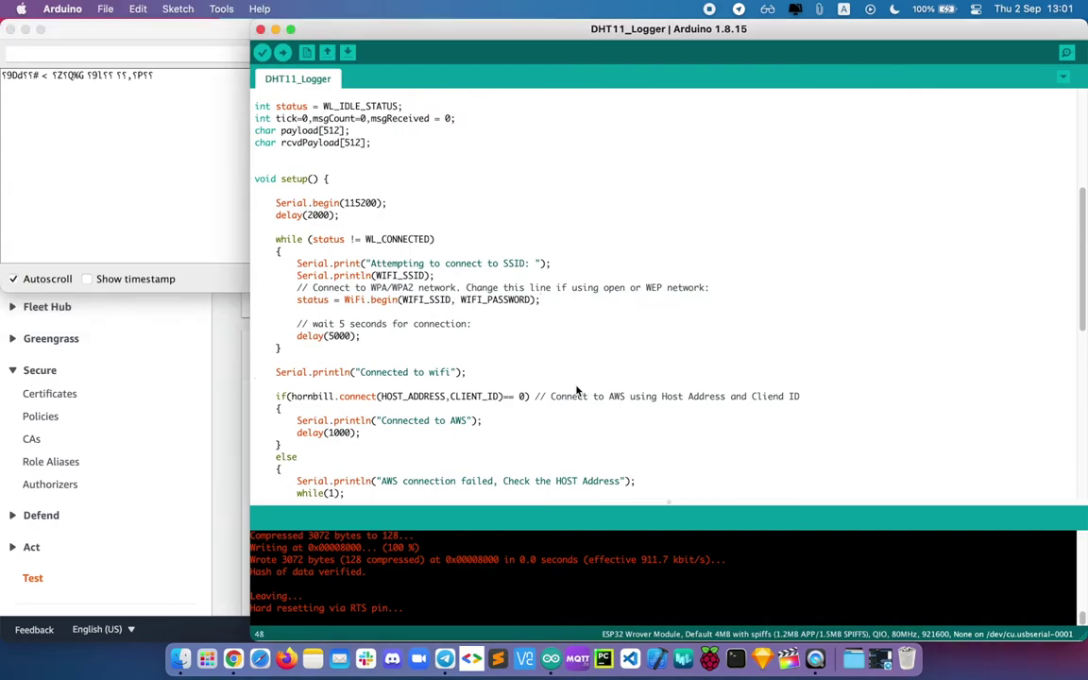
{"action": "left_click", "coordinate": [189, 217]}
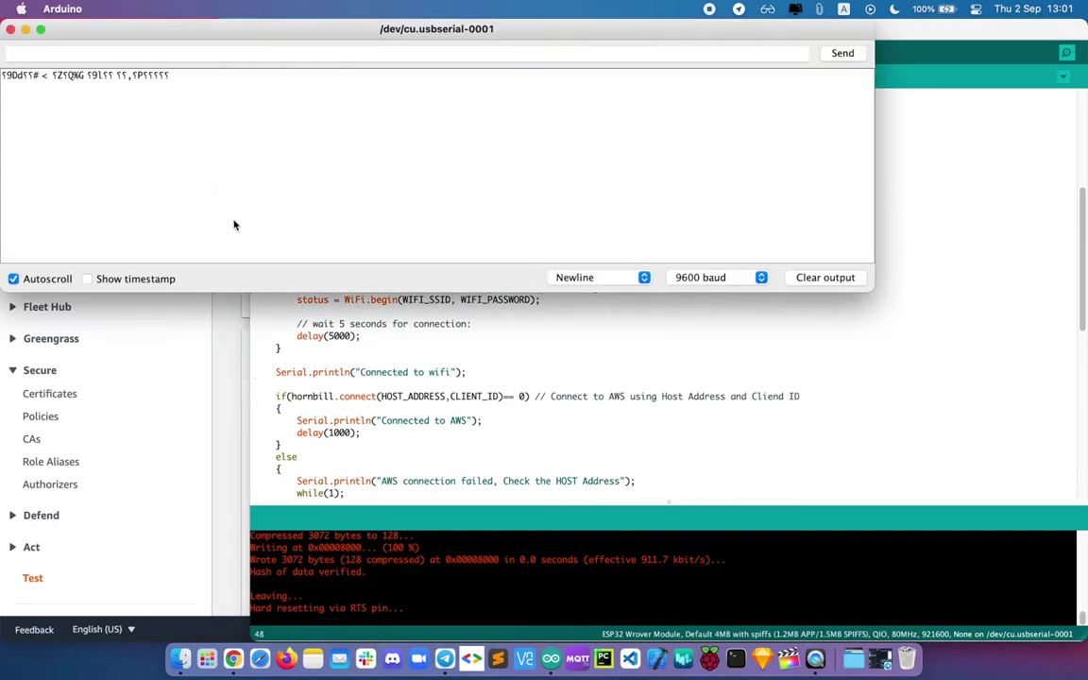
{"action": "left_click", "coordinate": [695, 278]}
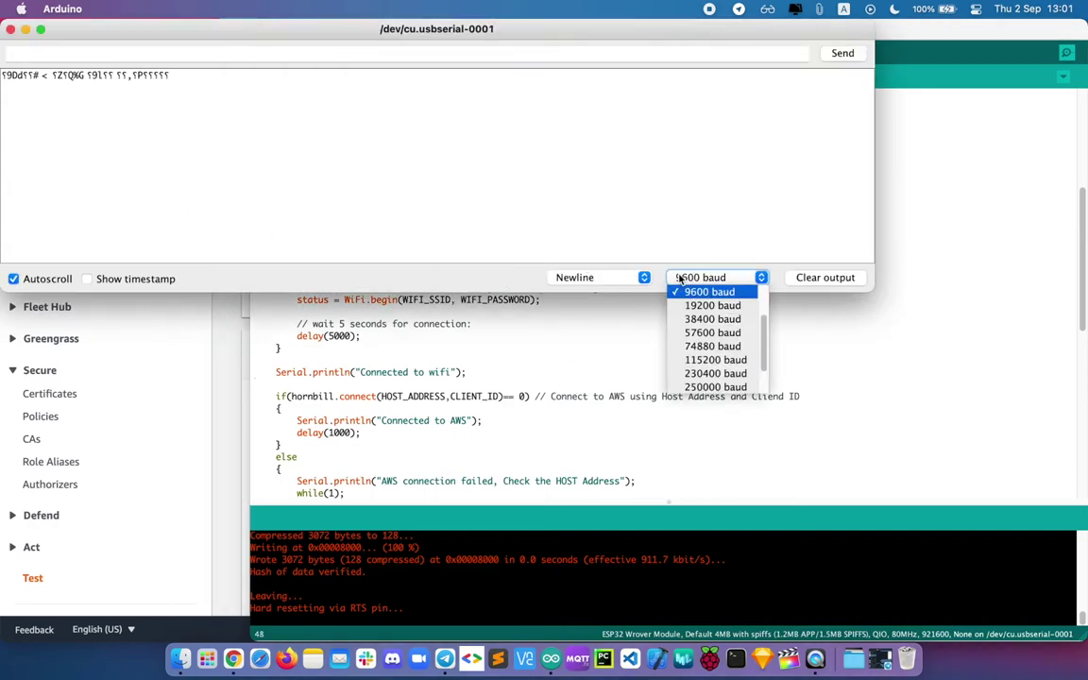
{"action": "left_click", "coordinate": [731, 360]}
{"action": "left_click", "coordinate": [766, 217]}
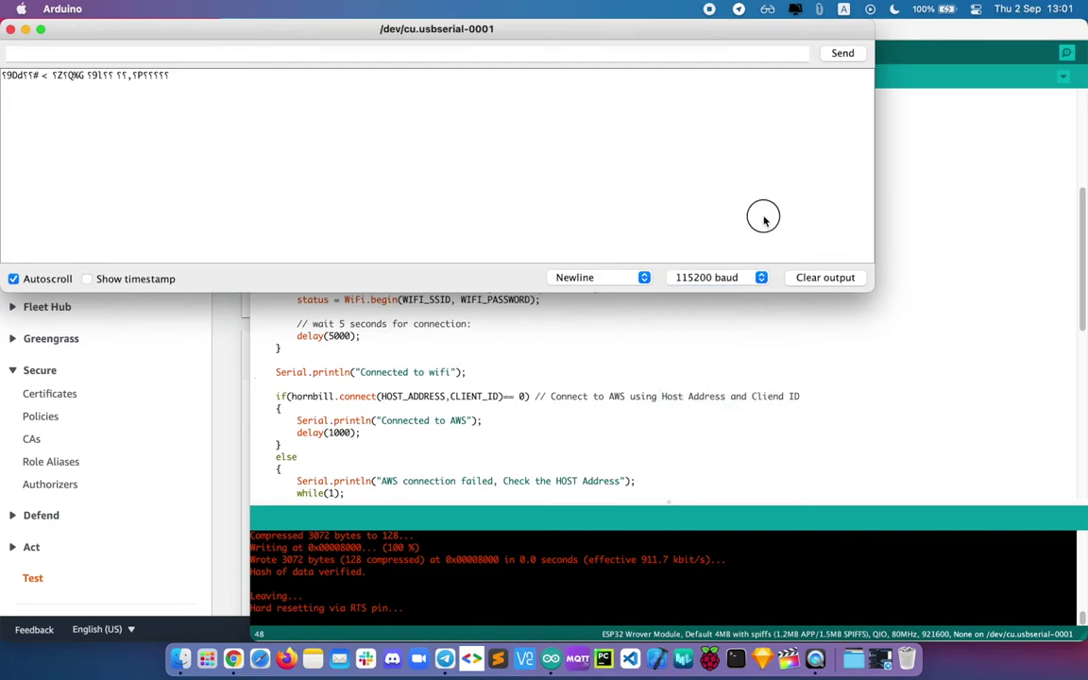
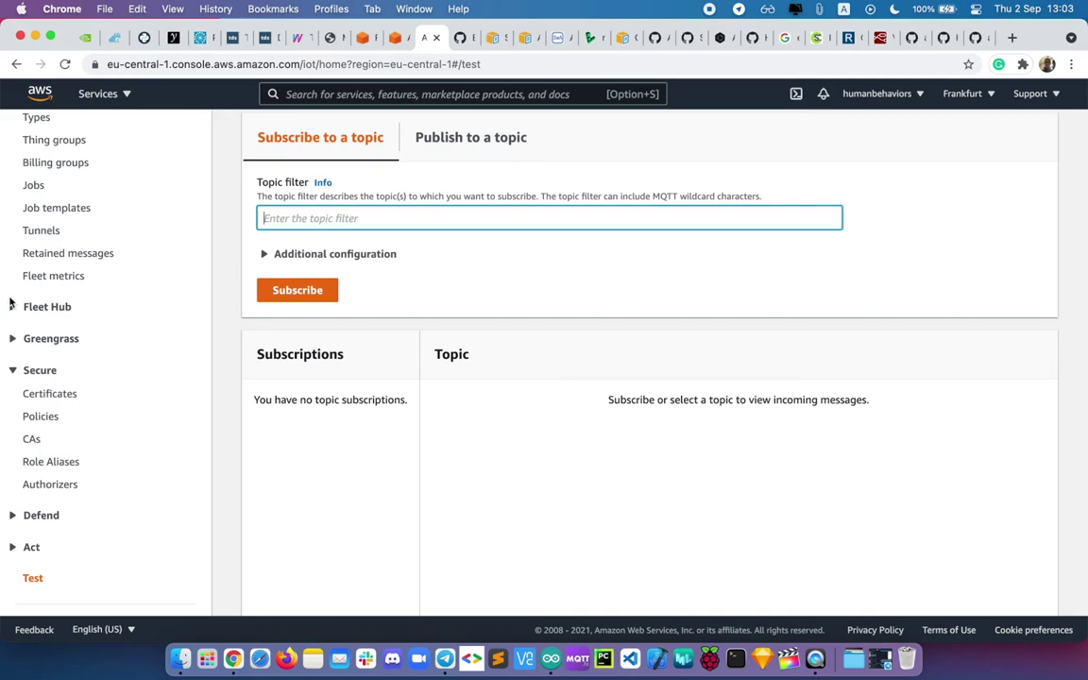
{"action": "scroll", "coordinate": [47, 220], "scroll_direction": "up", "scroll_amount": 5}
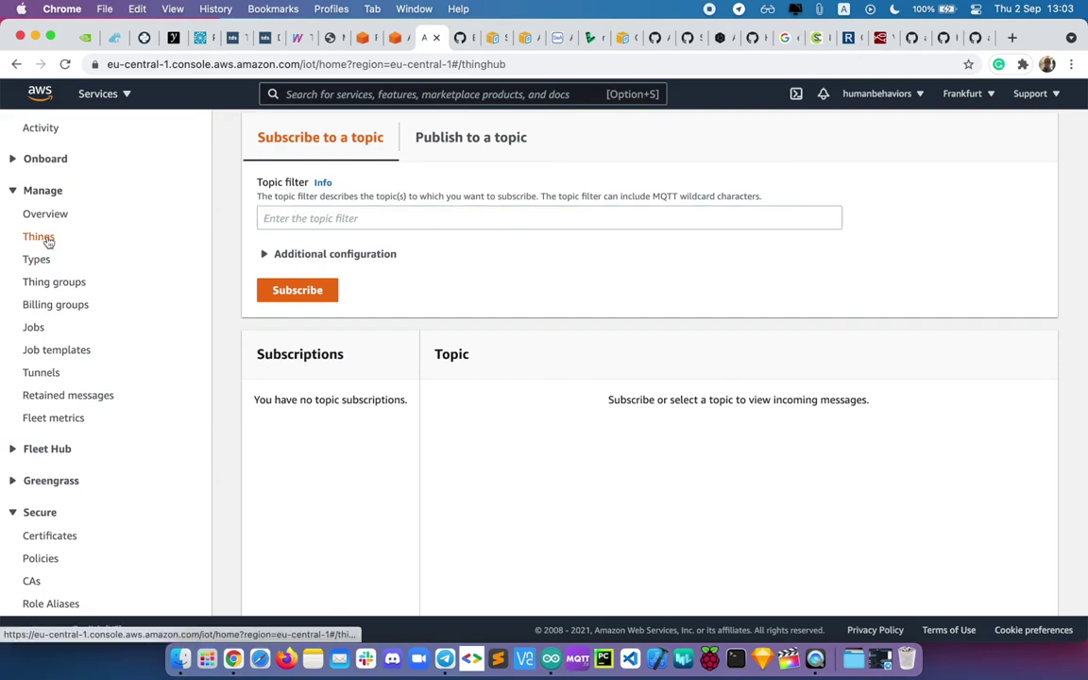
{"action": "left_click", "coordinate": [43, 237]}
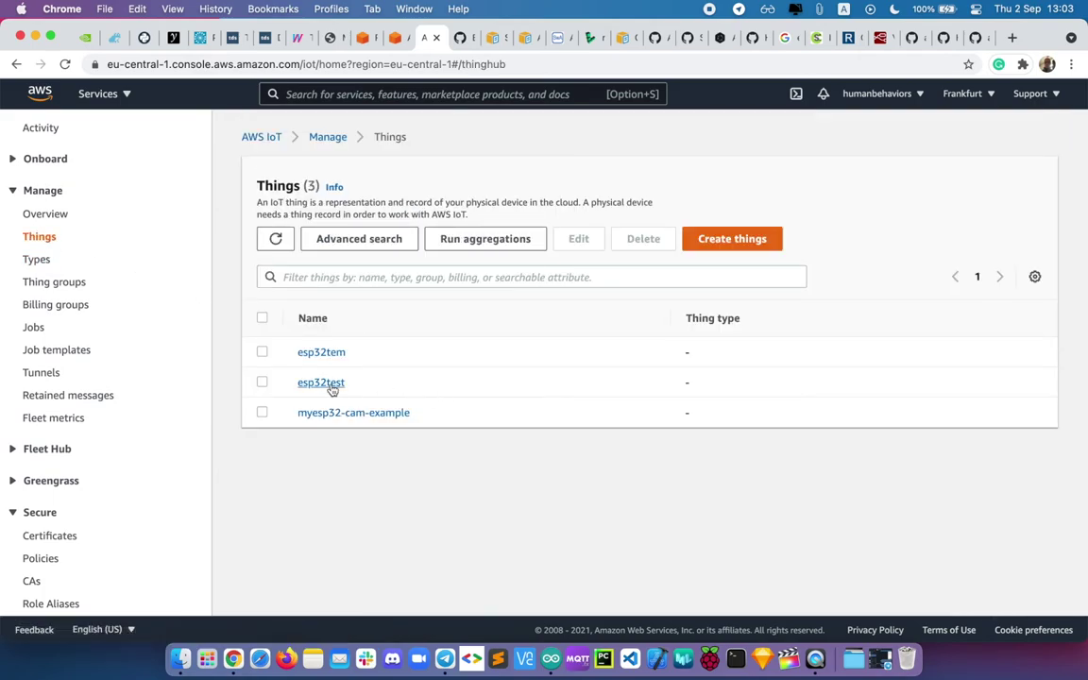
{"action": "left_click", "coordinate": [330, 384]}
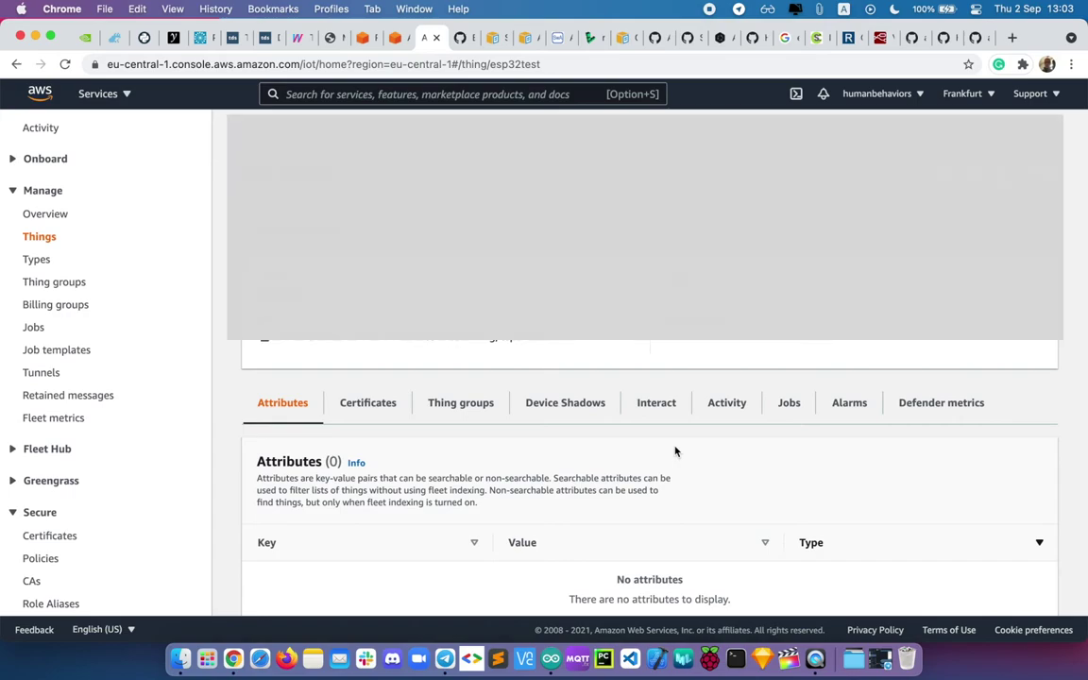
{"action": "left_click", "coordinate": [574, 404]}
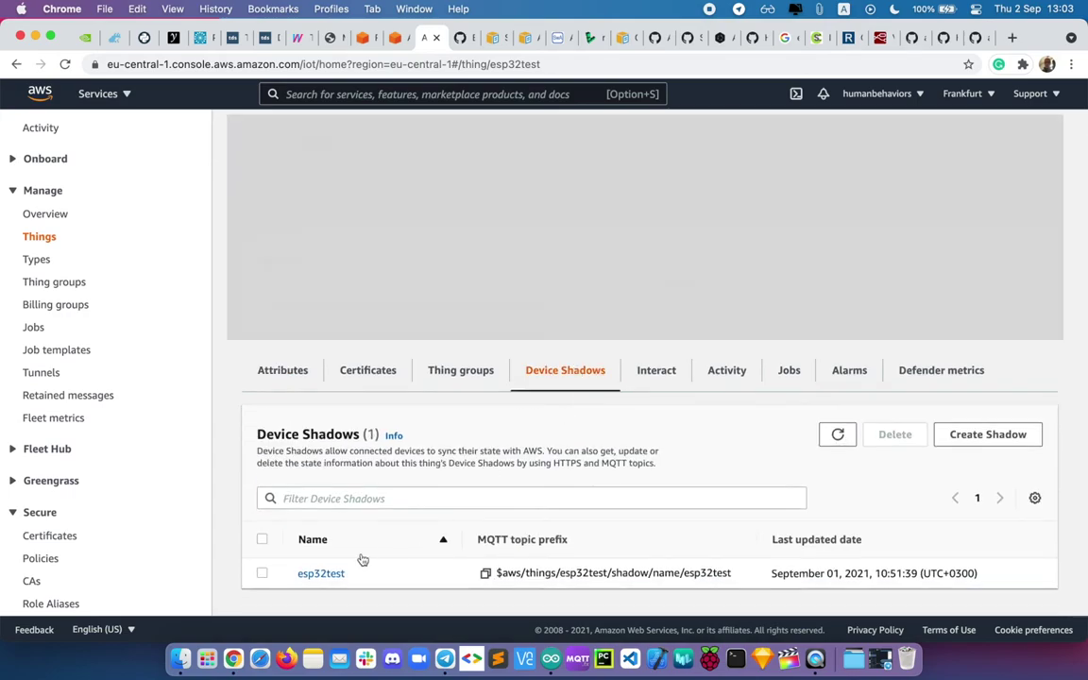
{"action": "left_click", "coordinate": [331, 574]}
{"action": "scroll", "coordinate": [337, 575], "scroll_direction": "down", "scroll_amount": 3}
{"action": "scroll", "coordinate": [337, 575], "scroll_direction": "up", "scroll_amount": 2}
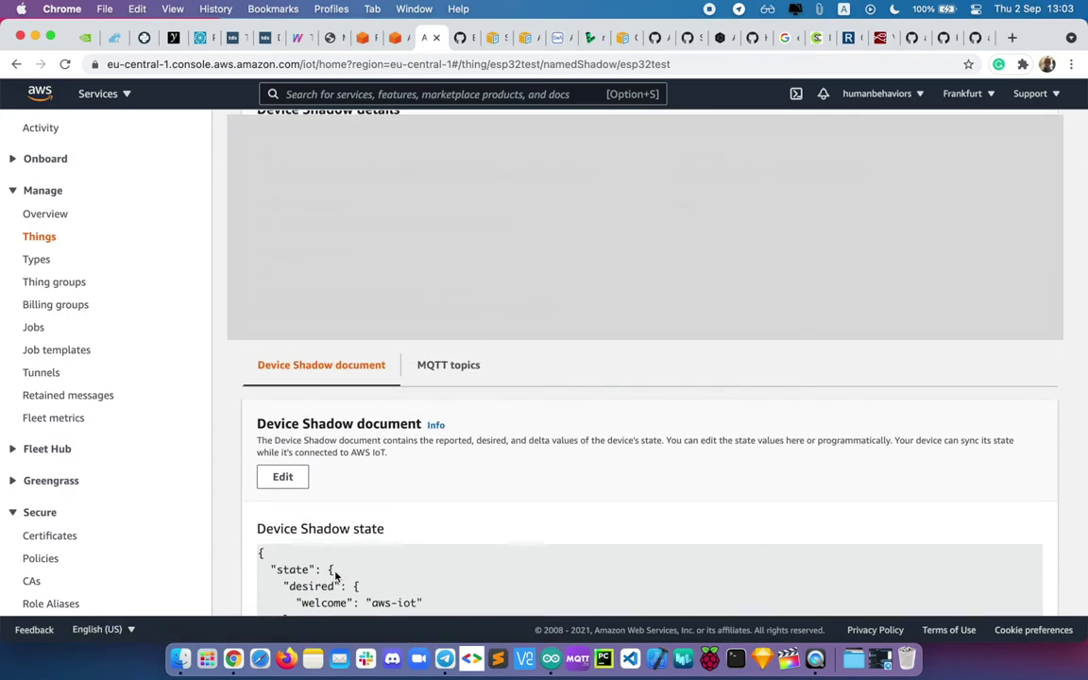
{"action": "left_click", "coordinate": [449, 365]}
{"action": "key", "text": "super+shift+v"}
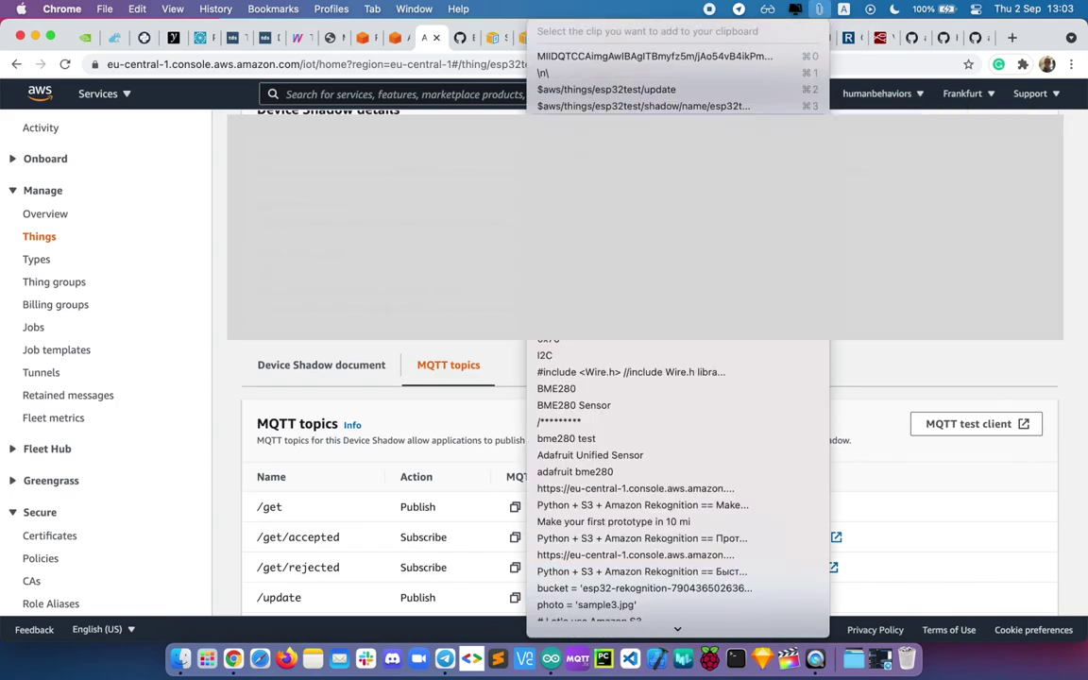
{"action": "left_click", "coordinate": [741, 102]}
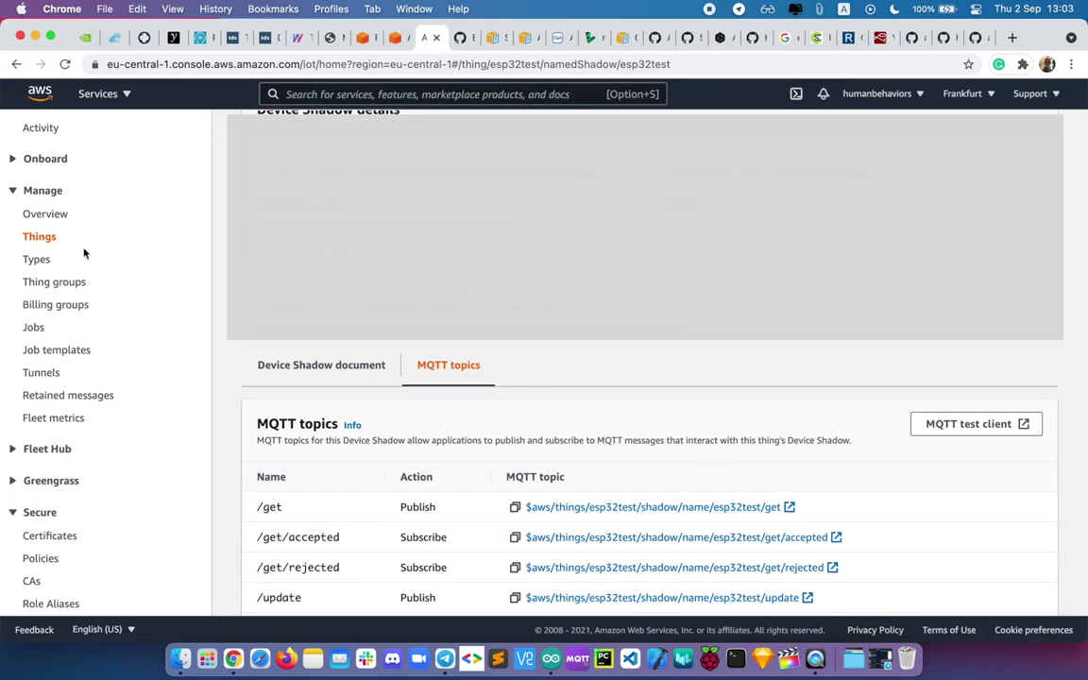
{"action": "left_click", "coordinate": [42, 245]}
{"action": "scroll", "coordinate": [34, 529], "scroll_direction": "down", "scroll_amount": 5}
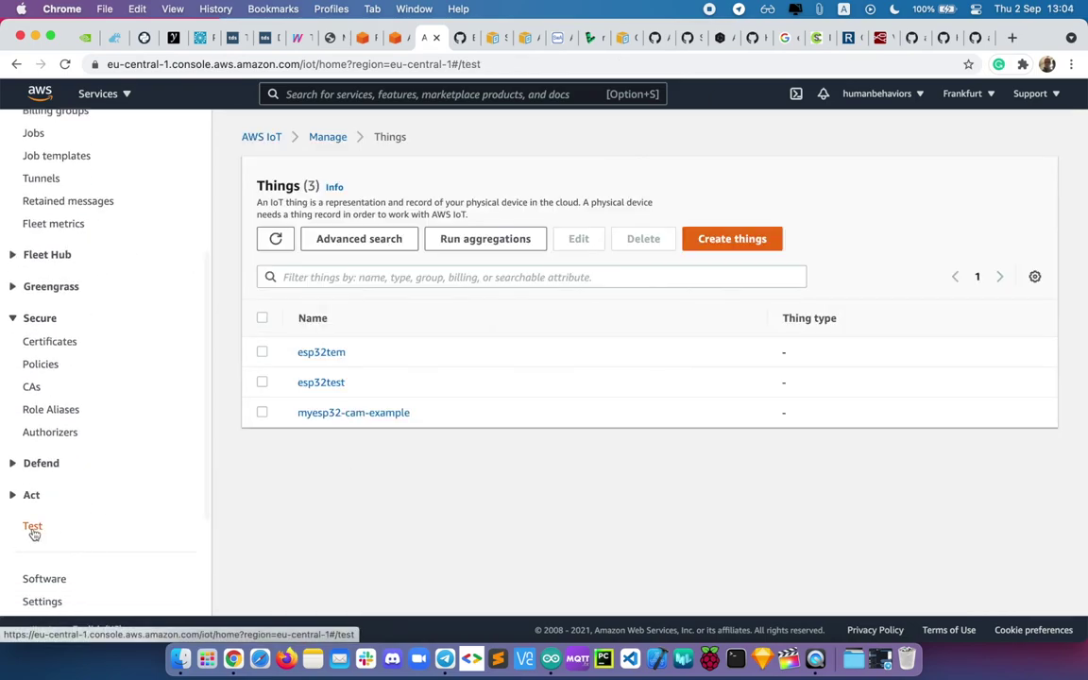
Step: Enter $aws/things/esp32test/update as the topic filter in the MQTT test client
{"action": "left_click", "coordinate": [33, 529]}
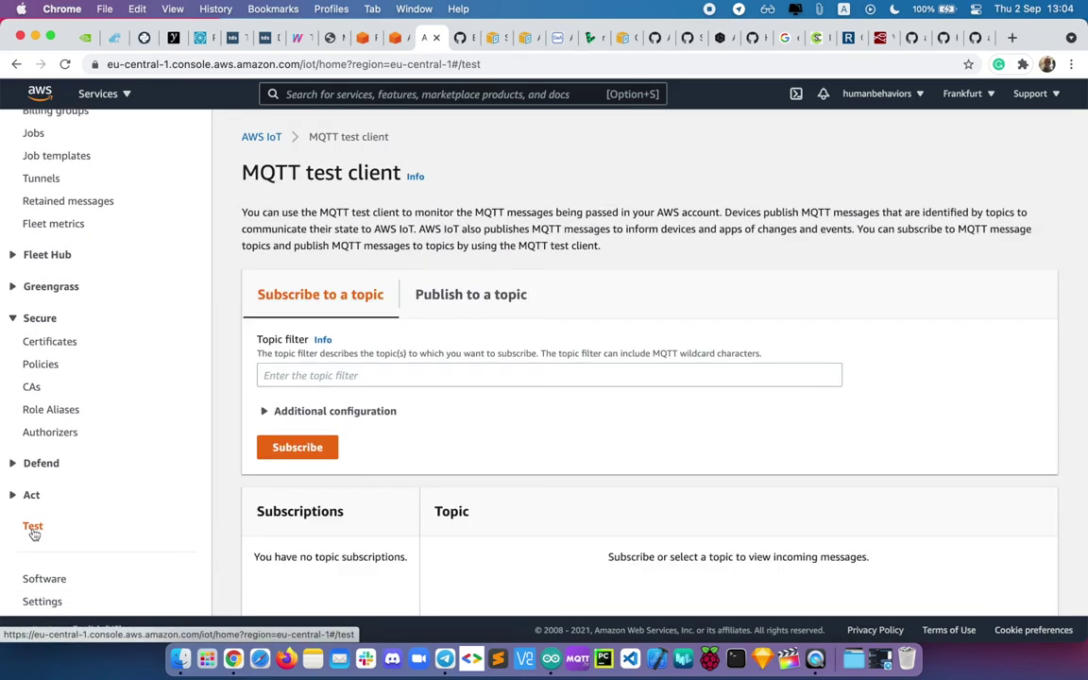
{"action": "left_click", "coordinate": [406, 370]}
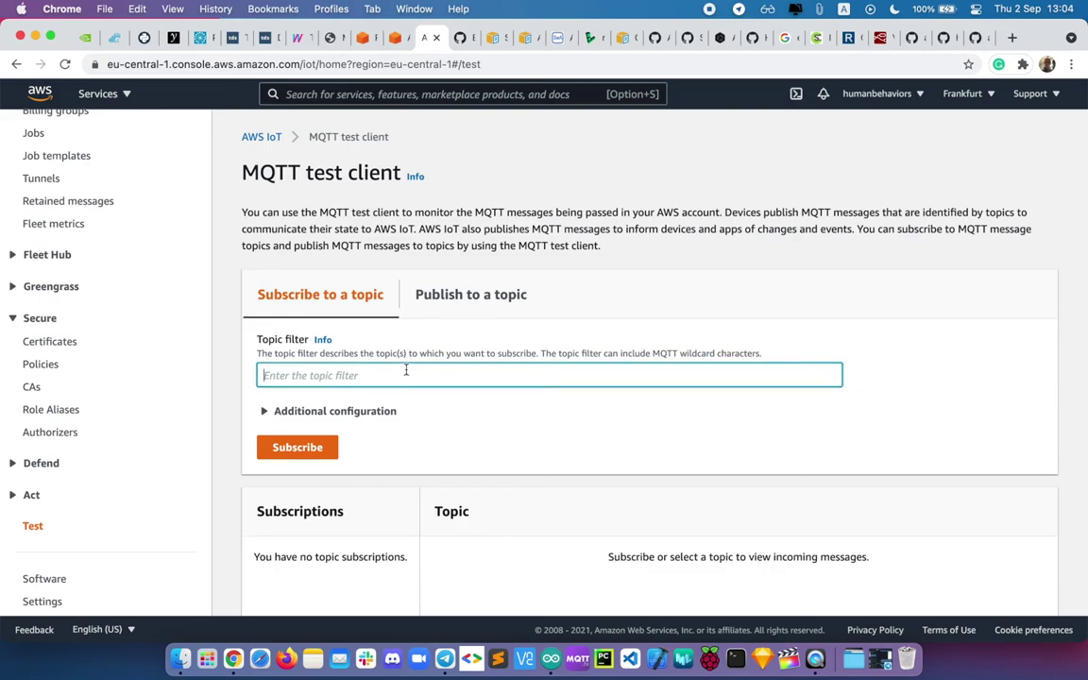
{"action": "type", "text": "$aws/things/esp32test/update"}
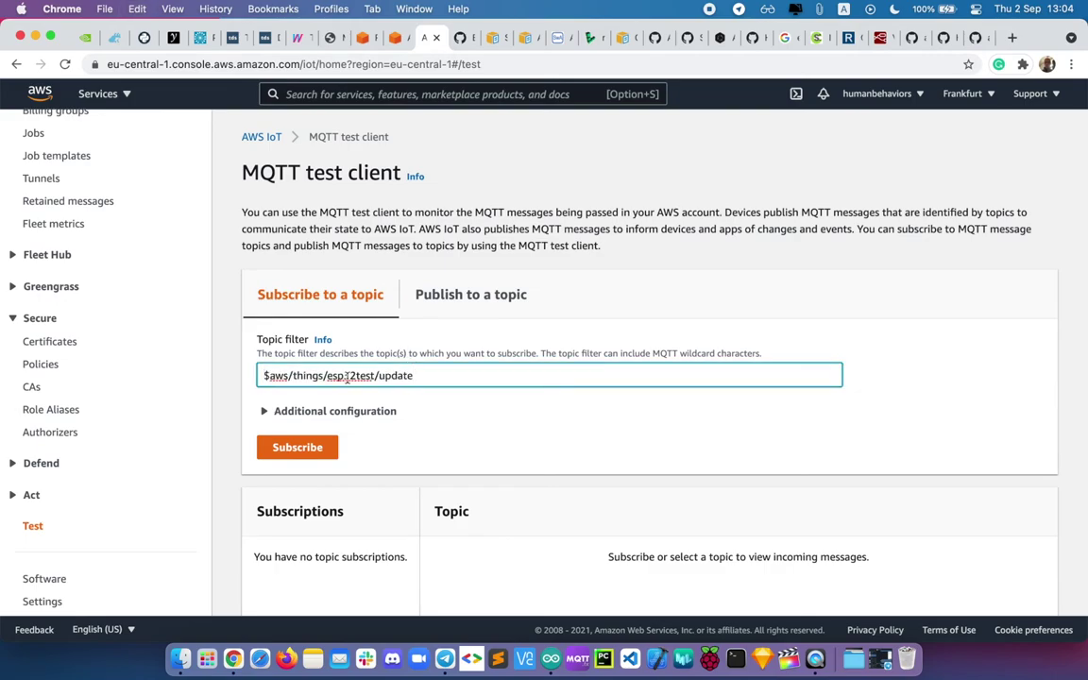
Step: Keep 100 messages, display payloads as strings, and subscribe to the topic
{"action": "scroll", "coordinate": [484, 408], "scroll_direction": "down", "scroll_amount": 3}
{"action": "left_click", "coordinate": [304, 278]}
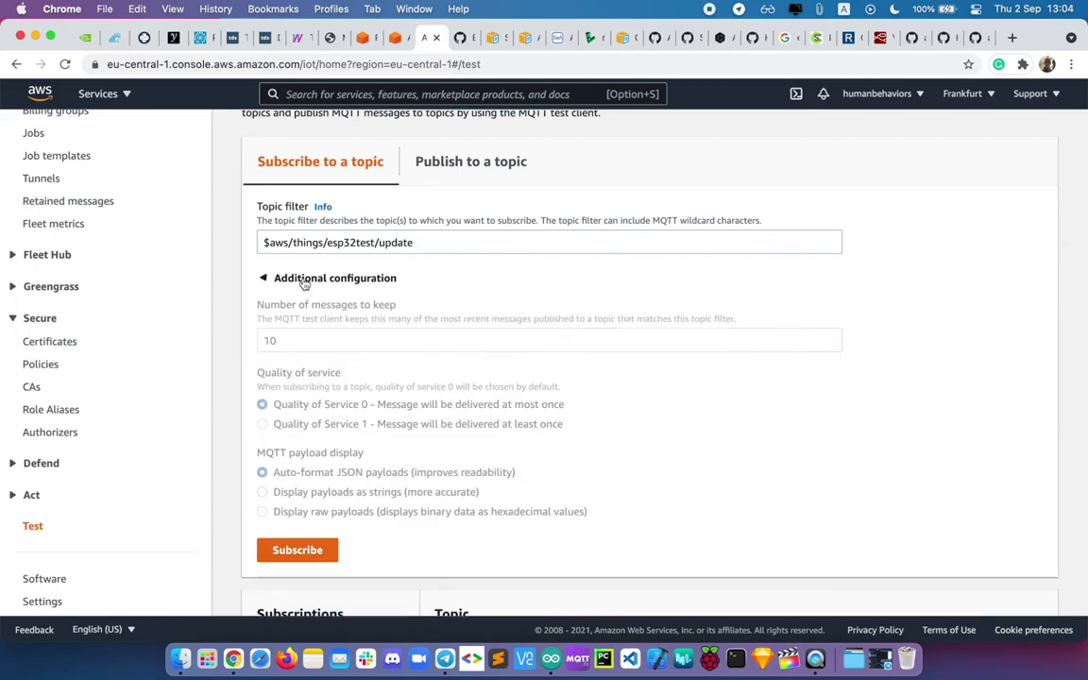
{"action": "left_click", "coordinate": [293, 340]}
{"action": "type", "text": "0"}
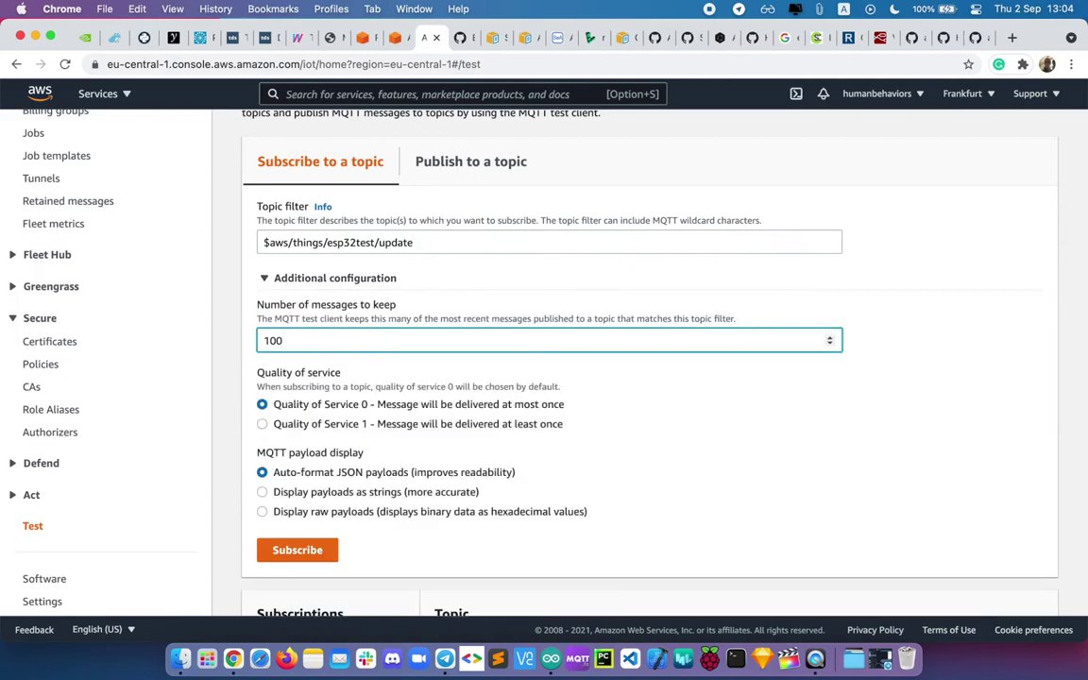
{"action": "left_click", "coordinate": [303, 495]}
{"action": "scroll", "coordinate": [303, 499], "scroll_direction": "down", "scroll_amount": 2}
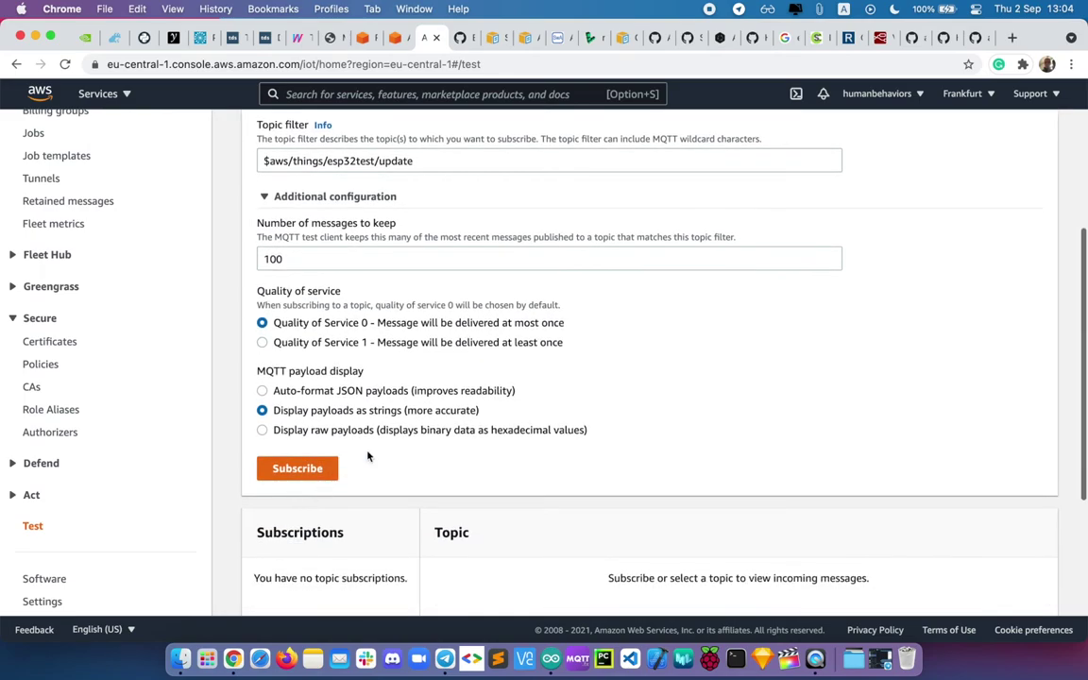
{"action": "left_click", "coordinate": [295, 474]}
Step: Scroll through the incoming Humidity and Temperature messages, then bring up the DHT11_Logger sketch in Arduino
{"action": "scroll", "coordinate": [605, 459], "scroll_direction": "down", "scroll_amount": 4}
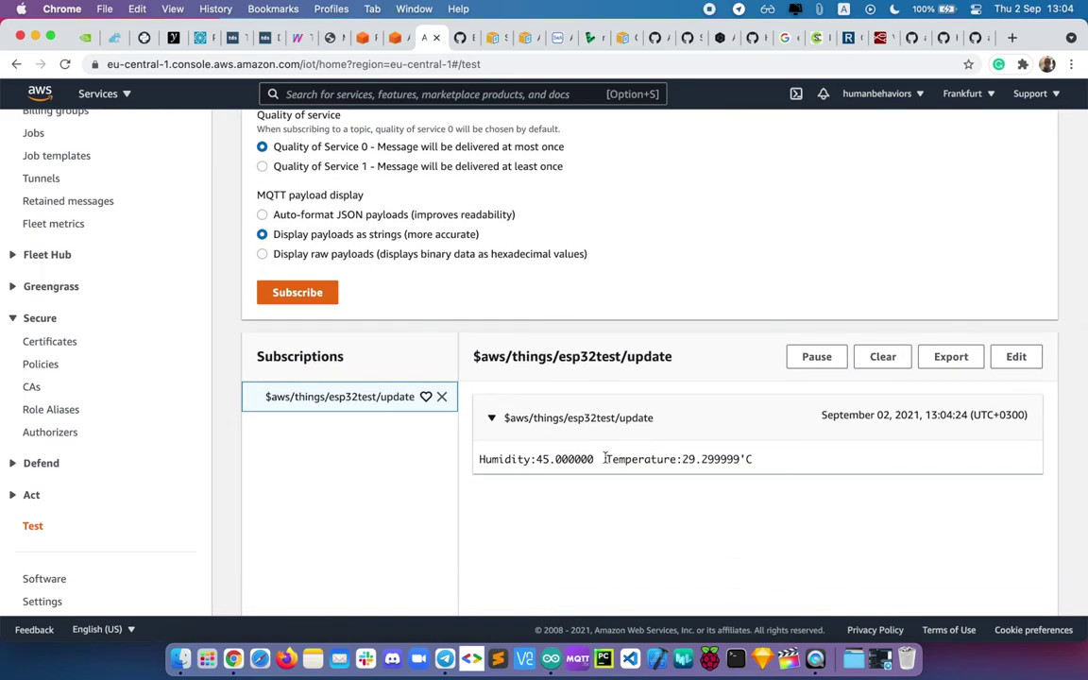
{"action": "scroll", "coordinate": [697, 518], "scroll_direction": "down", "scroll_amount": 1}
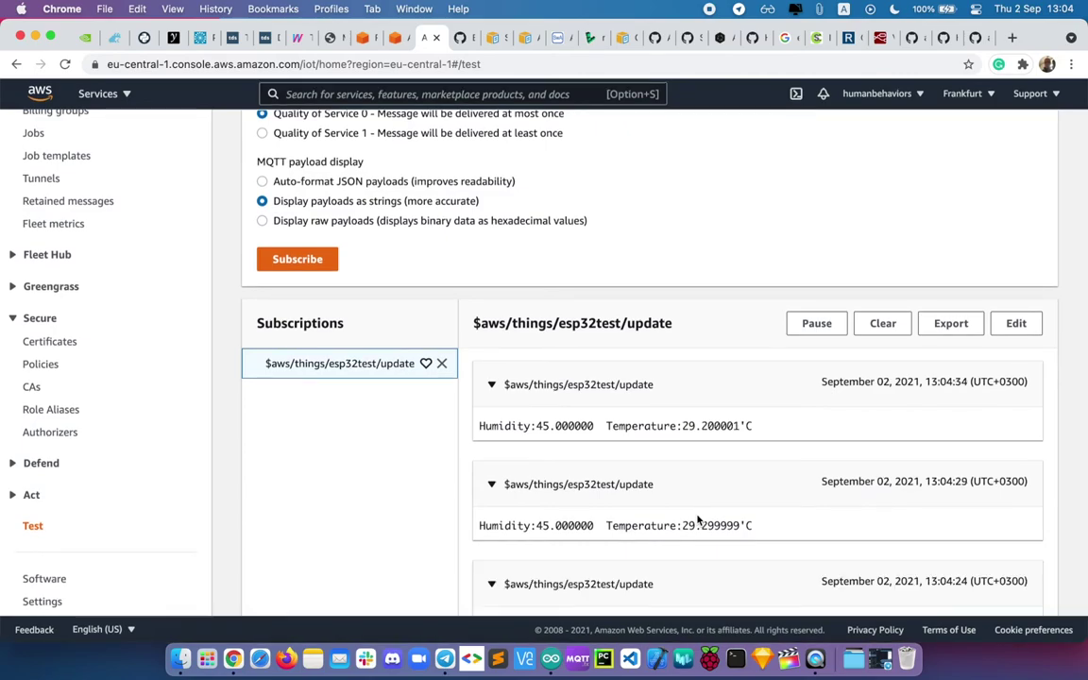
{"action": "scroll", "coordinate": [698, 521], "scroll_direction": "down", "scroll_amount": 2}
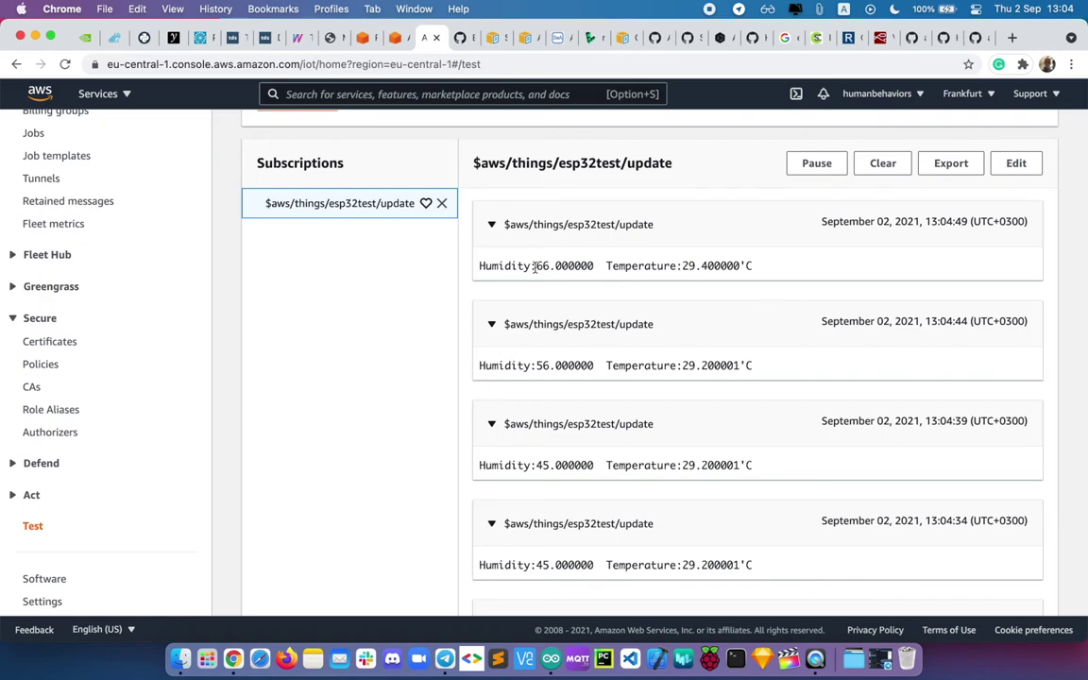
{"action": "left_click", "coordinate": [551, 659]}
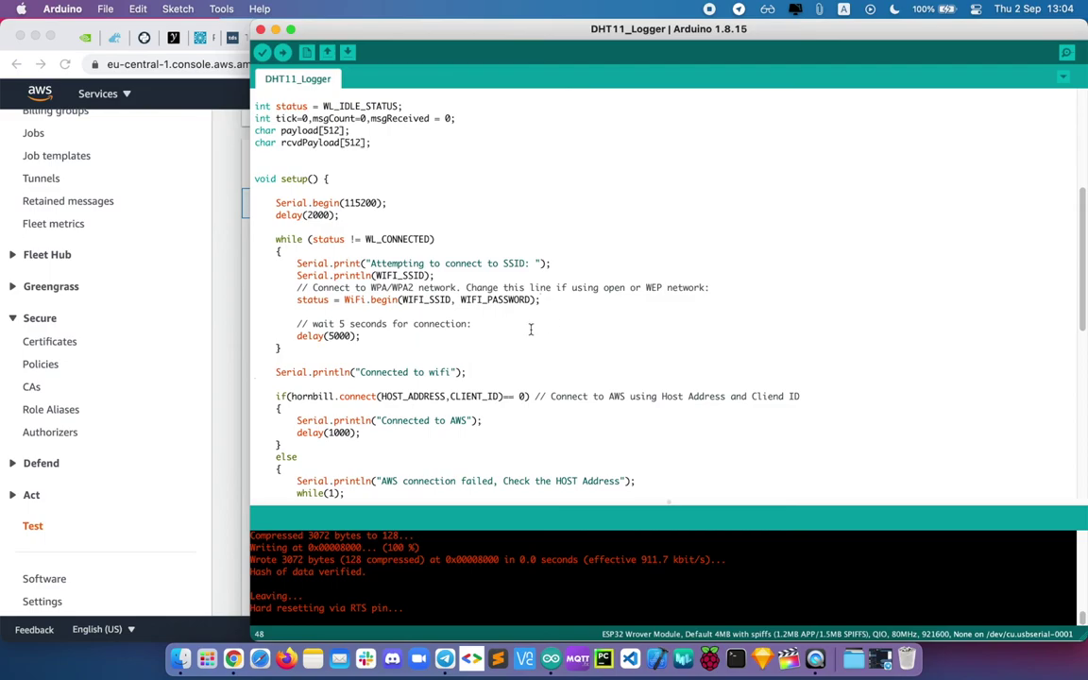
Step: Bring the AWS IoT test client page back in front of the Arduino IDE
{"action": "left_click", "coordinate": [223, 376]}
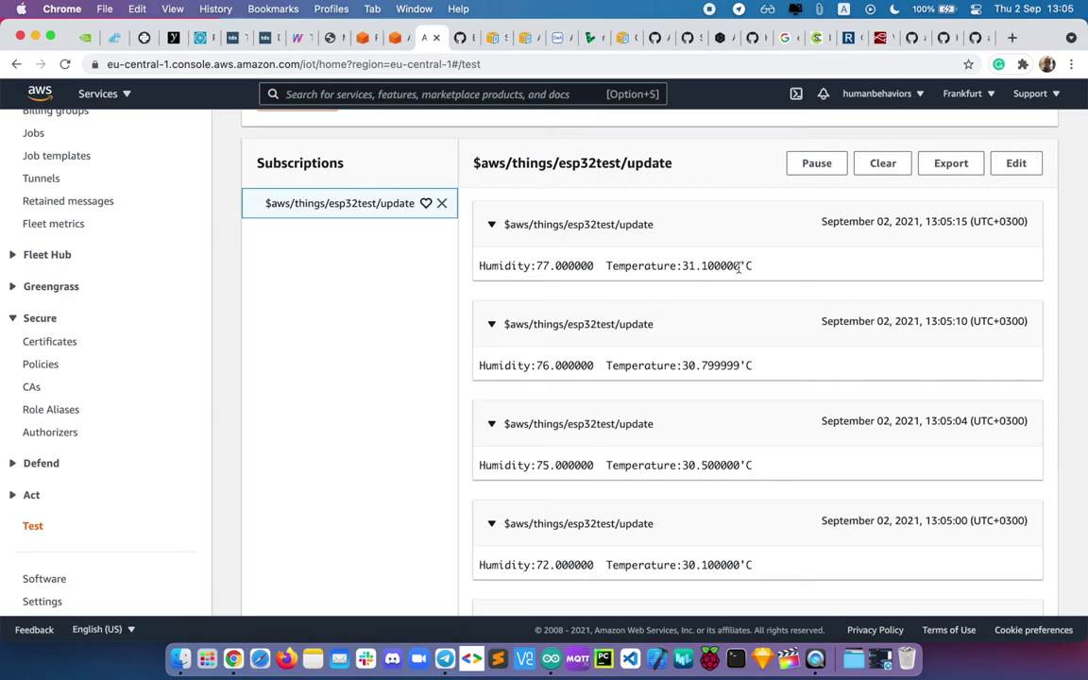
Step: Remove the $aws/things/esp32test/update subscription from the Subscriptions list
{"action": "left_click", "coordinate": [441, 203]}
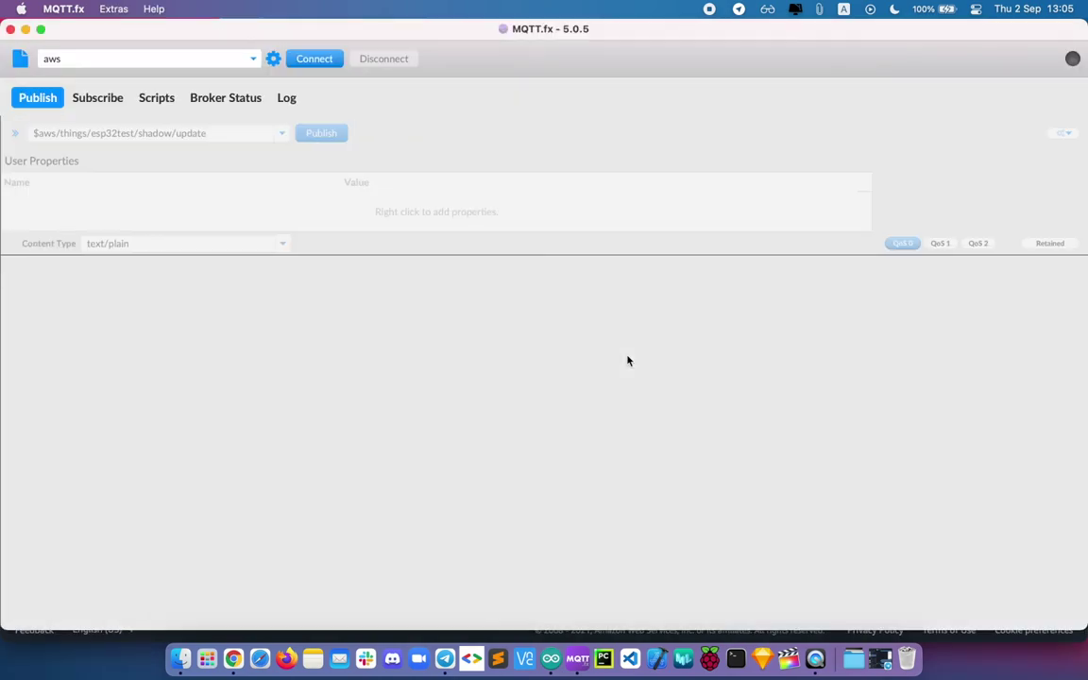
{"action": "left_click", "coordinate": [273, 59]}
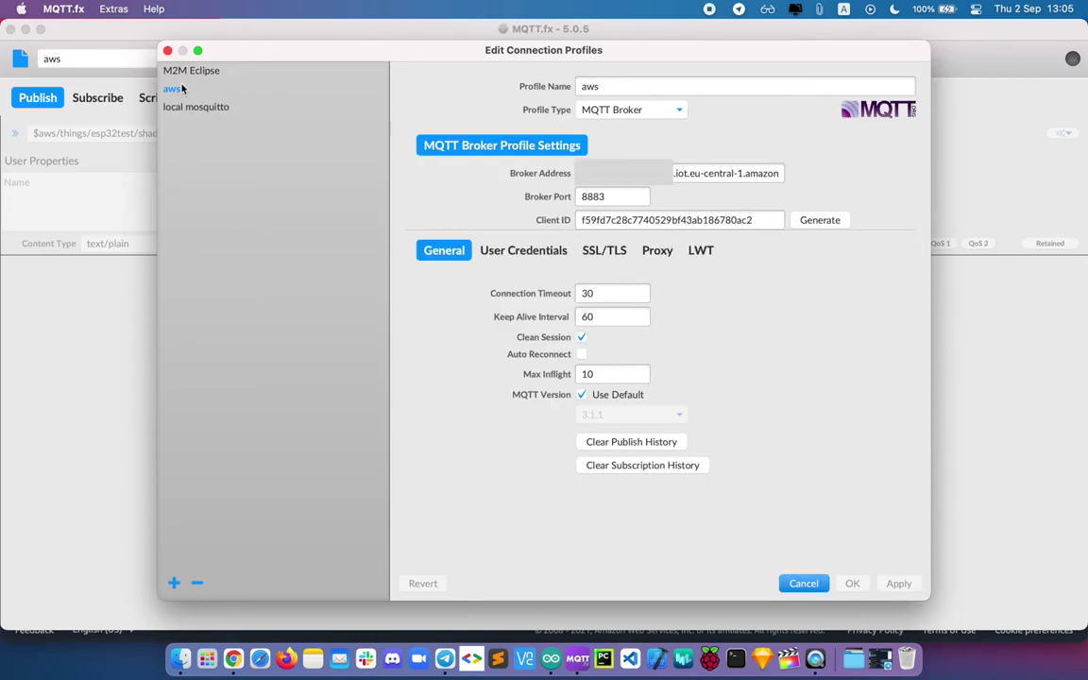
{"action": "left_click", "coordinate": [662, 112]}
{"action": "left_click", "coordinate": [740, 128]}
{"action": "left_click", "coordinate": [621, 253]}
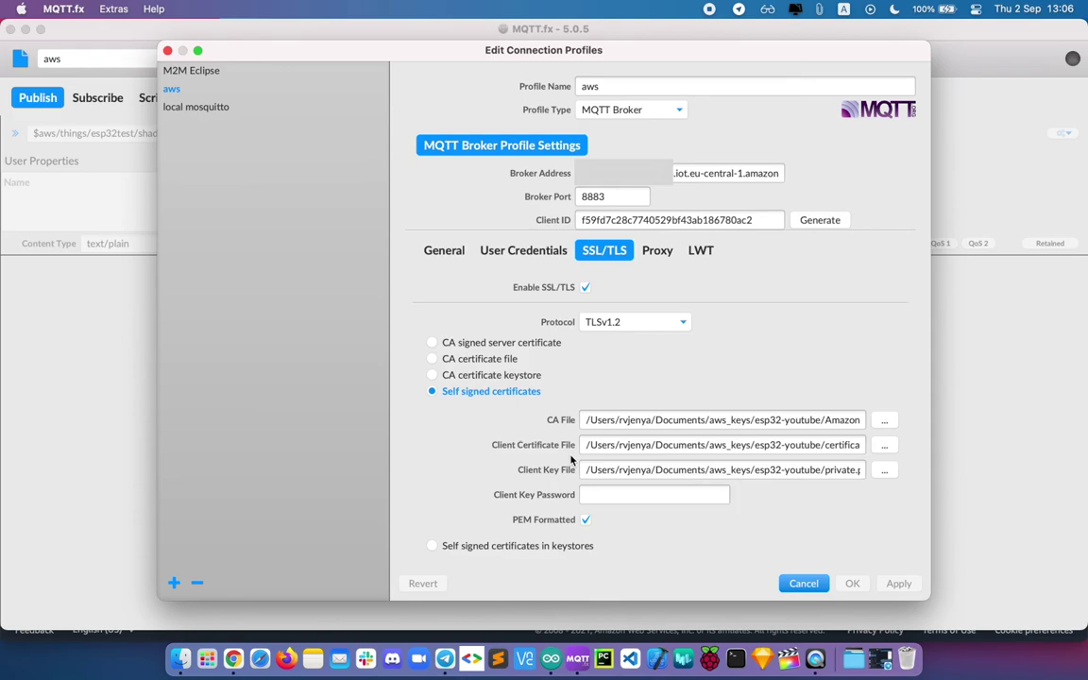
{"action": "left_click", "coordinate": [808, 580]}
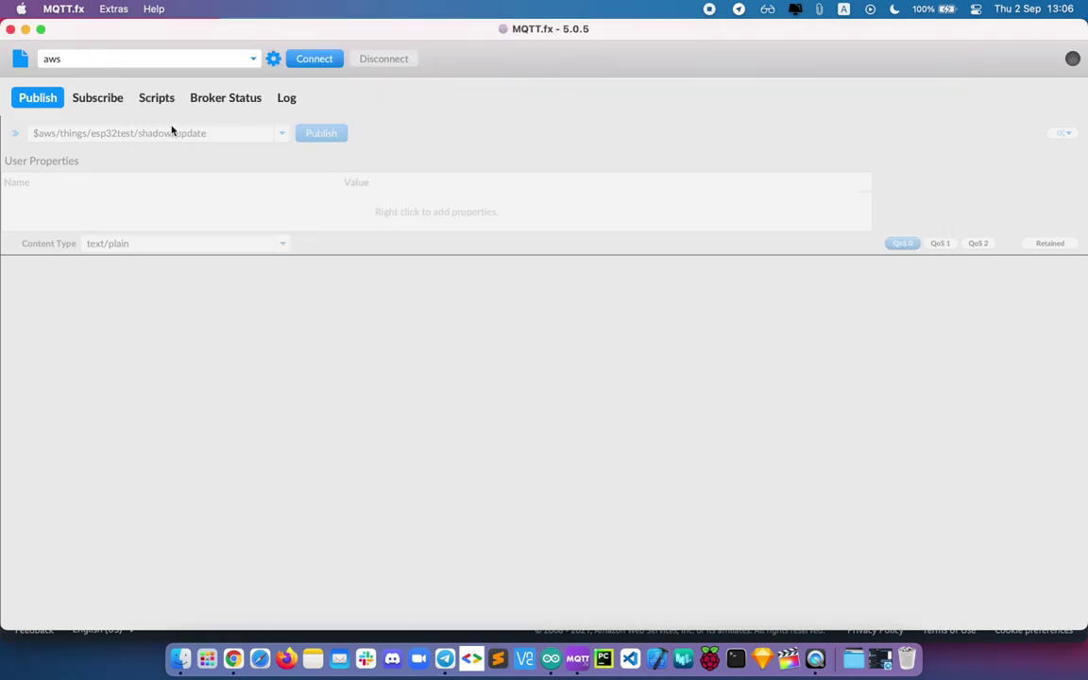
Step: Connect MQTT.fx with the aws profile and subscribe to $aws/things/esp32test/update
{"action": "left_click", "coordinate": [95, 97]}
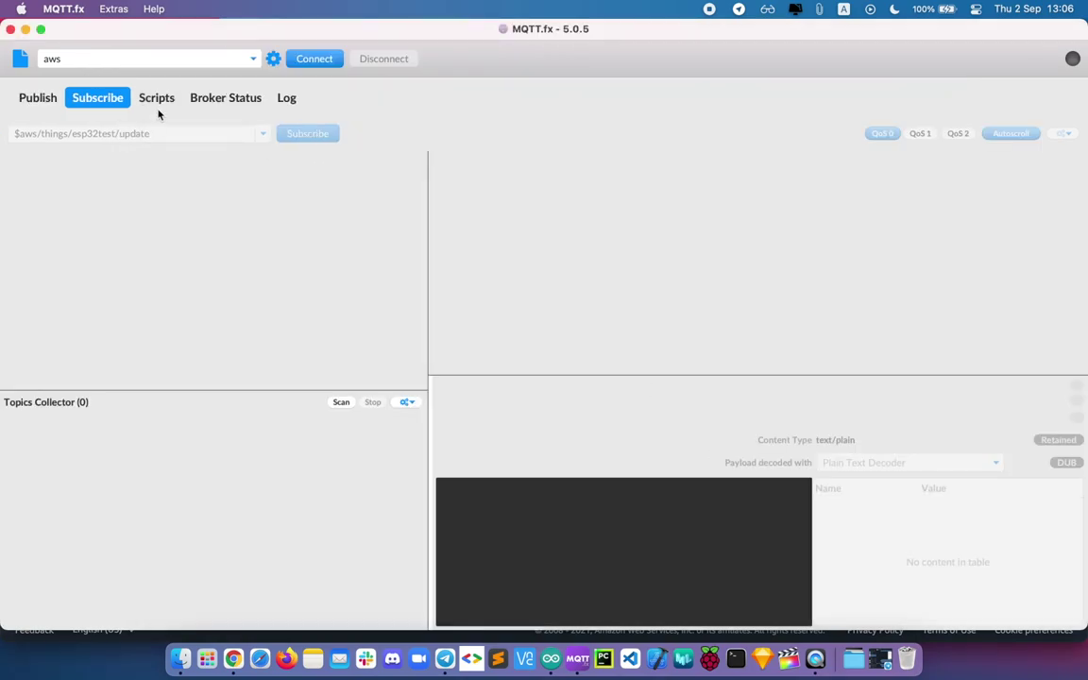
{"action": "left_click", "coordinate": [314, 61]}
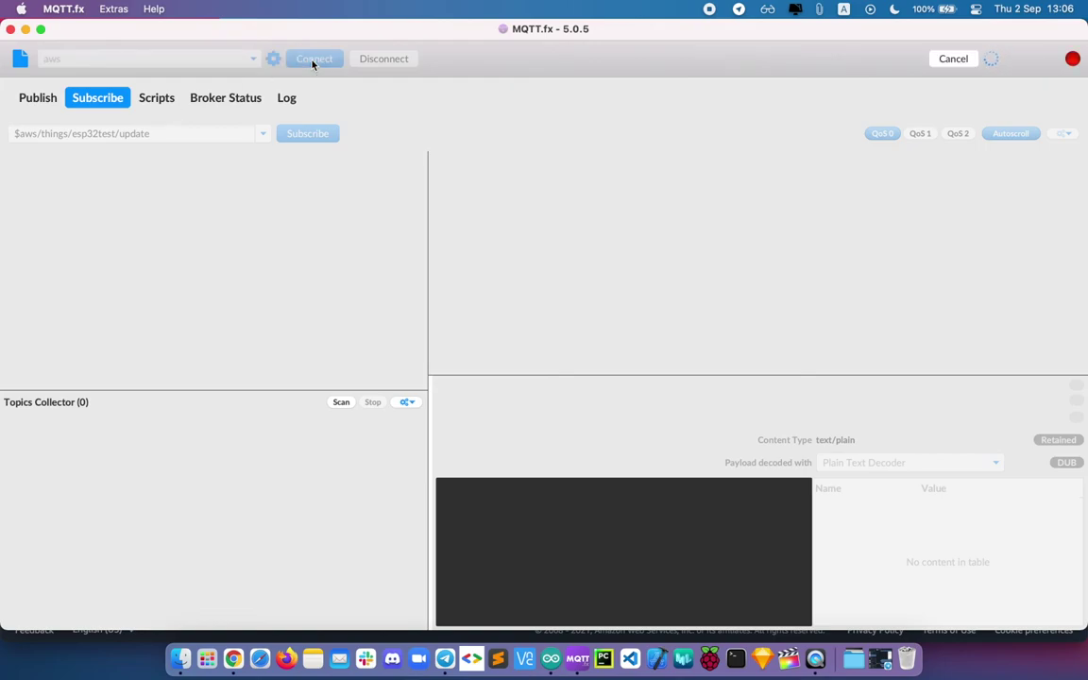
{"action": "left_click", "coordinate": [197, 132]}
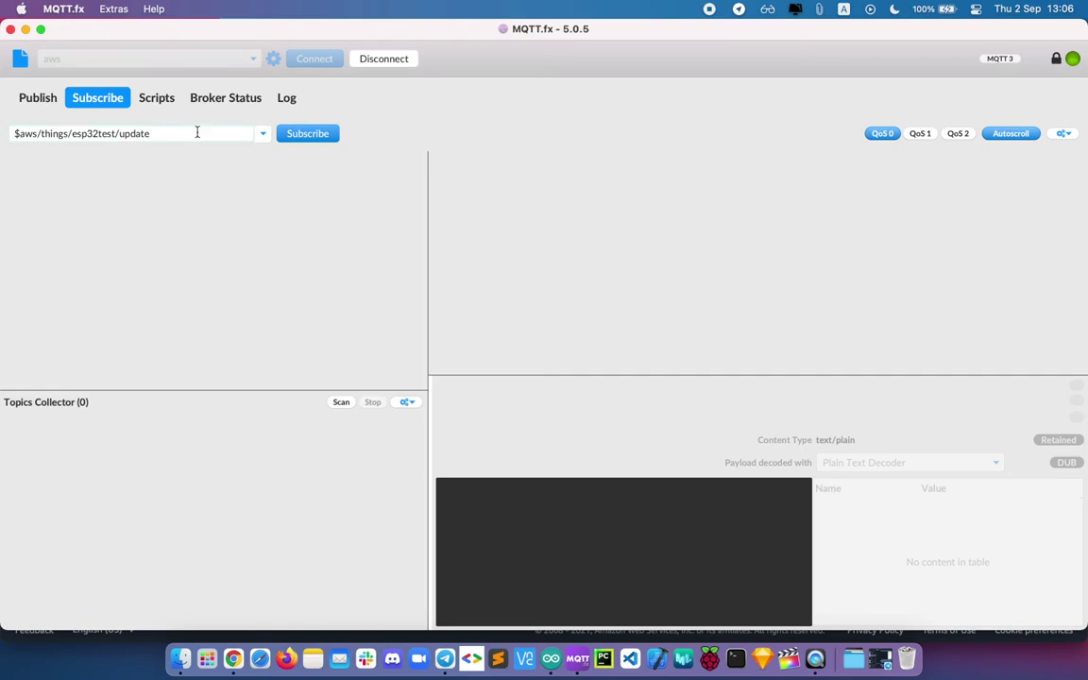
{"action": "left_click_drag", "start_coordinate": [197, 133], "coordinate": [3, 133]}
{"action": "left_click", "coordinate": [184, 133]}
{"action": "double_click", "coordinate": [137, 133]}
{"action": "left_click", "coordinate": [318, 134]}
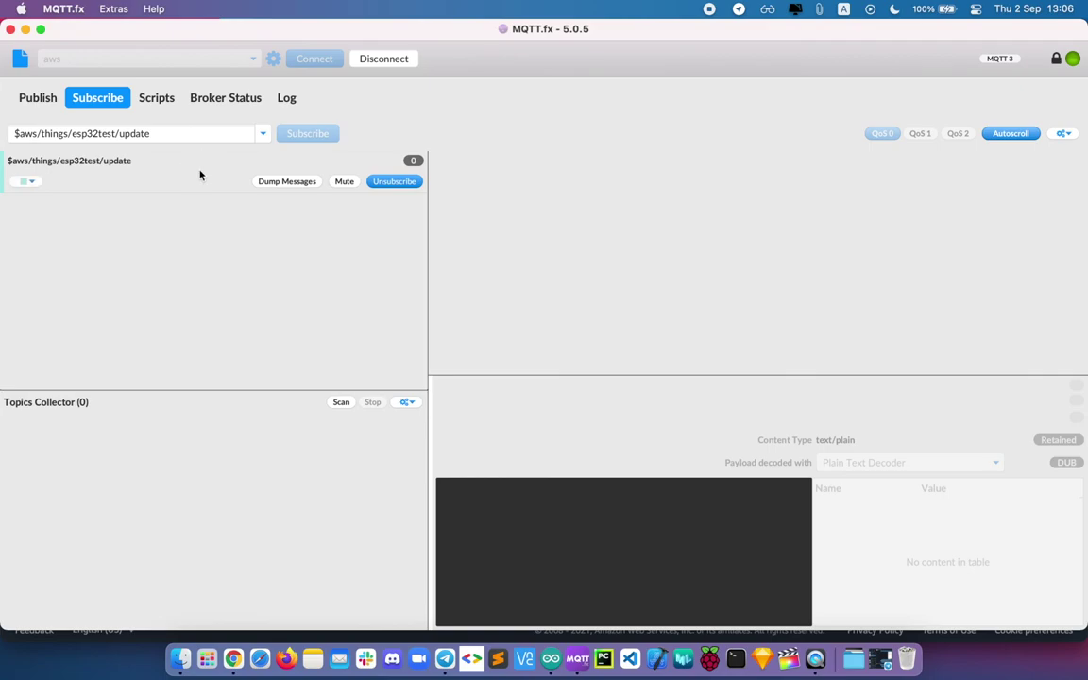
{"action": "left_click", "coordinate": [38, 98]}
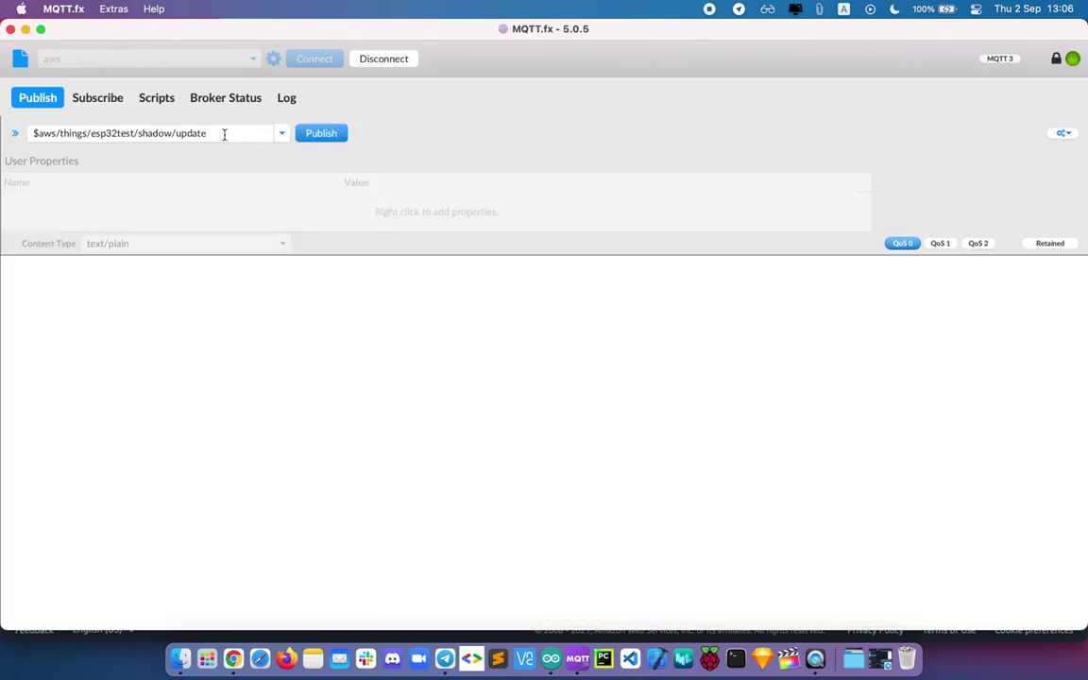
Step: Inspect the first received message's humidity and temperature payload in the Subscribe view
{"action": "left_click", "coordinate": [106, 98]}
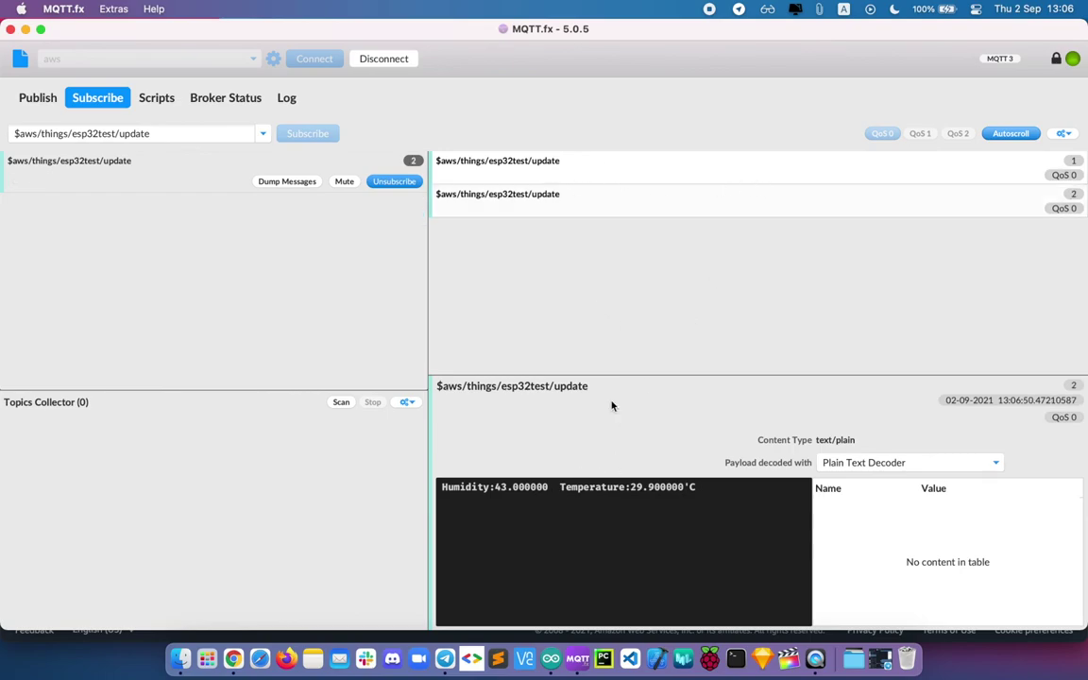
{"action": "left_click_drag", "start_coordinate": [465, 486], "coordinate": [699, 485]}
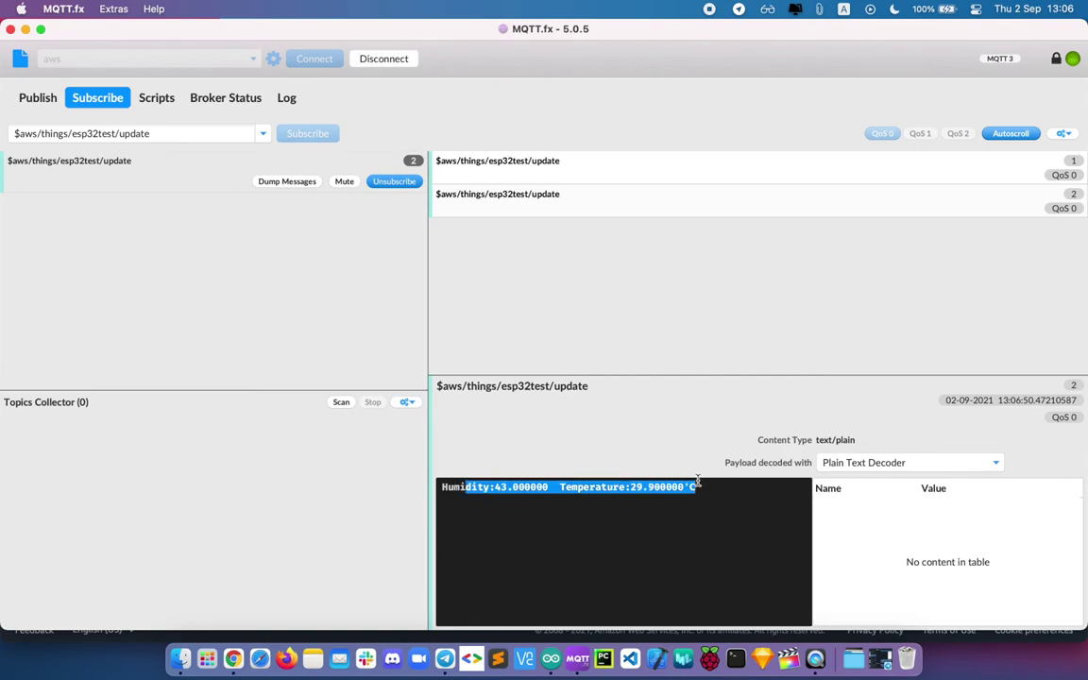
{"action": "left_click", "coordinate": [633, 165]}
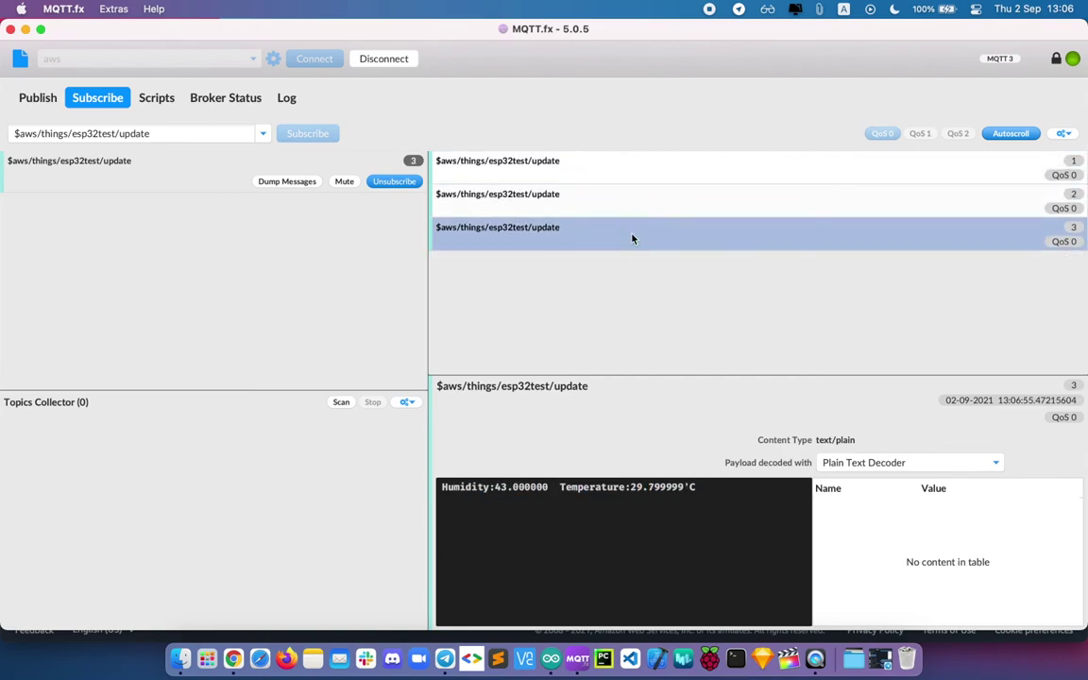
{"action": "left_click", "coordinate": [637, 165]}
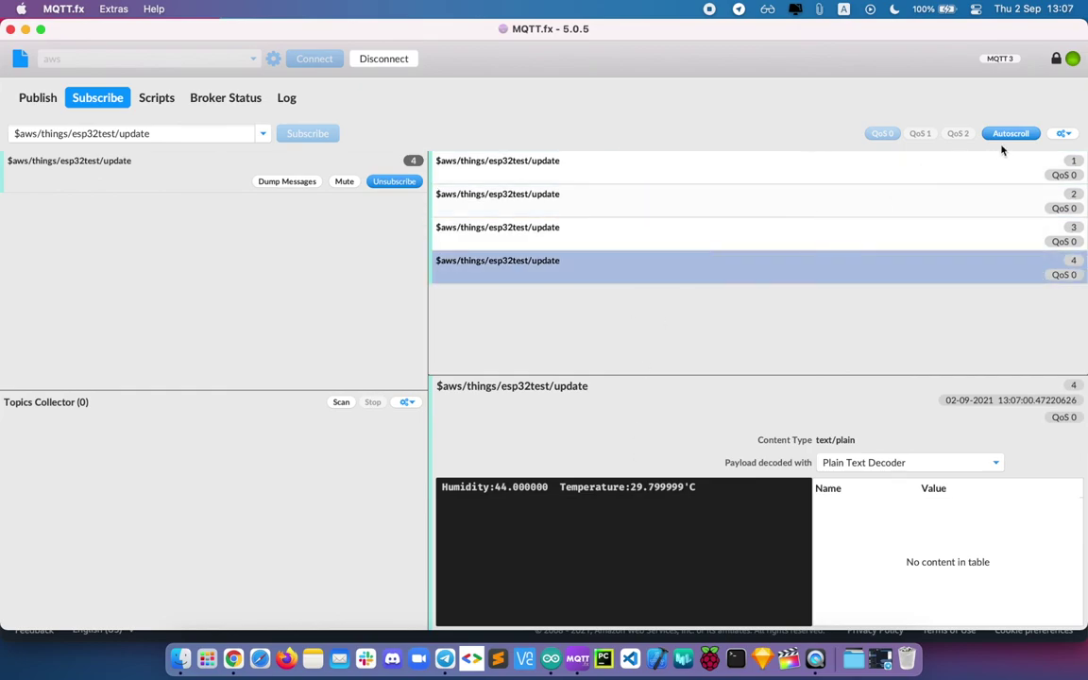
Step: Turn off Autoscroll, compare the first and fourth messages' readings, then switch to the DHT11_Logger sketch
{"action": "left_click", "coordinate": [1012, 139]}
{"action": "left_click", "coordinate": [637, 173]}
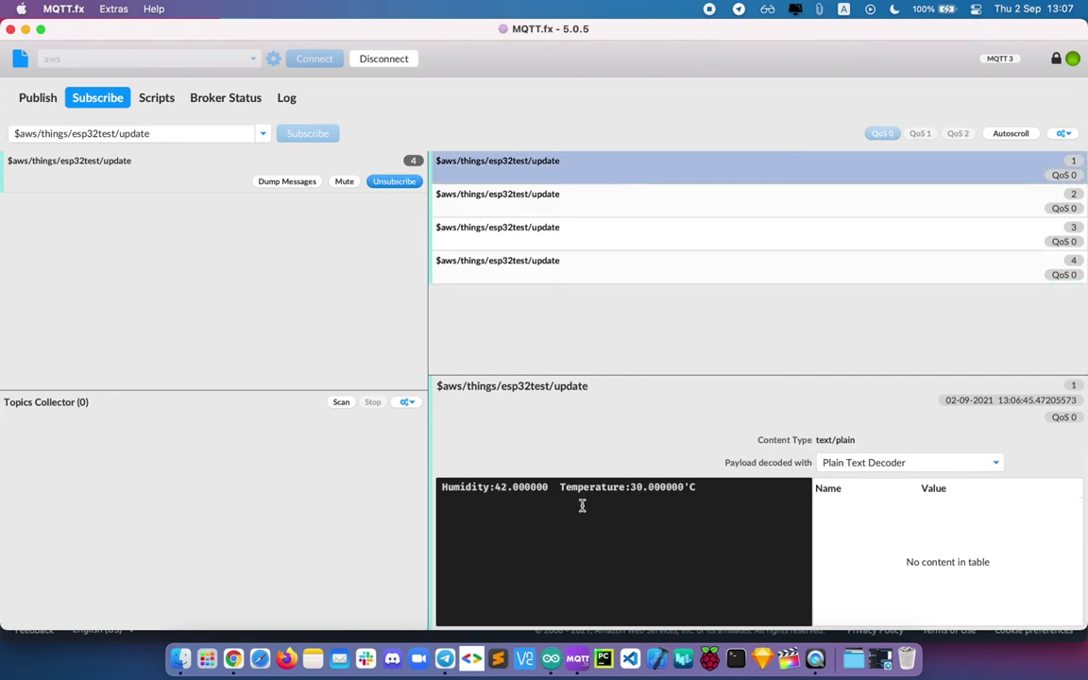
{"action": "left_click", "coordinate": [605, 278]}
{"action": "left_click", "coordinate": [614, 179]}
{"action": "left_click", "coordinate": [596, 274]}
{"action": "left_click", "coordinate": [620, 162]}
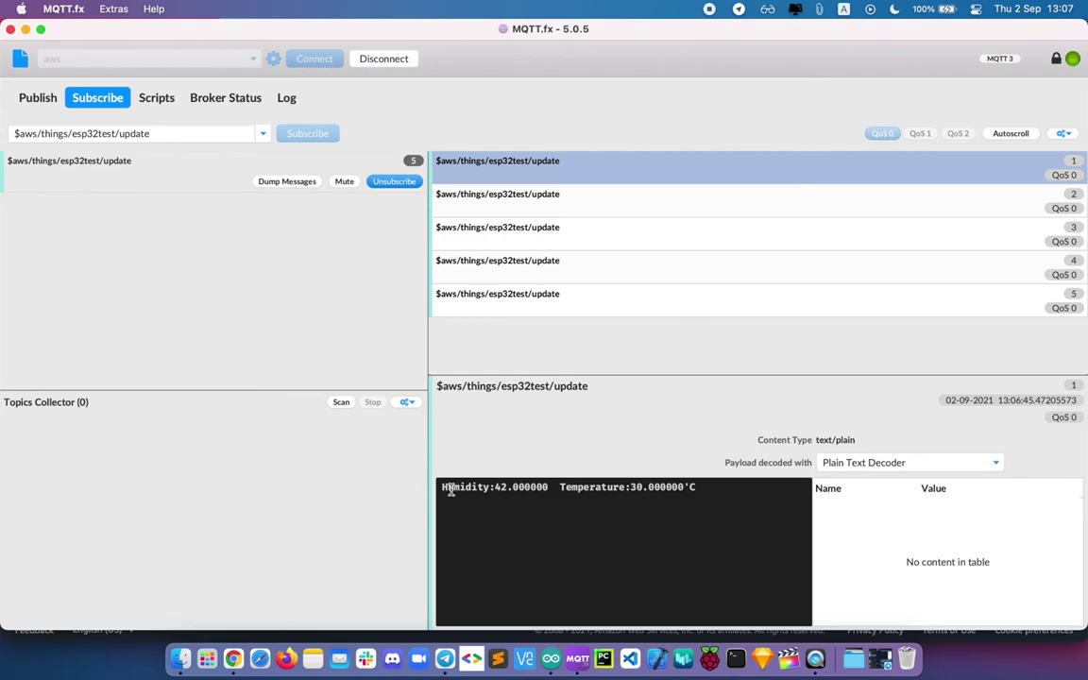
{"action": "mouse_move", "coordinate": [442, 487]}
{"action": "left_mouse_down"}
{"action": "mouse_move", "coordinate": [706, 488]}
{"action": "mouse_move", "coordinate": [438, 488]}
{"action": "left_mouse_up"}
{"action": "left_click", "coordinate": [706, 488]}
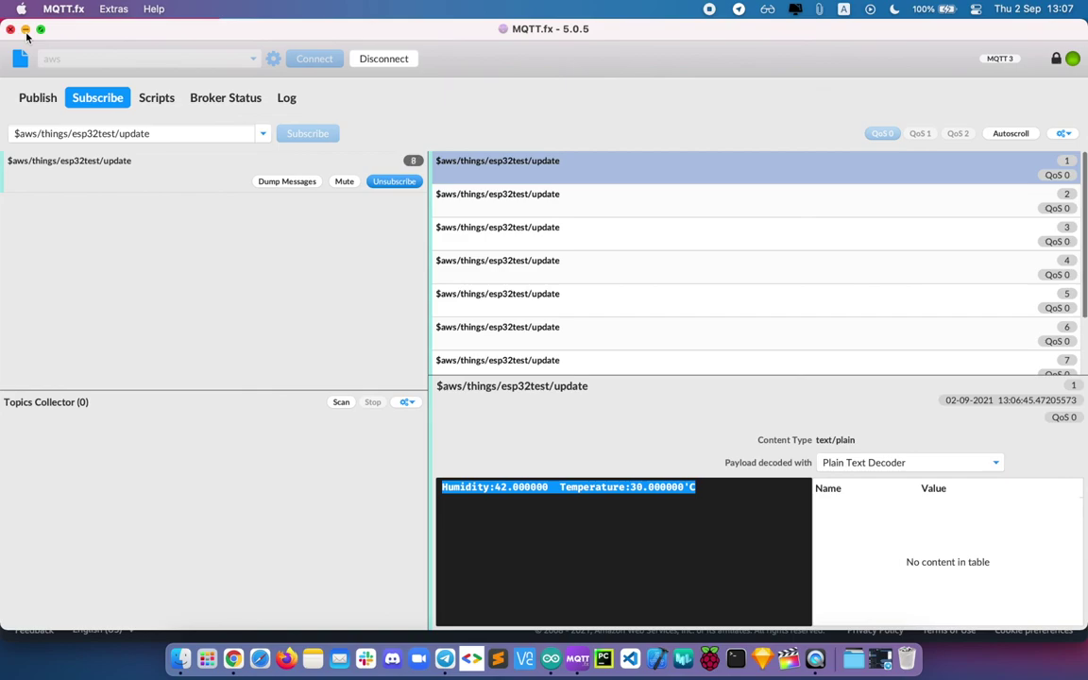
{"action": "left_click", "coordinate": [25, 29]}
{"action": "left_click", "coordinate": [544, 661]}
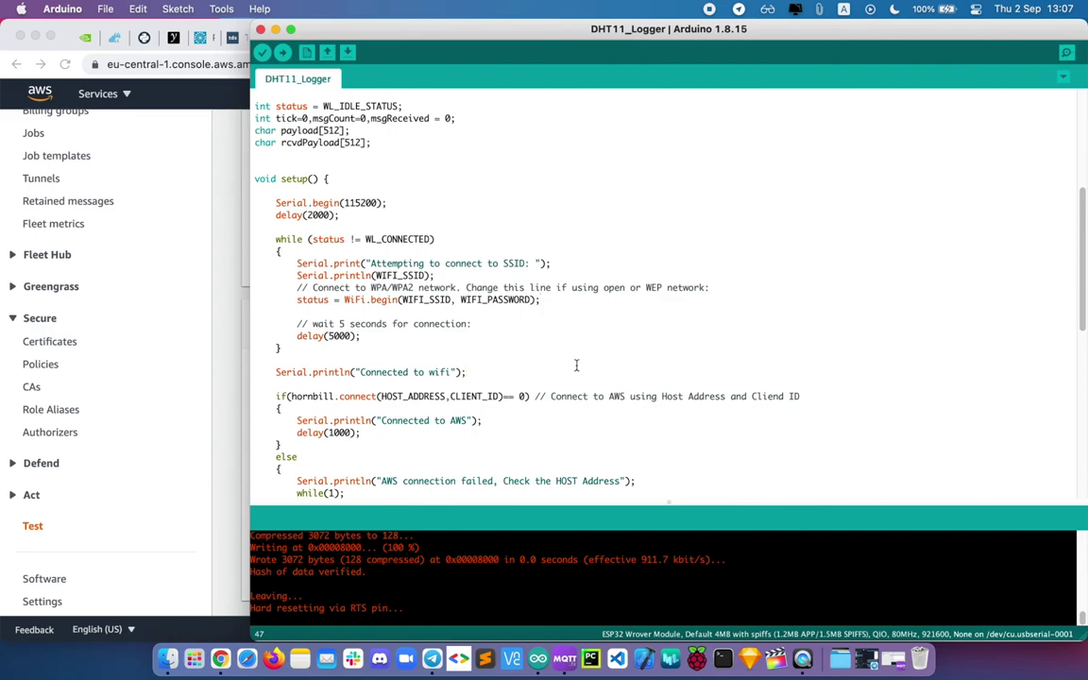
Step: Scroll up the AWS test client page, then view MQTT.fx's sixth reading (Humidity 44, 29.6°C)
{"action": "left_click", "coordinate": [232, 281]}
{"action": "scroll", "coordinate": [231, 281], "scroll_direction": "up", "scroll_amount": 3}
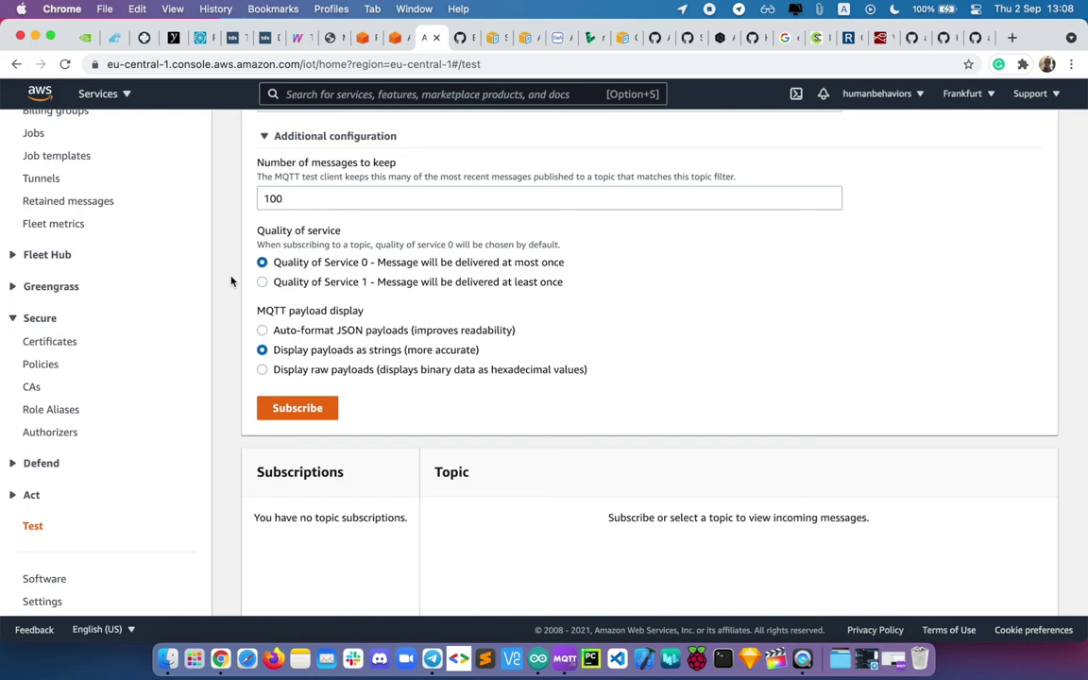
{"action": "scroll", "coordinate": [231, 281], "scroll_direction": "up", "scroll_amount": 5}
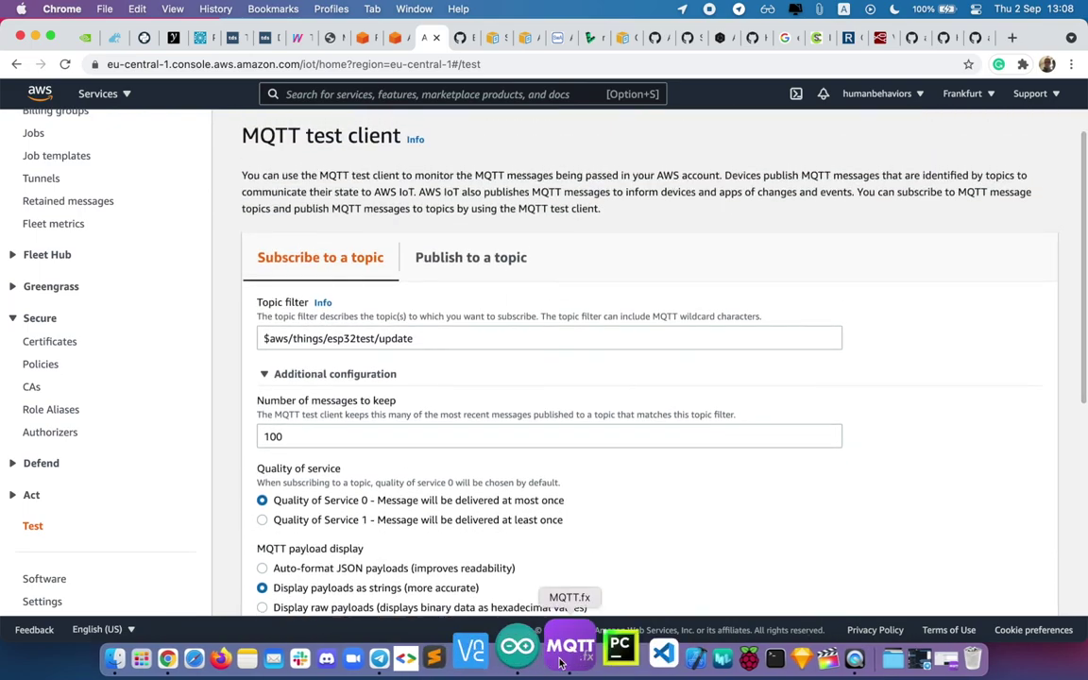
{"action": "left_click", "coordinate": [569, 652]}
{"action": "left_click", "coordinate": [674, 346]}
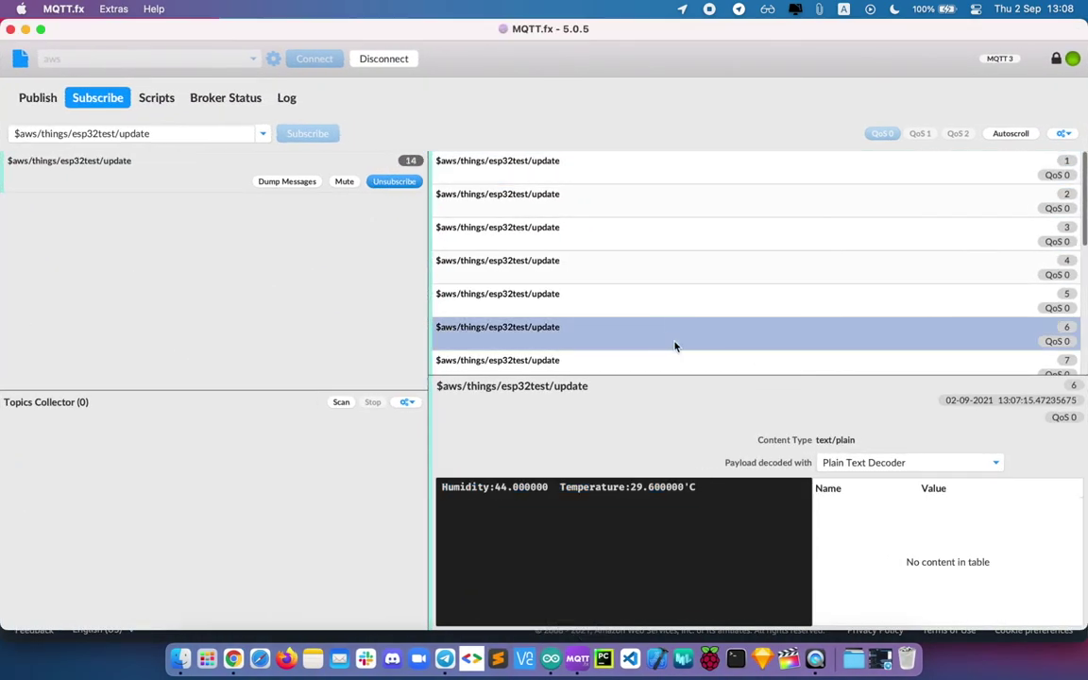